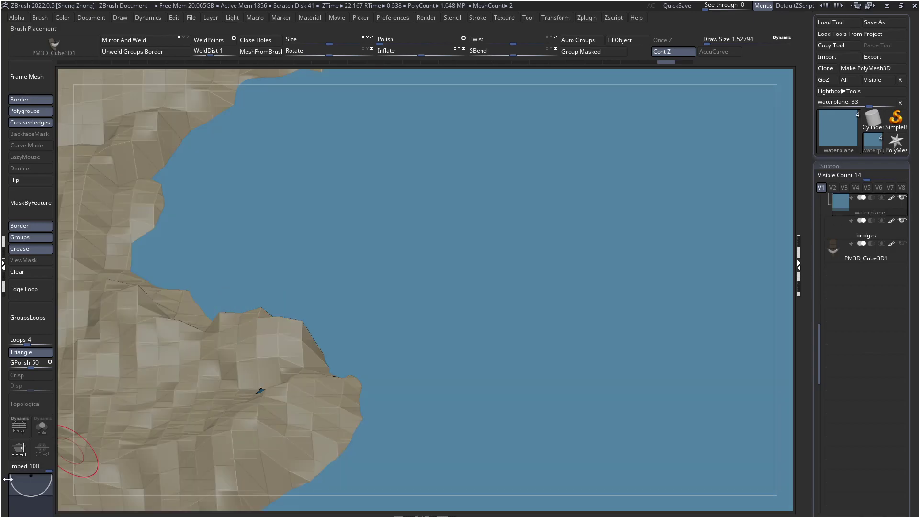
Set the insert brush's Imbed to 58 and place a test boat on the water beside the peninsula
click(29, 469)
text(0)
key(Return)
shift+right_drag(171, 338, 301, 296)
right_drag(243, 291, 70, 410)
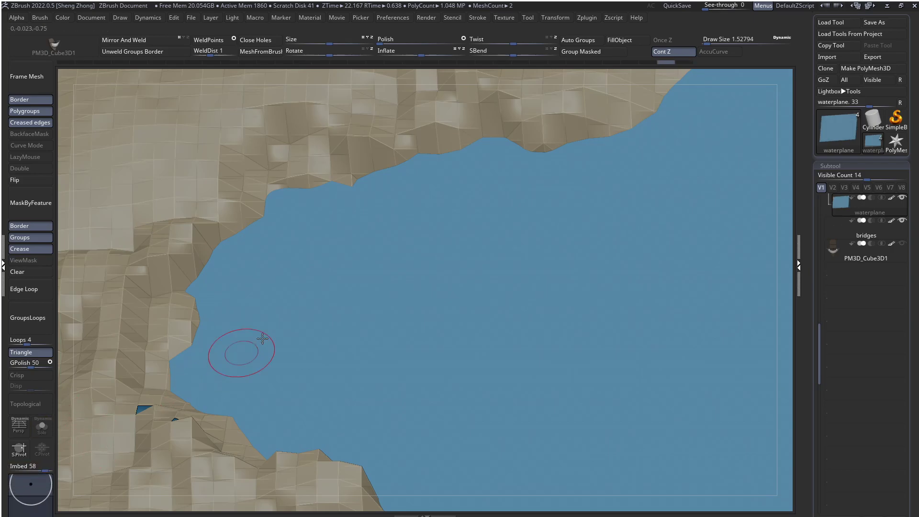
shift+right_drag(262, 338, 289, 365)
drag(312, 398, 308, 412)
right_drag(268, 410, 71, 480)
Set the insert brush's Imbed to 70
click(28, 467)
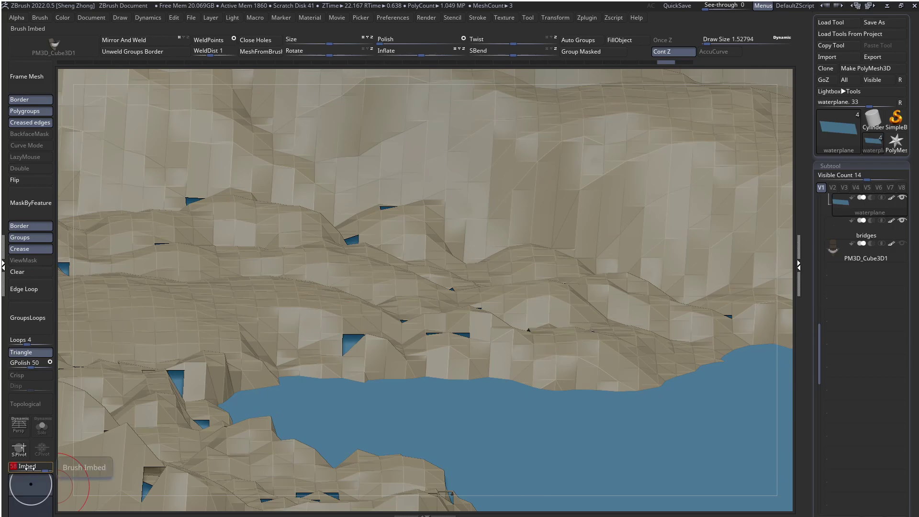
right_drag(385, 346, 271, 254)
key(f)
ctrl+right_drag(397, 421, 293, 349)
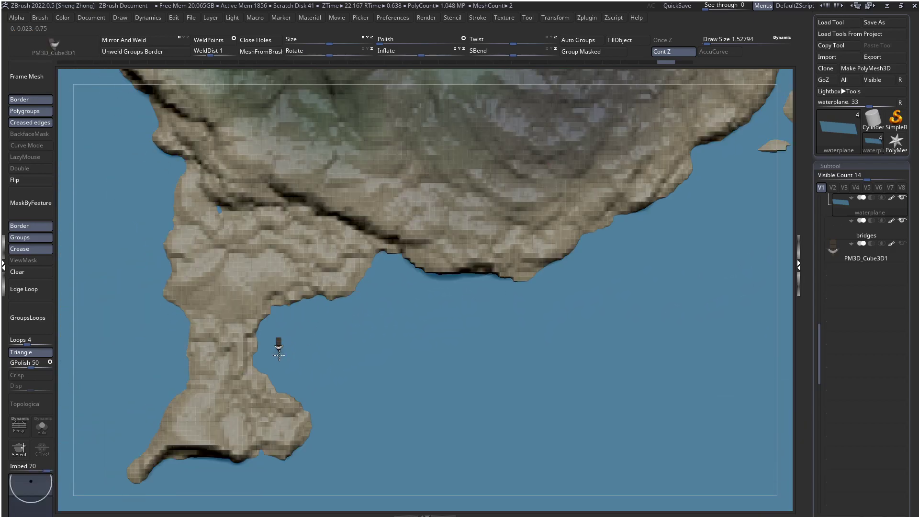
Insert a test boat in the cove beside the peninsula, check it against the islands, and undo it
drag(278, 360, 278, 360)
right_drag(279, 361, 78, 440)
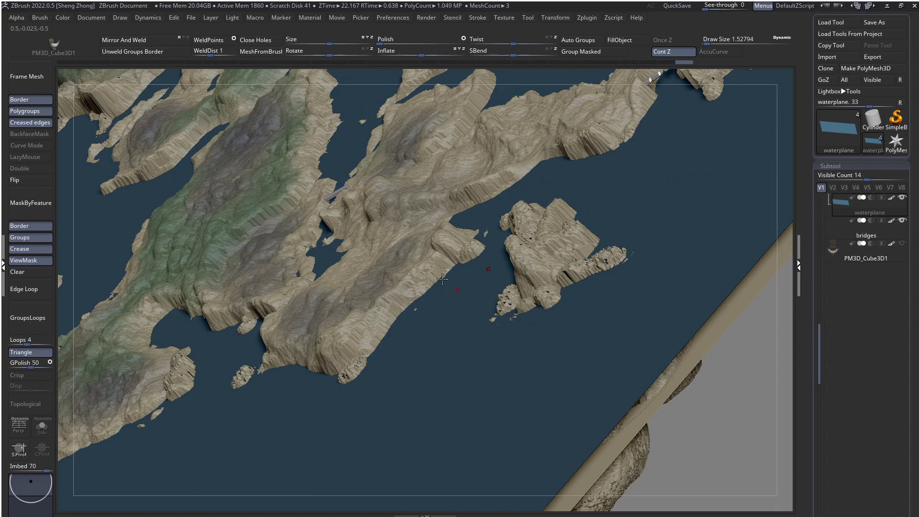
ctrl+right_drag(486, 268, 144, 182)
alt+right_drag(76, 426, 385, 393)
key(ctrl+shift+z)
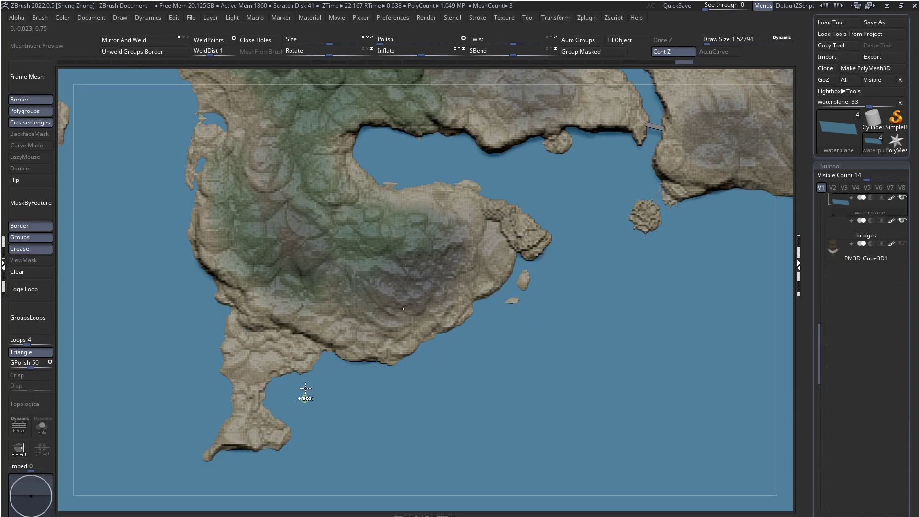
Try a boat in the peninsula cove at draw size 2, compare its scale with the islands, and undo it
click(746, 42)
text(2)
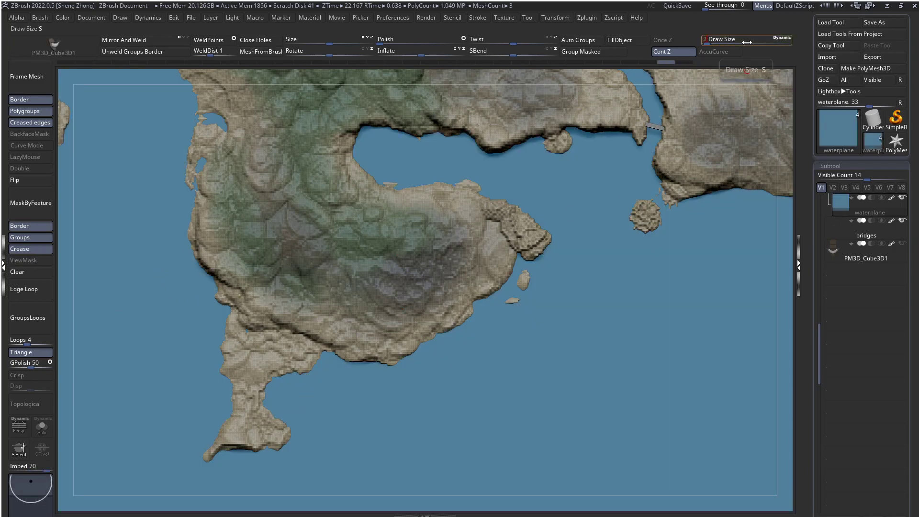
key(Return)
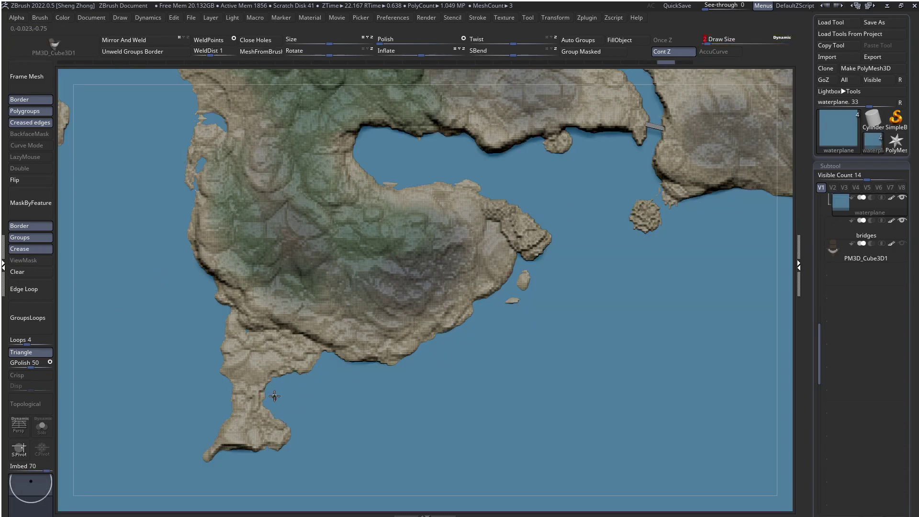
drag(275, 396, 274, 400)
ctrl+right_drag(274, 400, 345, 426)
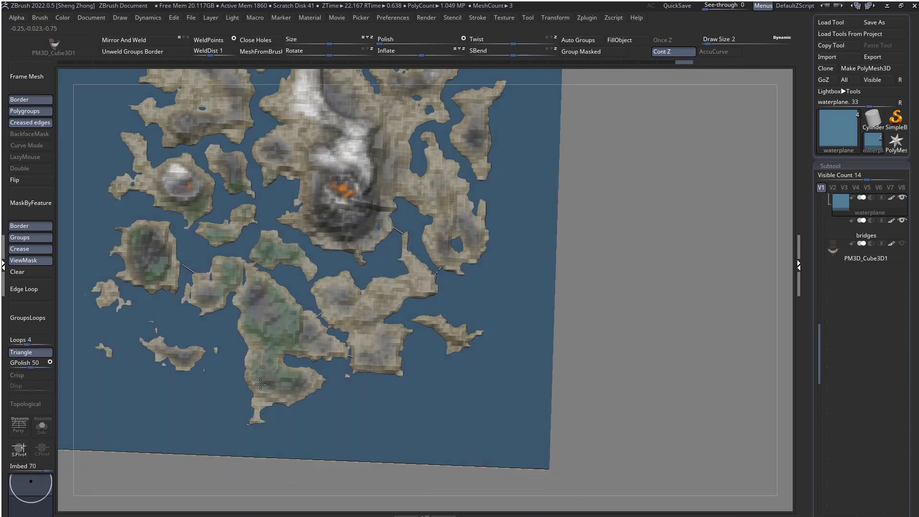
right_drag(260, 384, 266, 378)
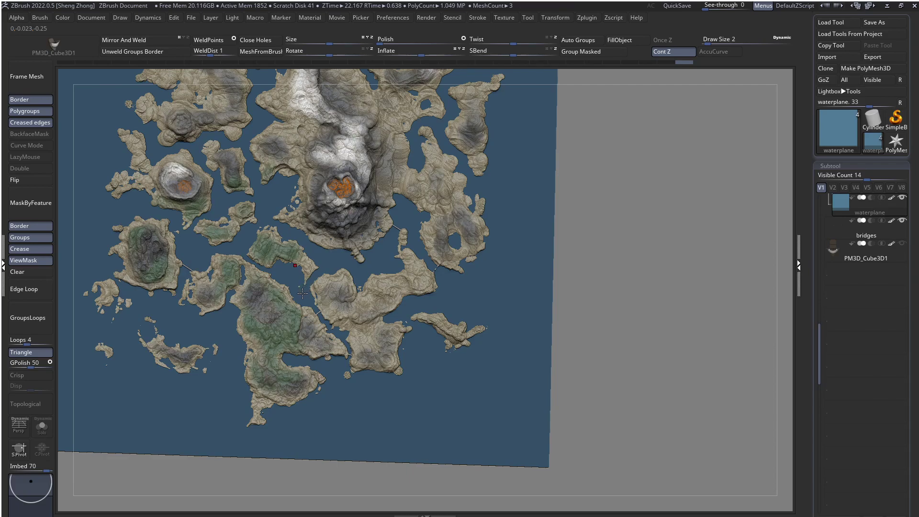
mouse_move(280, 415)
ctrl+right_down()
mouse_move(238, 361)
mouse_move(280, 317)
mouse_move(513, 416)
ctrl+right_up()
key(ctrl+z)
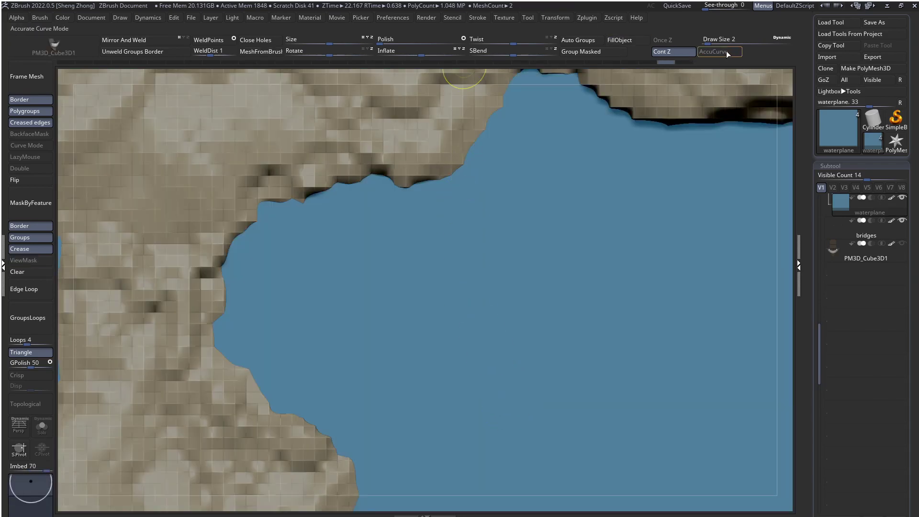
Try a boat in the peninsula cove at draw size 3, check its scale, and undo it
click(730, 40)
drag(727, 41, 727, 40)
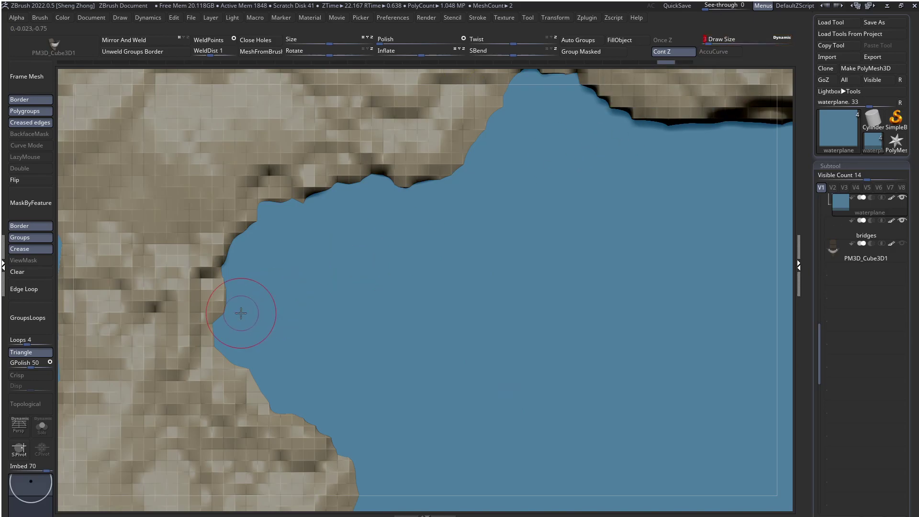
drag(260, 298, 280, 328)
mouse_move(281, 328)
ctrl+right_down()
mouse_move(277, 299)
mouse_move(287, 330)
ctrl+right_up()
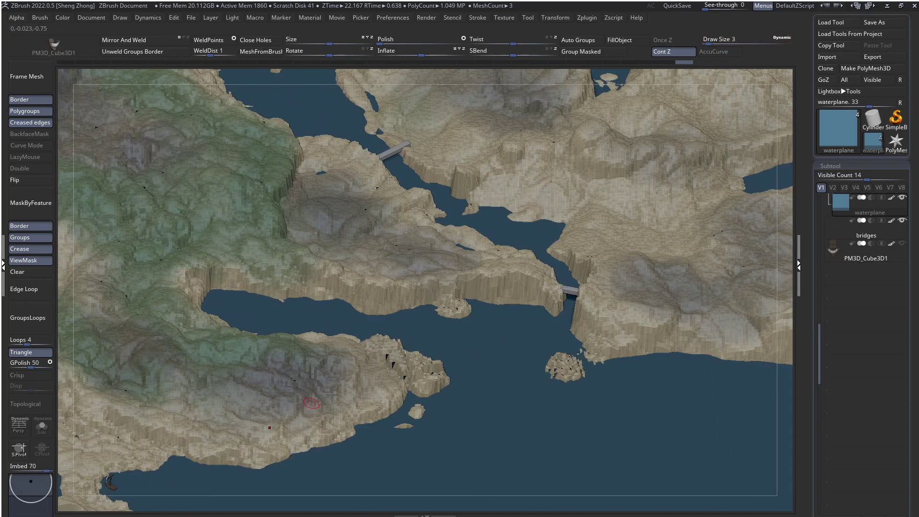
alt+right_drag(330, 363, 374, 326)
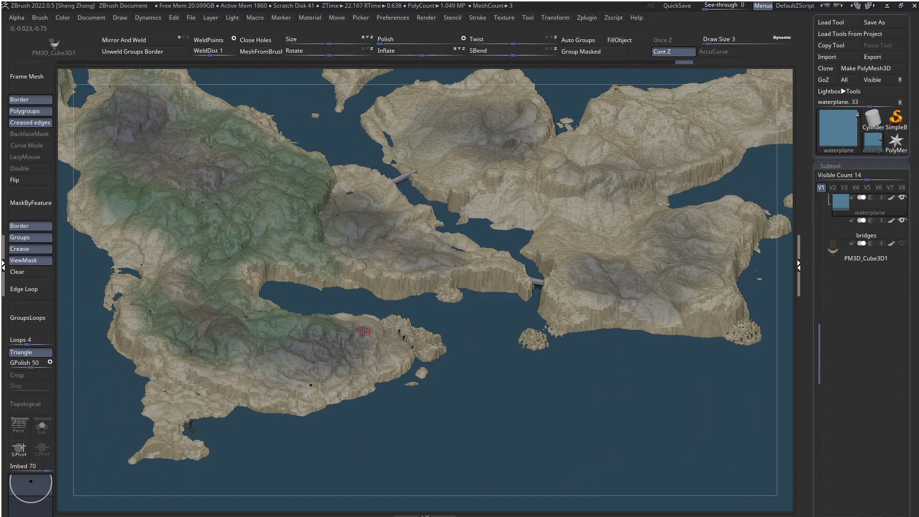
key(ctrl+z)
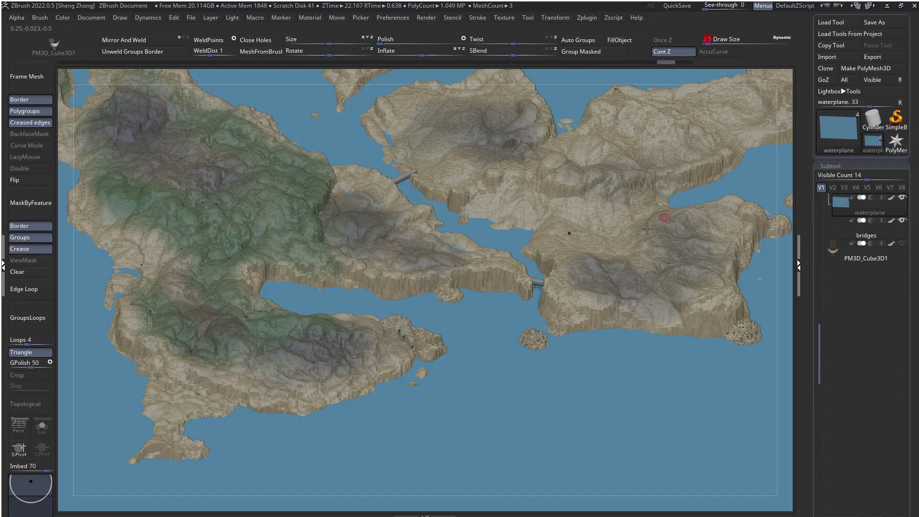
Set the insert brush's draw size to 2.5
right_drag(569, 233, 449, 287)
key(ctrl+h)
key(ctrl+h)
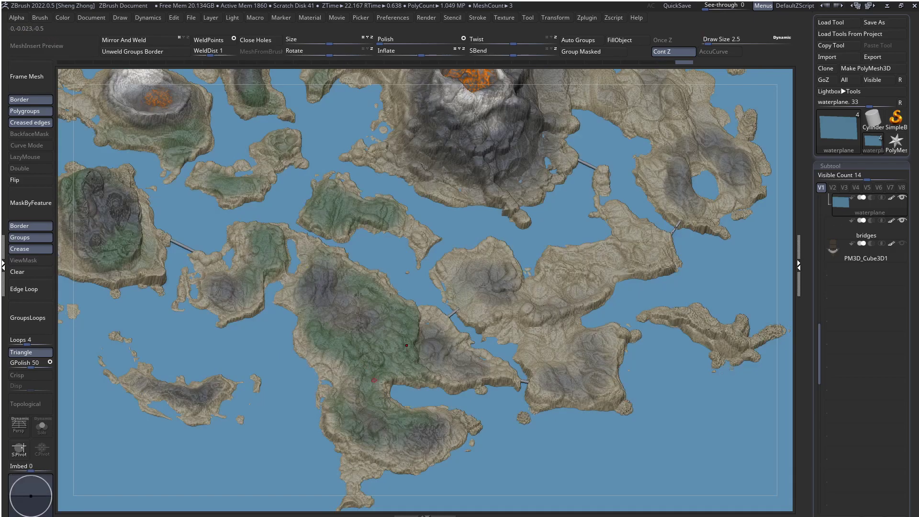
alt+right_drag(363, 474, 416, 281)
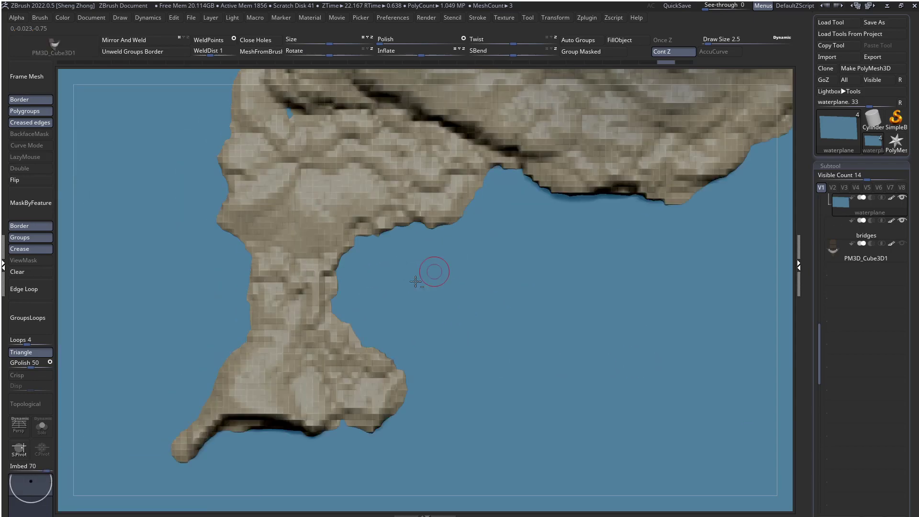
Save the current boat insert brush to disk
key(space)
key(b)
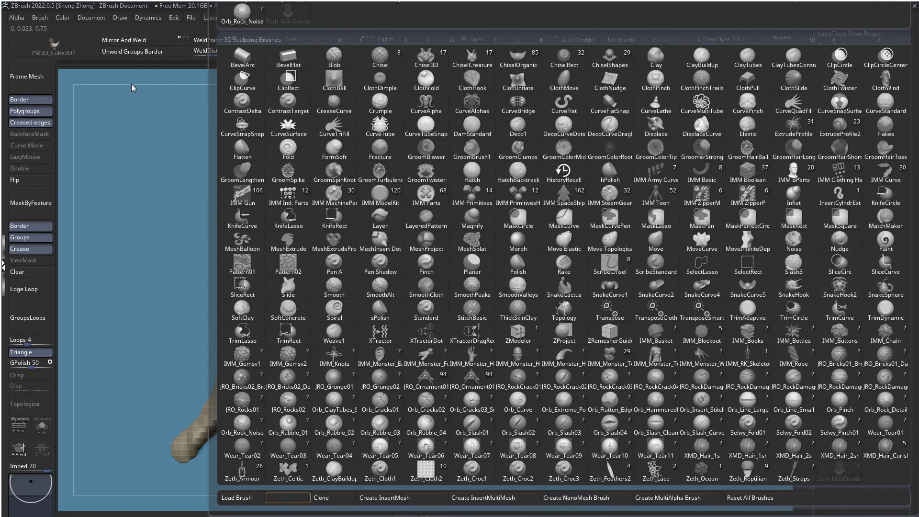
key(Escape)
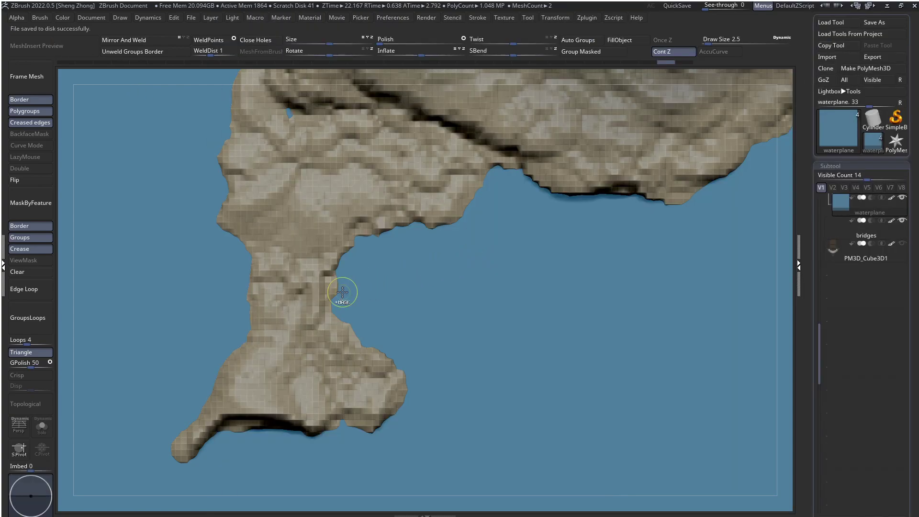
Insert a boat on the water plane in the cove beside the peninsula's narrow neck
mouse_move(344, 291)
ctrl+right_down()
mouse_move(263, 365)
mouse_move(336, 306)
ctrl+right_up()
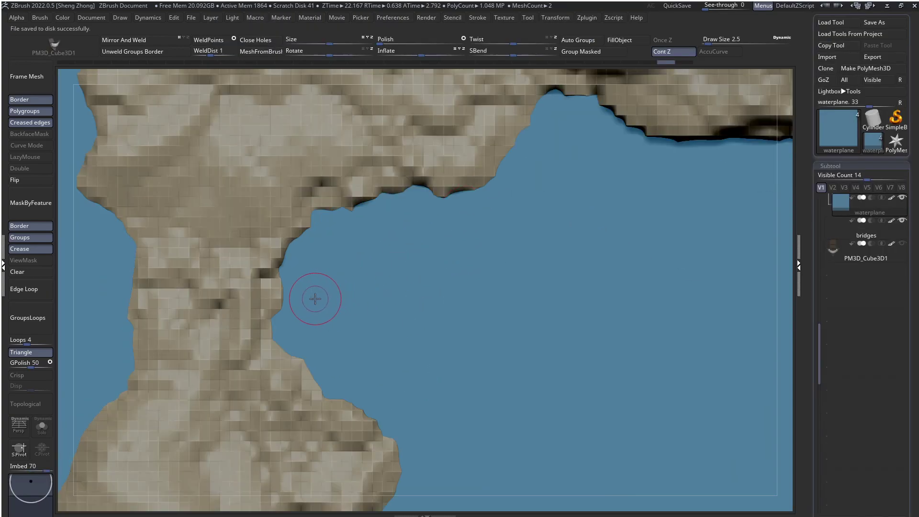
drag(314, 299, 315, 281)
drag(314, 198, 316, 189)
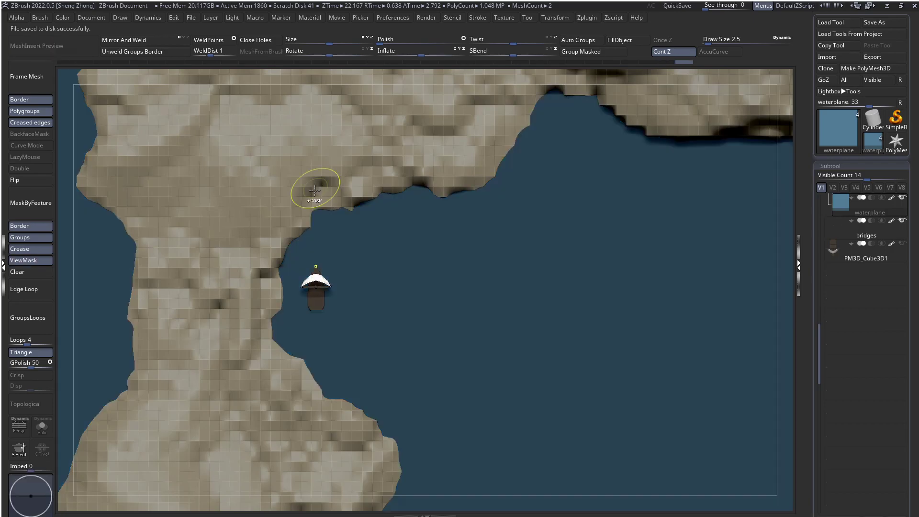
ctrl+right_drag(315, 190, 92, 156)
Insert a boat in the narrow channel beside the diagonal bridge, aligned with the channel's direction
alt+right_drag(455, 216, 504, 152)
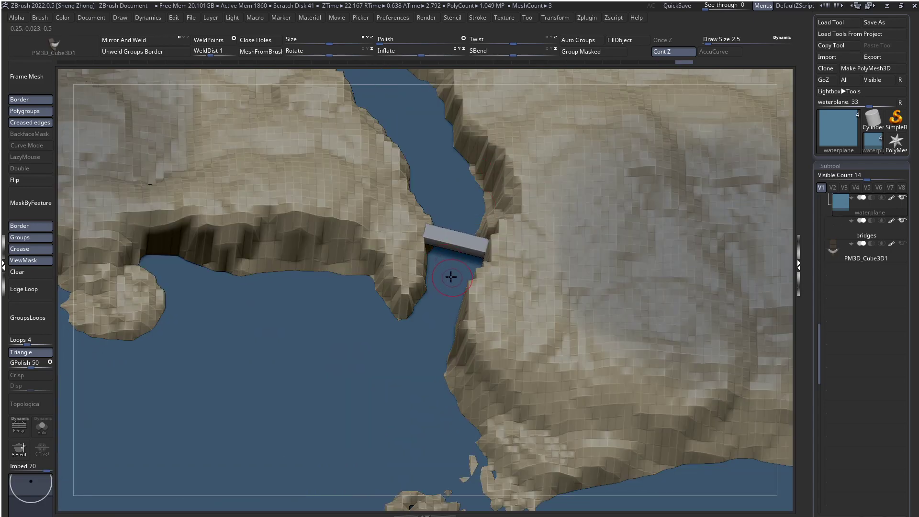
ctrl+right_drag(437, 310, 293, 378)
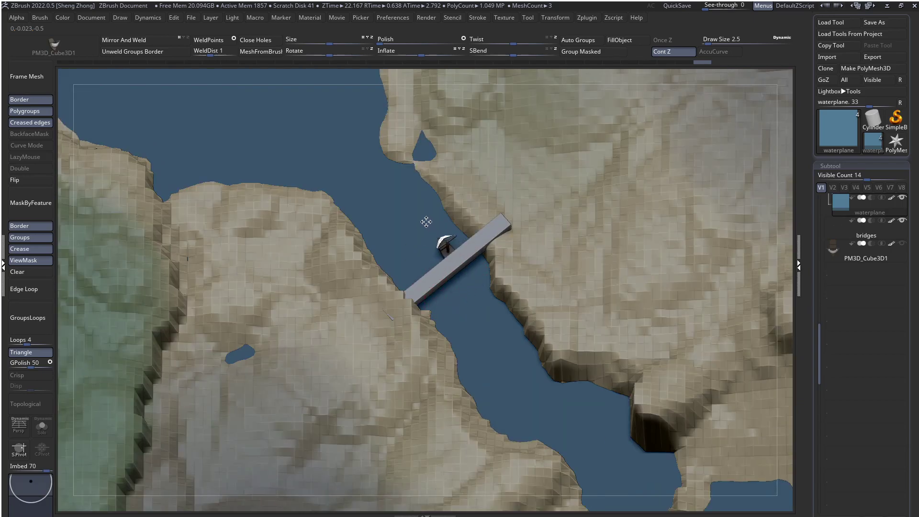
mouse_move(434, 245)
right_down()
mouse_move(449, 268)
mouse_move(451, 237)
mouse_move(453, 311)
mouse_move(447, 162)
mouse_move(298, 467)
right_up()
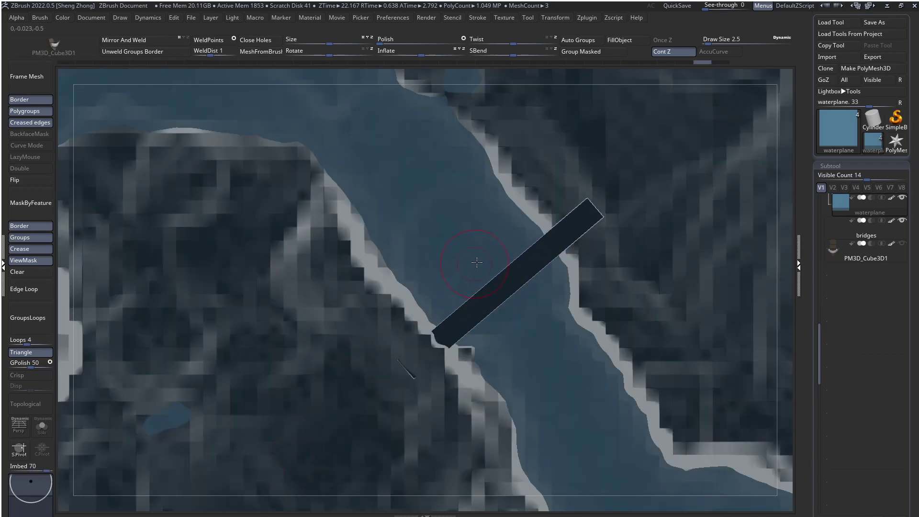
click(467, 230)
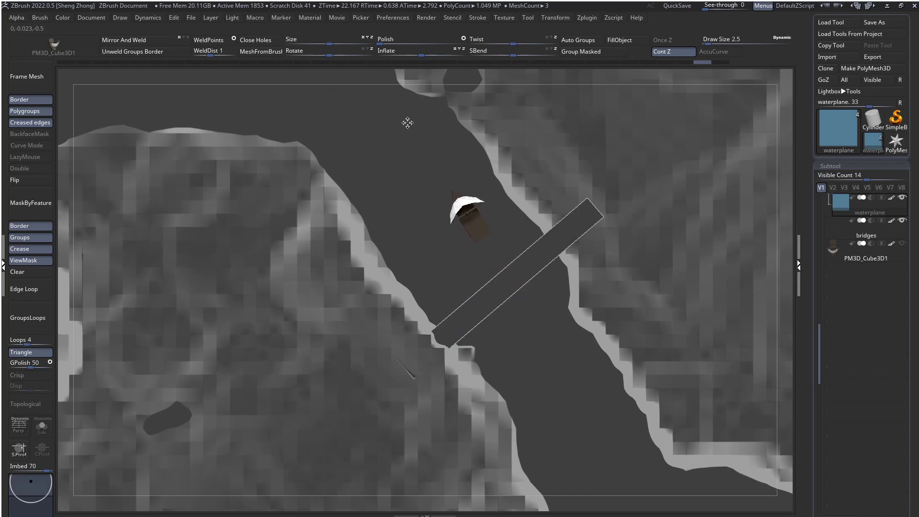
Insert a boat in the open strait between the green islands, near the long bridge
ctrl+right_drag(394, 130, 549, 313)
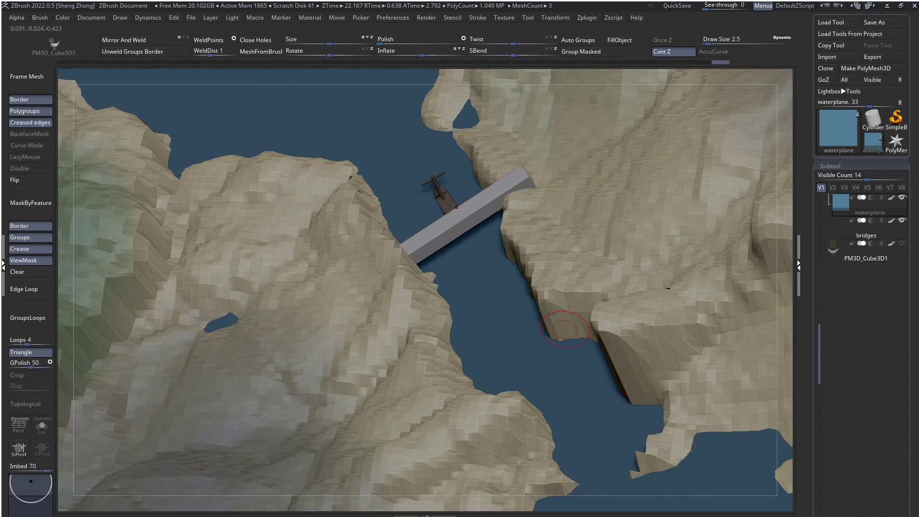
mouse_move(551, 272)
ctrl+right_down()
mouse_move(421, 216)
mouse_move(344, 239)
mouse_move(262, 248)
mouse_move(435, 450)
mouse_move(505, 336)
ctrl+right_up()
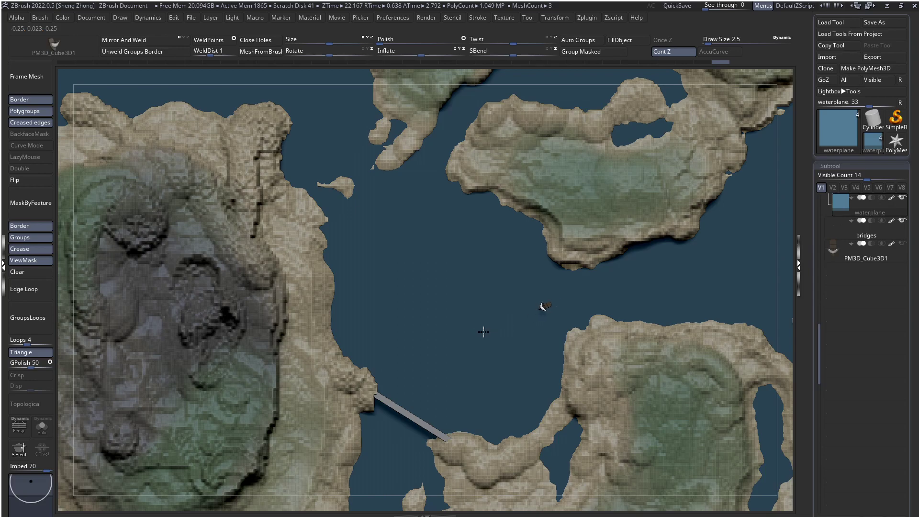
right_drag(483, 331, 534, 277)
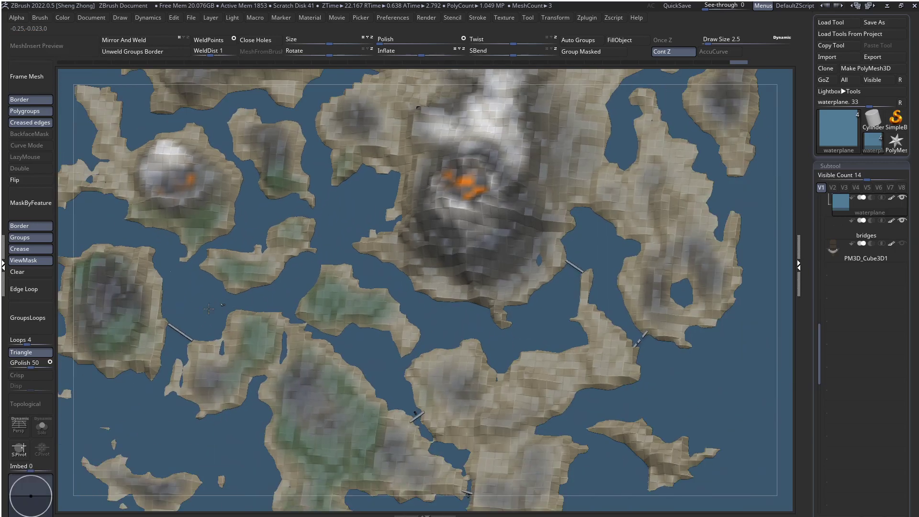
Insert a diagonal row of four boats along the shore of the inlet below the volcano
ctrl+right_drag(455, 375, 368, 290)
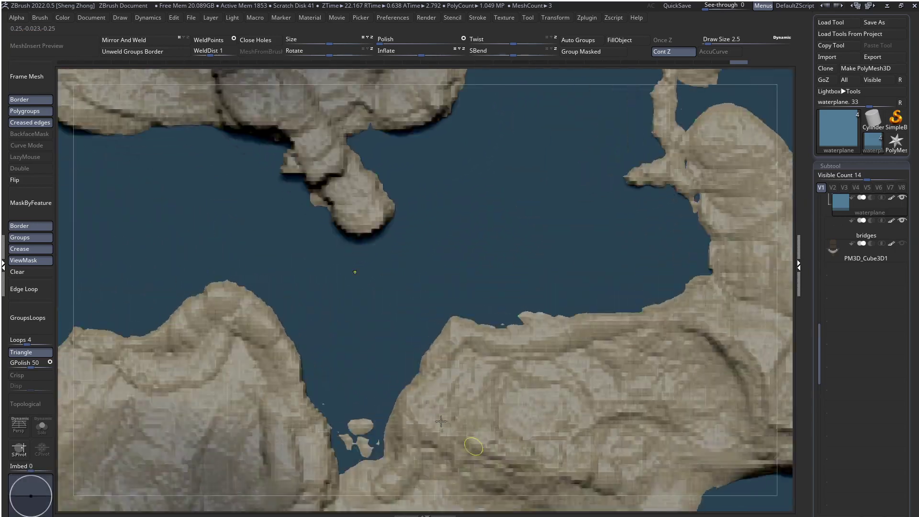
ctrl+right_drag(406, 345, 399, 327)
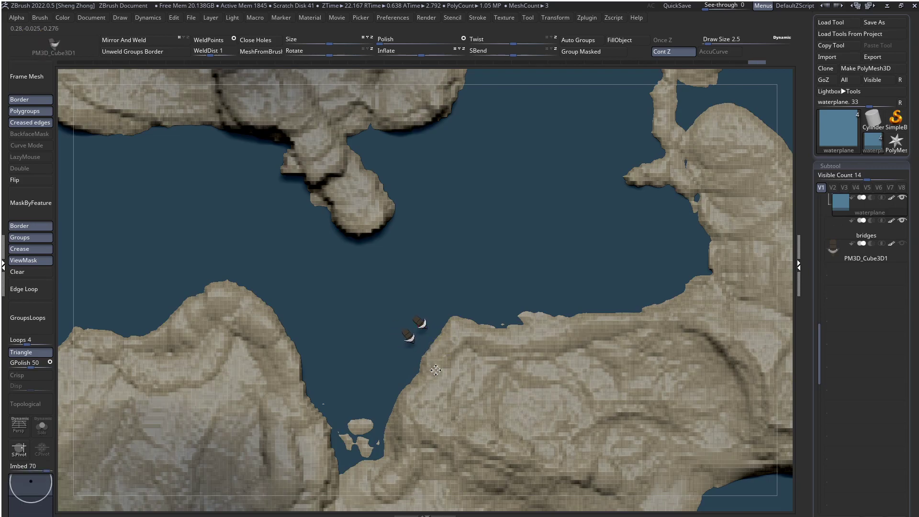
ctrl+drag(442, 366, 443, 366)
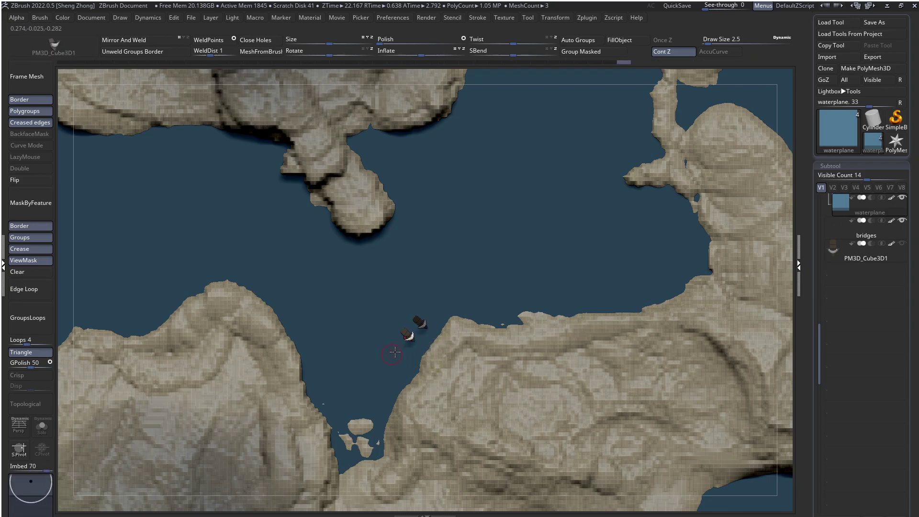
key(ctrl+shift+z)
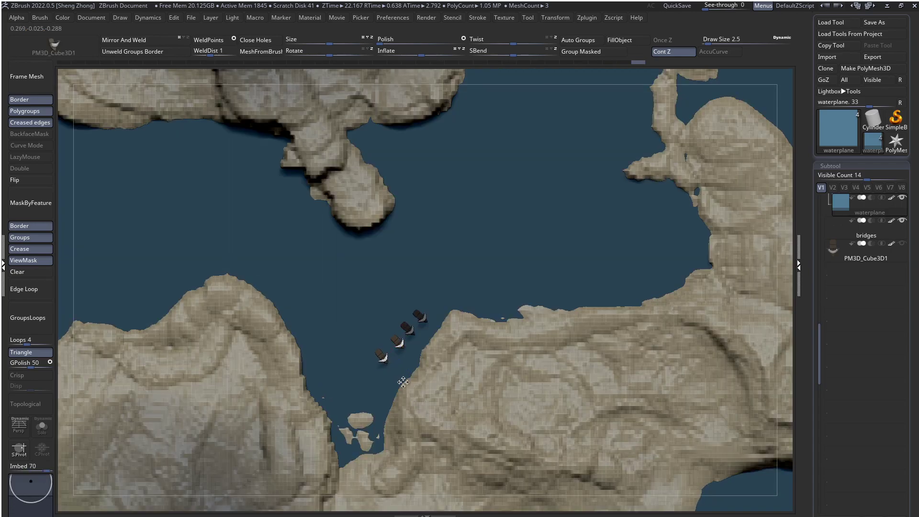
key(ctrl+shift+z)
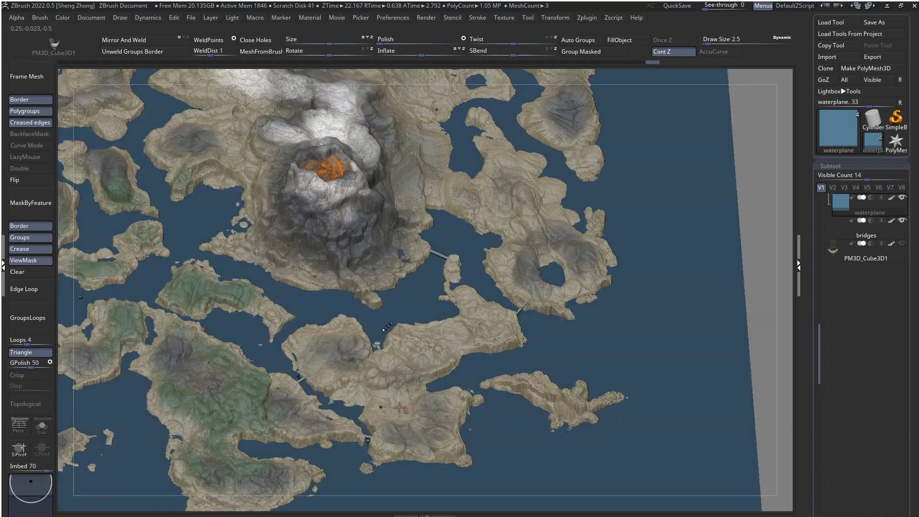
Review the row of four boats in the inlet from near and far, and undo all of them
alt+right_drag(399, 407, 513, 273)
alt+right_drag(225, 259, 389, 282)
right_drag(407, 318, 407, 317)
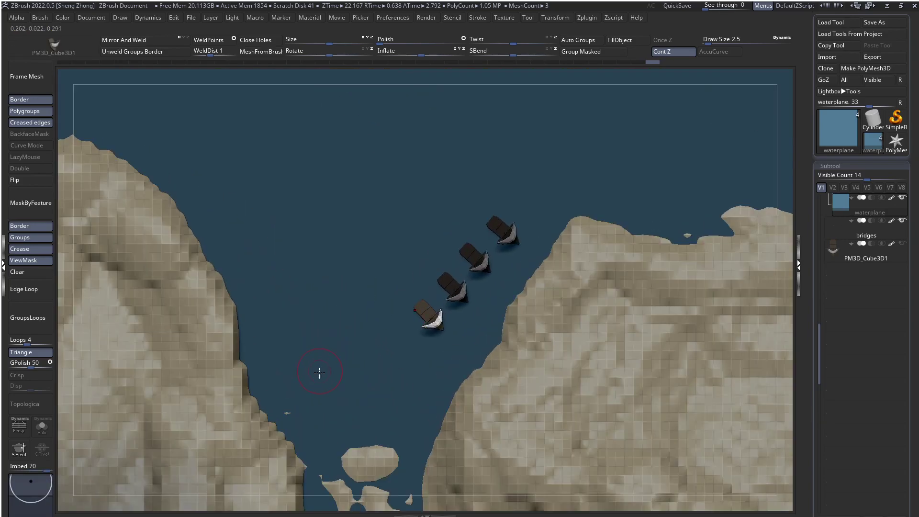
alt+right_drag(332, 403, 338, 323)
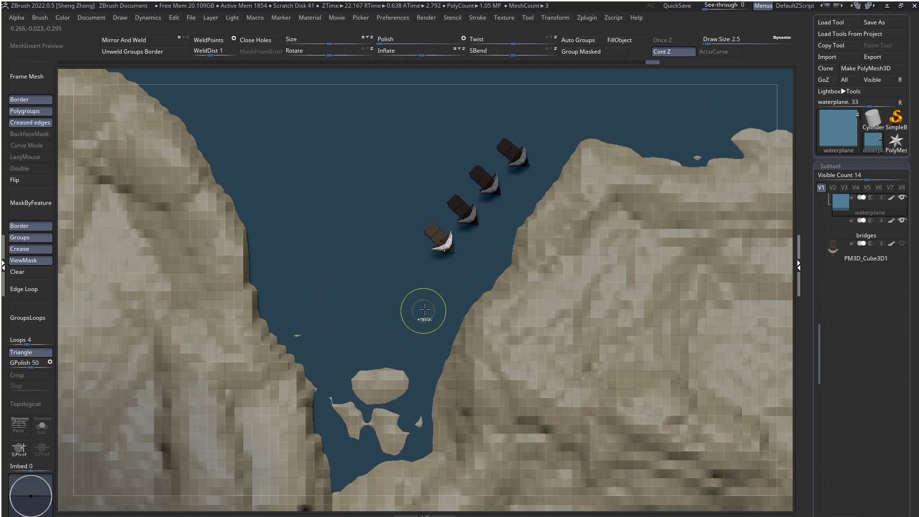
key(ctrl+z)
key(ctrl+z)
key(ctrl+z)
key(ctrl+z)
alt+right_drag(409, 261, 375, 343)
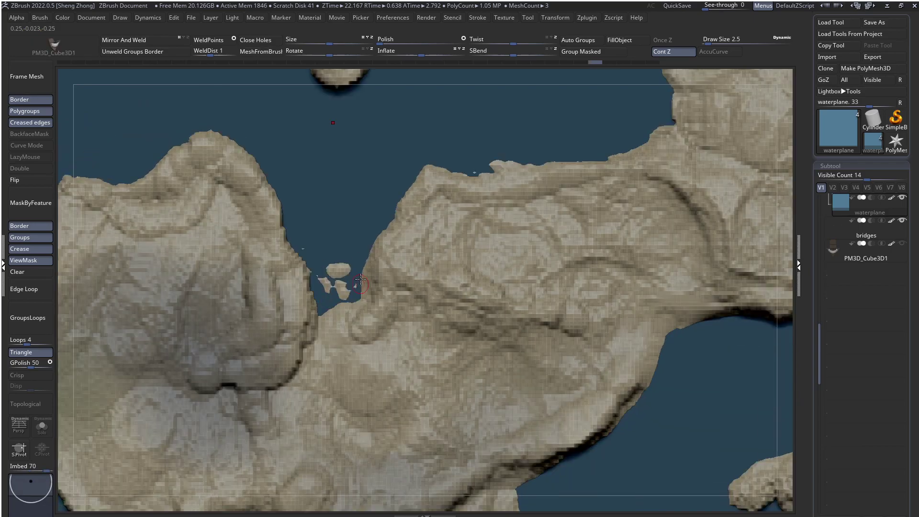
Switch to the CurveStrapSnap brush and set its draw size to 2
key(space)
key(b)
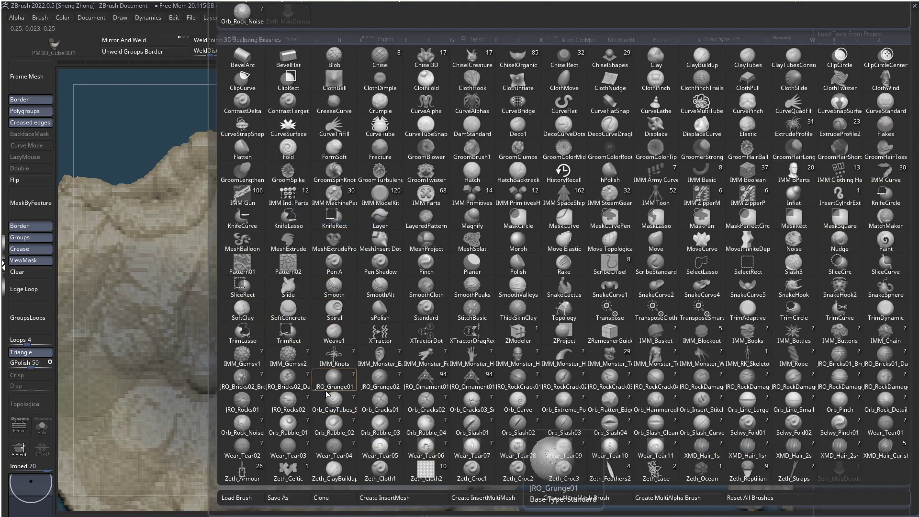
key(c)
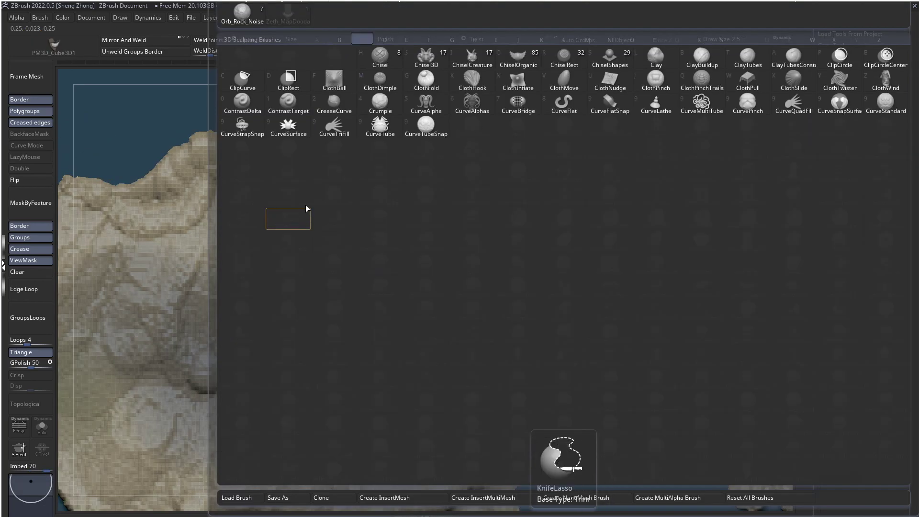
click(244, 131)
ctrl+right_drag(244, 133, 417, 198)
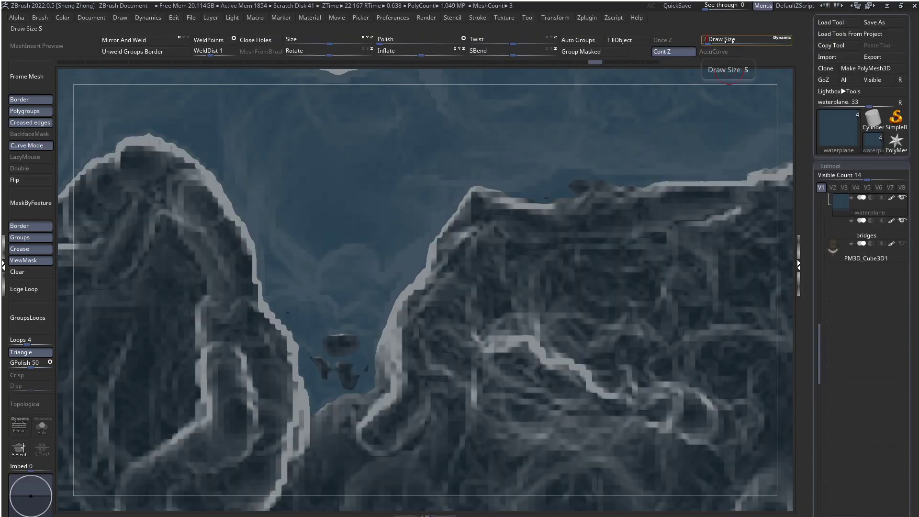
Try short straps on the water beside the broken diagonal bridge and set the draw size to 1
ctrl+right_drag(498, 270, 510, 317)
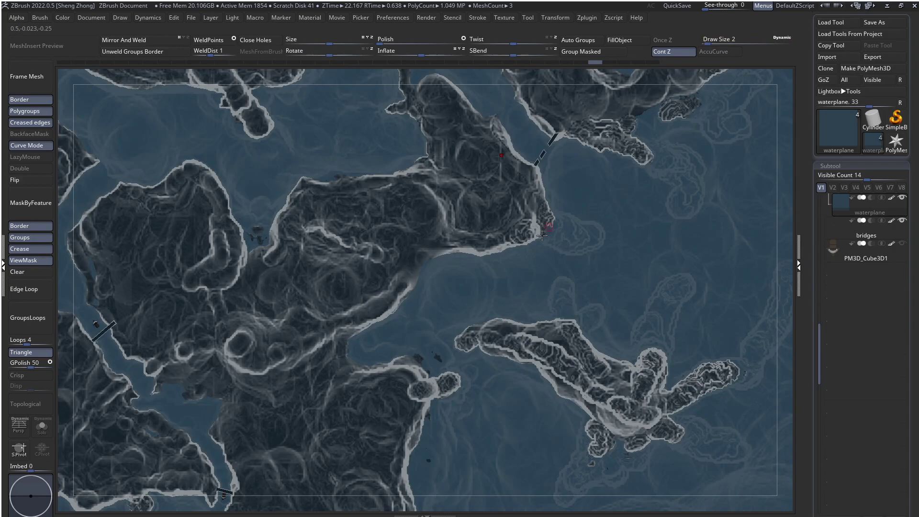
alt+right_drag(545, 192, 517, 260)
ctrl+right_drag(521, 196, 568, 321)
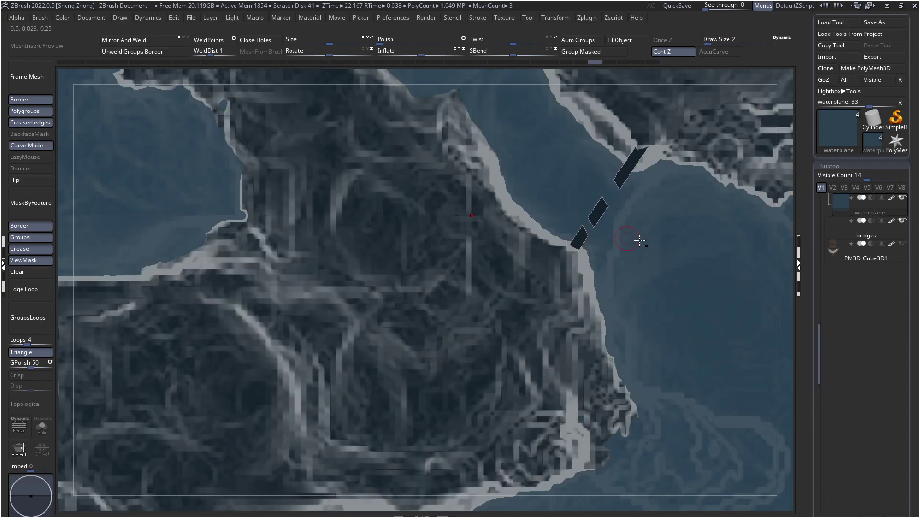
shift+drag(617, 308, 616, 309)
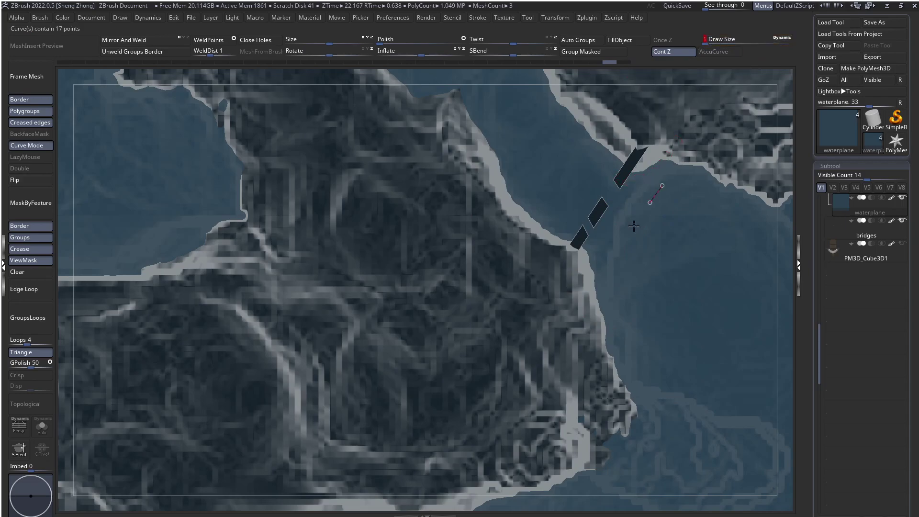
drag(634, 226, 605, 268)
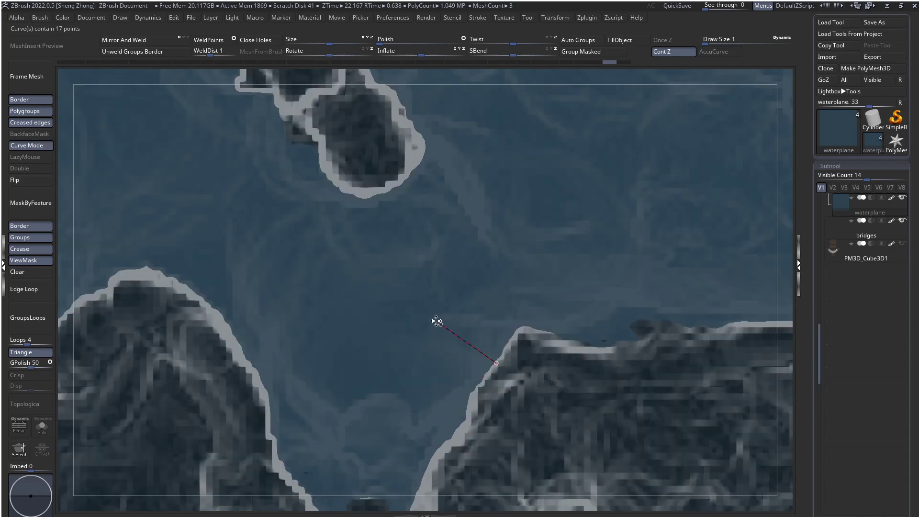
shift+drag(436, 320, 435, 320)
alt+right_drag(431, 388, 422, 344)
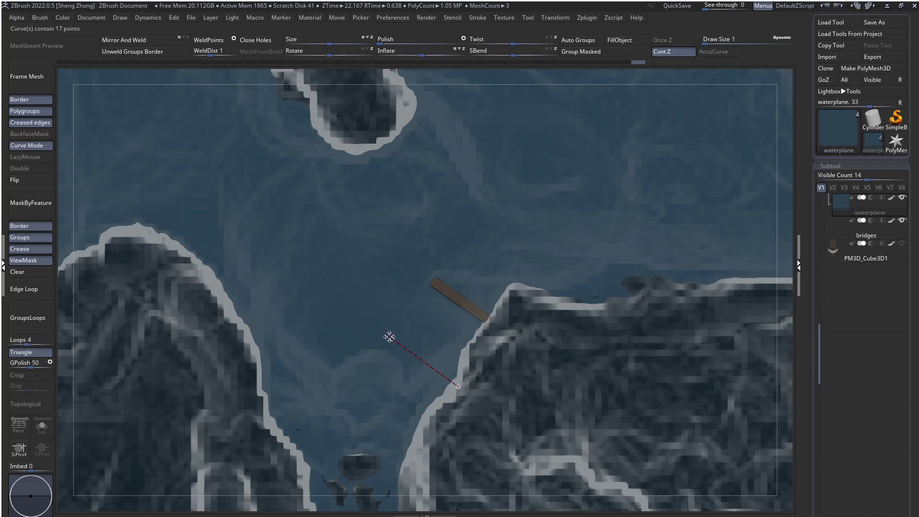
drag(389, 336, 389, 337)
key(ctrl+z)
key(ctrl+z)
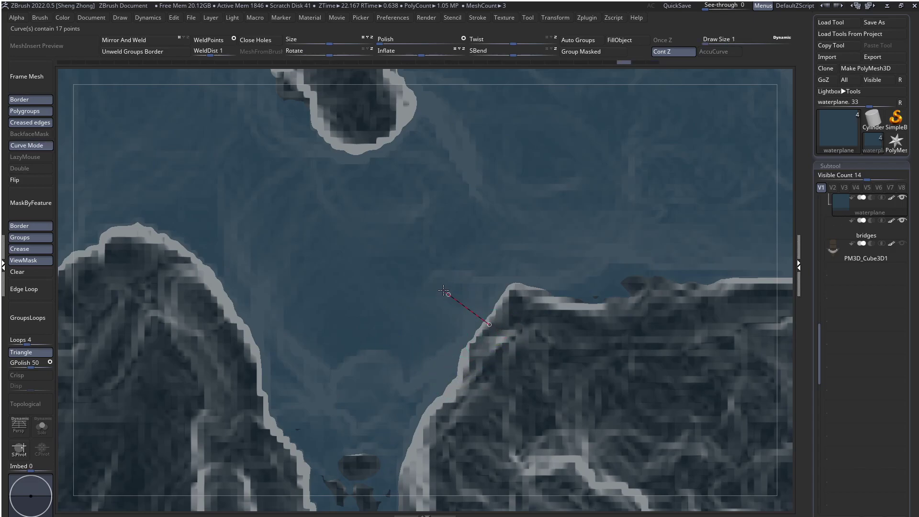
Lay three parallel piers from the inlet's shore below the volcano out into the water, evenly spaced along the coast
drag(437, 285, 437, 286)
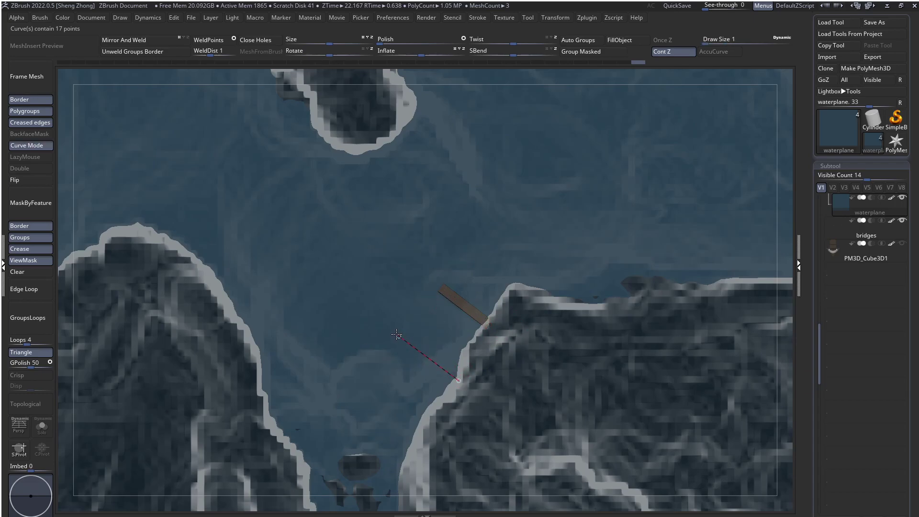
drag(397, 333, 399, 335)
alt+right_drag(373, 357, 385, 303)
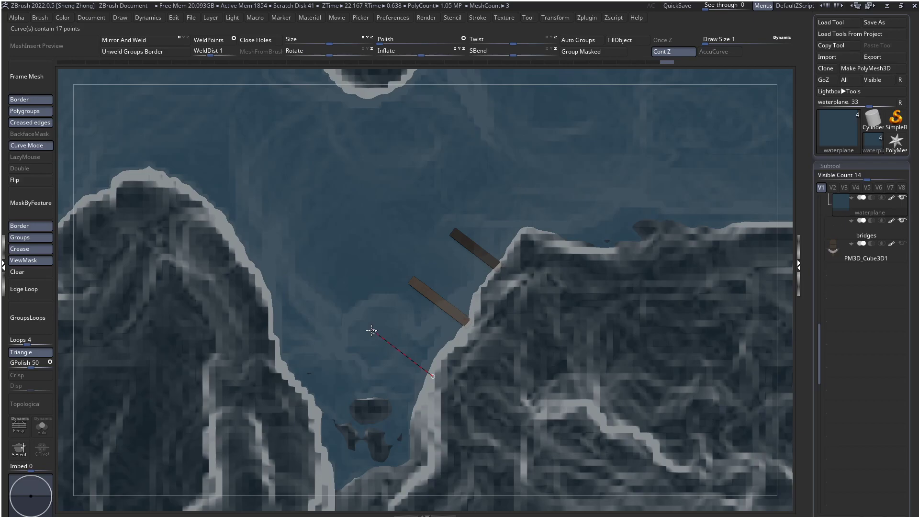
shift+drag(371, 331, 372, 332)
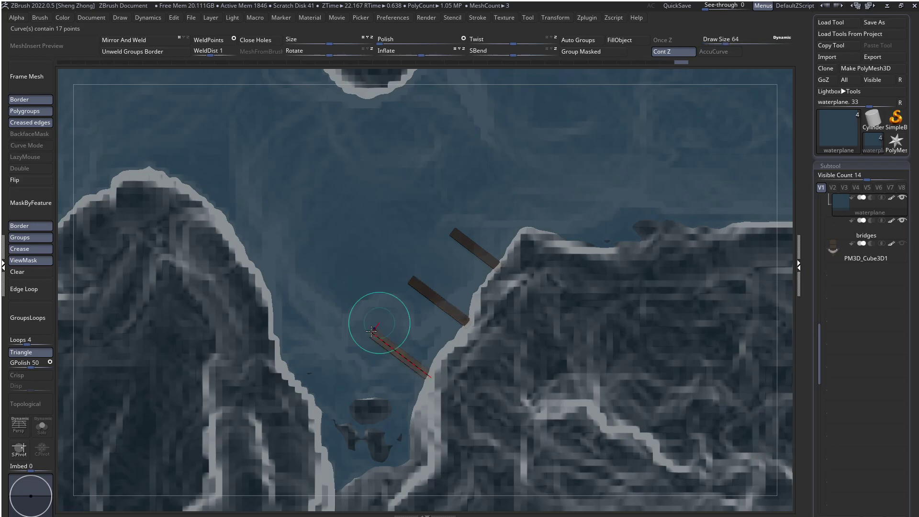
ctrl+right_drag(372, 311, 354, 285)
Switch to the Zeth_MapDooda insert brush and set its draw size to 2.5
key(space)
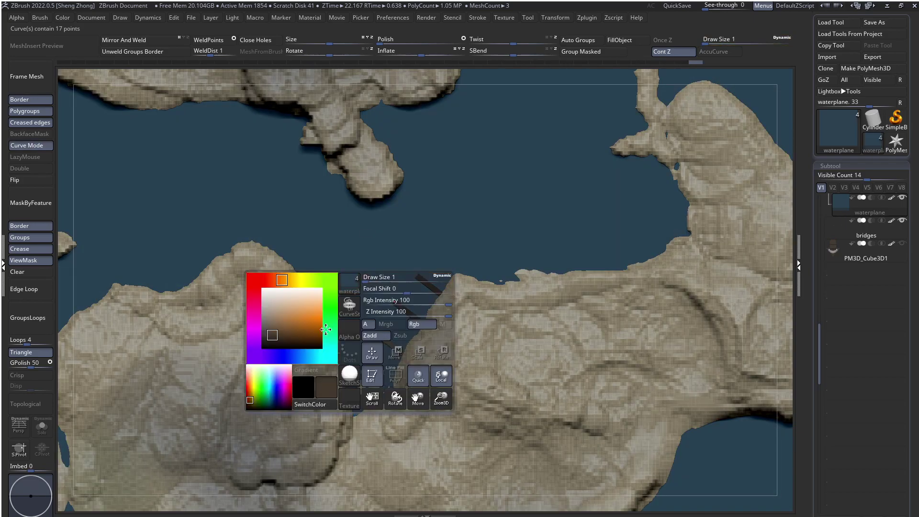
click(341, 363)
key(space)
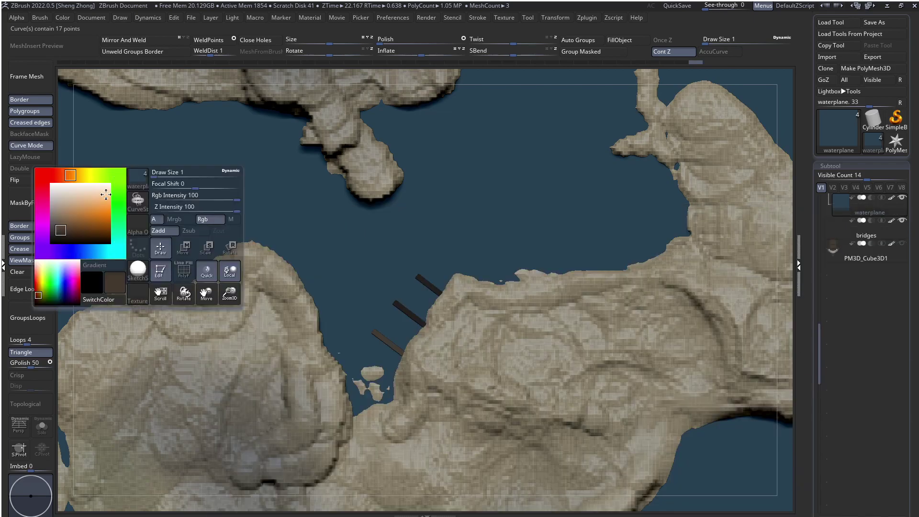
key(b)
key(z)
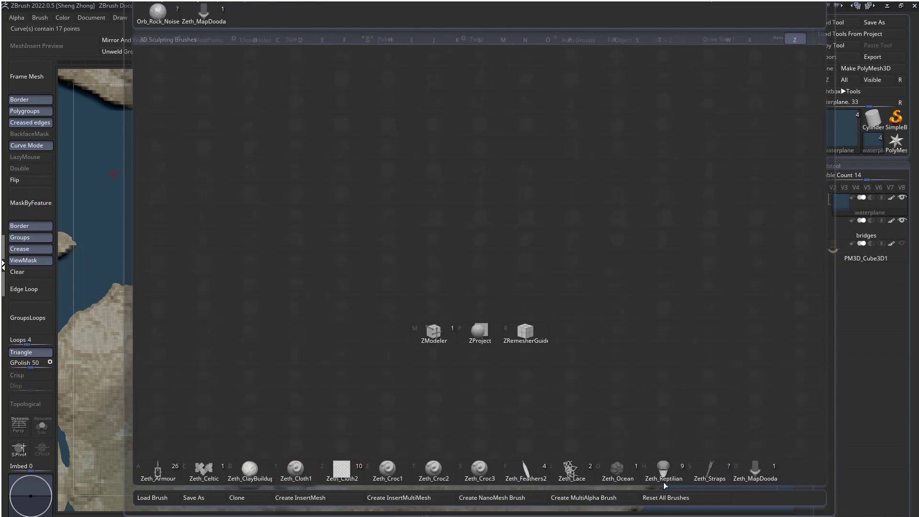
click(753, 473)
ctrl+right_drag(403, 266, 431, 299)
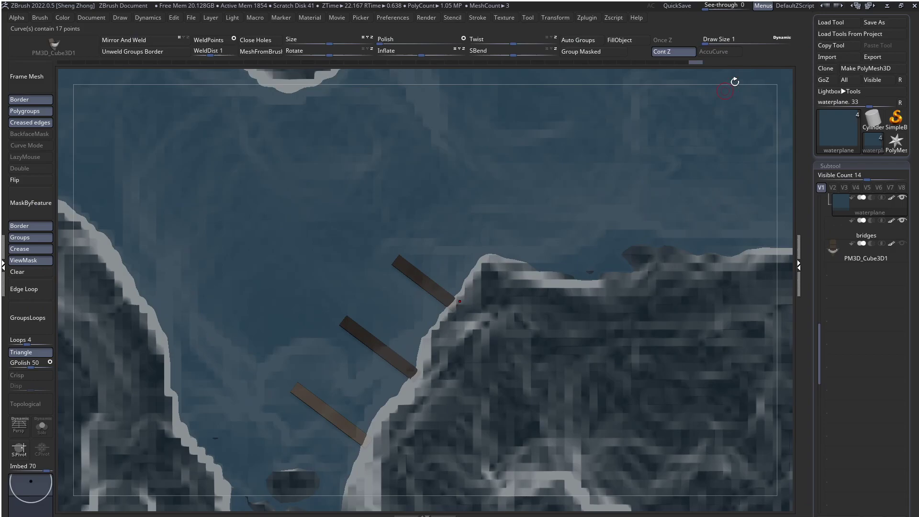
click(754, 43)
text(2)
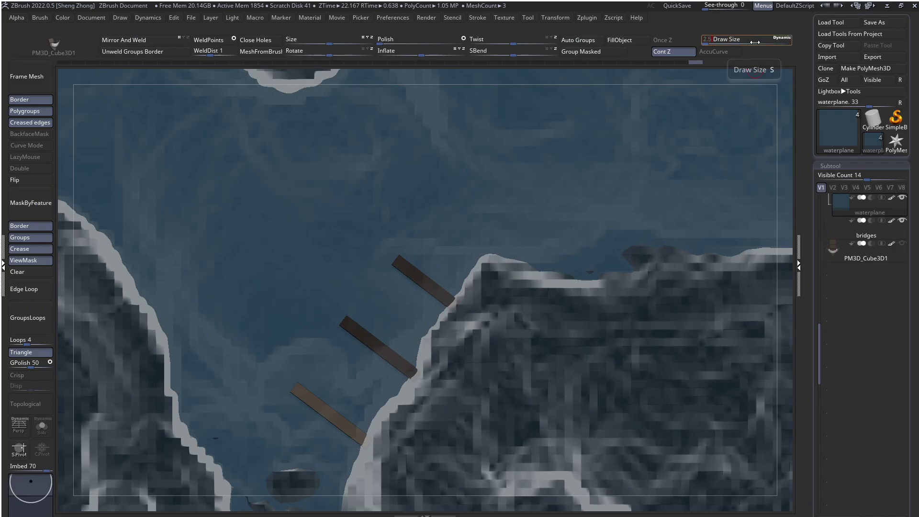
text(.5)
key(Return)
Insert two boats along the outer side of the outermost pier and one facing the opposite way on its inner side
drag(422, 243, 422, 243)
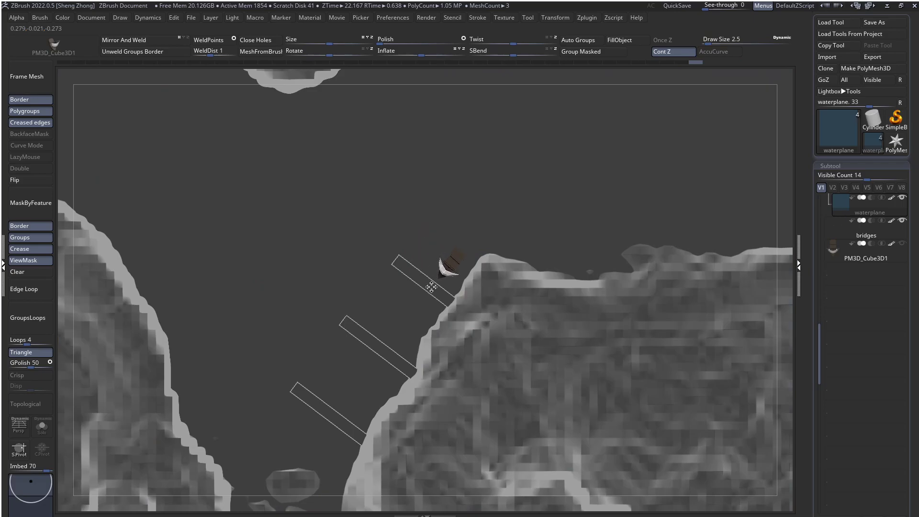
drag(431, 290, 431, 290)
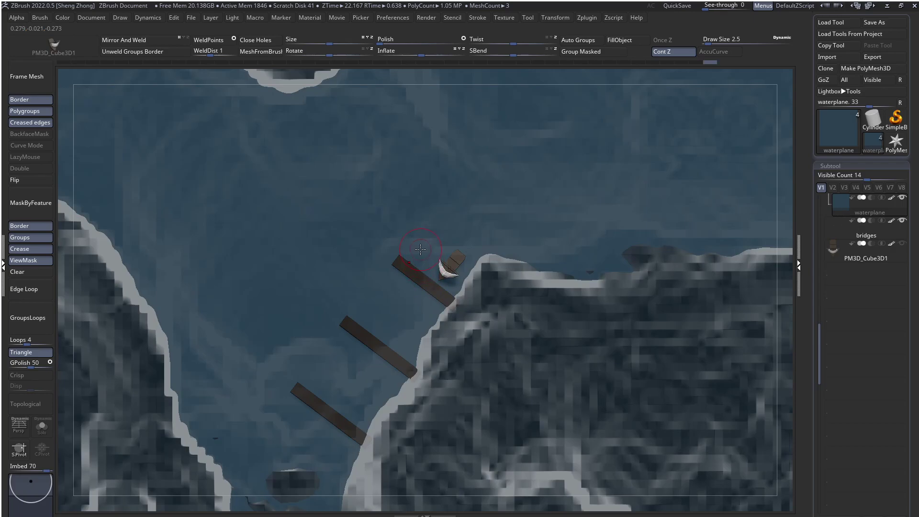
drag(420, 248, 407, 264)
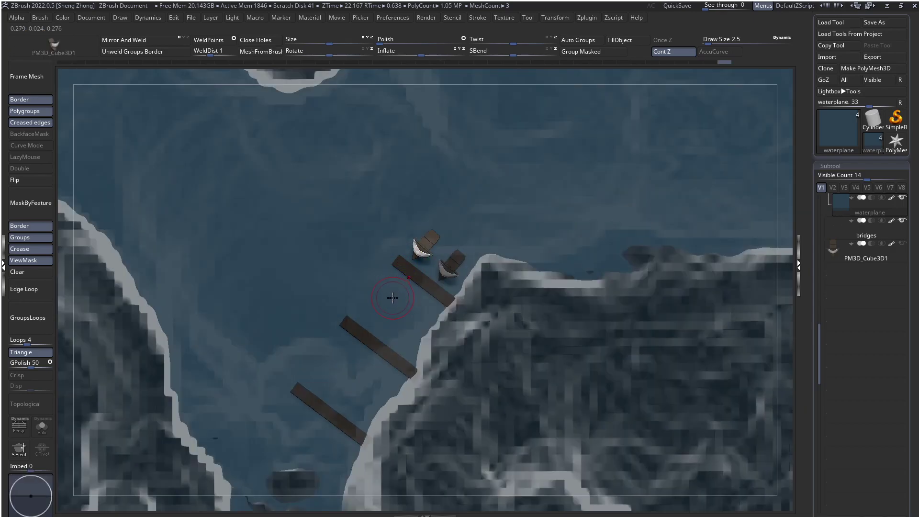
drag(394, 299, 400, 277)
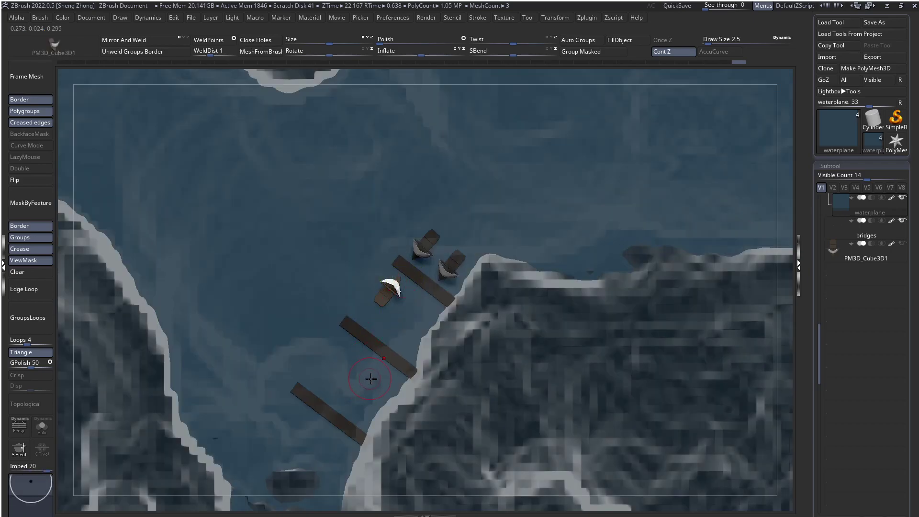
Insert two boats side by side along the outer side of the innermost pier, nearest the rocks
drag(371, 378, 381, 366)
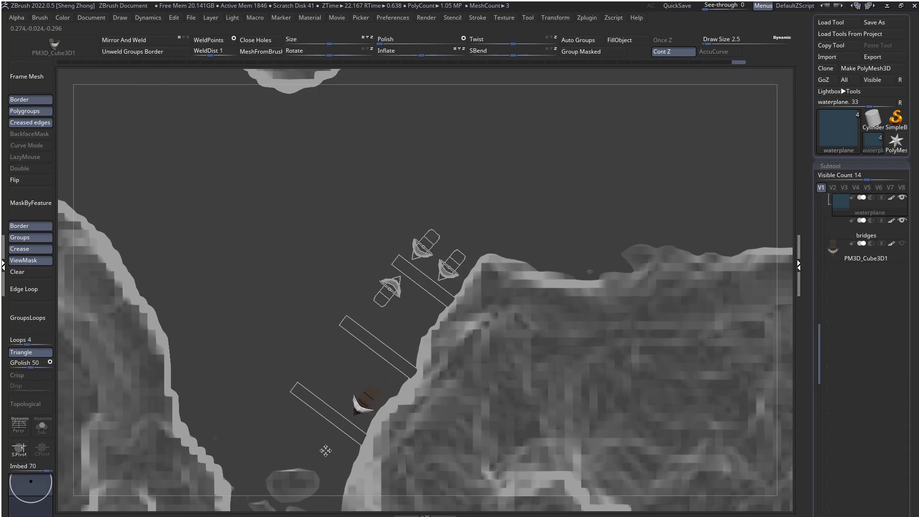
drag(322, 449, 323, 445)
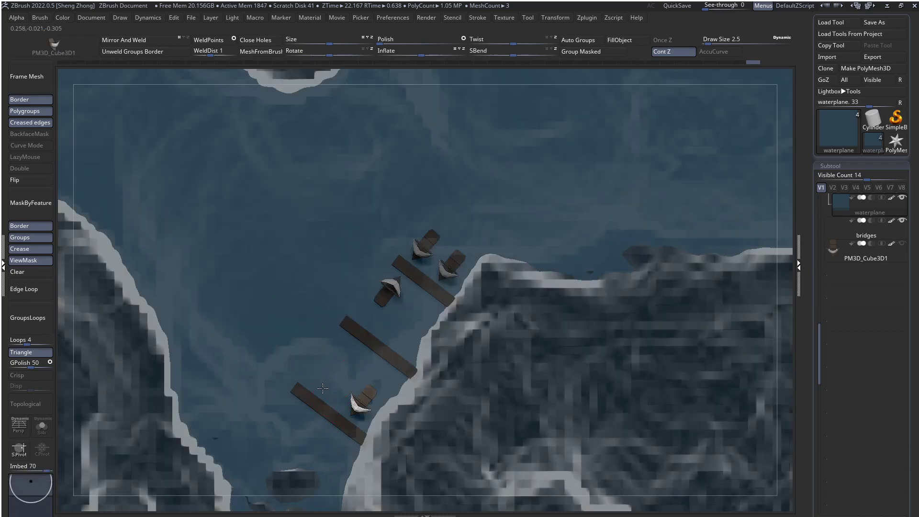
mouse_move(323, 387)
mouse_down()
mouse_move(335, 381)
mouse_move(319, 396)
mouse_up()
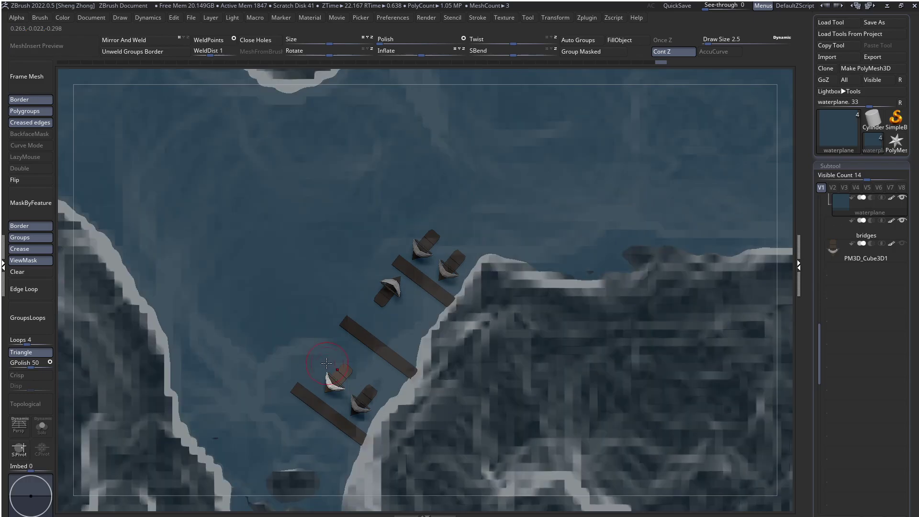
Insert one boat beside the middle pier and another between the innermost pier and the rocks, and clear the mask
alt+right_drag(340, 358, 377, 302)
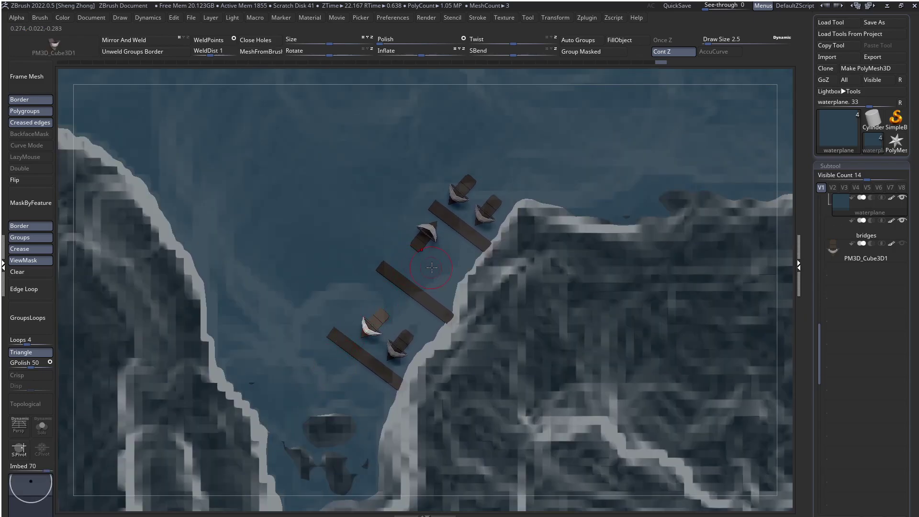
drag(431, 268, 431, 269)
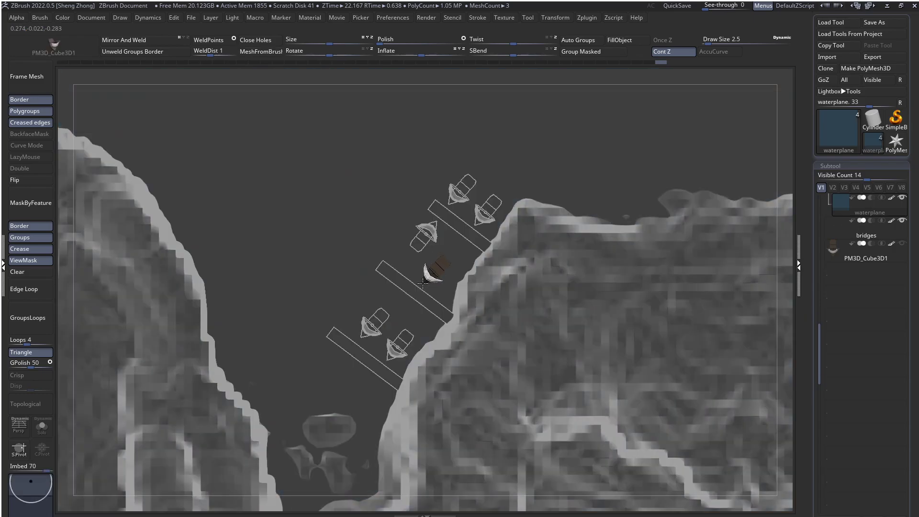
drag(421, 284, 421, 284)
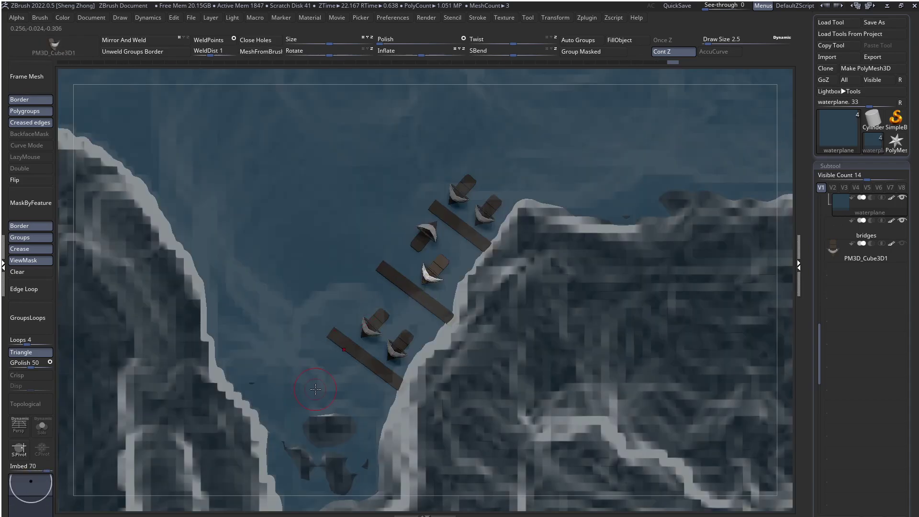
drag(318, 385, 337, 347)
ctrl+right_drag(338, 347, 268, 379)
shift+right_drag(361, 331, 99, 331)
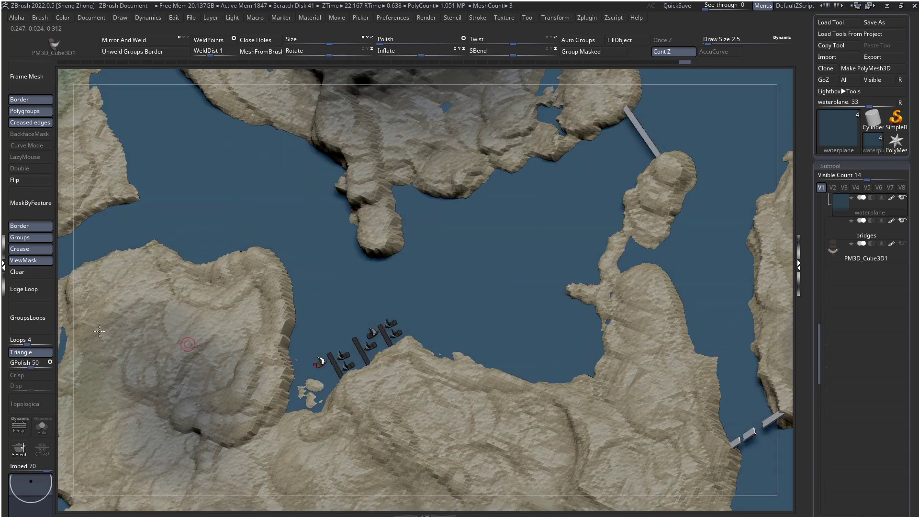
click(21, 274)
Examine the boats and piers across the island map, from the whole archipelago down to the boat beside the southern peninsula
ctrl+right_drag(364, 312, 395, 289)
alt+right_drag(314, 321, 381, 319)
ctrl+right_drag(422, 344, 380, 337)
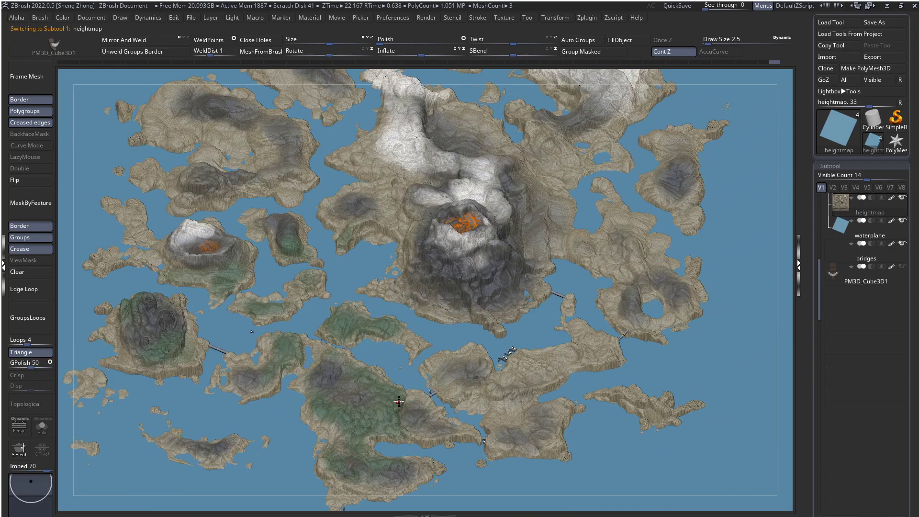
right_drag(398, 401, 401, 421)
alt+right_drag(260, 404, 337, 350)
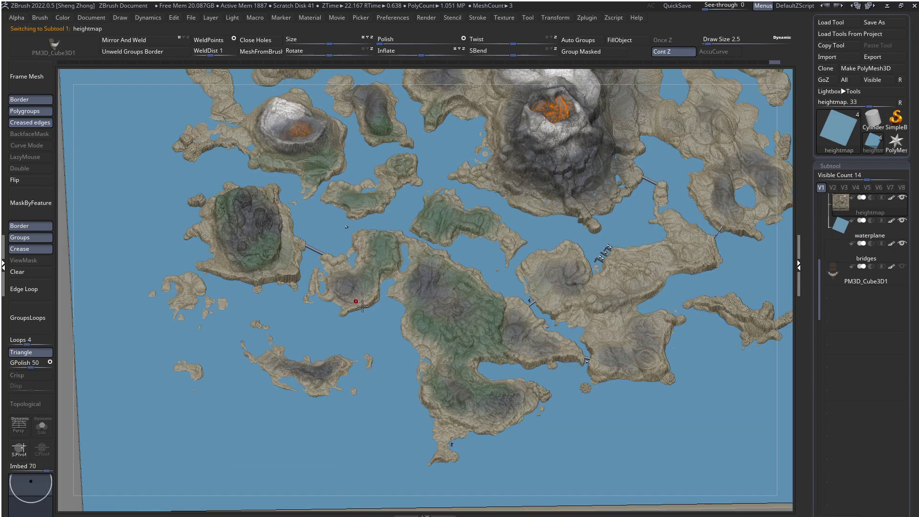
mouse_move(448, 415)
alt+right_down()
mouse_move(415, 324)
mouse_move(459, 396)
mouse_move(472, 459)
alt+right_up()
click(380, 289)
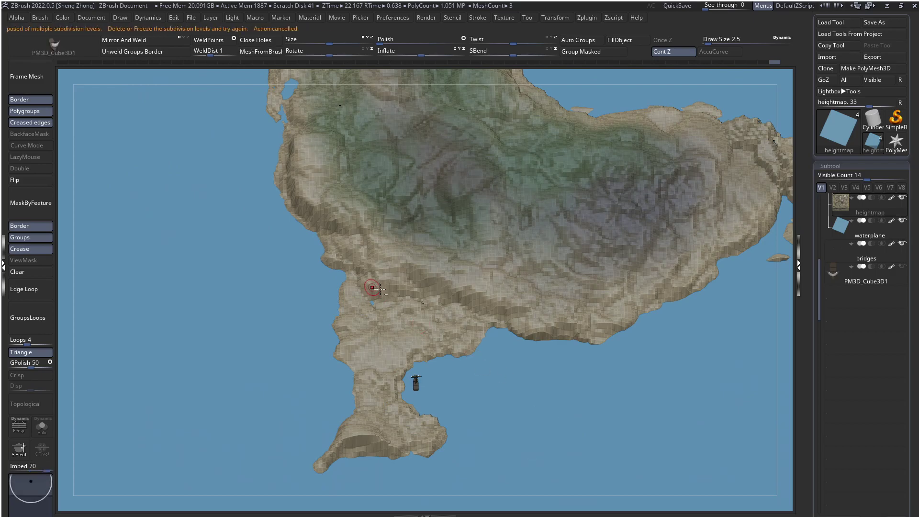
mouse_move(379, 289)
ctrl+right_down()
mouse_move(391, 314)
mouse_move(371, 299)
ctrl+right_up()
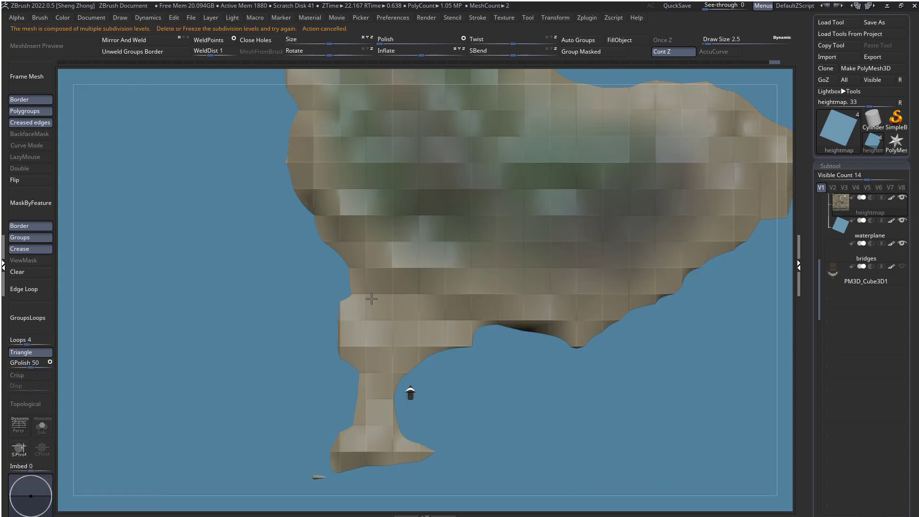
Duplicate the bridges subtool
click(853, 229)
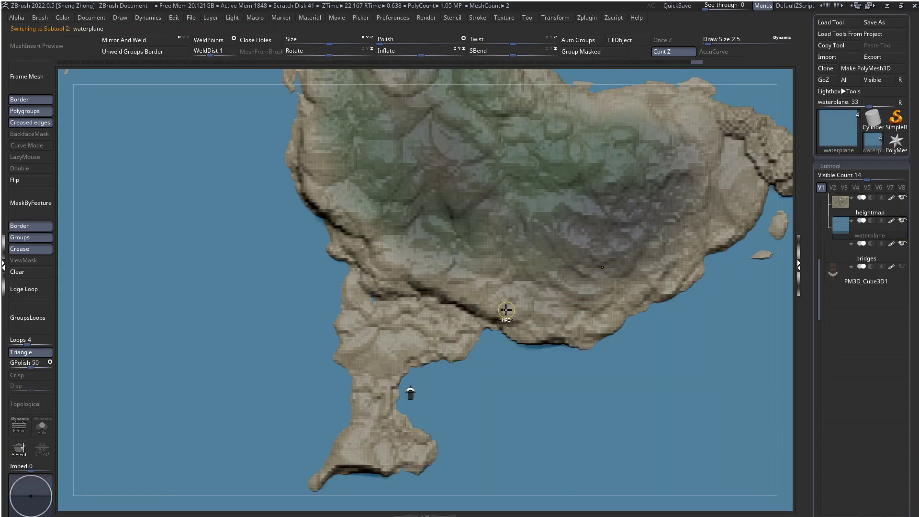
click(831, 255)
key(ctrl+shift+d)
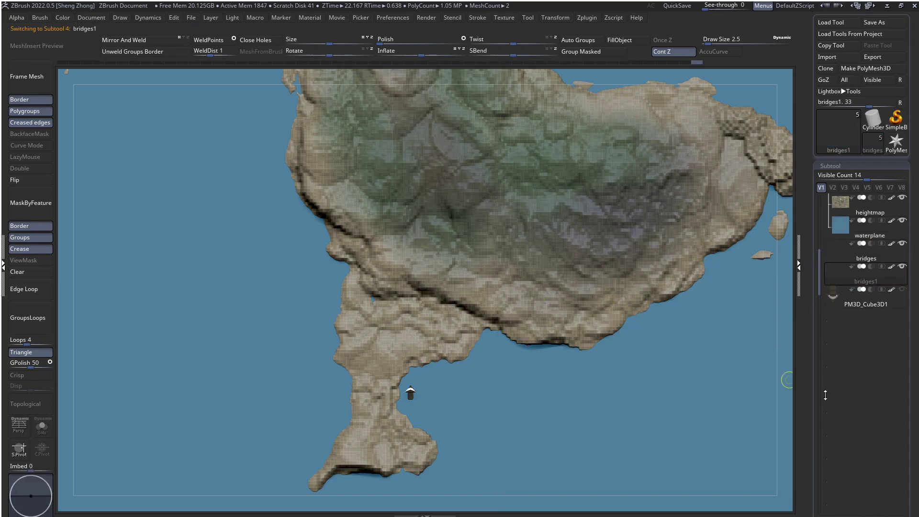
drag(912, 473, 883, 355)
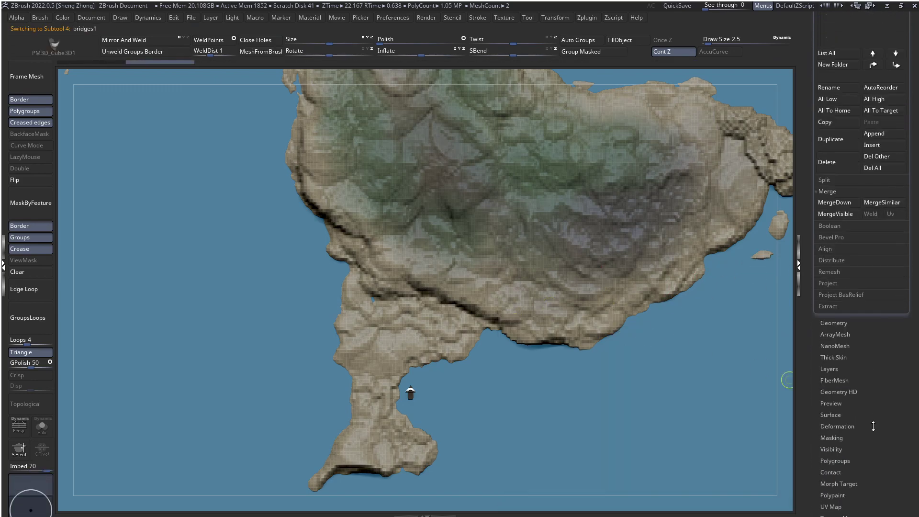
Initialize the duplicated bridges subtool as a vertical low-poly cylinder with QCyl Y
scroll(872, 426, down, 5)
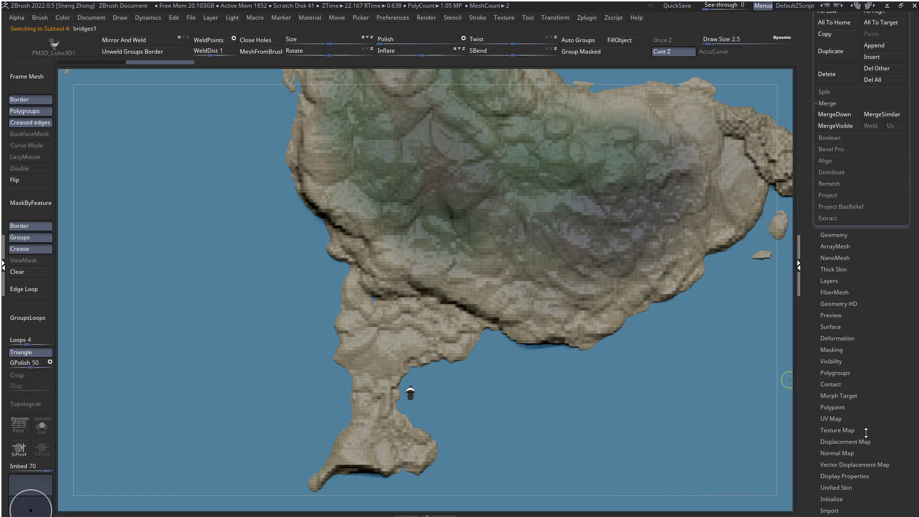
scroll(866, 432, down, 2)
drag(866, 379, 886, 364)
scroll(838, 380, down, 6)
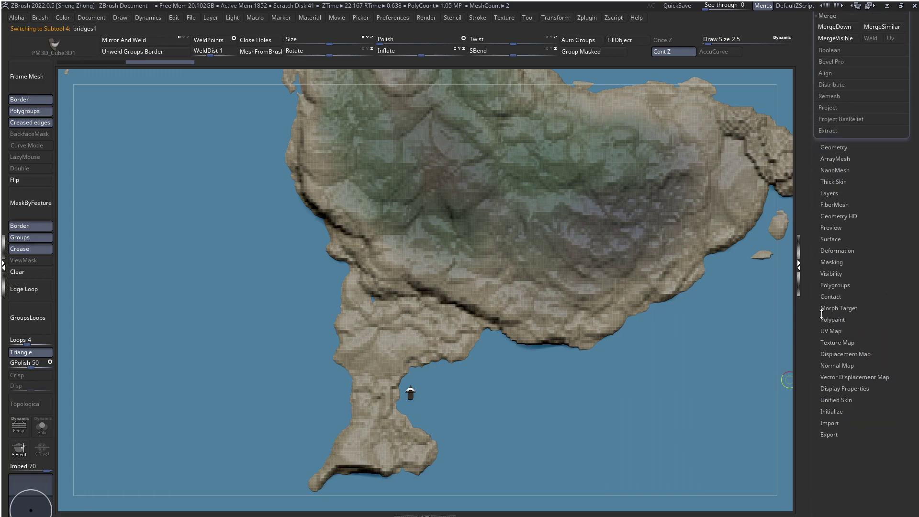
click(833, 409)
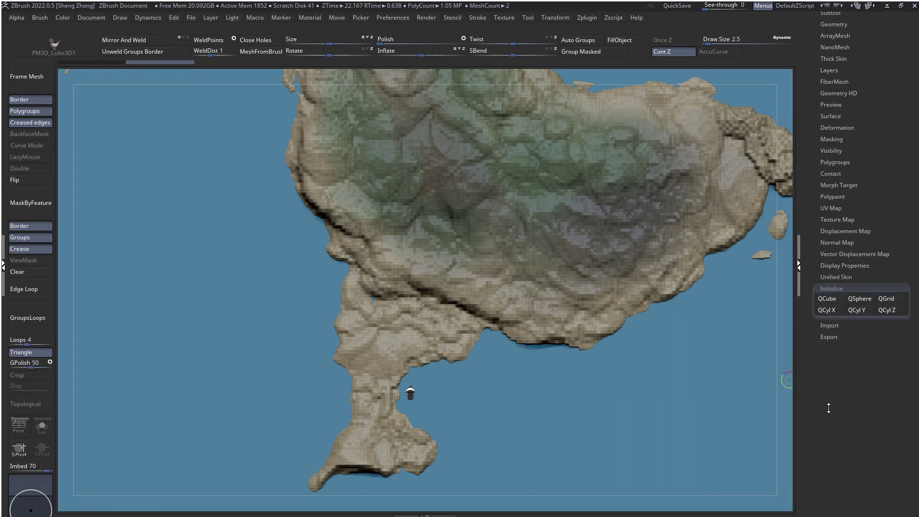
click(857, 300)
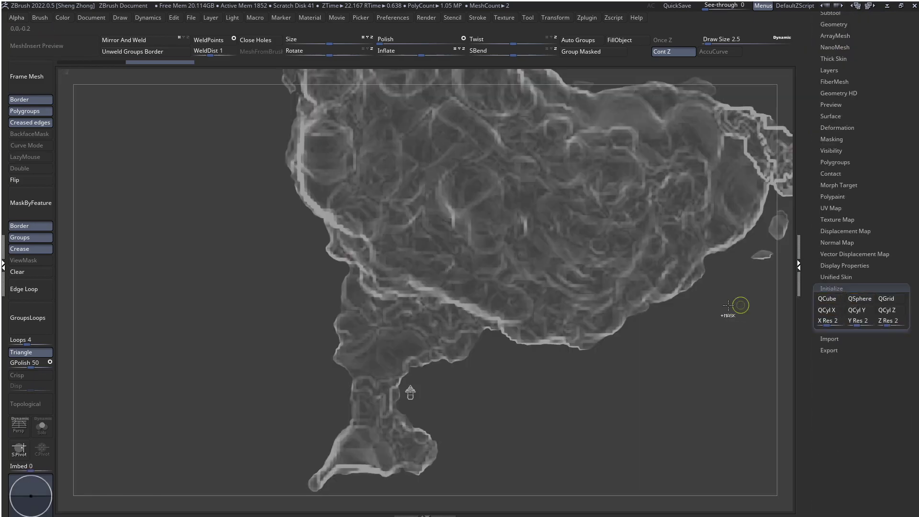
alt+right_drag(563, 280, 437, 223)
key(f)
click(860, 314)
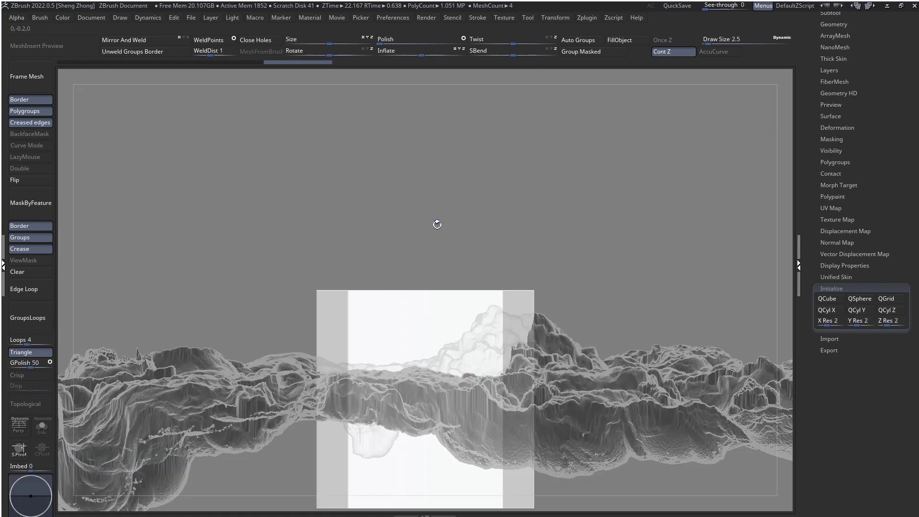
key(shift+f)
ctrl+right_drag(437, 296, 417, 271)
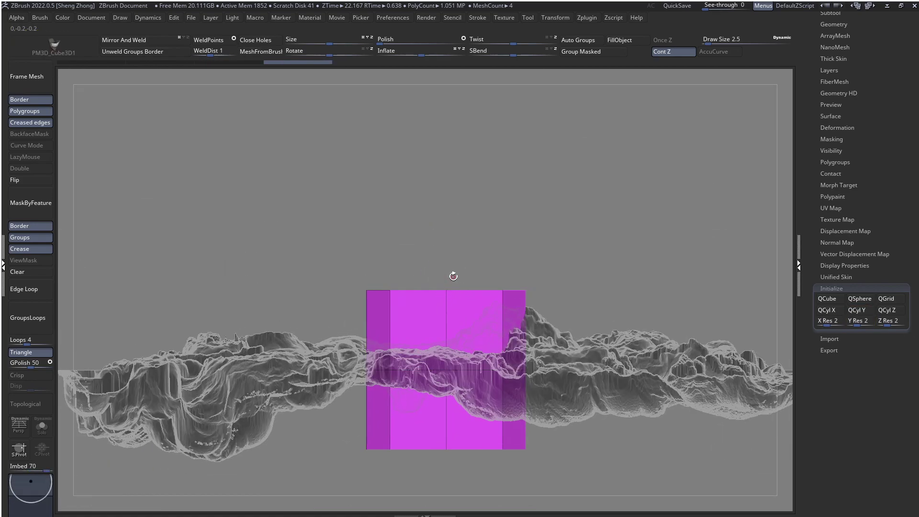
Stretch the cylinder upward with Transpose into a tower about twice its original height, and then trim its height slightly
drag(453, 275, 431, 265)
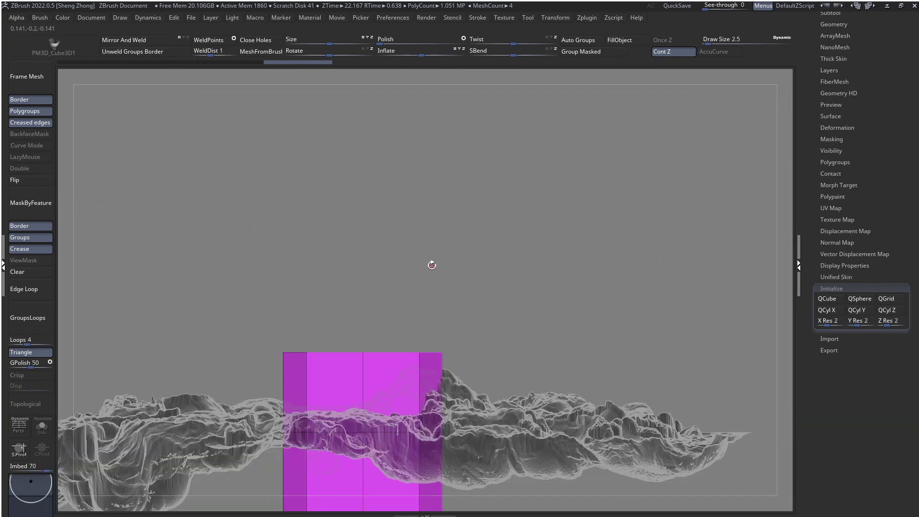
drag(299, 295, 405, 272)
key(ctrl)
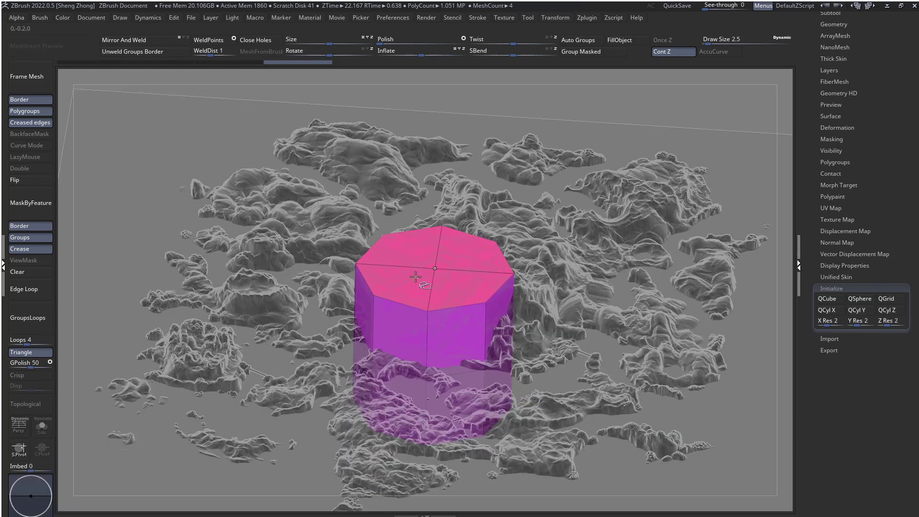
right_drag(416, 276, 415, 299)
key(ctrl)
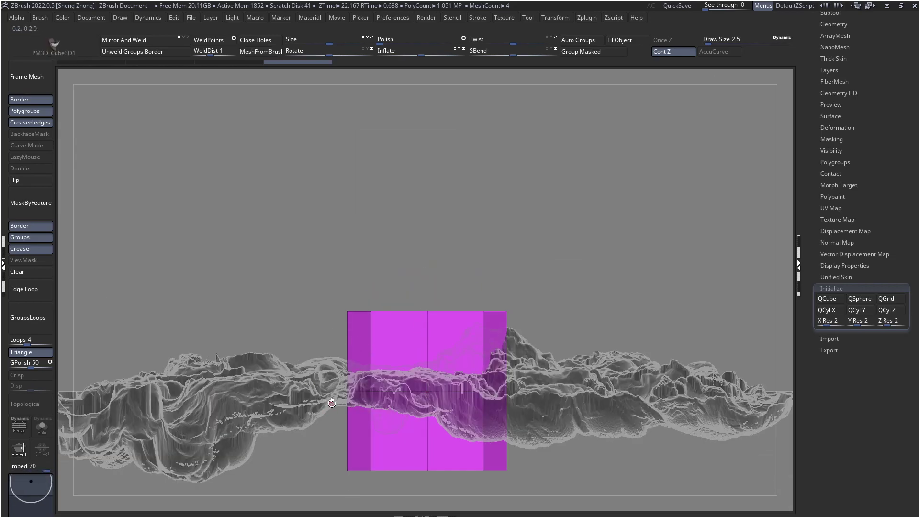
key(w)
mouse_move(427, 470)
shift+mouse_down()
mouse_move(410, 263)
mouse_move(426, 261)
mouse_move(412, 40)
shift+mouse_up()
key(q)
mouse_move(410, 174)
right_down()
mouse_move(416, 248)
mouse_move(422, 156)
right_up()
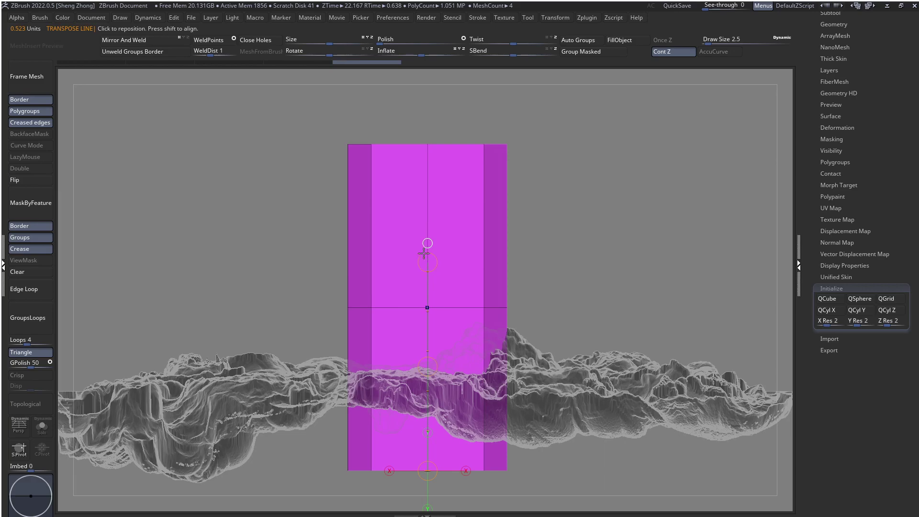
drag(426, 262, 428, 283)
key(q)
Duplicate the tower, initialize the copy as a QCube and move the cube directly beside the tower
mouse_move(417, 215)
alt+right_down()
mouse_move(402, 288)
mouse_move(406, 438)
alt+right_up()
alt+right_drag(566, 266, 508, 328)
key(ctrl+shift+d)
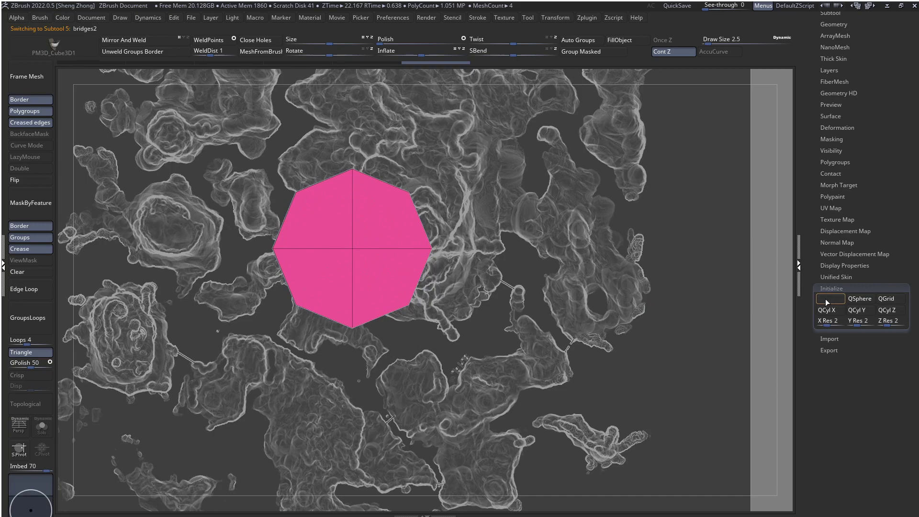
click(826, 301)
ctrl+right_drag(358, 261, 358, 294)
mouse_move(358, 294)
right_down()
mouse_move(353, 205)
mouse_move(350, 295)
right_up()
key(w)
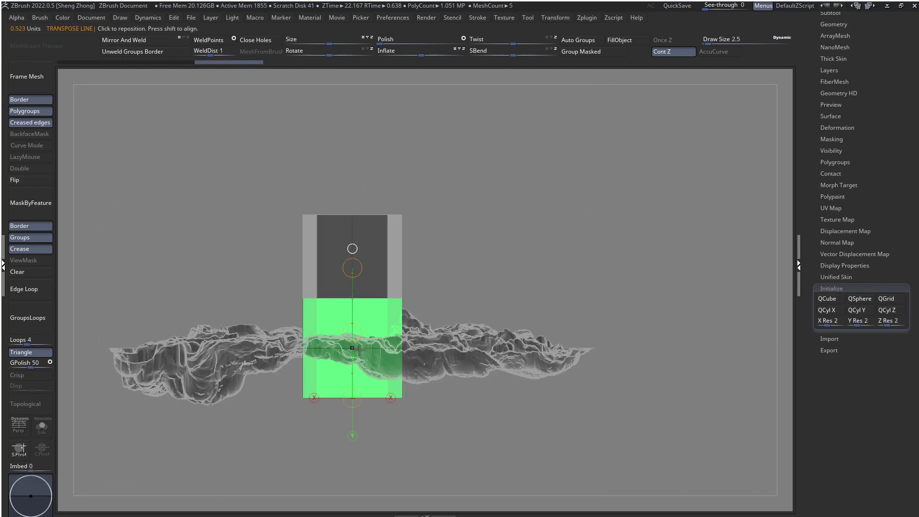
mouse_move(352, 347)
shift+mouse_down()
mouse_move(246, 348)
mouse_move(406, 350)
mouse_move(399, 353)
shift+mouse_up()
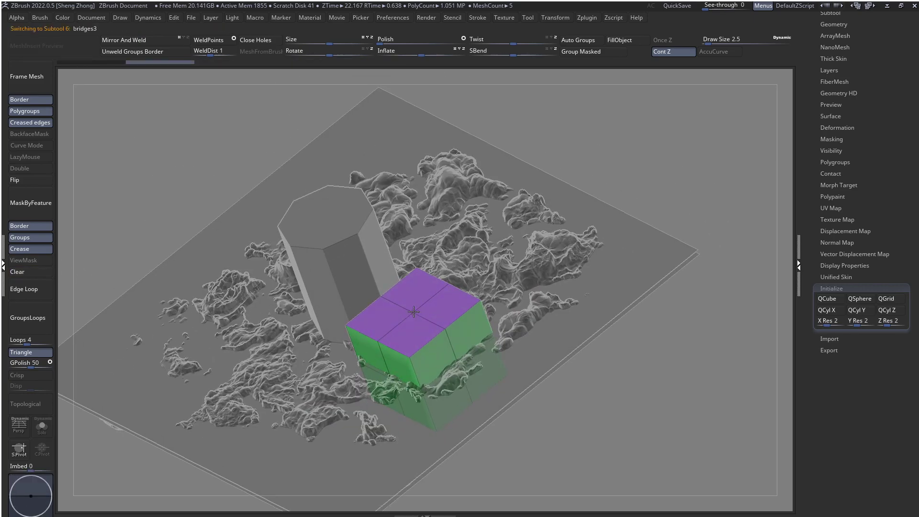
Mask the duplicated cube except for its middle edge and raise that edge into a gable ridge
click(414, 317)
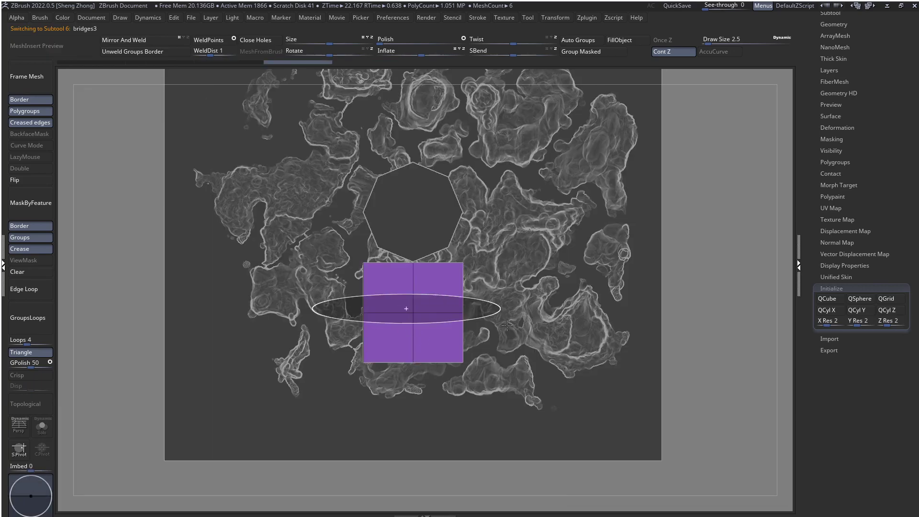
ctrl+click(412, 329)
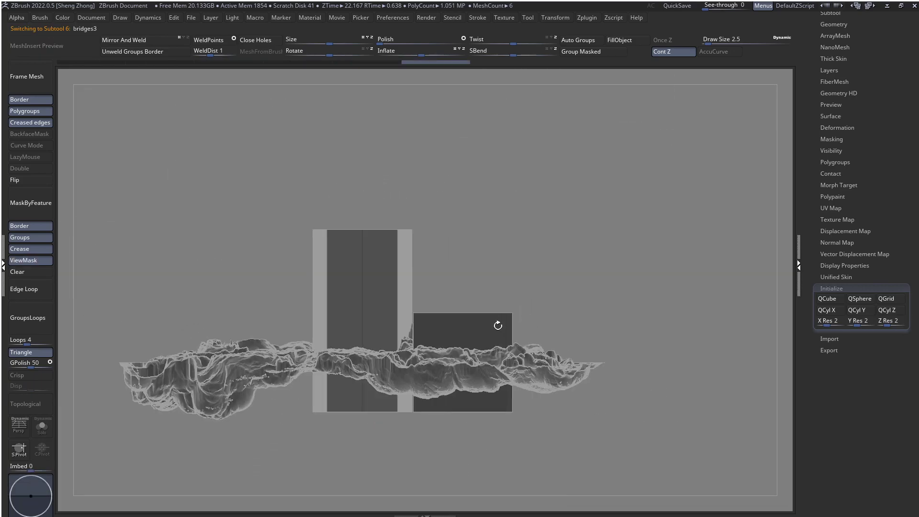
key(w)
drag(467, 237, 441, 312)
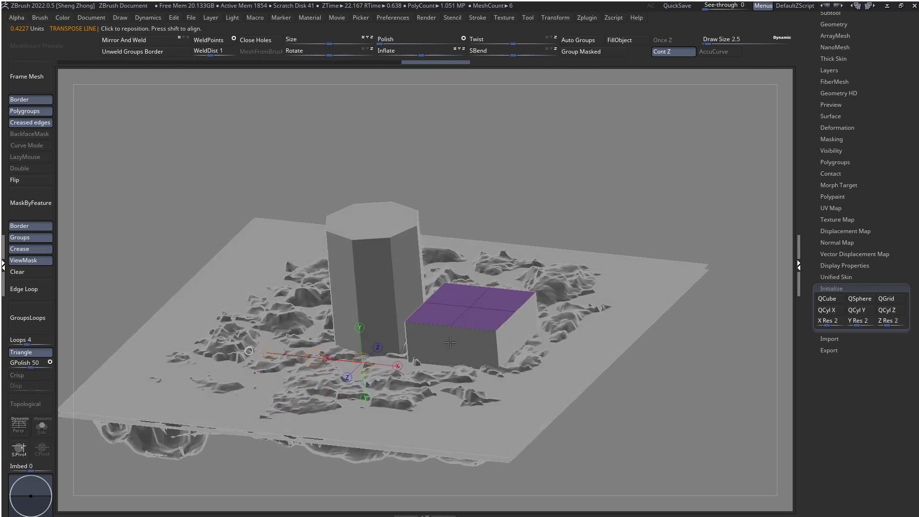
drag(358, 339, 353, 266)
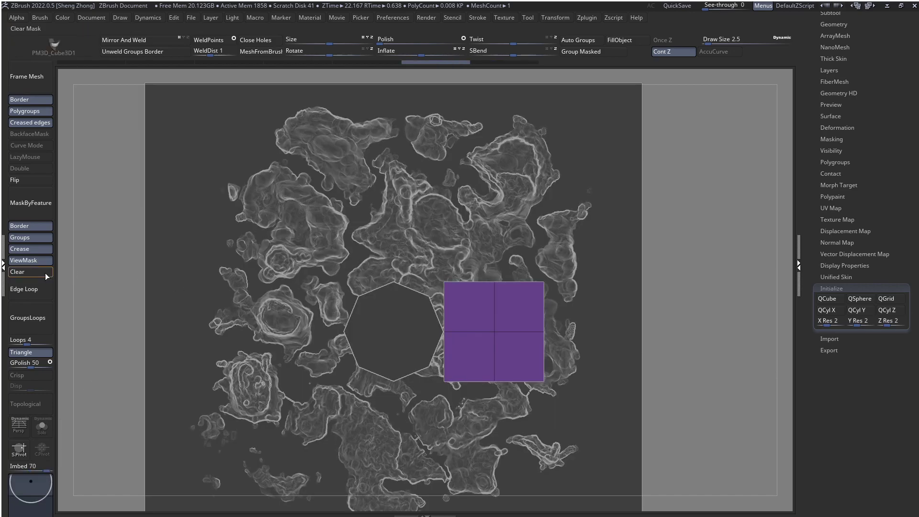
click(46, 276)
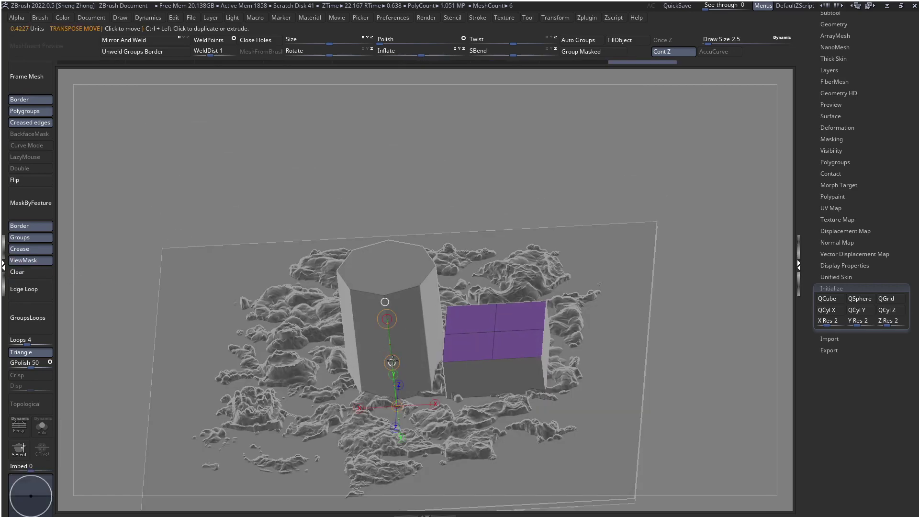
right_drag(383, 327, 558, 287)
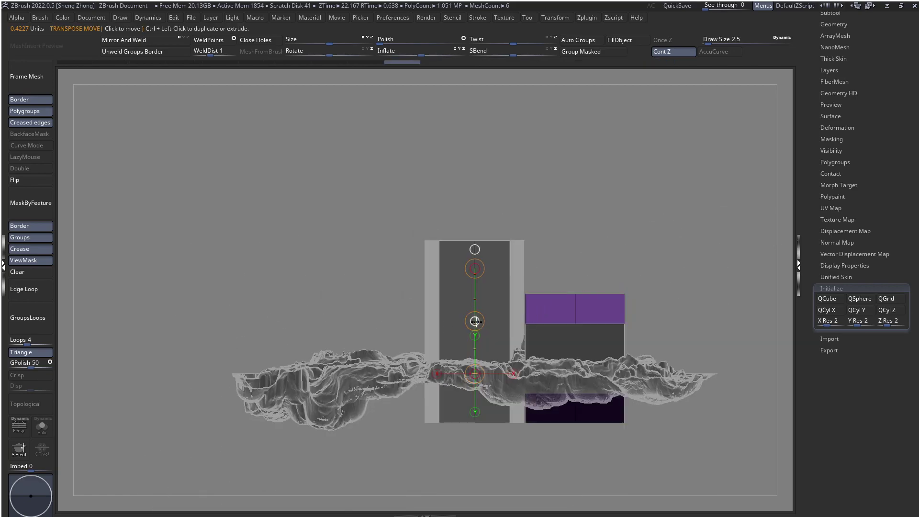
drag(474, 320, 474, 319)
Isolate the gable roof part of the cube copy, clear its mask and enlarge it slightly with Inflate
key(q)
ctrl+shift+drag(346, 220, 716, 353)
right_drag(335, 206, 313, 314)
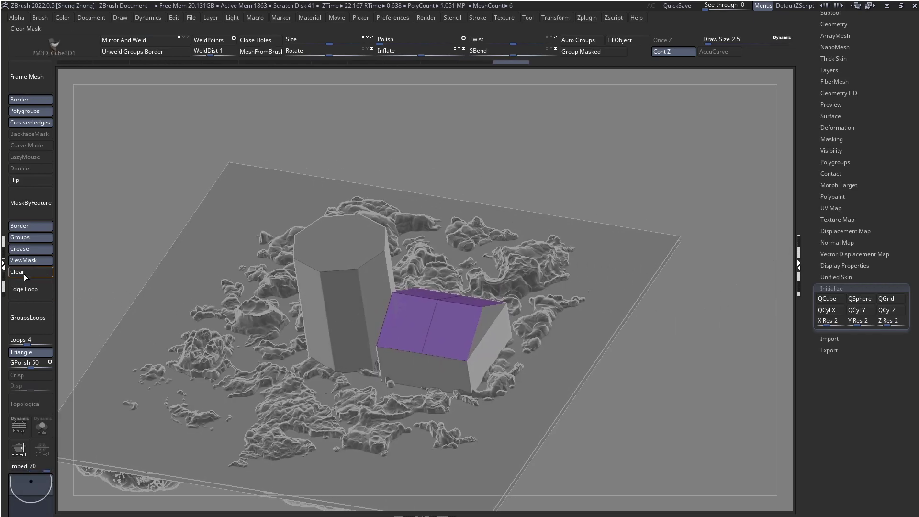
click(24, 260)
drag(423, 55, 434, 53)
shift+drag(422, 170, 422, 203)
Position the gable roof on top of the cube and extend its tower-side end into the tower
key(w)
mouse_move(412, 293)
shift+mouse_down()
mouse_move(420, 273)
mouse_move(412, 180)
shift+mouse_up()
shift+drag(412, 235, 414, 277)
shift+drag(426, 354, 515, 355)
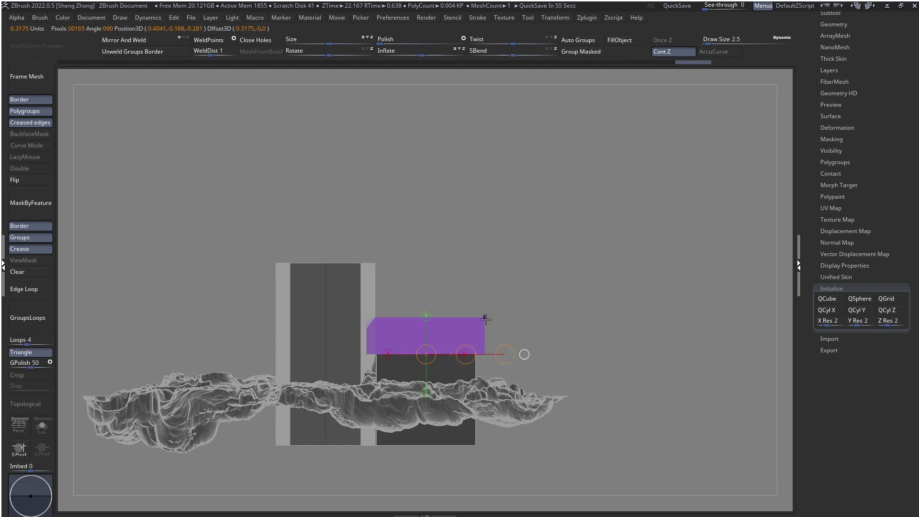
drag(485, 317, 281, 314)
key(q)
right_drag(326, 320, 357, 350)
key(shift+f)
right_drag(324, 303, 347, 299)
key(w)
shift+drag(338, 317, 525, 321)
key(ctrl+z)
key(q)
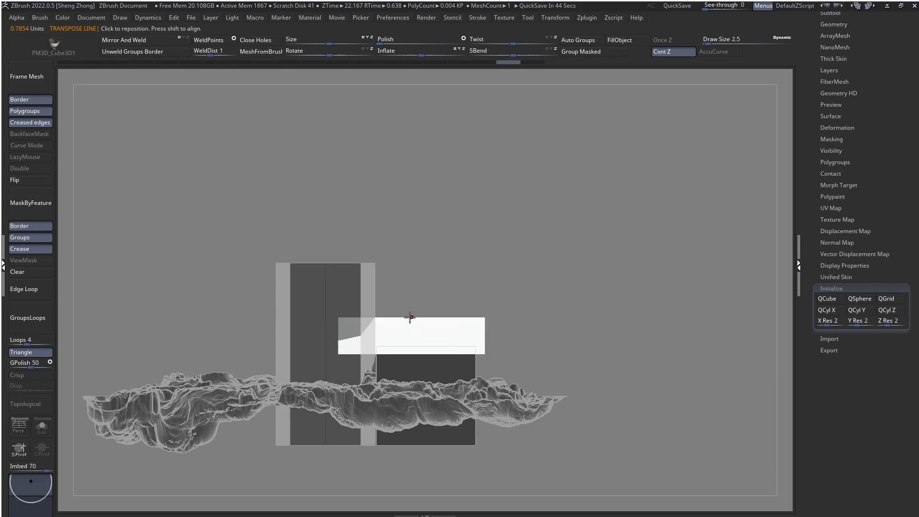
Fine-tune the height of the gable roof over the cube with a vertical Transpose line
mouse_move(410, 318)
right_down()
mouse_move(393, 348)
mouse_move(398, 318)
right_up()
key(w)
shift+drag(402, 343, 394, 238)
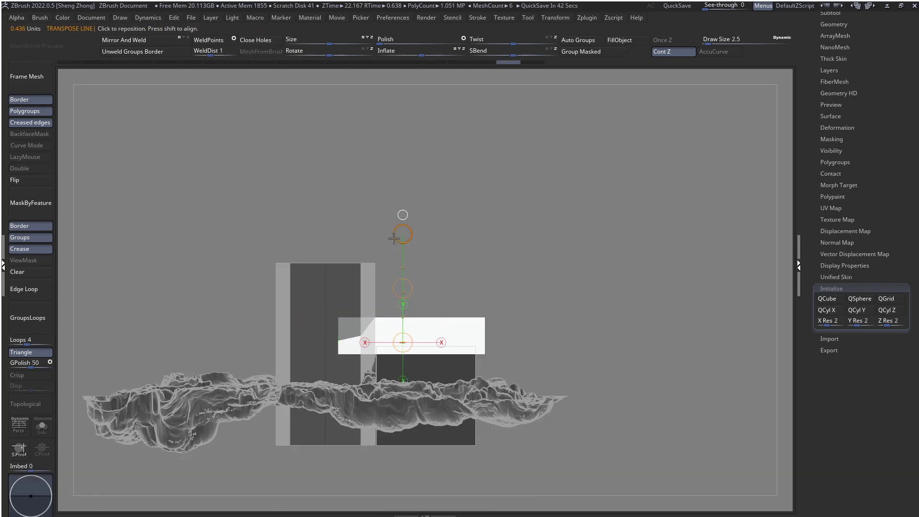
mouse_move(398, 292)
mouse_down()
mouse_move(398, 301)
mouse_move(399, 292)
mouse_up()
key(q)
right_drag(322, 272, 328, 304)
Duplicate the octagonal tower and mask the copy by feature along its borders, groups and creases
alt+click(332, 254)
mouse_move(332, 254)
ctrl+right_down()
mouse_move(346, 275)
mouse_move(316, 291)
mouse_move(242, 262)
ctrl+right_up()
key(shift+f)
alt+click(324, 249)
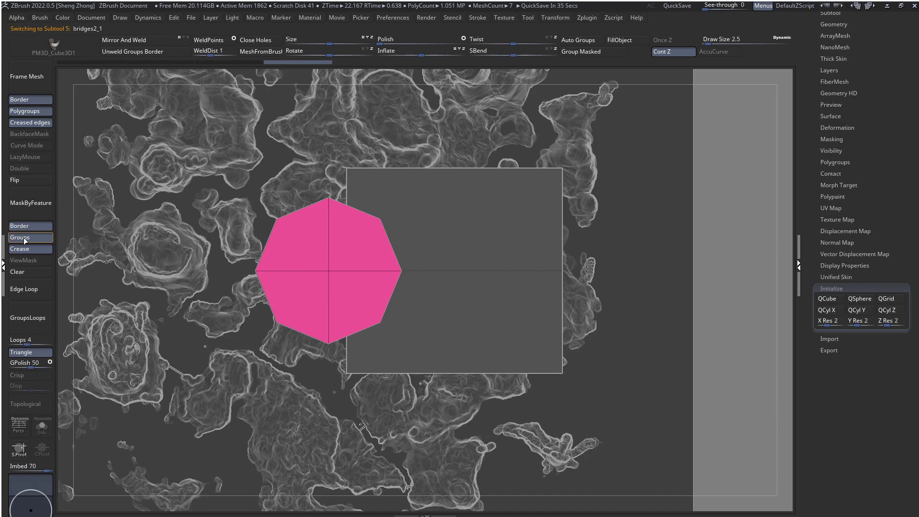
click(40, 214)
shift+right_drag(358, 259, 368, 199)
key(w)
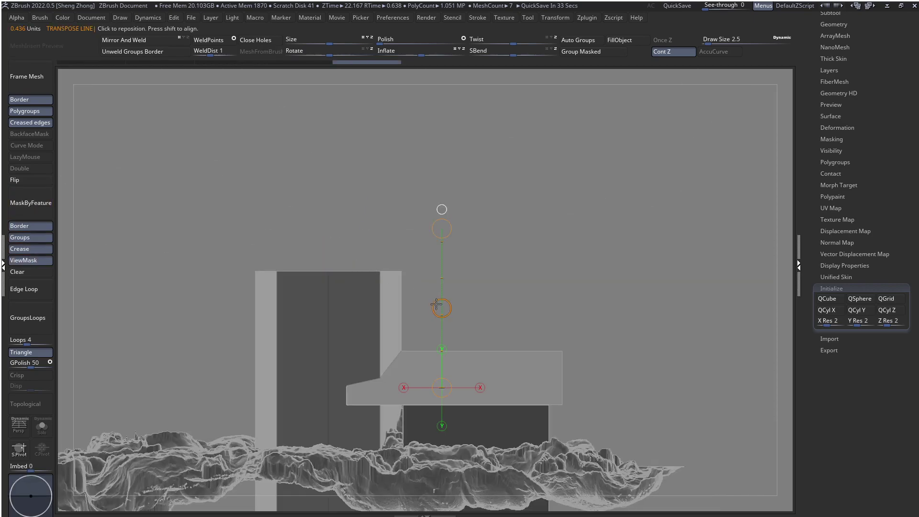
drag(435, 305, 443, 211)
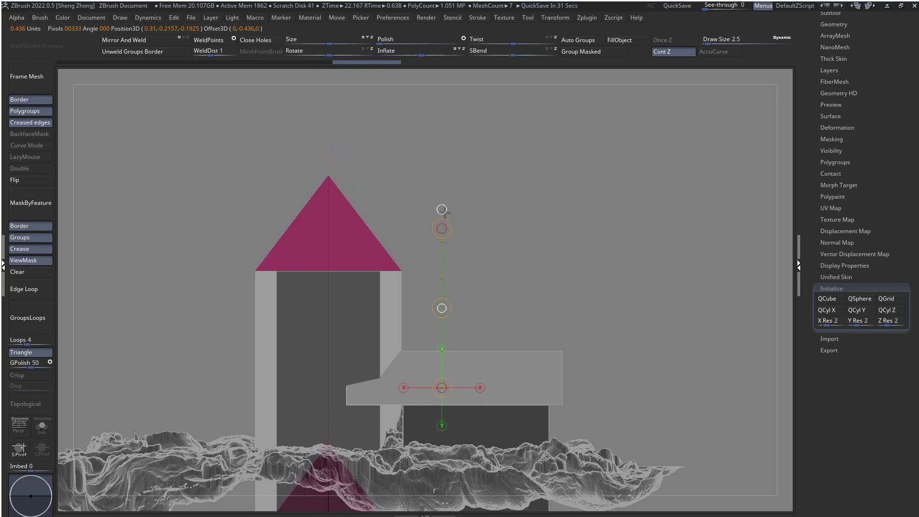
ctrl+right_drag(354, 239, 273, 220)
key(ctrl+z)
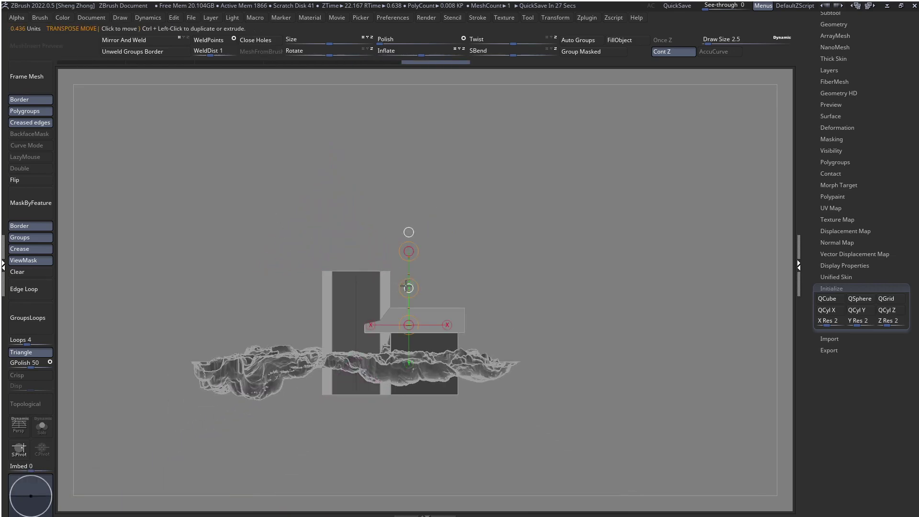
Raise the top centre of the tower copy into a low peak and isolate it as a conical roof
drag(406, 286, 407, 265)
key(q)
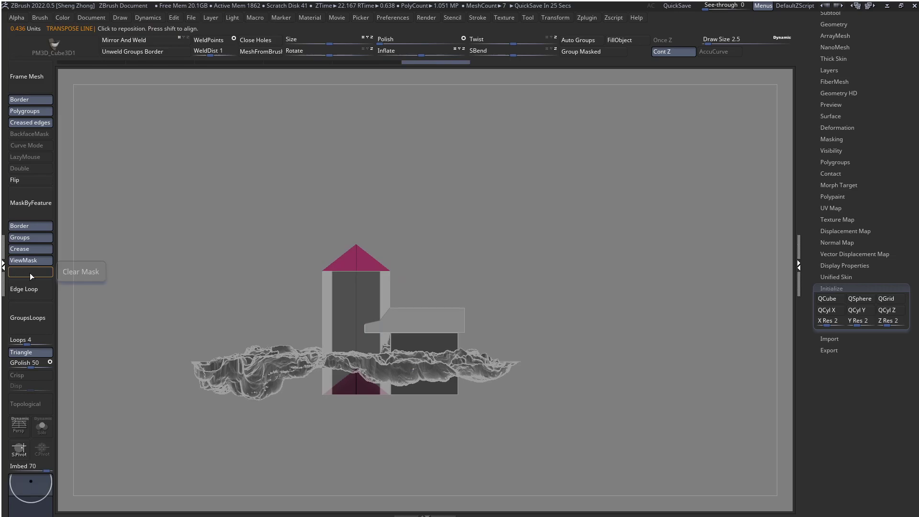
click(30, 273)
ctrl+drag(207, 210, 441, 299)
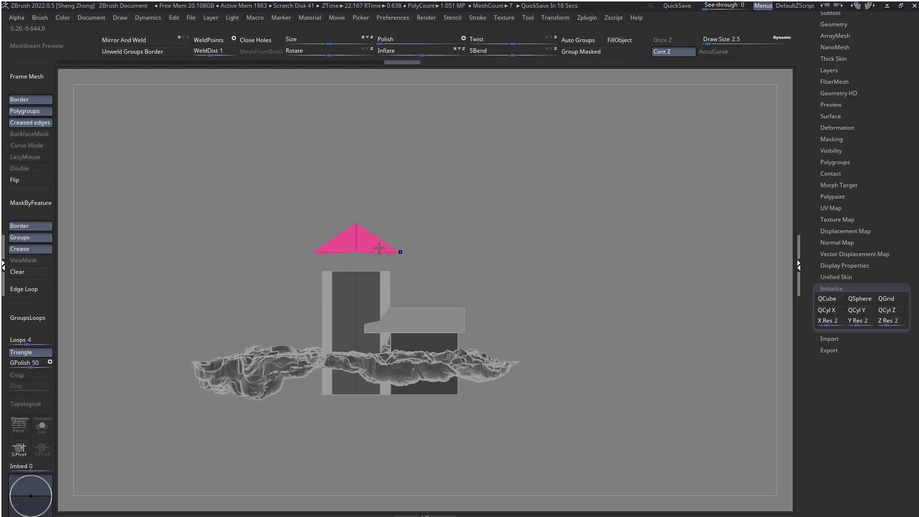
Lower the overhanging conical roof onto the tower top and adjust its height with Transpose
key(w)
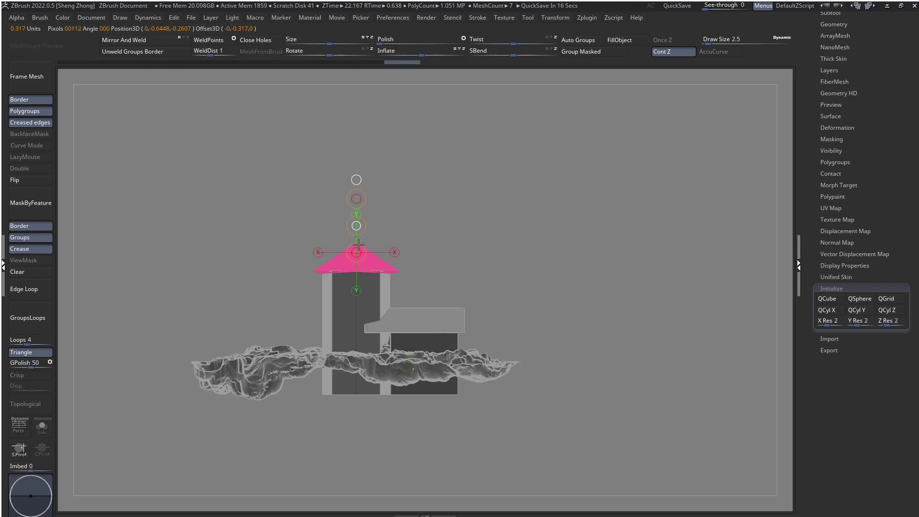
click(388, 272)
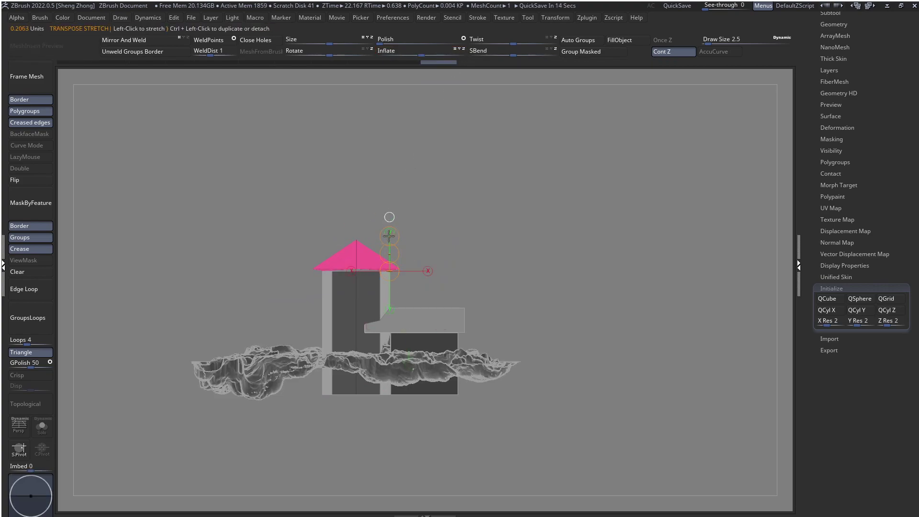
drag(387, 209, 366, 270)
Switch to the ZModeler brush and set its point action to Stitch
key(space)
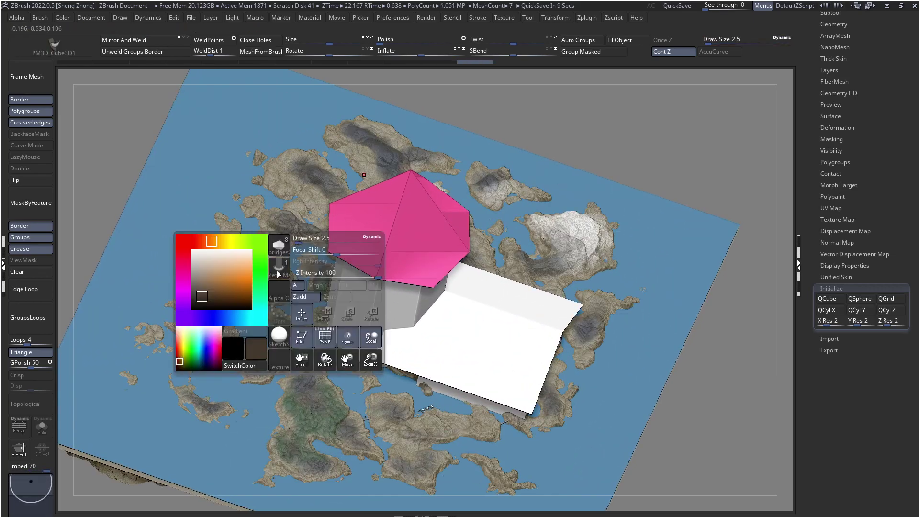
click(378, 303)
click(509, 337)
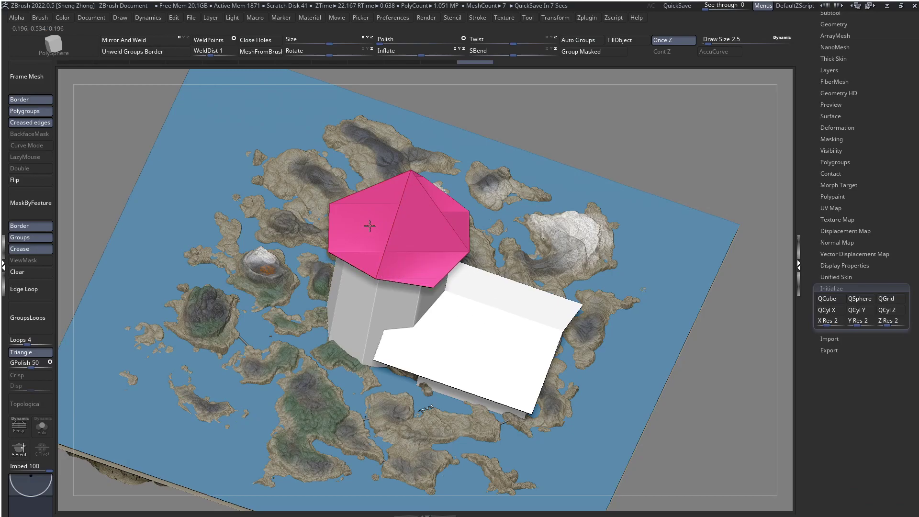
key(space)
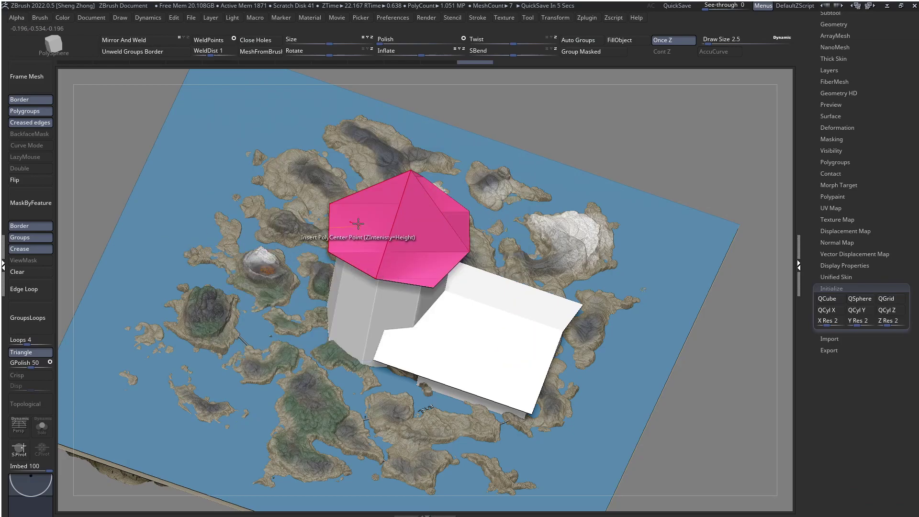
click(357, 223)
click(420, 246)
right_drag(420, 246, 443, 217)
click(442, 211)
click(407, 166)
right_drag(416, 178, 437, 196)
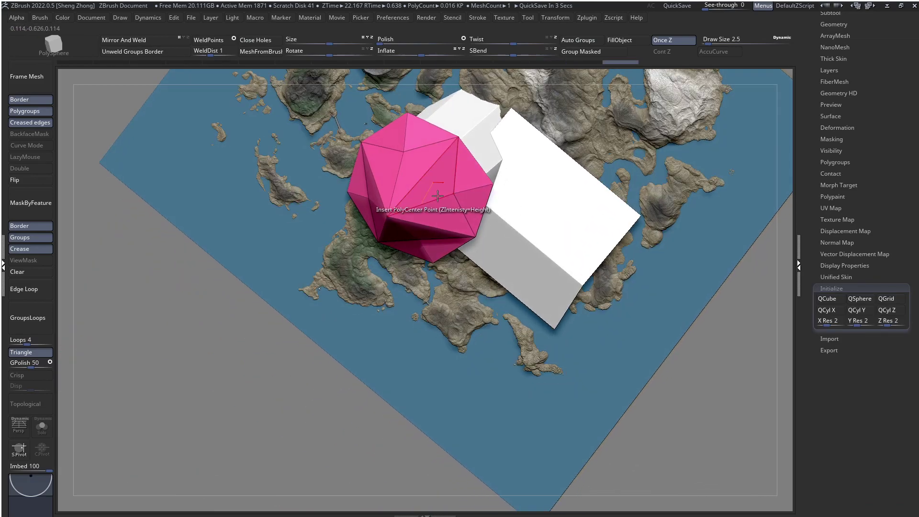
key(space)
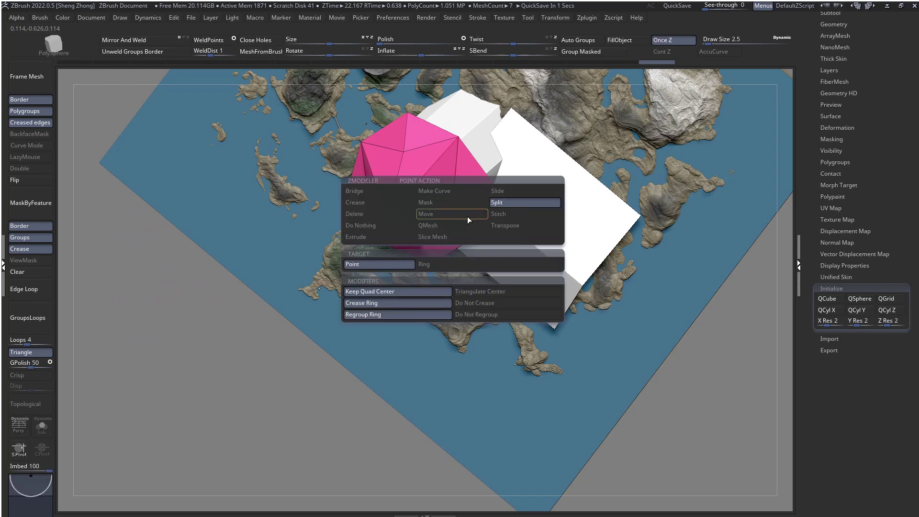
click(501, 213)
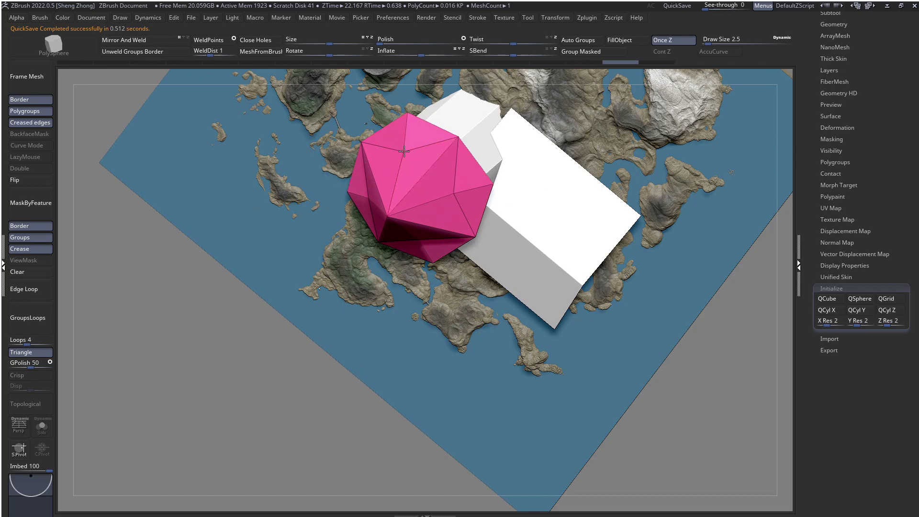
Stitch the stray points of the conical roof together so it forms a clean eight-sided cone
click(489, 183)
right_drag(365, 173, 457, 177)
click(371, 196)
click(339, 192)
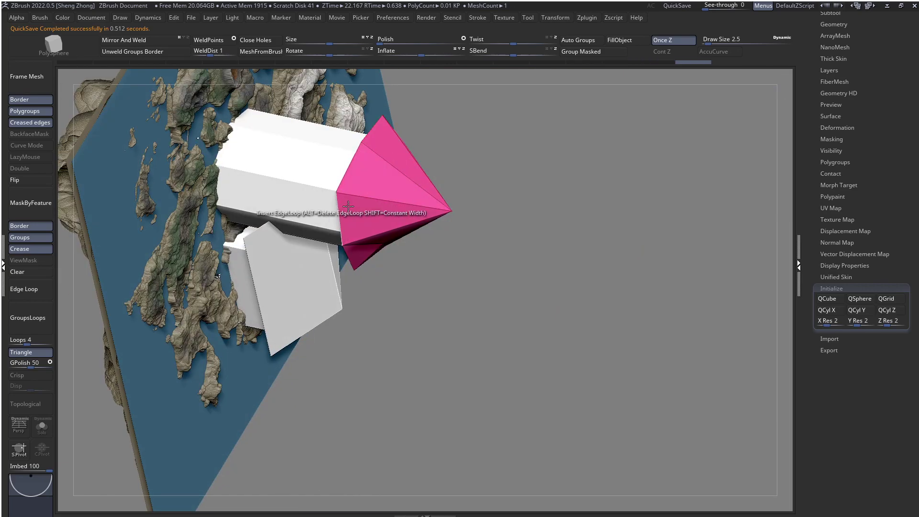
right_drag(348, 206, 369, 230)
click(370, 280)
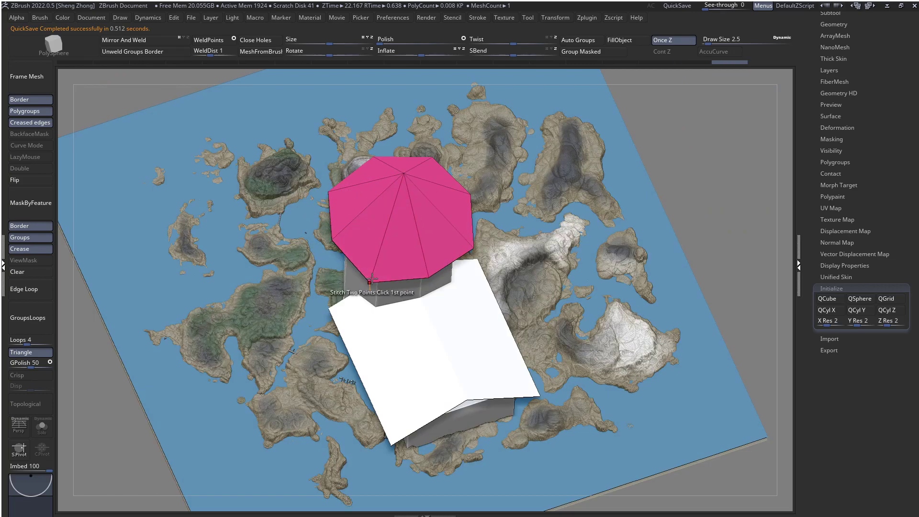
Select the tower subtool and merge it down with the conical roof, block and gable roof into one subtool
key(shift+t)
drag(874, 26, 874, 189)
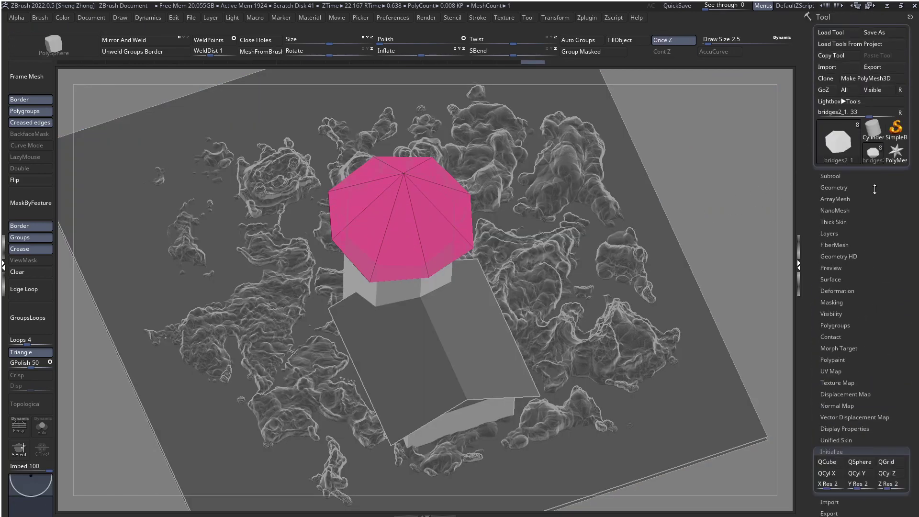
click(836, 176)
click(834, 106)
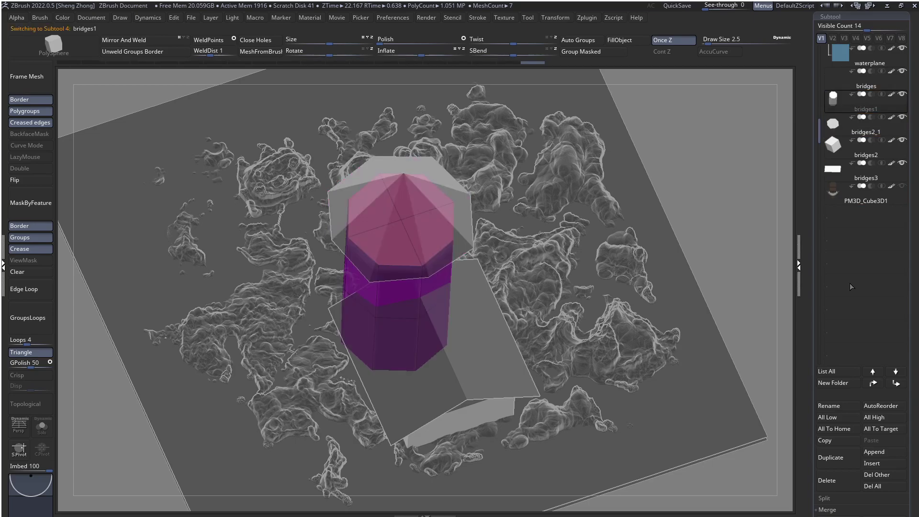
drag(909, 341, 897, 293)
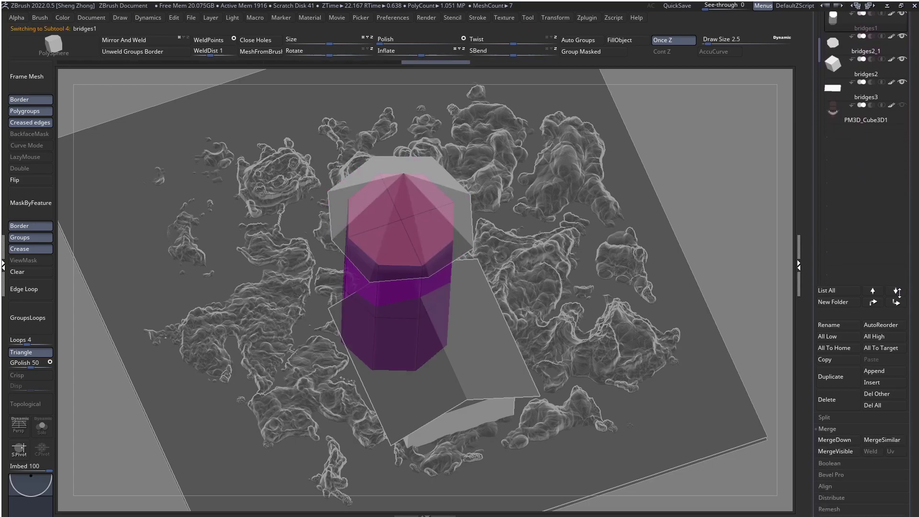
click(837, 440)
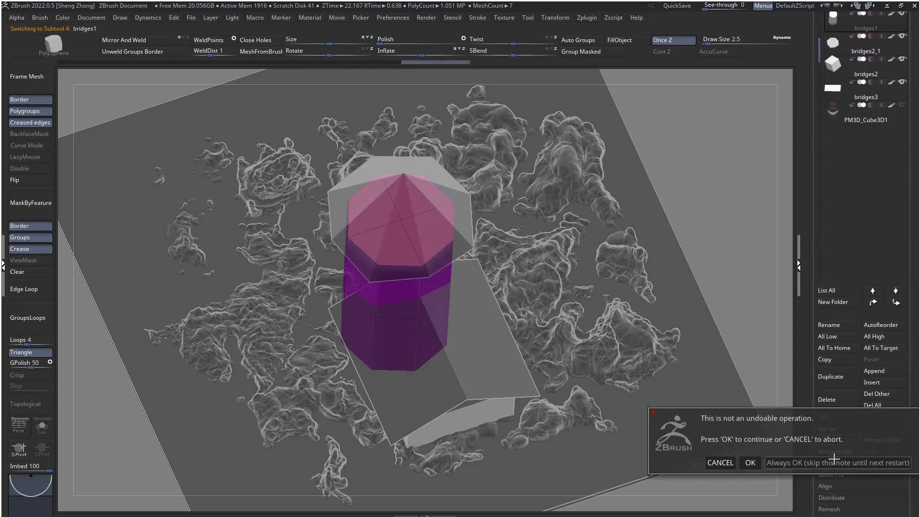
click(834, 461)
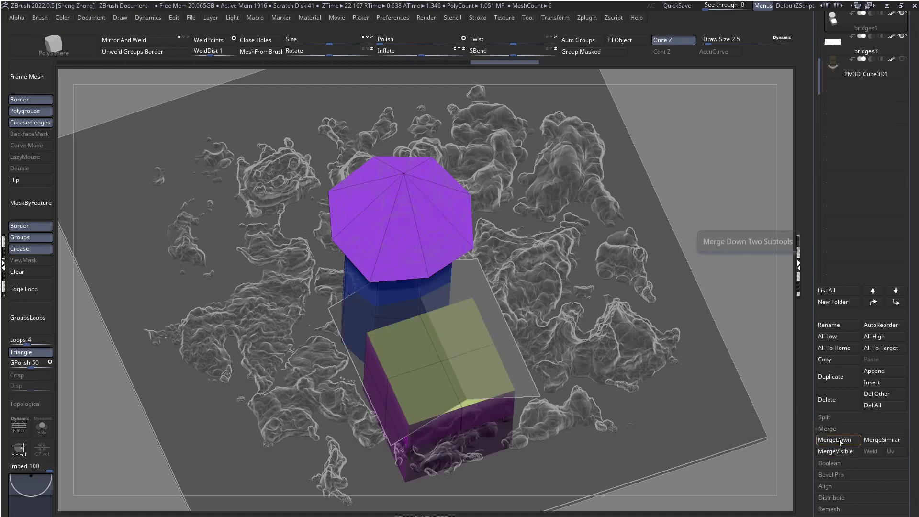
Divide the merged house into separate polygroups with Auto Groups
right_drag(383, 268, 391, 239)
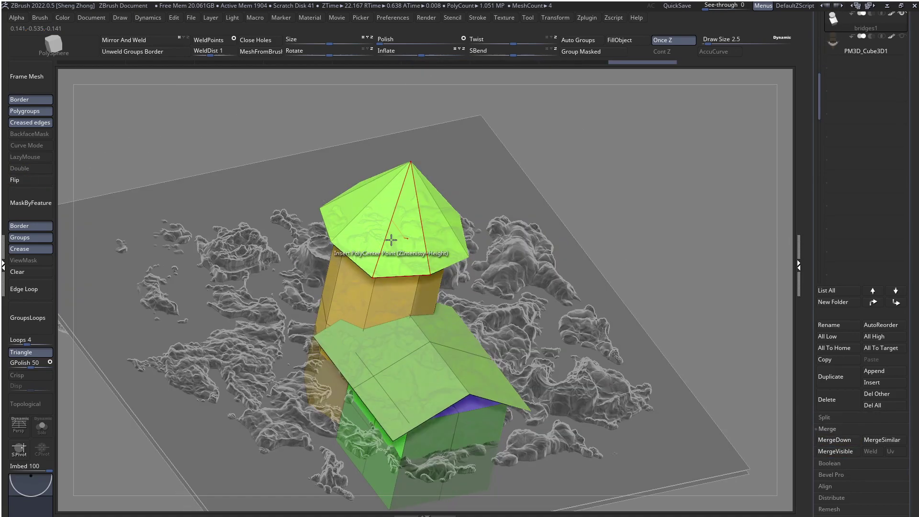
key(shift+f)
key(shift+f)
click(588, 40)
Hide both roofs and fill the tower and block walls with a dark grey colour
right_click(209, 262)
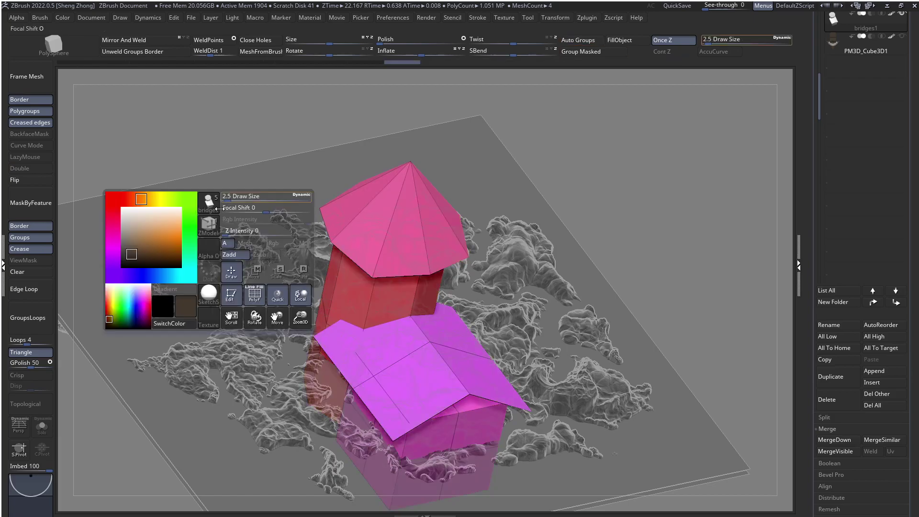
click(209, 201)
click(396, 276)
ctrl+shift+click(400, 202)
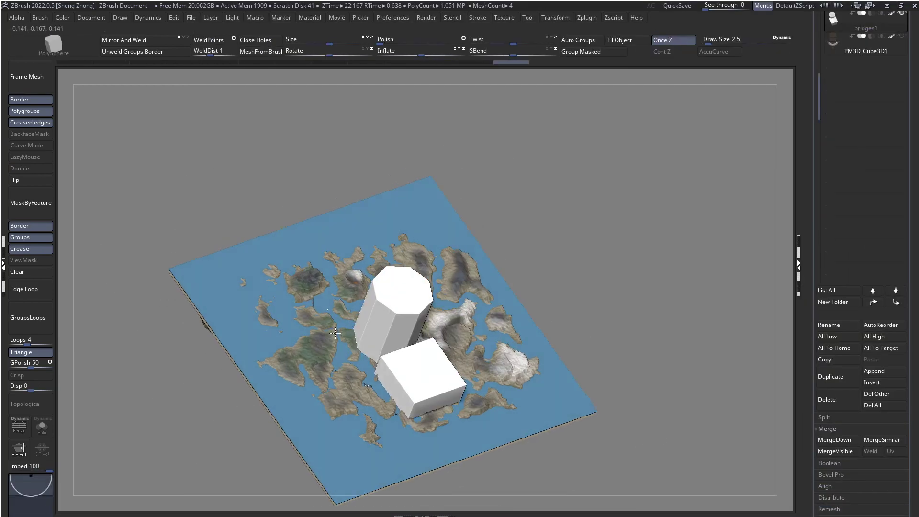
ctrl+right_drag(370, 284, 420, 313)
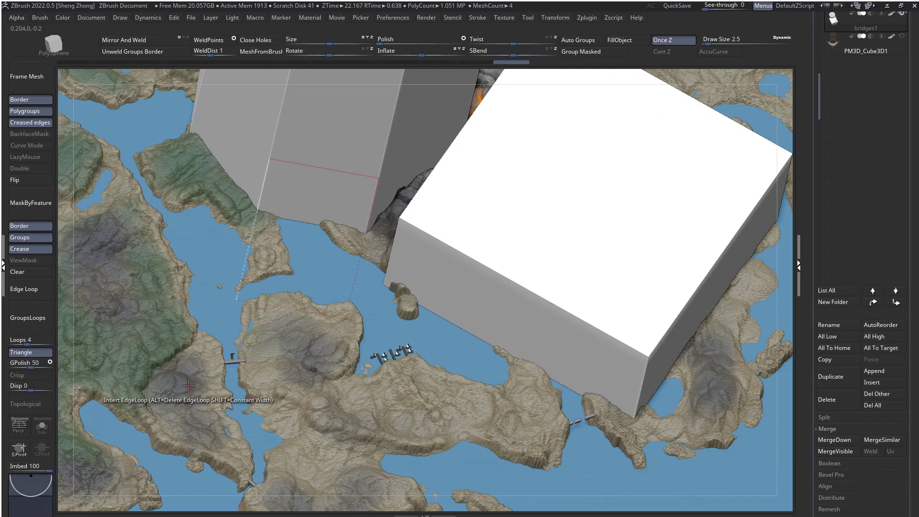
key(space)
key(space)
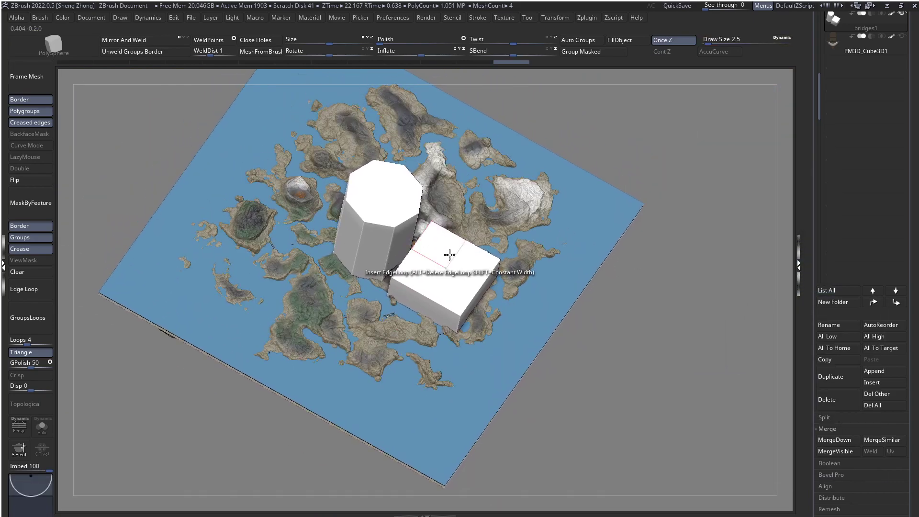
key(space)
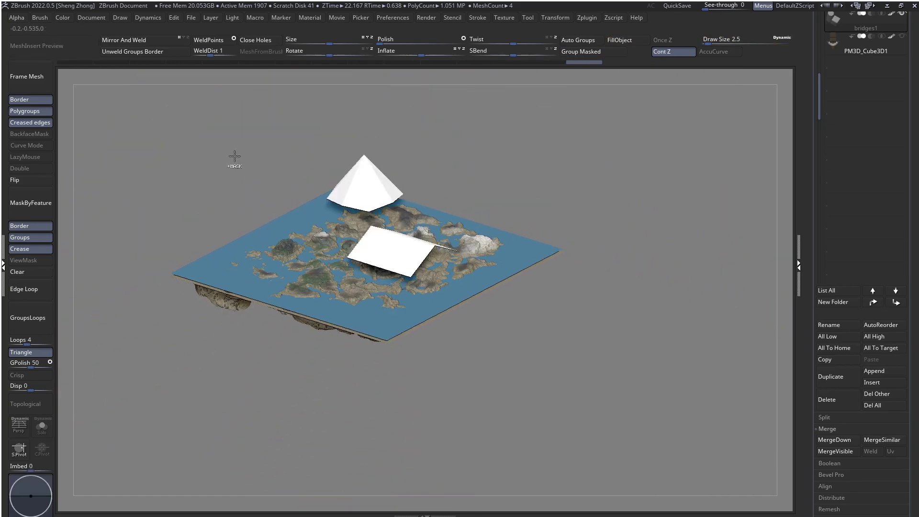
Fill the isolated conical and gable roofs with a dark brown colour
key(space)
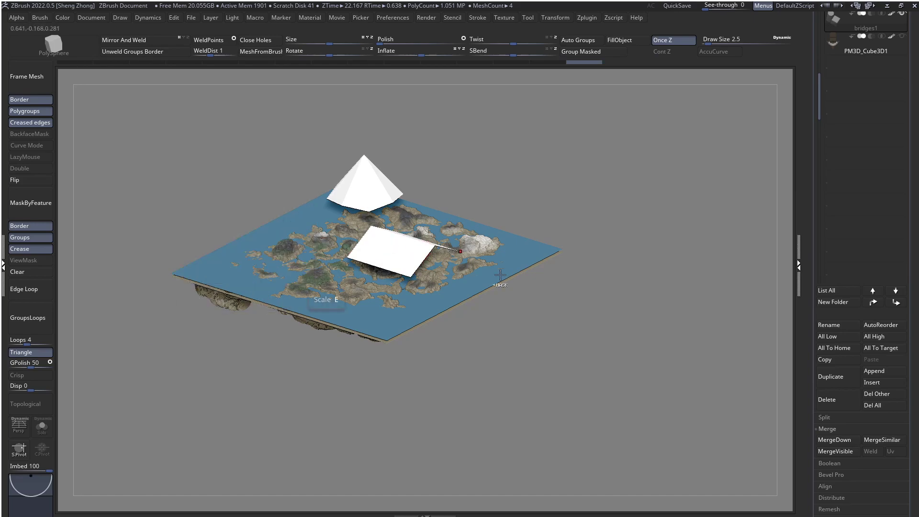
ctrl+right_drag(498, 283, 369, 427)
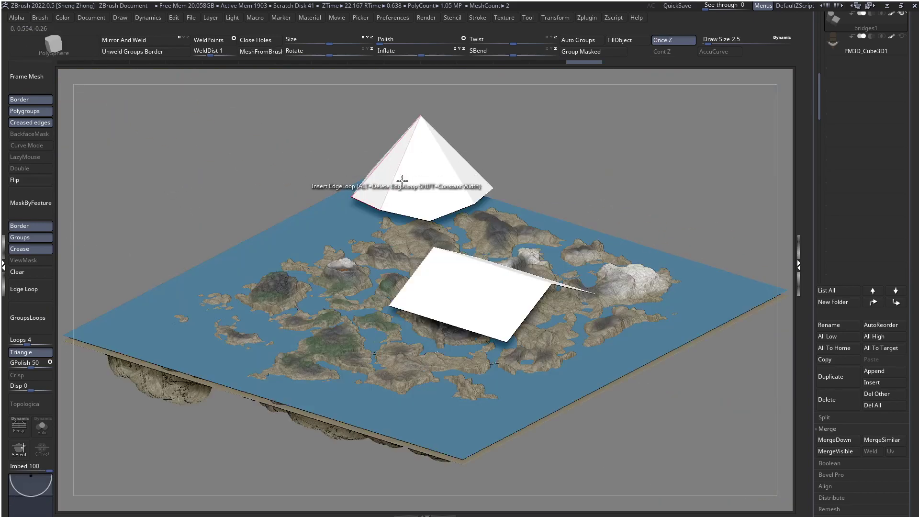
key(space)
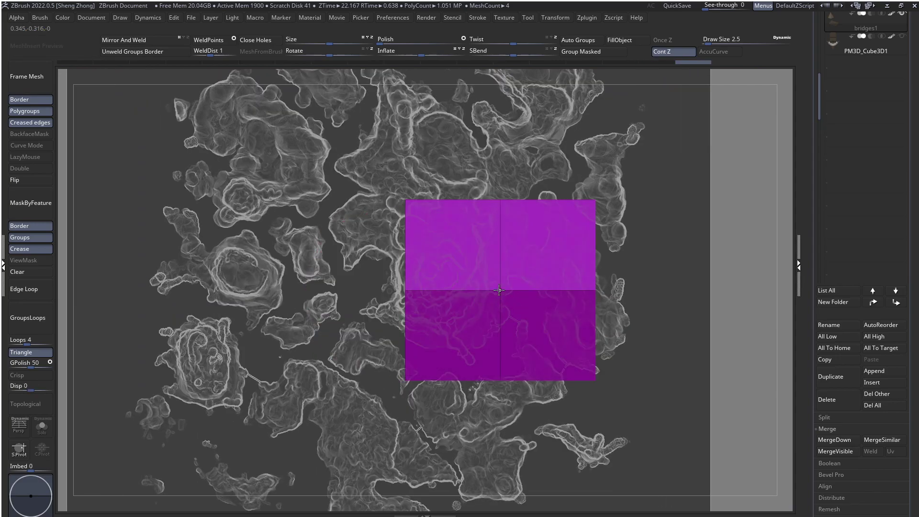
Mask everything except the gable roof, narrow the roof across its slopes with Transpose, and clear the mask
ctrl+shift+drag(662, 305, 675, 317)
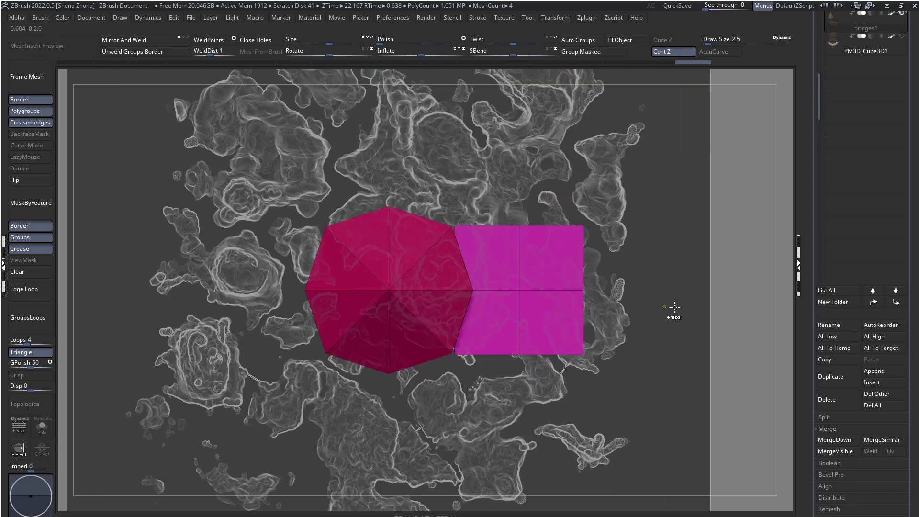
ctrl+click(708, 307)
ctrl+shift+click(747, 307)
key(w)
mouse_move(499, 290)
shift+mouse_down()
mouse_move(500, 399)
mouse_move(501, 386)
shift+mouse_up()
shift+right_drag(501, 386, 492, 226)
drag(537, 338, 537, 284)
key(q)
right_drag(234, 168, 222, 291)
key(shift+f)
click(30, 265)
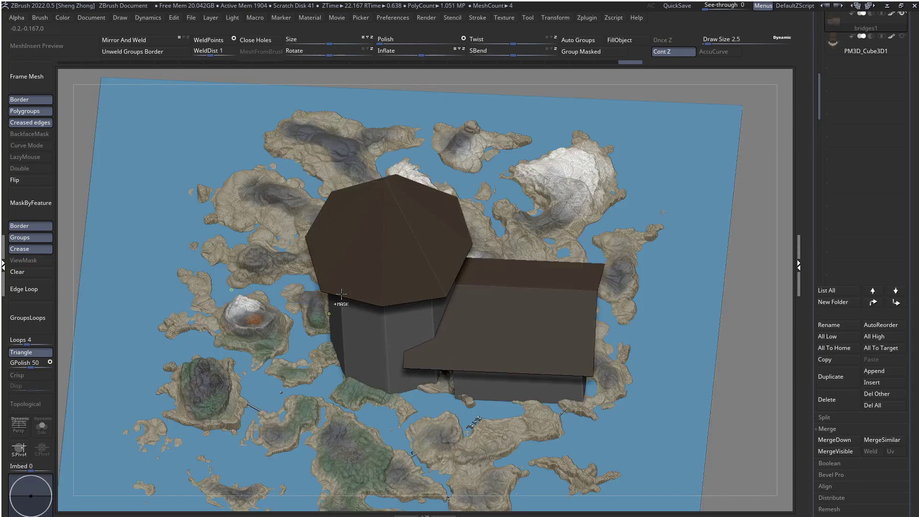
Frame the coloured house in a straight top-down view with the other subtools ghosted
ctrl+right_drag(340, 304, 363, 201)
right_drag(364, 201, 521, 322)
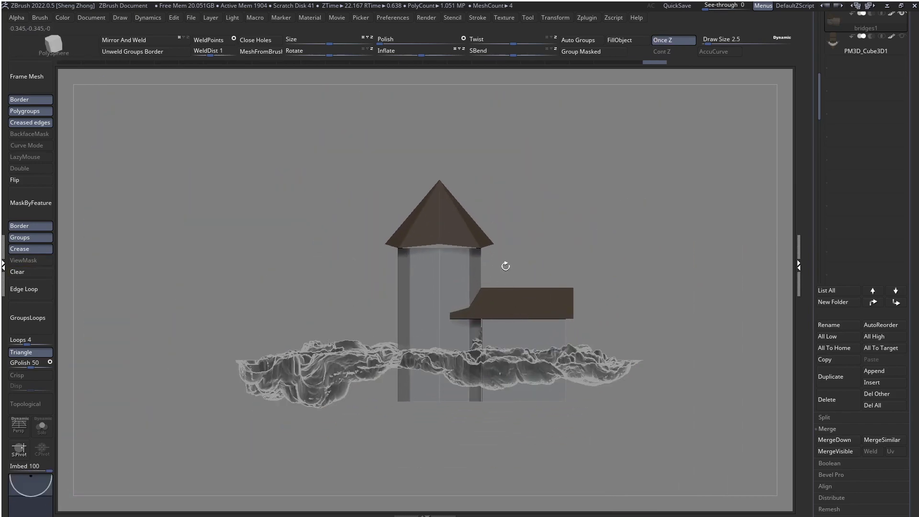
right_drag(505, 265, 479, 335)
alt+right_drag(520, 224, 463, 342)
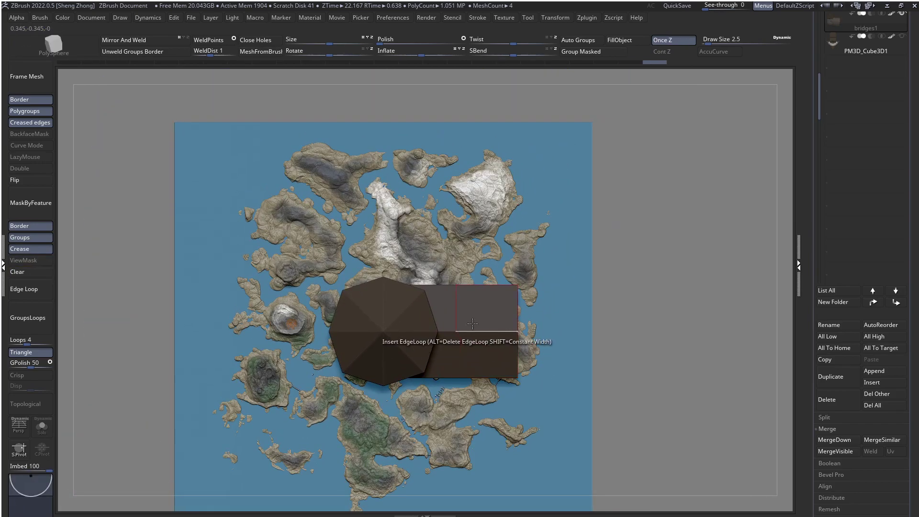
key(shift+t)
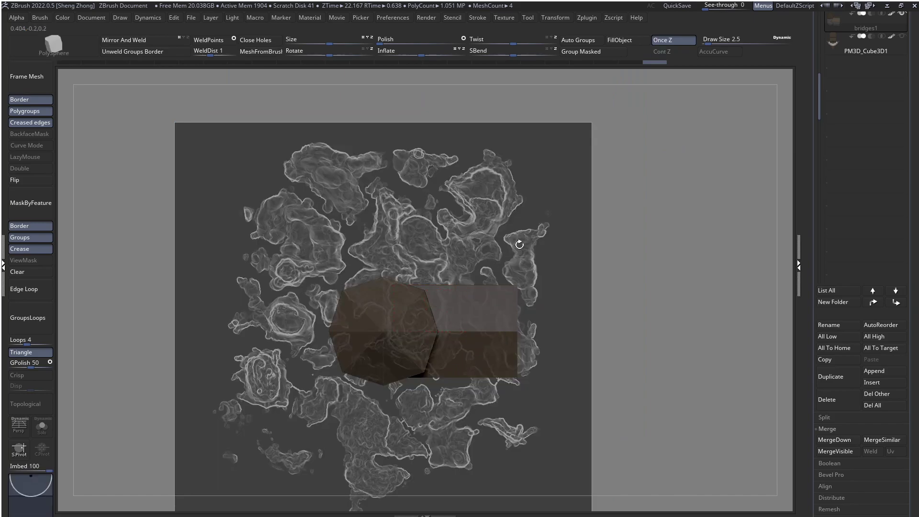
key(f)
key(f)
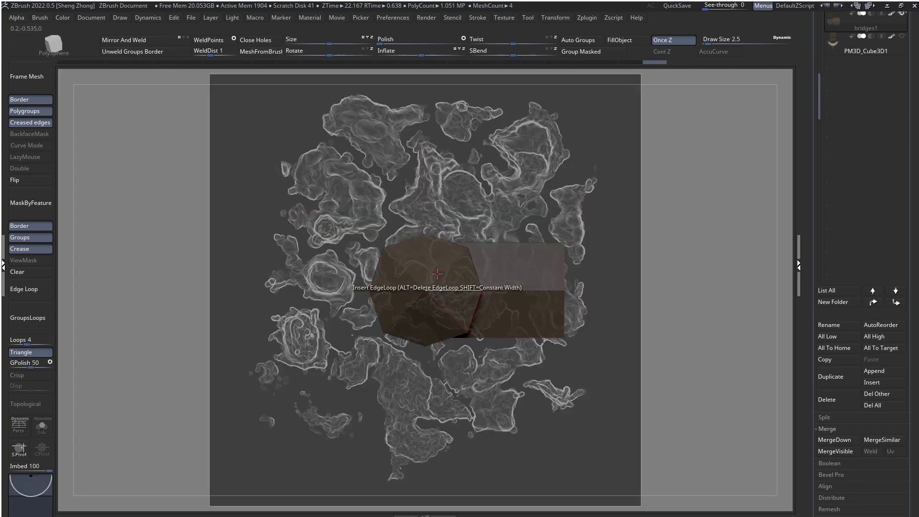
Choose the Zeth_MapDoodads insert mesh brush and set its Imbed value to 70
key(space)
click(332, 264)
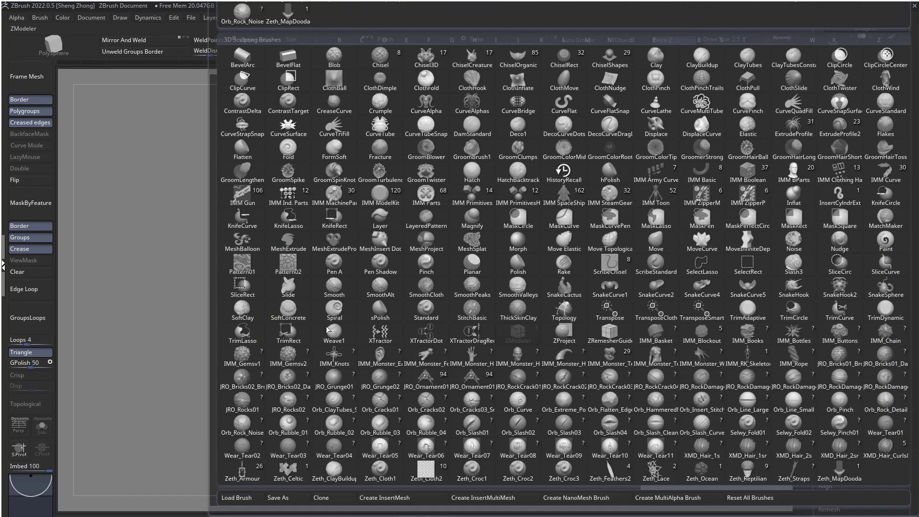
key(z)
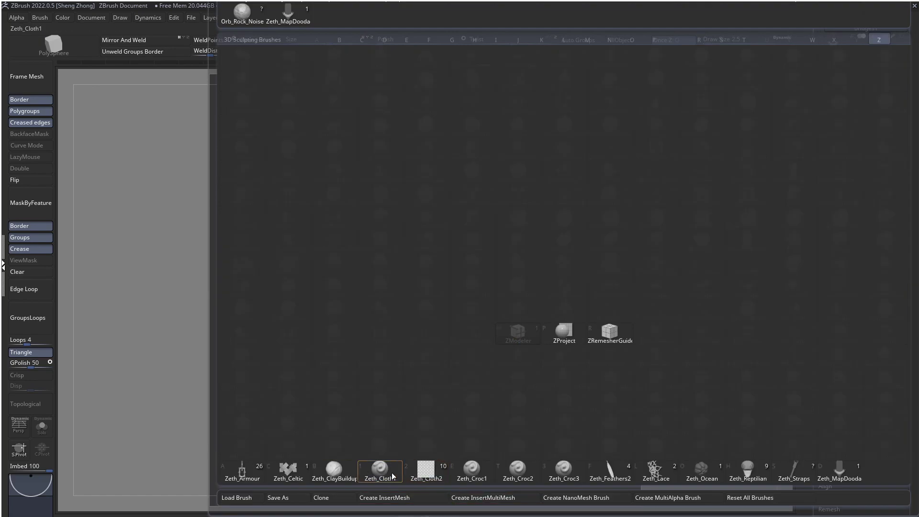
click(821, 481)
key(space)
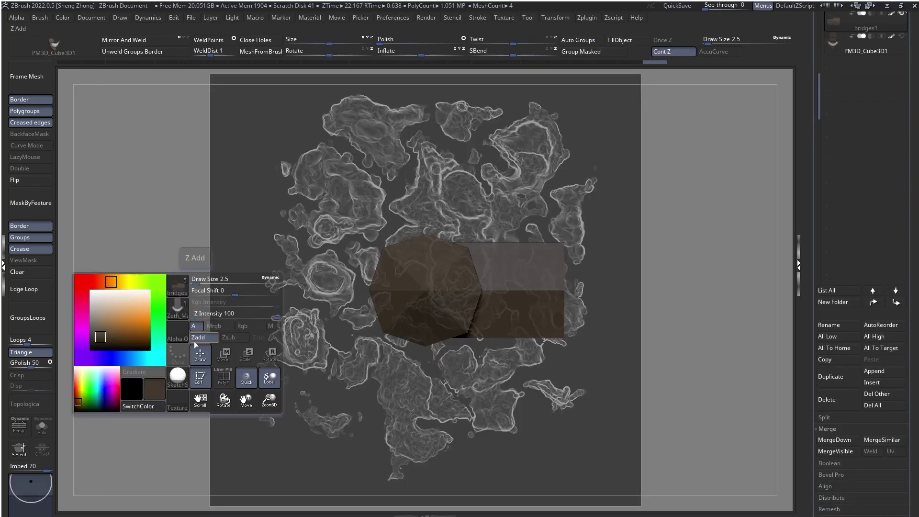
click(36, 465)
text(10)
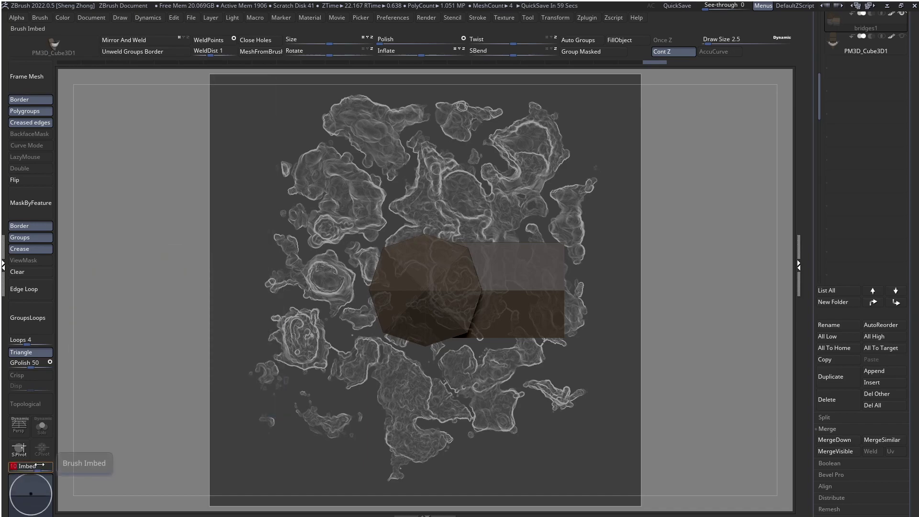
key(Return)
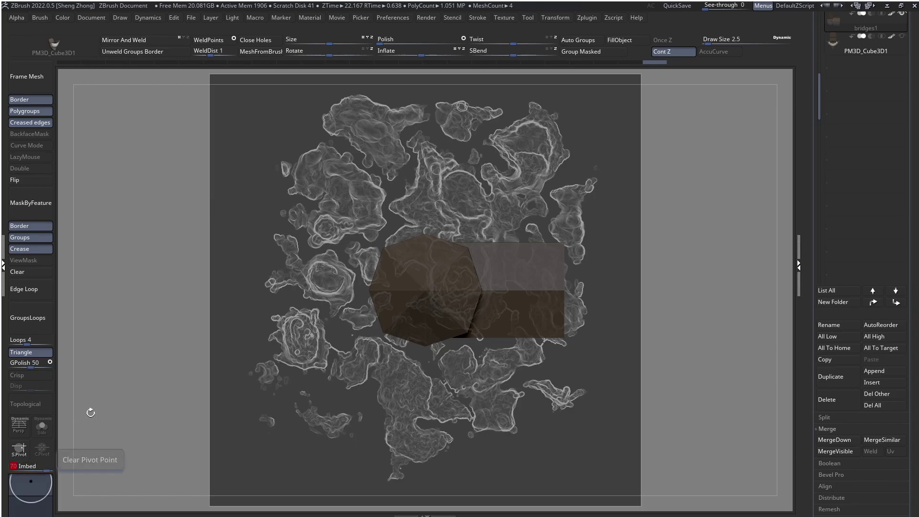
Append the complete house with its tower as a new mesh in the Zeth_MapDoodads insert mesh brush
key(space)
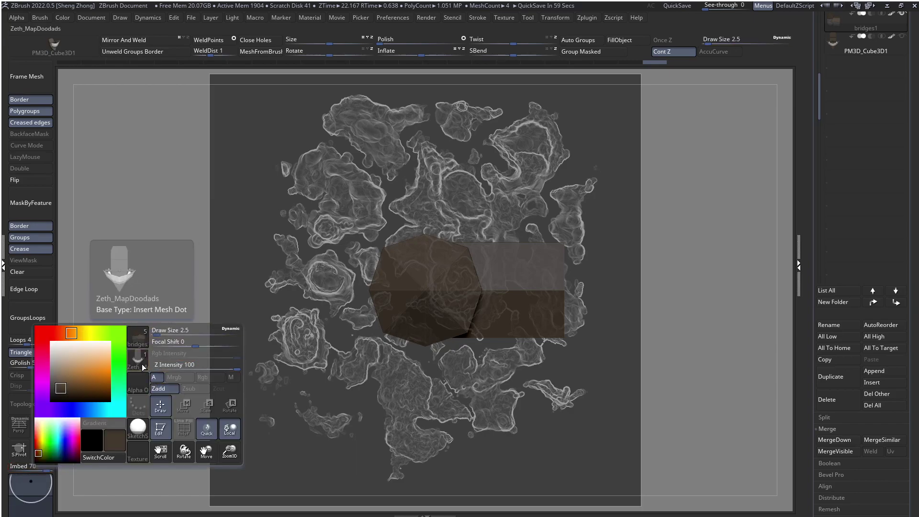
click(138, 358)
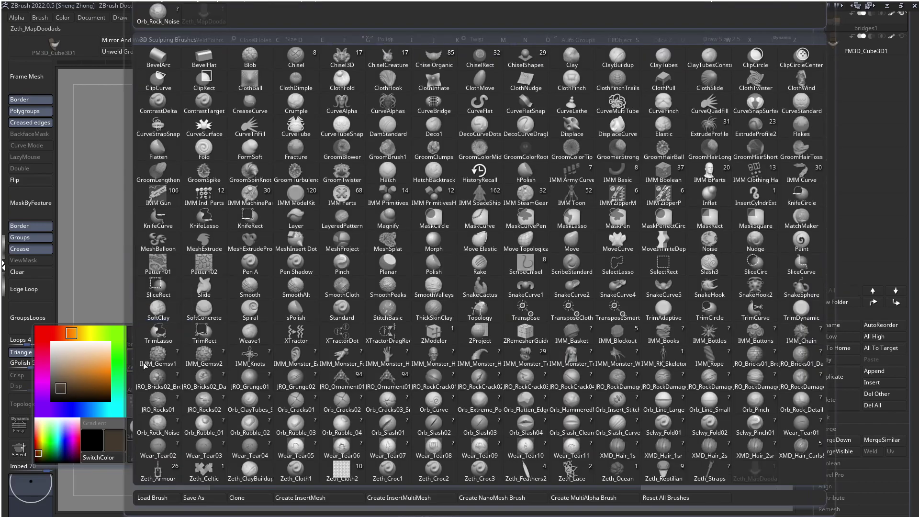
click(337, 498)
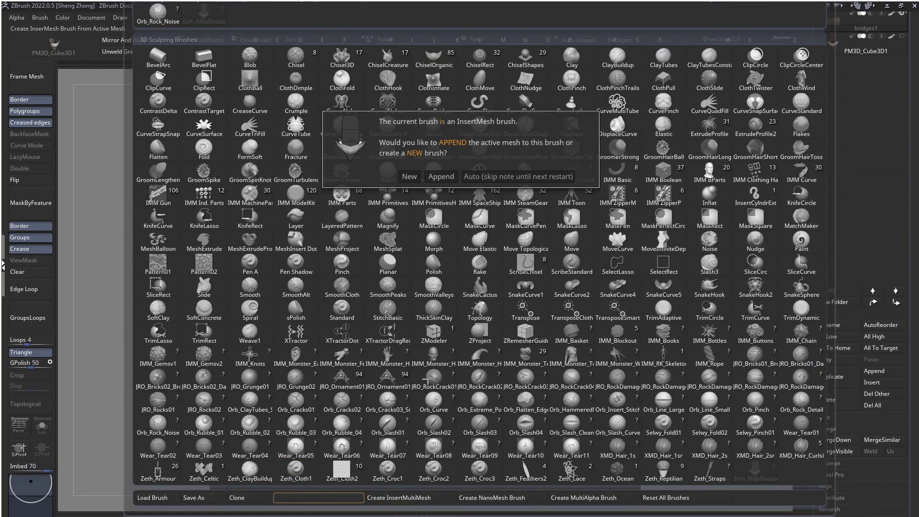
click(445, 175)
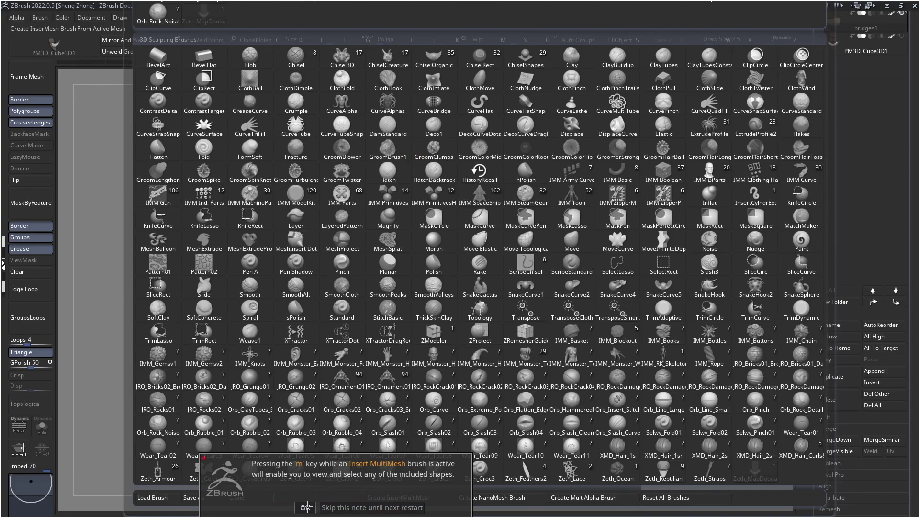
click(307, 507)
key(shift+f)
key(shift+f)
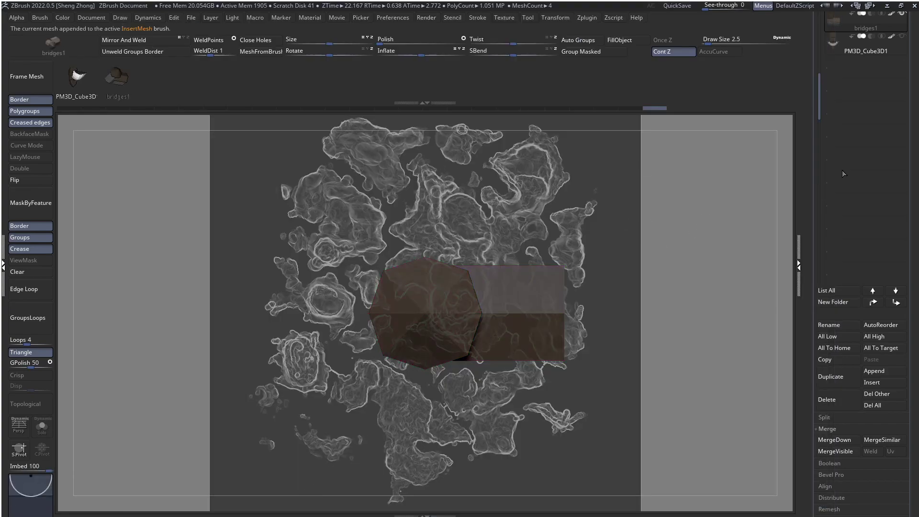
Hide the tower and its conical roof so only the gable-roofed house shows, and frame it from above
scroll(907, 176, up, 2)
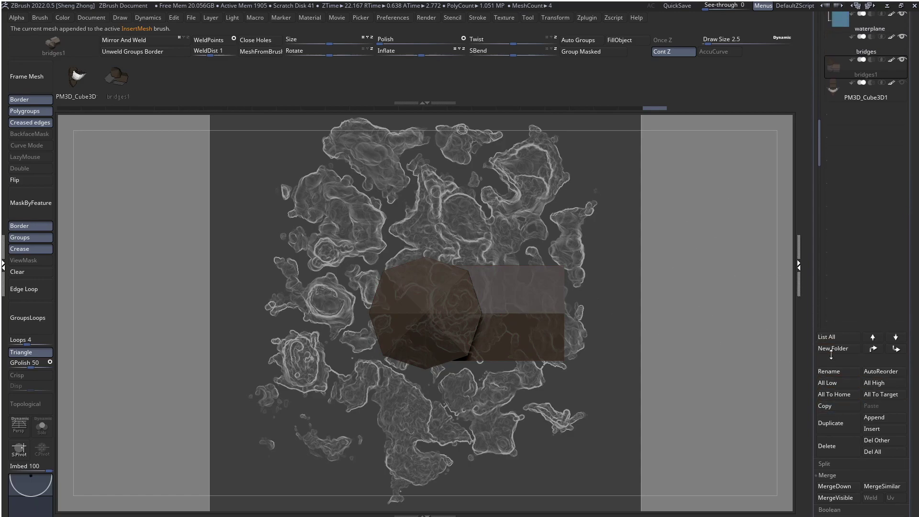
drag(615, 294, 484, 260)
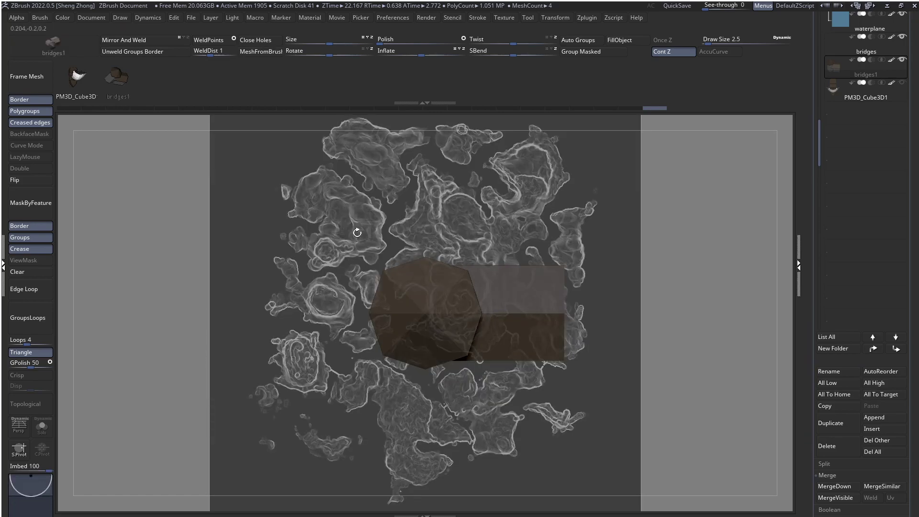
key(space)
ctrl+shift+click(417, 311)
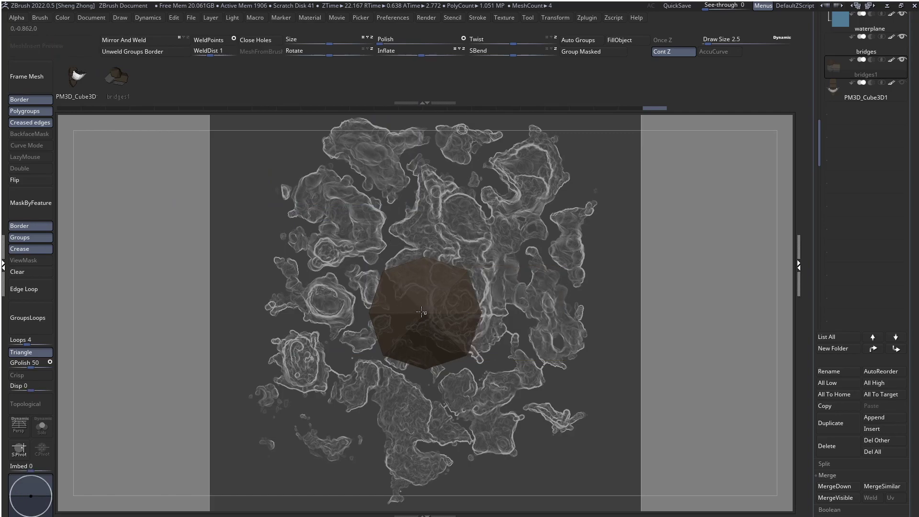
ctrl+shift+click(420, 311)
ctrl+shift+click(422, 318)
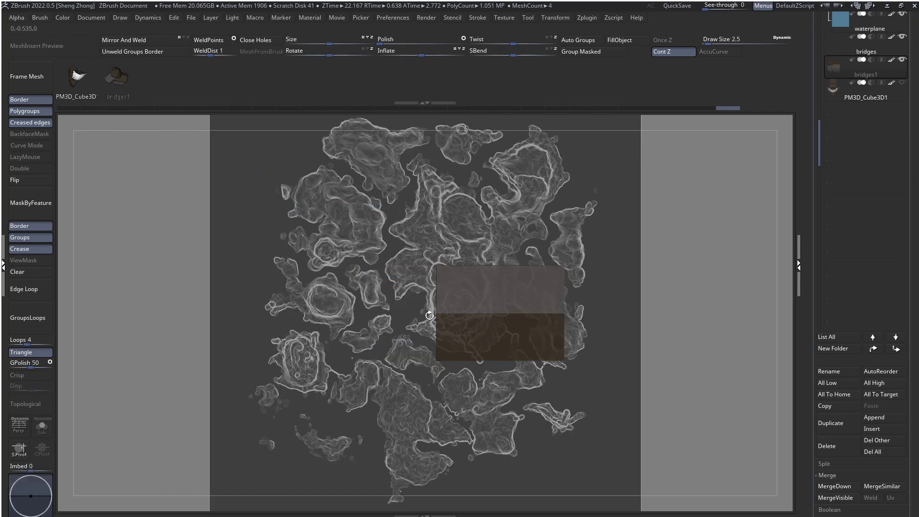
key(f)
key(f)
key(f)
key(f)
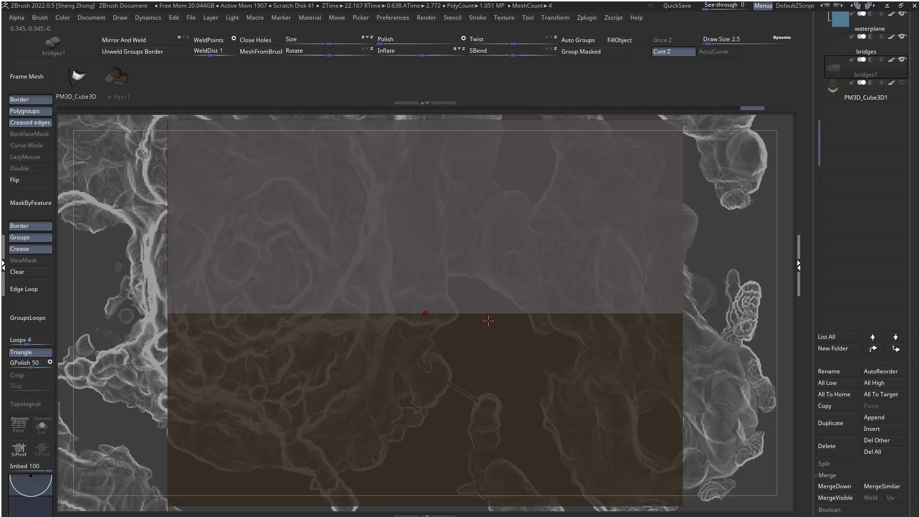
Append the isolated gable-roofed house to the Zeth_MapDoodads insert mesh brush
alt+right_drag(488, 321, 427, 302)
key(ctrl+z)
key(ctrl+z)
key(f)
right_click(349, 282)
click(333, 312)
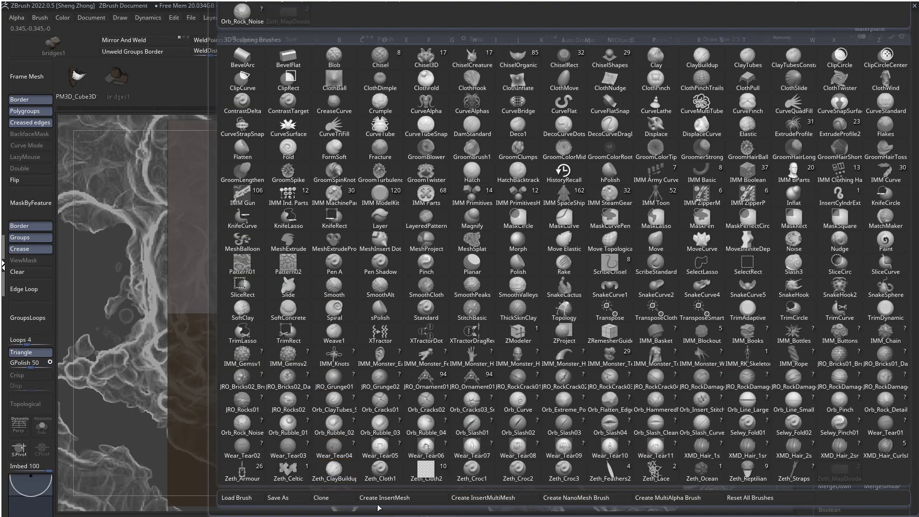
click(403, 497)
click(441, 177)
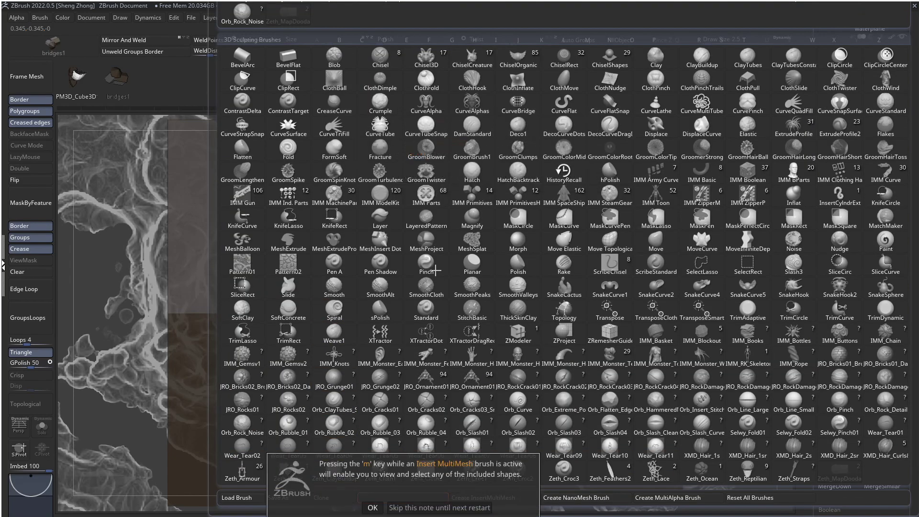
click(379, 507)
In a straight side view, draw a horizontal Transpose line along the roof ridge and mask the house walls, leaving the gable roof unmasked
mouse_move(361, 336)
ctrl+right_down()
mouse_move(353, 320)
mouse_move(379, 199)
mouse_move(386, 302)
mouse_move(553, 373)
ctrl+right_up()
key(w)
shift+drag(573, 313, 214, 314)
mouse_move(360, 417)
right_down()
mouse_move(370, 311)
mouse_move(359, 307)
right_up()
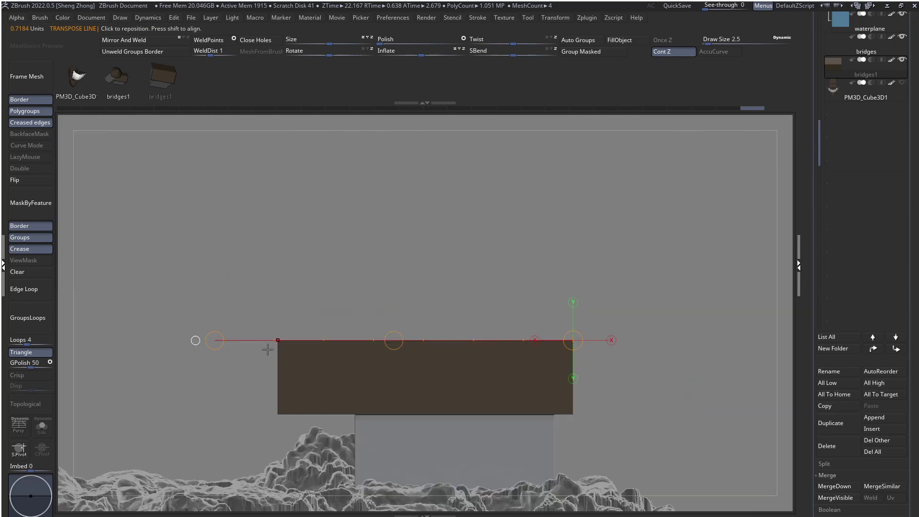
key(q)
ctrl+shift+click(283, 349)
ctrl+shift+click(283, 348)
ctrl+click(247, 328)
ctrl+shift+click(247, 328)
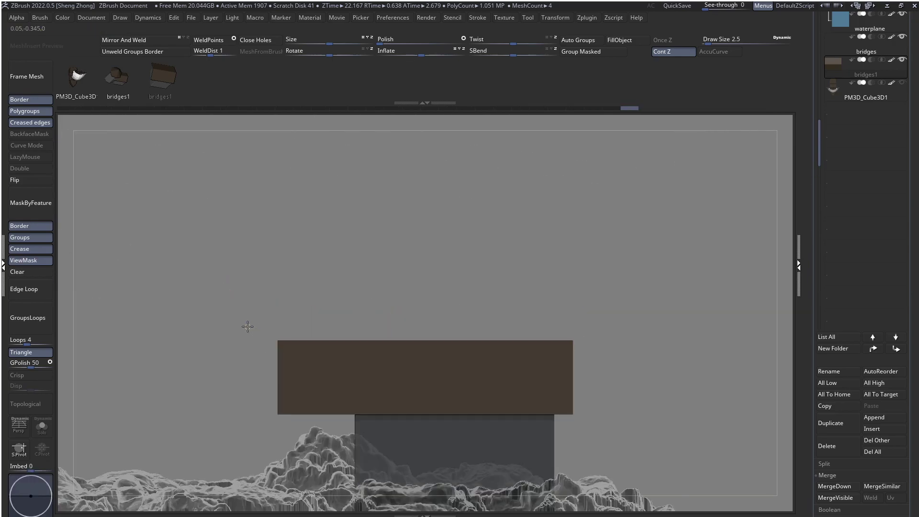
Shorten the unmasked gable roof along its ridge with Transpose until it only slightly overhangs the walls, and clear the mask
key(w)
drag(219, 341, 285, 351)
key(q)
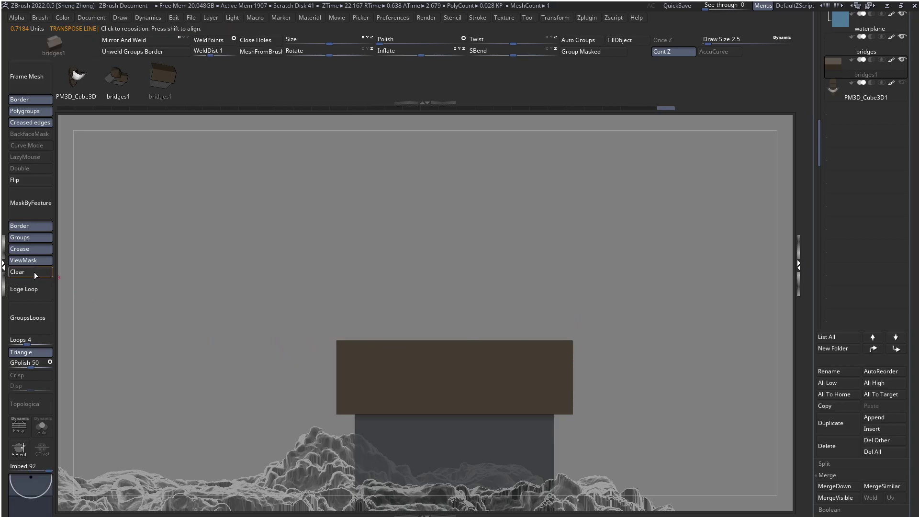
click(32, 271)
Frame the house with the shortened roof from above and append it to the Zeth_MapDoodads insert mesh brush
right_drag(283, 316, 304, 395)
key(f)
right_click(302, 389)
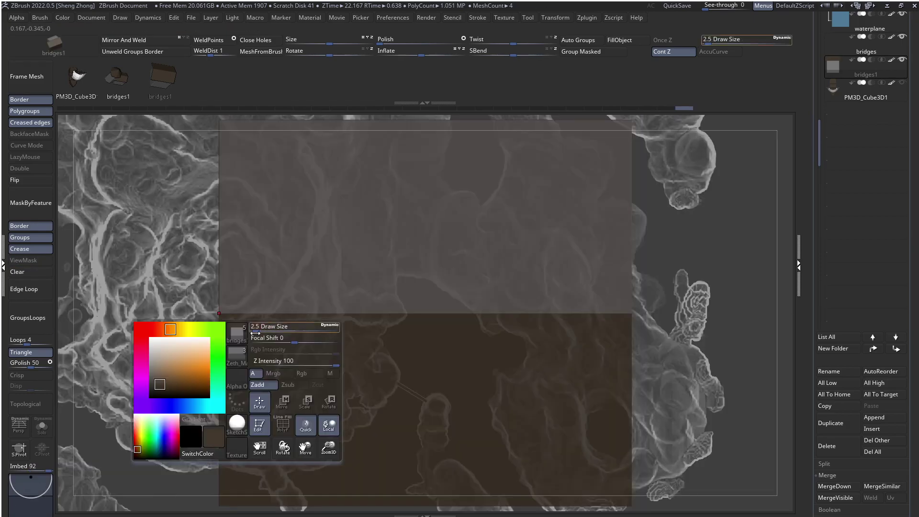
click(240, 360)
click(400, 498)
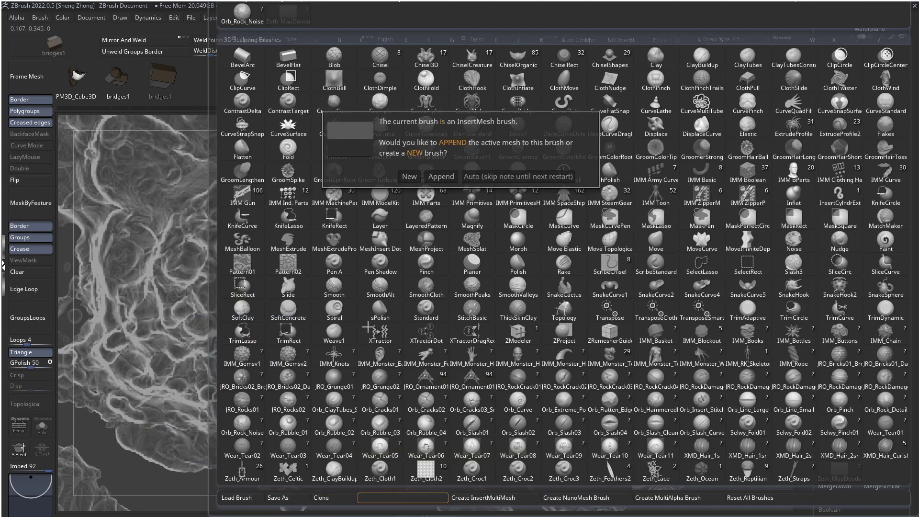
click(410, 177)
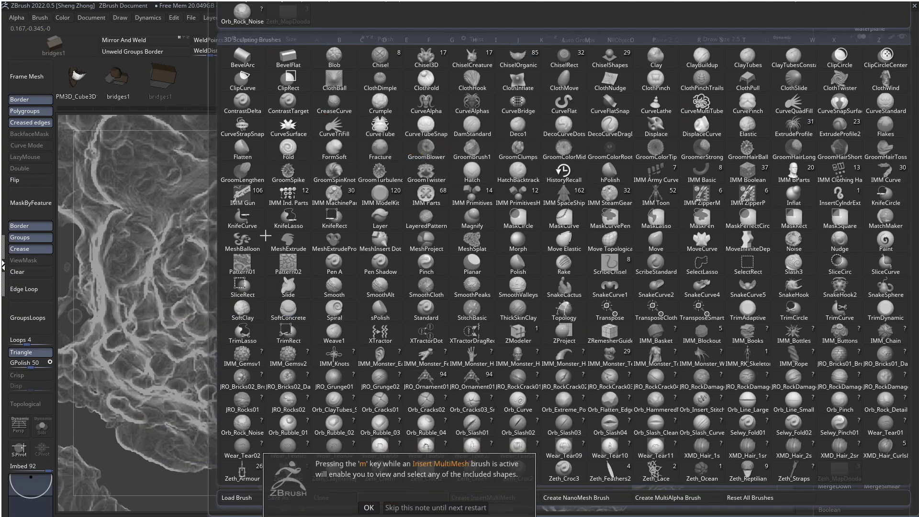
click(369, 507)
key(f)
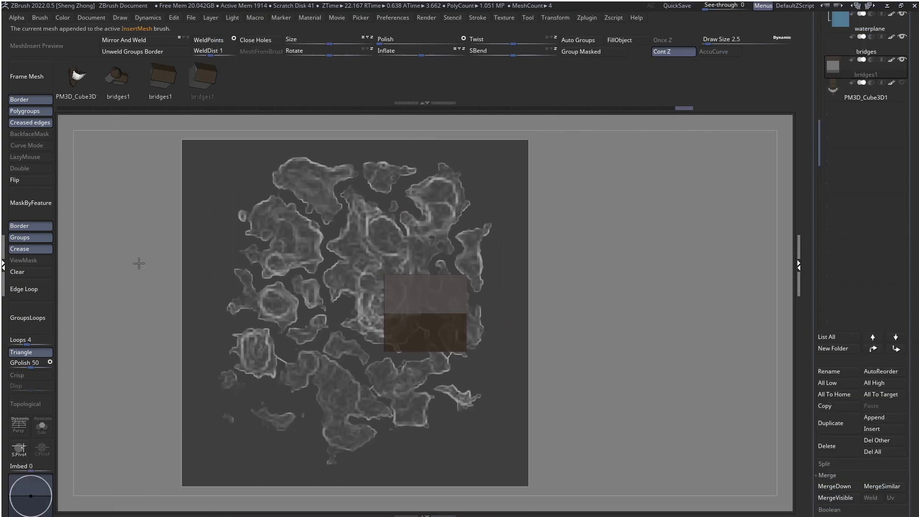
right_drag(344, 306, 352, 236)
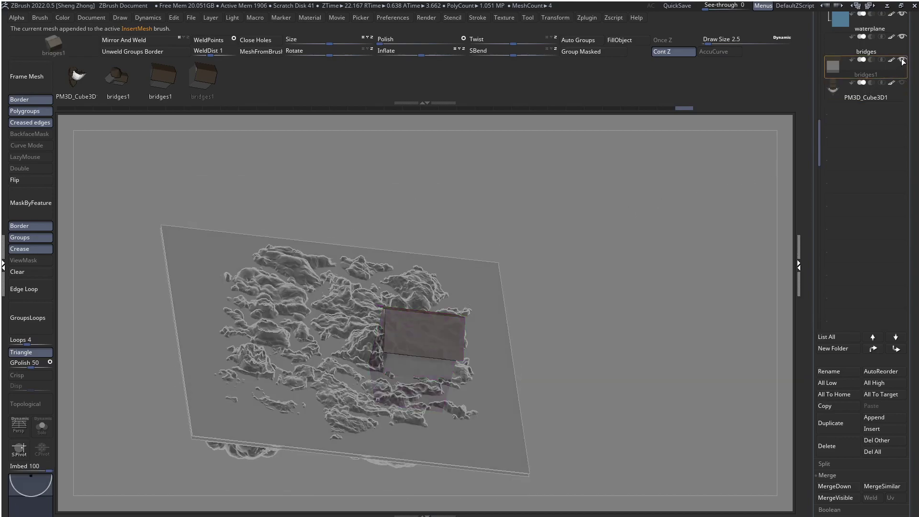
click(846, 50)
right_drag(455, 279, 383, 382)
key(b)
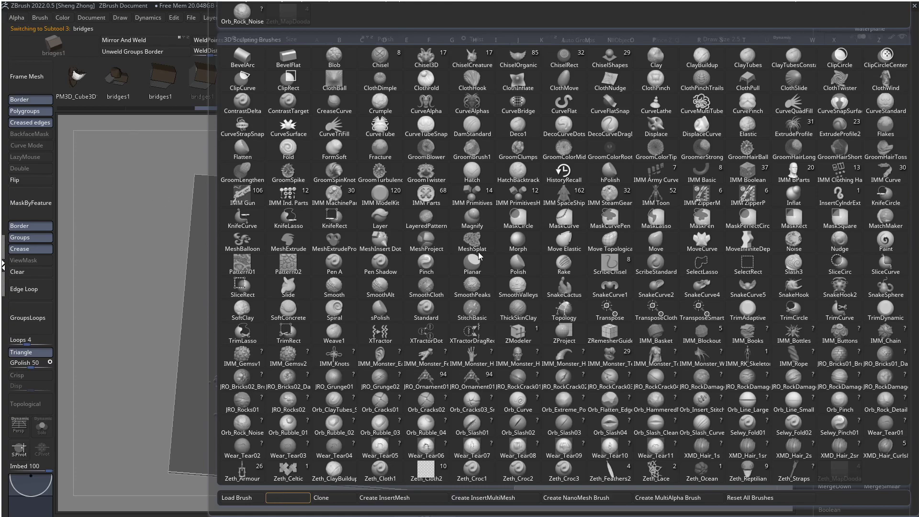
key(Escape)
shift+right_drag(325, 356, 439, 187)
ctrl+right_drag(352, 335, 352, 444)
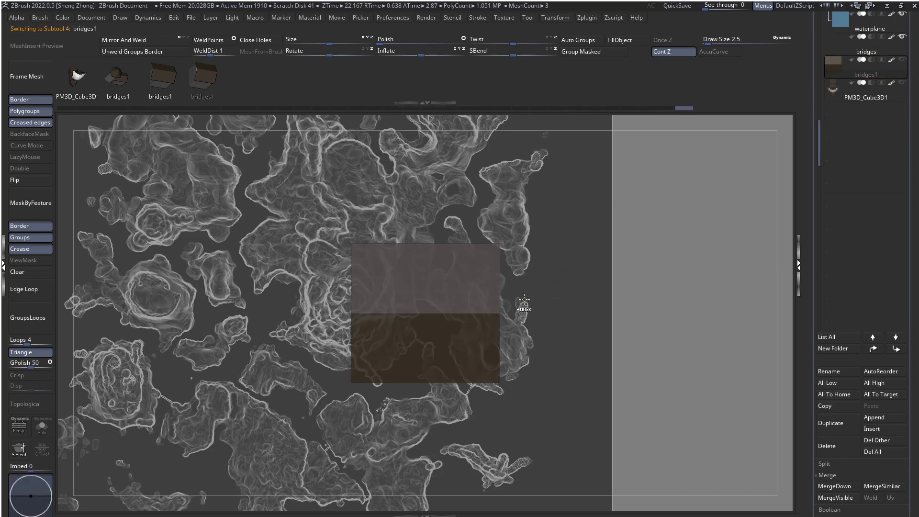
Undo the roof shortening and the earlier visibility changes back to the isolated conical roof, and frame it from above
key(ctrl+z)
key(ctrl+z)
key(ctrl+z)
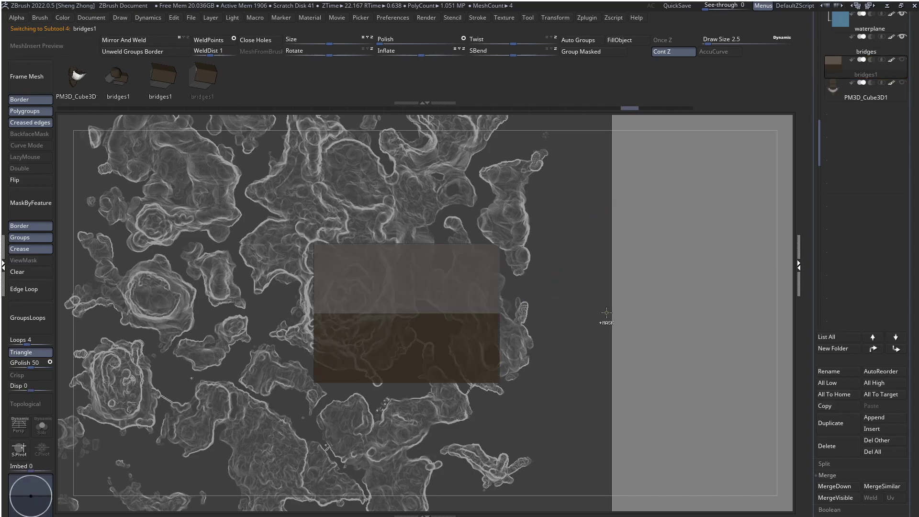
key(ctrl+z)
key(ctrl+z)
key(ctrl+z)
key(ctrl+z)
key(ctrl+z)
key(ctrl+z)
ctrl+click(438, 326)
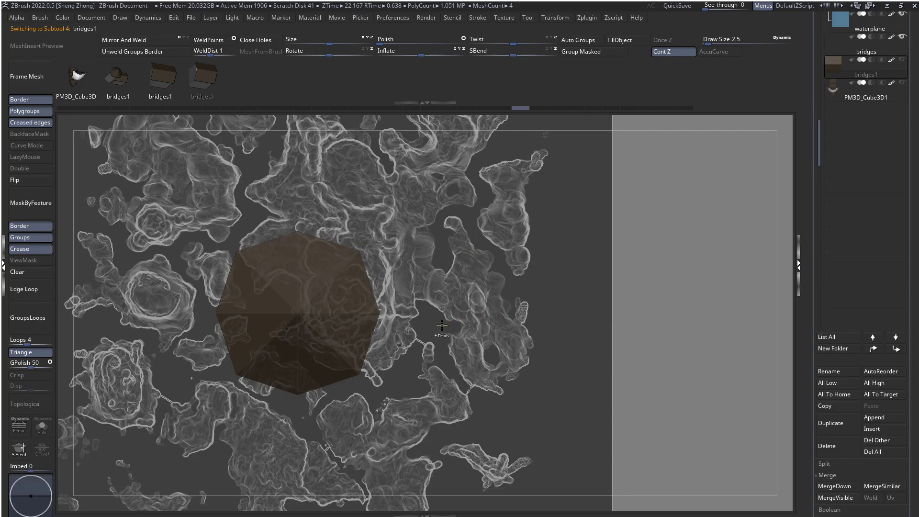
key(f)
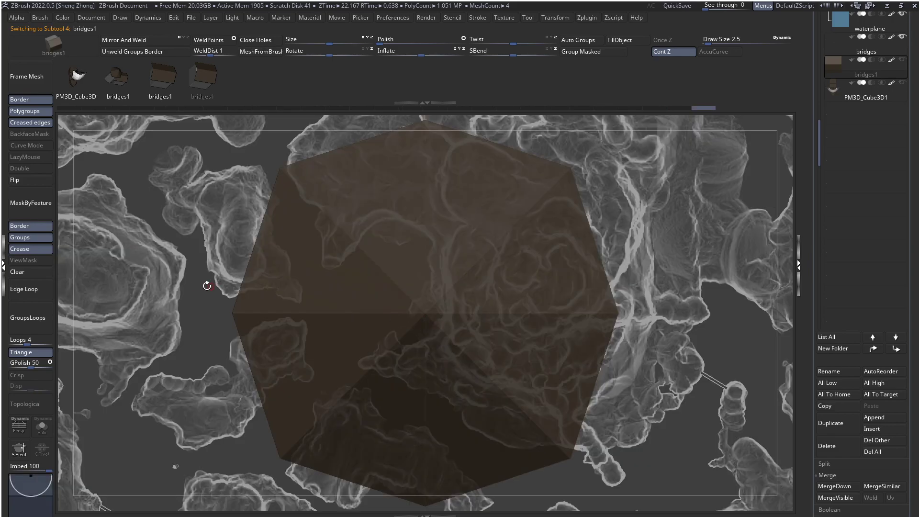
Append the isolated conical roof to the Zeth_MapDoodads insert mesh brush
right_click(207, 286)
key(b)
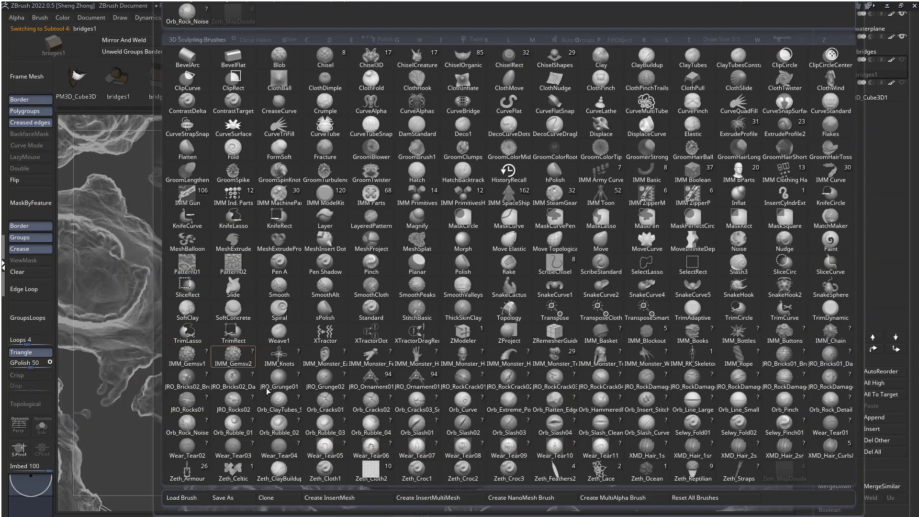
click(335, 498)
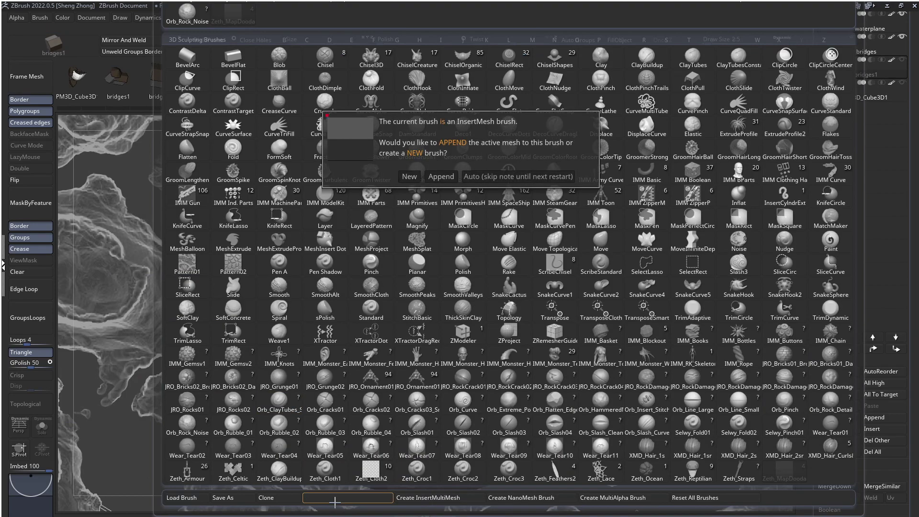
click(443, 175)
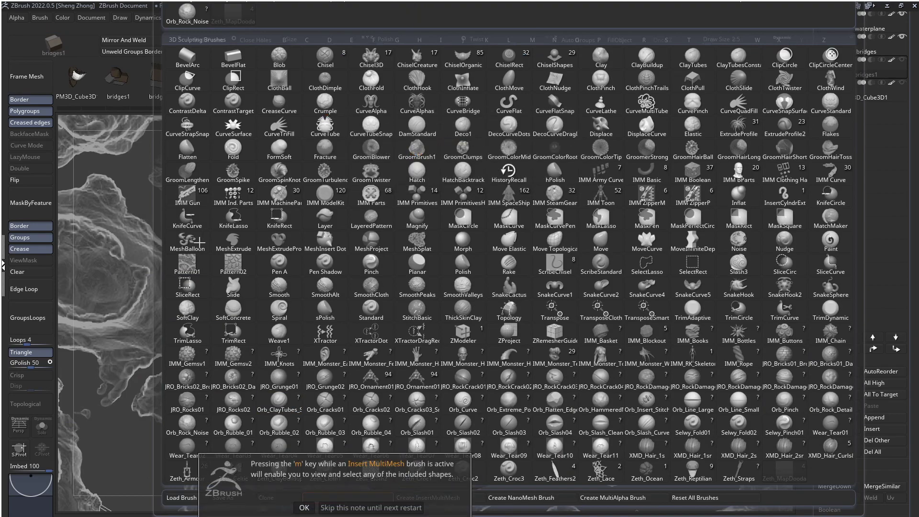
click(362, 507)
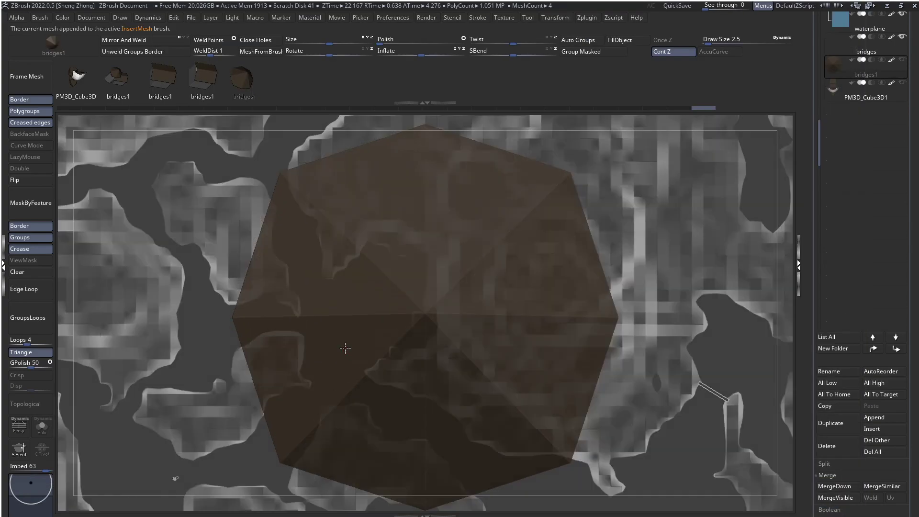
Show the whole building again from the side and hide the gable-roofed house, leaving only the tower with its conical roof
mouse_move(360, 421)
right_down()
mouse_move(371, 281)
mouse_move(363, 344)
mouse_move(314, 320)
right_up()
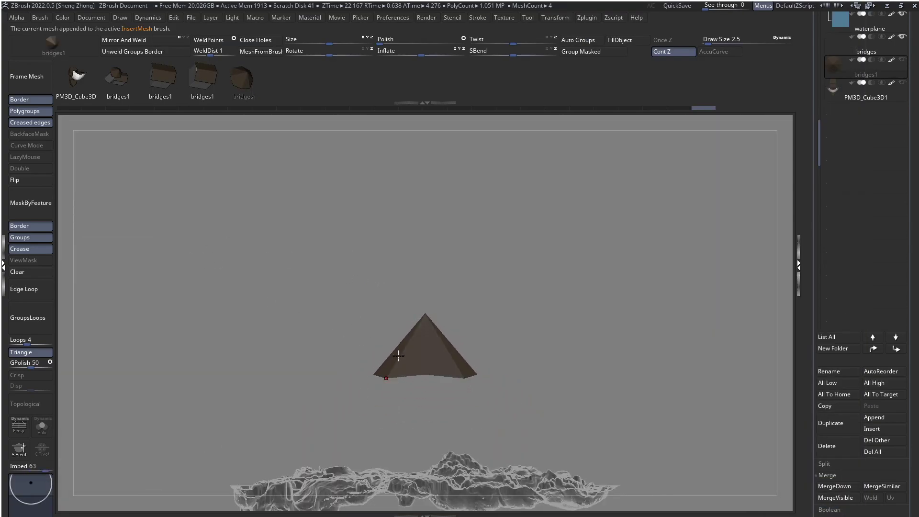
key(ctrl+shift+z)
ctrl+shift+click(314, 319)
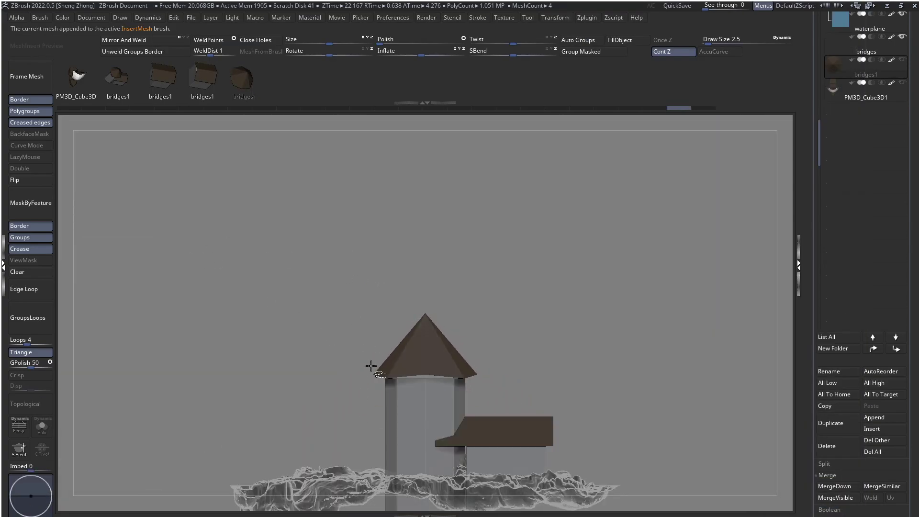
ctrl+shift+click(465, 431)
ctrl+shift+click(469, 431)
ctrl+shift+click(527, 437)
ctrl+shift+click(529, 438)
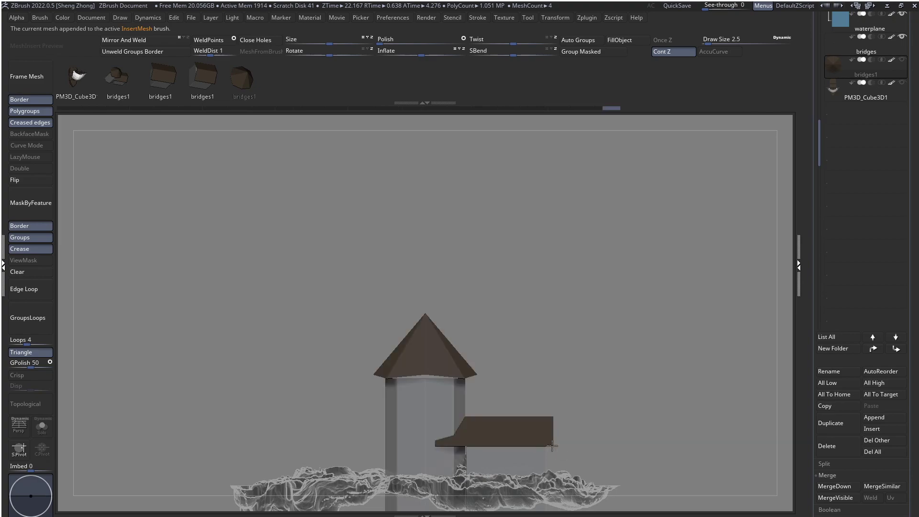
ctrl+shift+click(552, 446)
ctrl+shift+click(552, 445)
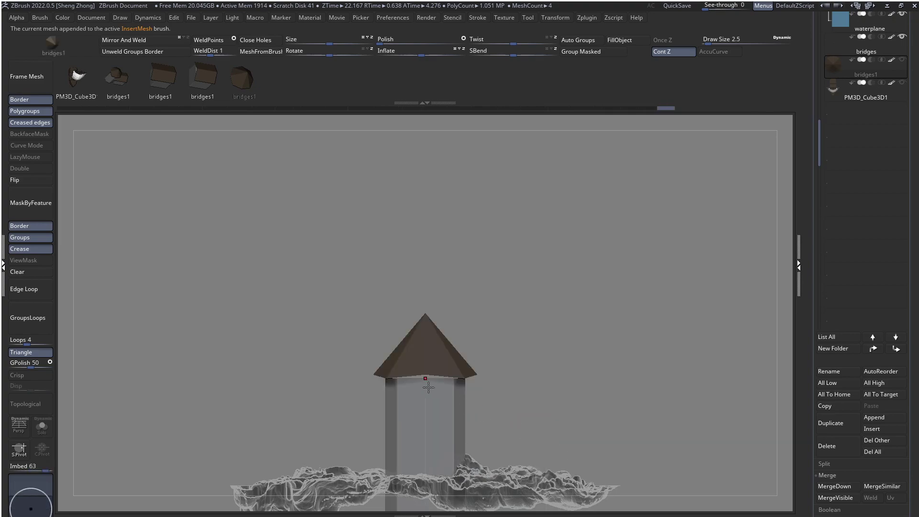
Frame the conical-roofed tower from above and append it to the Zeth_MapDoodads insert mesh brush
key(f)
key(space)
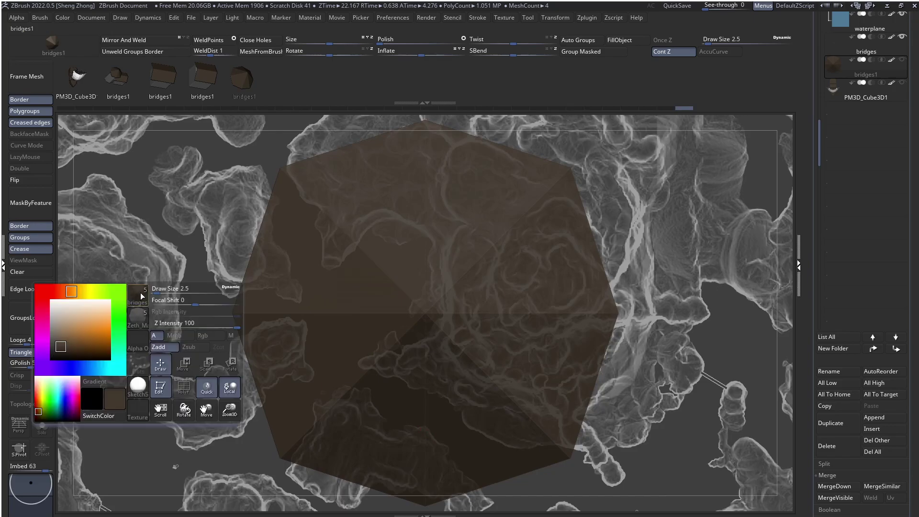
click(139, 293)
click(300, 497)
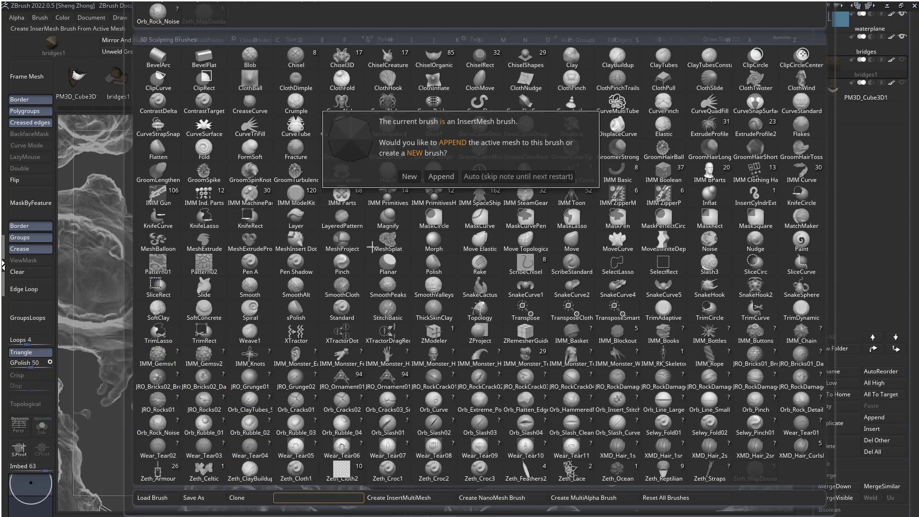
click(452, 180)
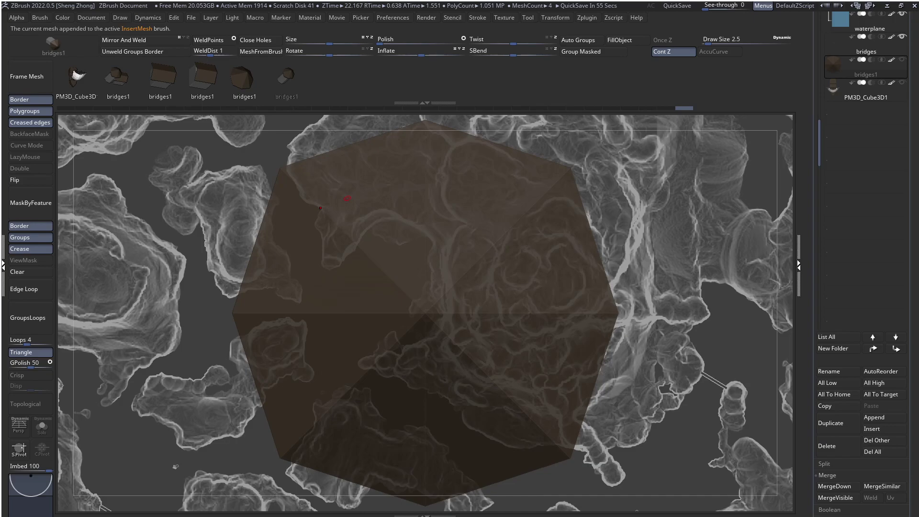
Display the polygroup wireframe and hide the conical roof, leaving only the octagonal tower shaft
ctrl+right_drag(347, 198, 301, 240)
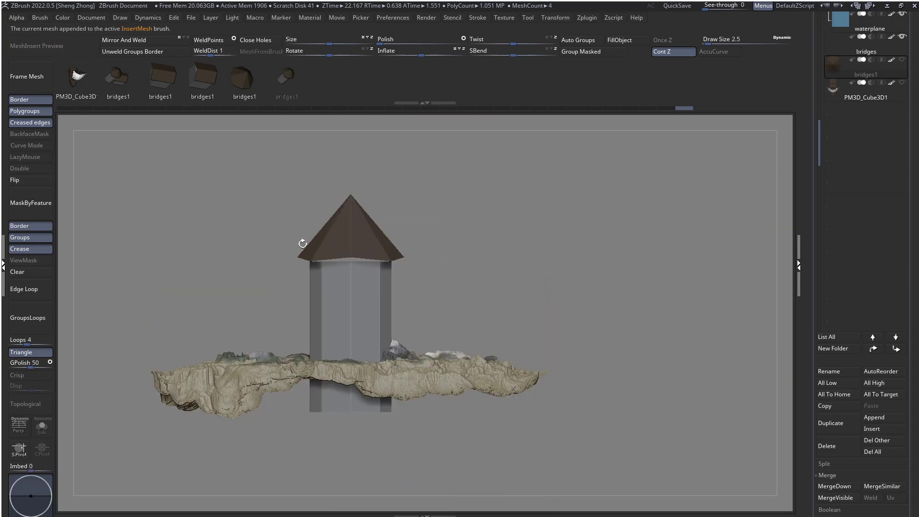
ctrl+right_drag(341, 267, 368, 353)
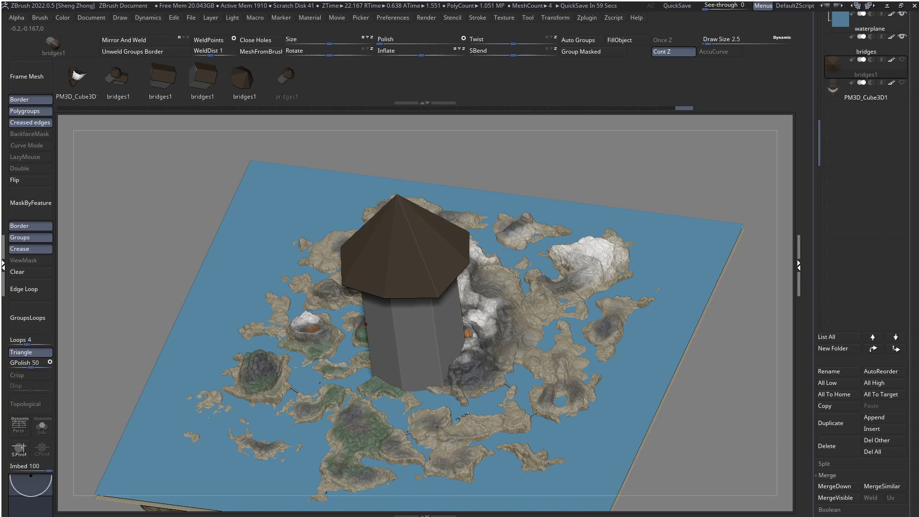
right_drag(443, 326, 450, 363)
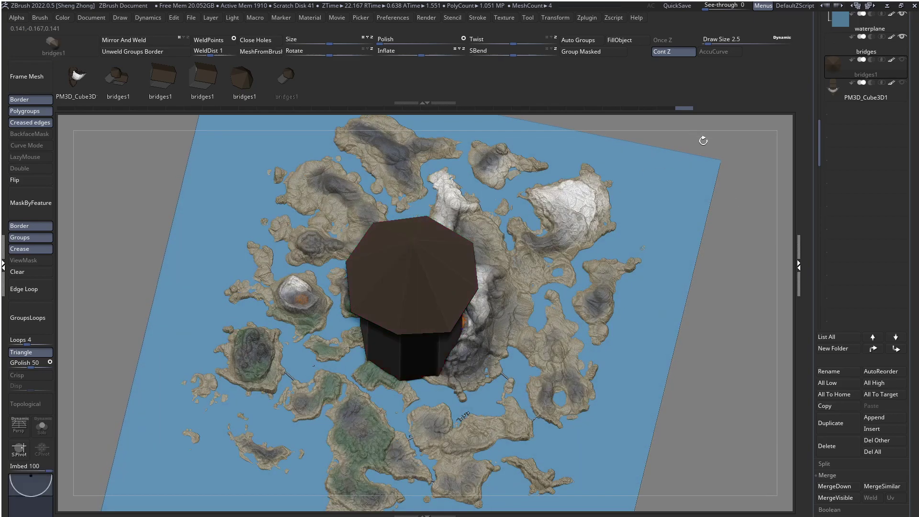
shift+right_drag(526, 249, 450, 247)
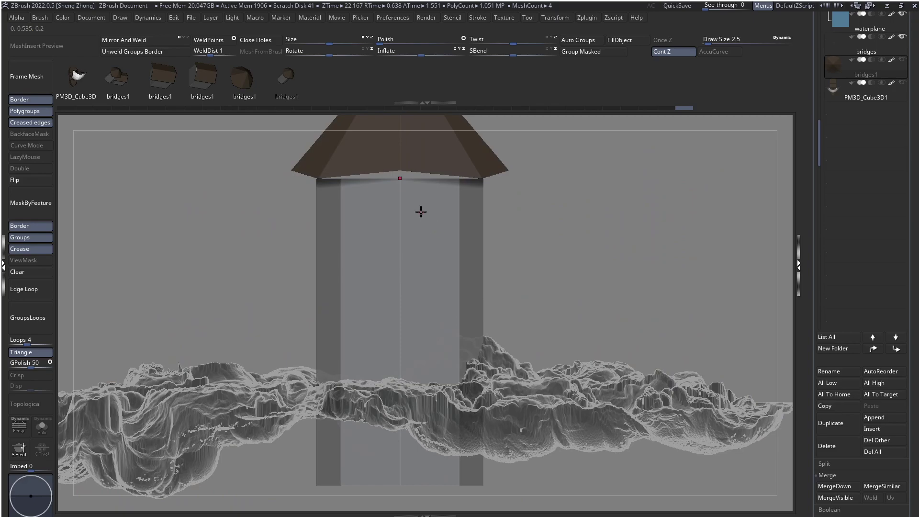
key(shift+f)
ctrl+right_drag(415, 292, 401, 351)
ctrl+shift+click(407, 311)
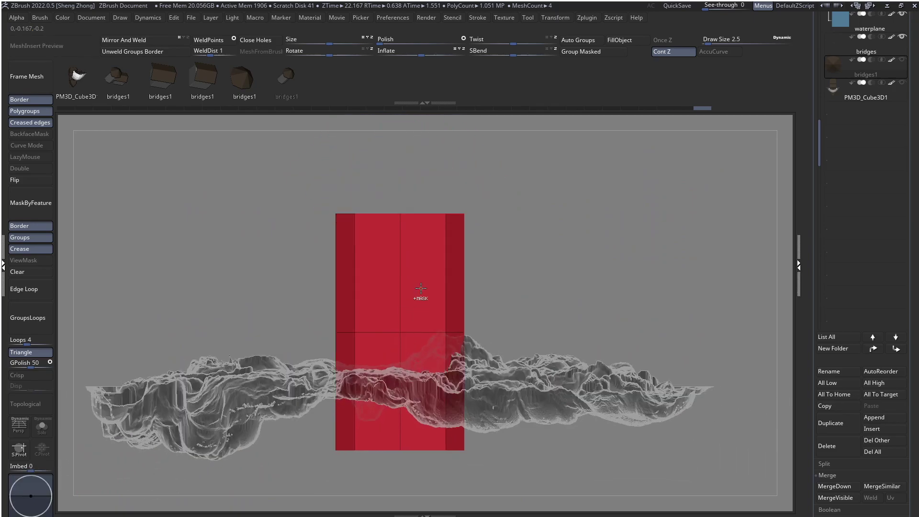
right_drag(404, 230, 395, 308)
ctrl+right_drag(400, 184, 390, 231)
mouse_move(391, 232)
alt+right_down()
mouse_move(390, 282)
mouse_move(359, 309)
mouse_move(362, 348)
alt+right_up()
right_click(323, 356)
With the ZModeler brush's Split point action, split the centre point of the tower's top into an inner octagonal ring
key(b)
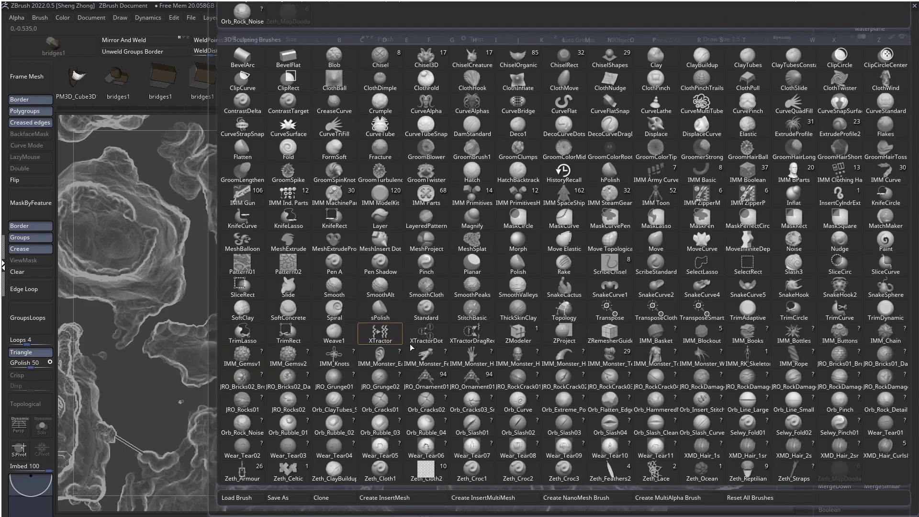
key(z)
click(507, 332)
right_drag(335, 287, 328, 191)
right_drag(324, 320, 348, 351)
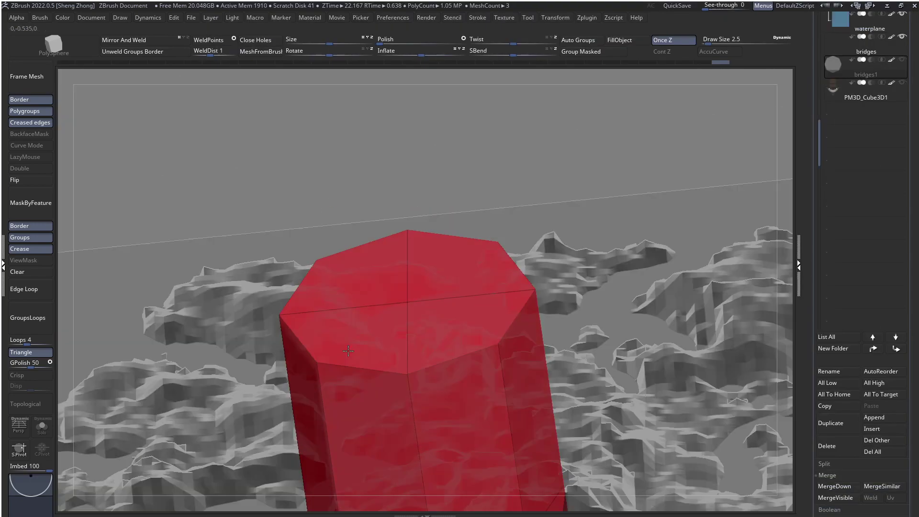
drag(348, 351, 326, 310)
right_drag(325, 310, 335, 272)
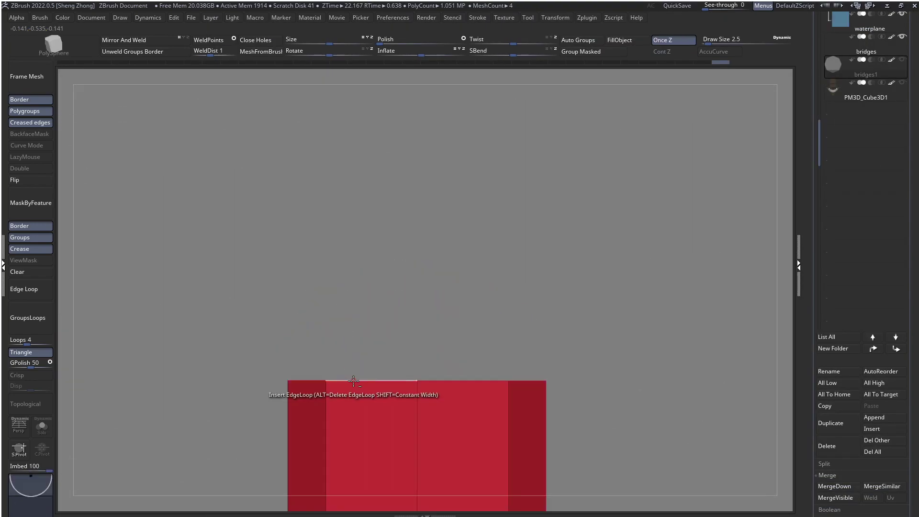
right_drag(353, 378, 361, 459)
key(space)
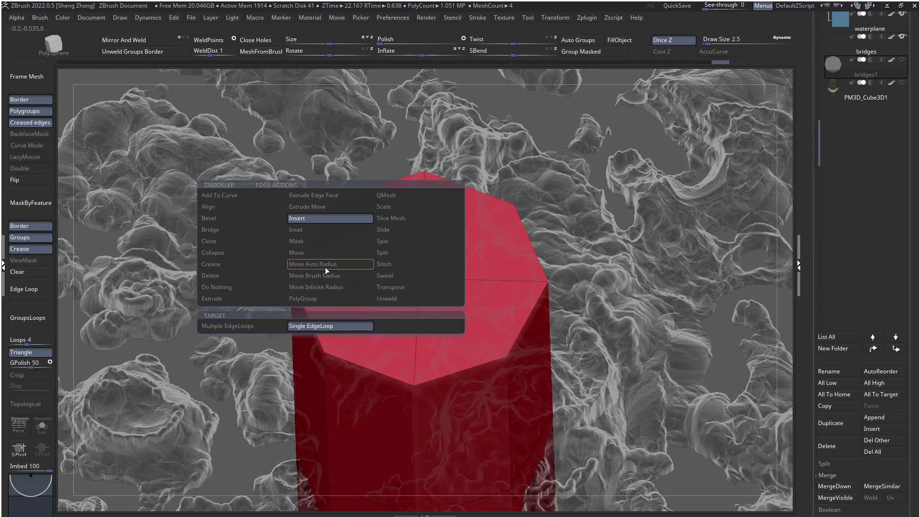
click(338, 277)
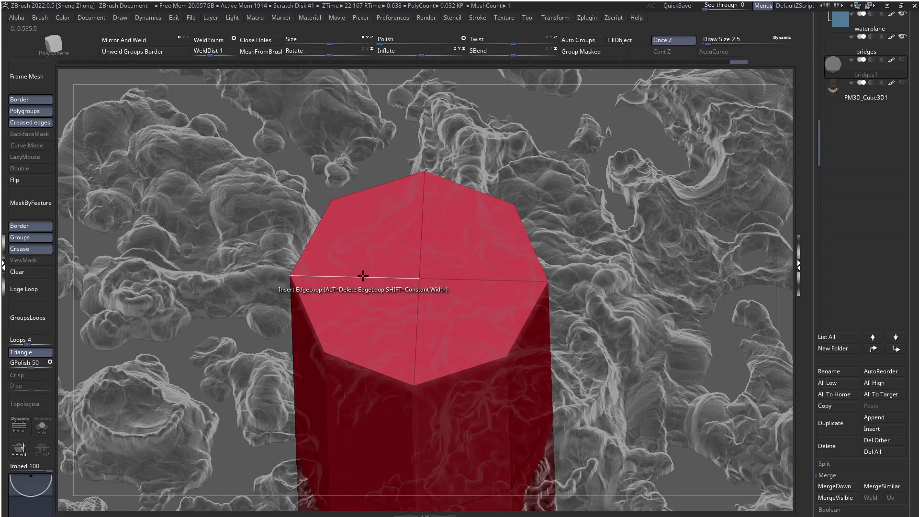
key(space)
click(474, 288)
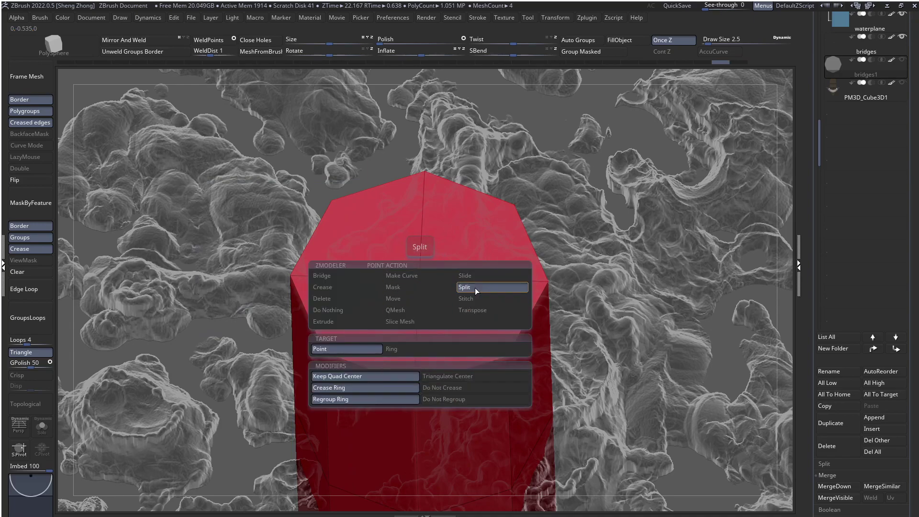
drag(419, 278, 478, 197)
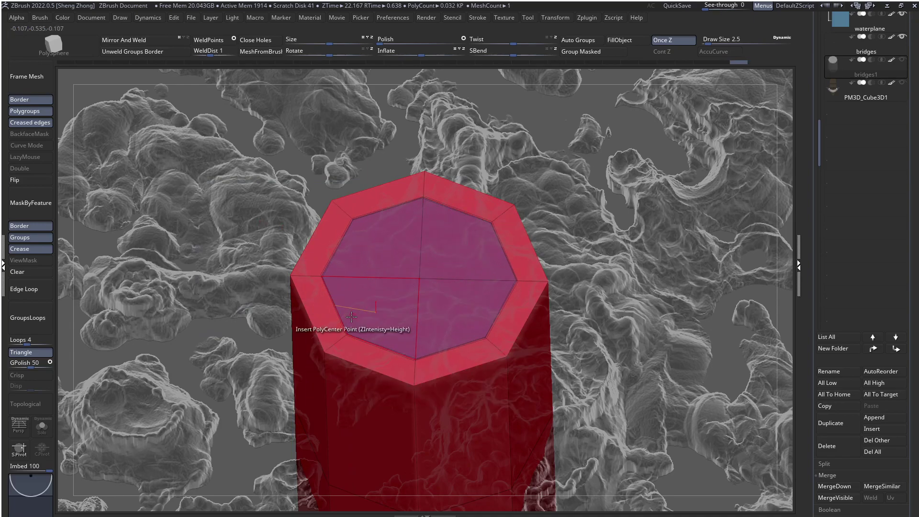
Merge the tower into a single polygroup, and use ZModeler's PolyGroup action on single polygons to regroup alternate rim faces of its top
right_drag(324, 300, 321, 273)
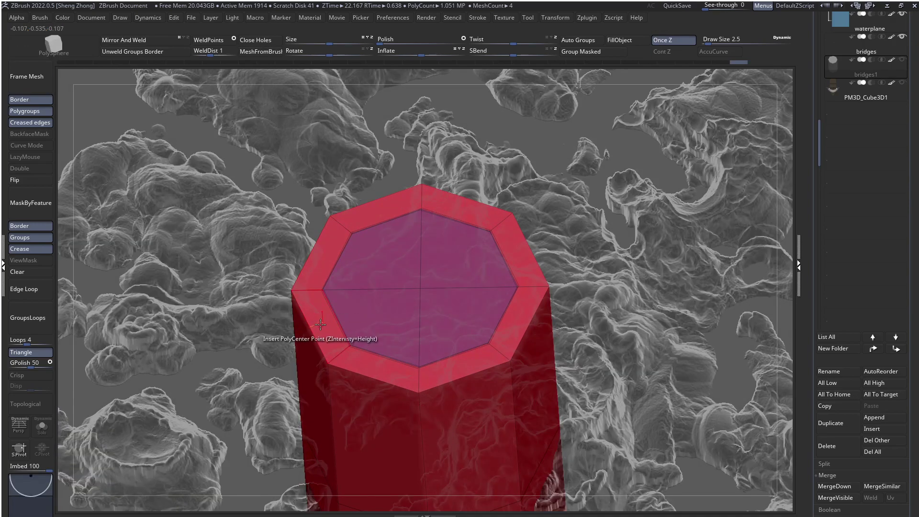
key(space)
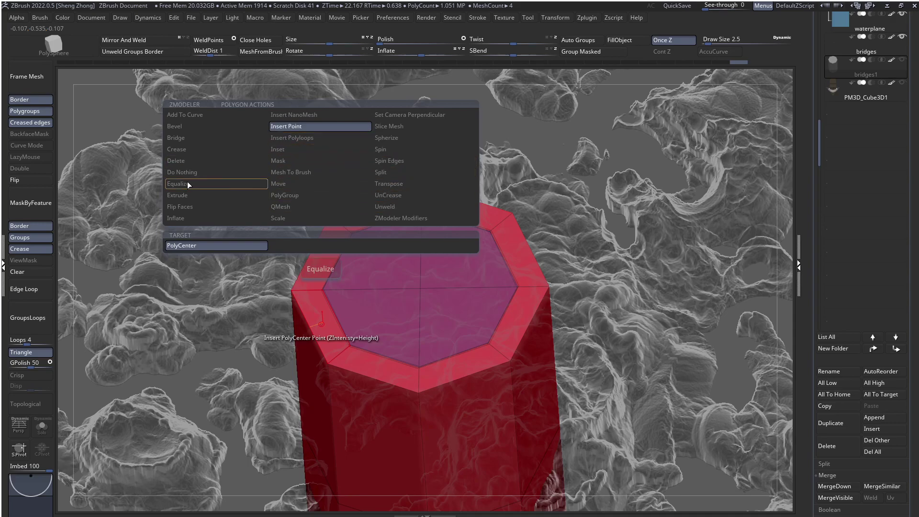
click(246, 195)
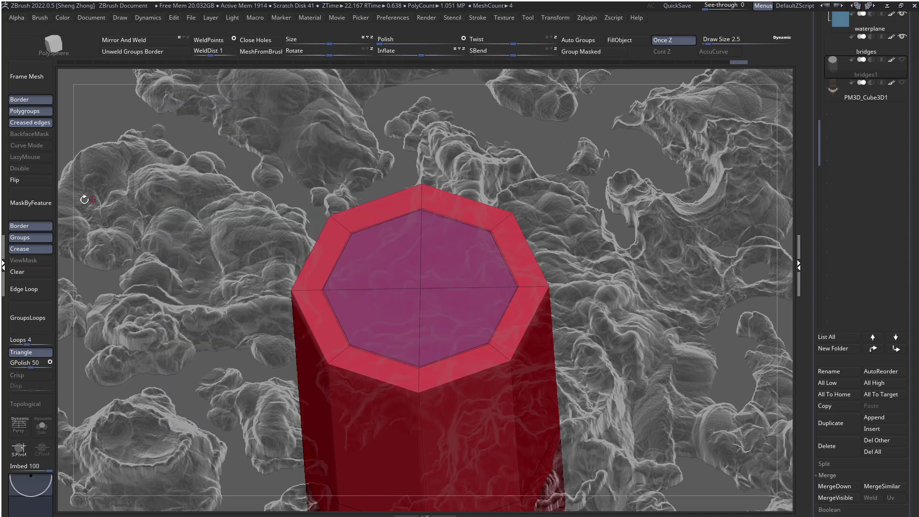
click(31, 272)
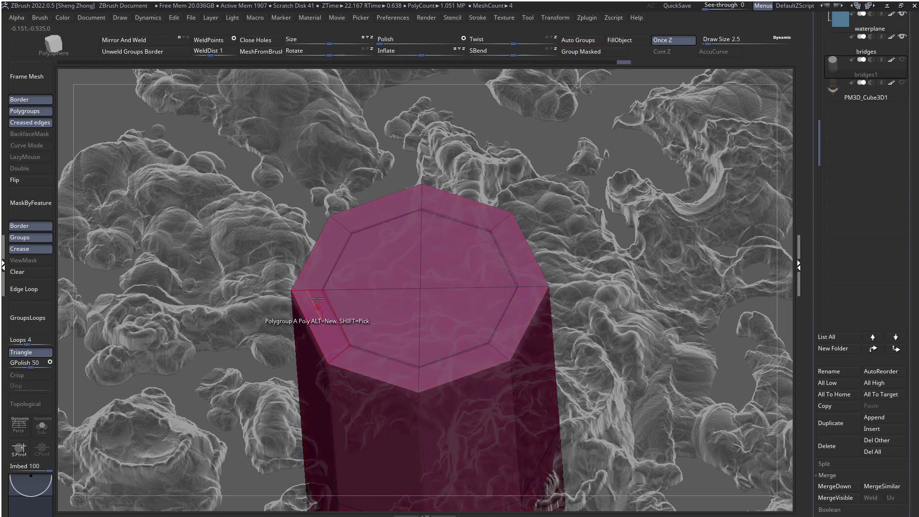
right_drag(325, 254, 316, 287)
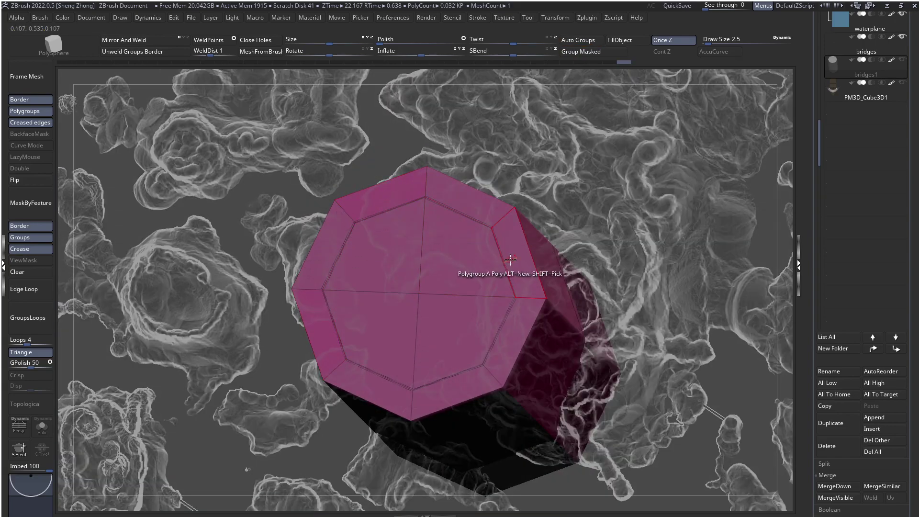
click(510, 260)
click(455, 395)
right_drag(438, 395, 357, 307)
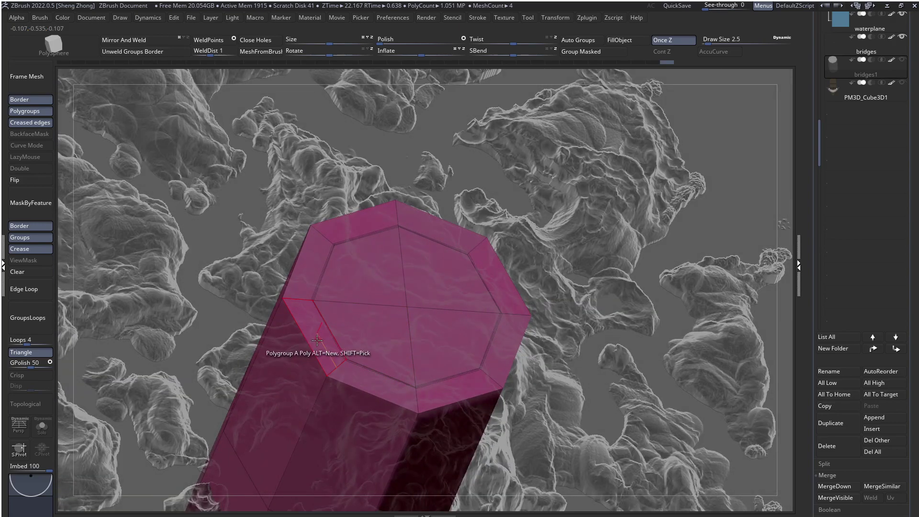
Extrude the alternate rim faces upward into four battlements using ZModeler's Extrude action with the Polygroup All target
key(space)
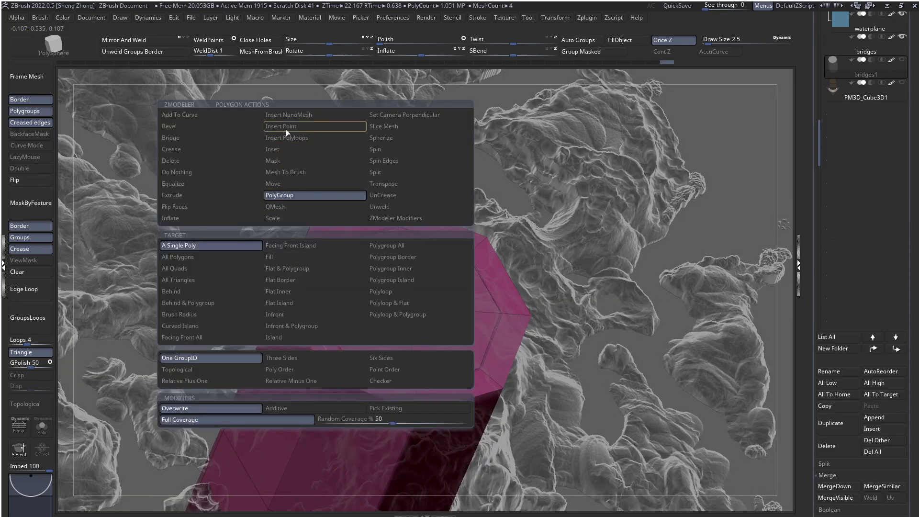
click(177, 195)
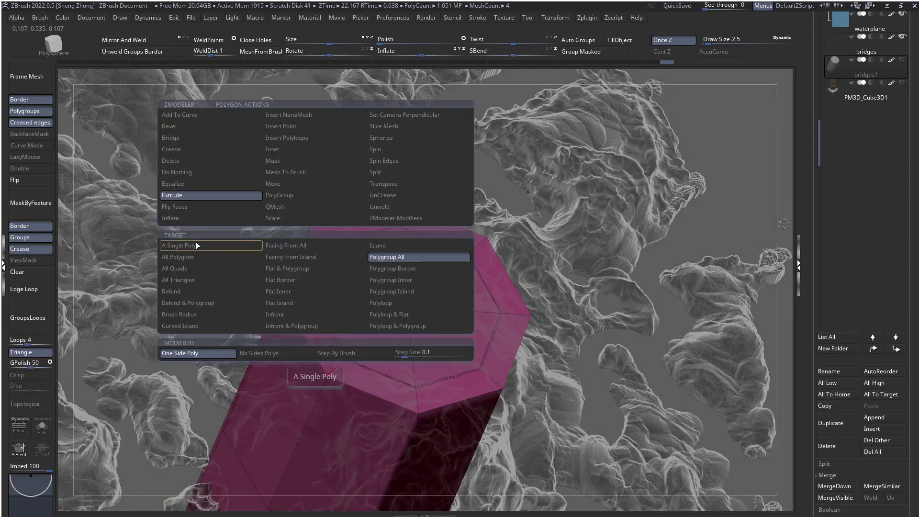
click(191, 259)
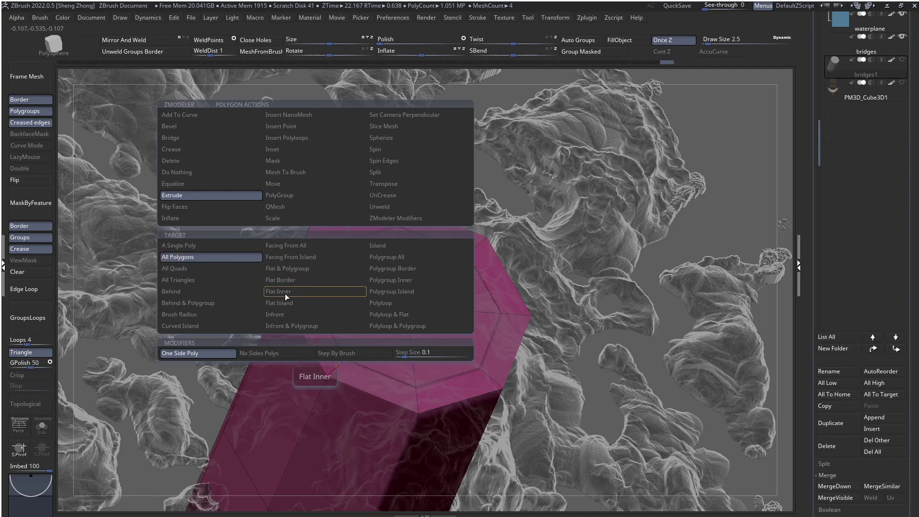
click(395, 260)
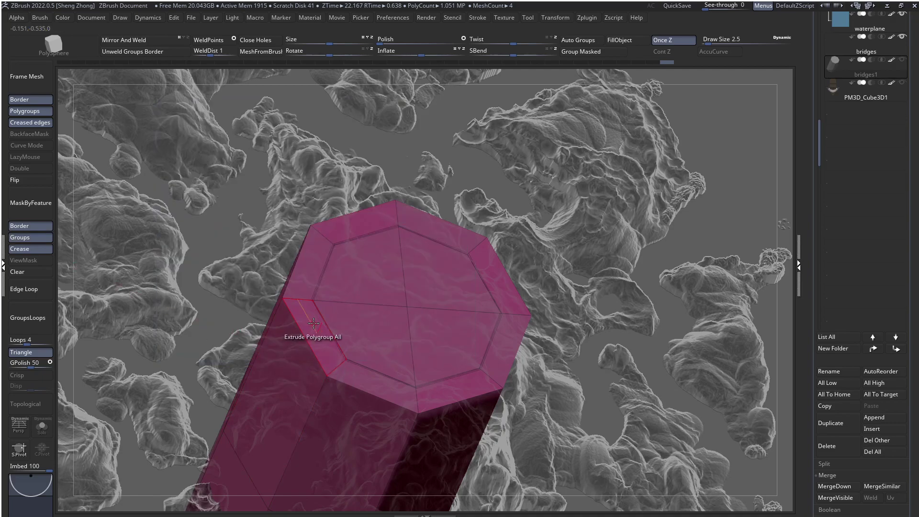
drag(314, 323, 337, 270)
right_drag(338, 271, 427, 314)
key(shift+f)
key(shift+f)
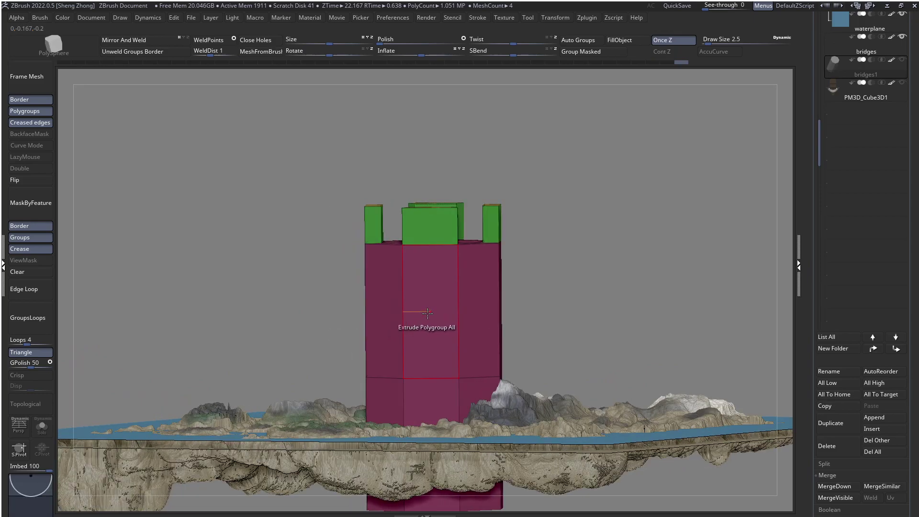
right_click(427, 313)
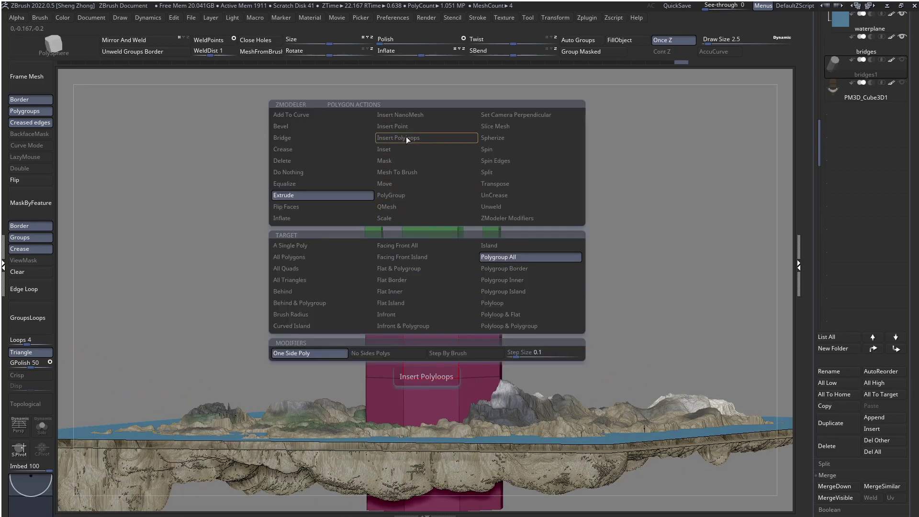
right_drag(359, 230, 402, 349)
Isolate the inner octagonal faces of the tower's top, assign them their own polygroup, and show the whole tower again
ctrl+right_drag(402, 349, 539, 352)
shift+right_drag(466, 305, 460, 287)
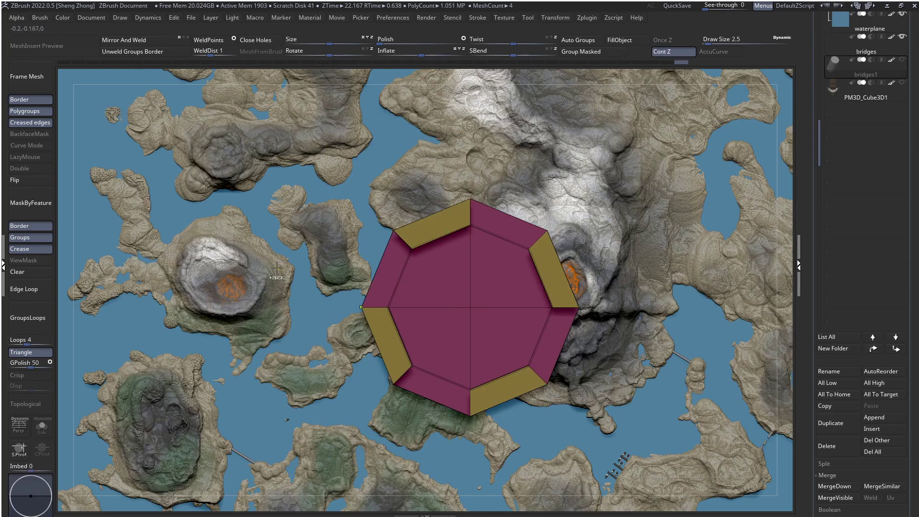
key(shift+t)
ctrl+shift+drag(481, 325, 481, 324)
ctrl+right_drag(481, 324, 393, 258)
right_drag(392, 259, 410, 301)
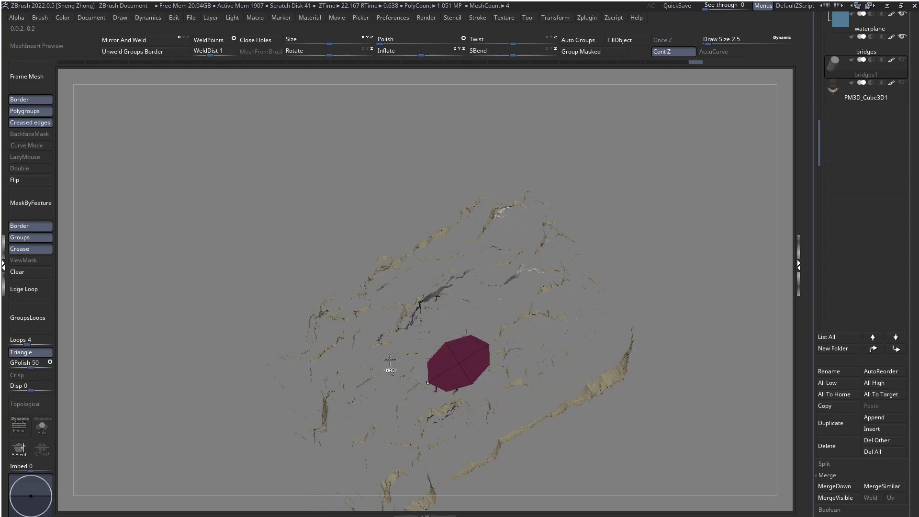
ctrl+shift+drag(443, 357, 469, 377)
mouse_move(438, 320)
right_down()
mouse_move(423, 319)
mouse_move(432, 197)
right_up()
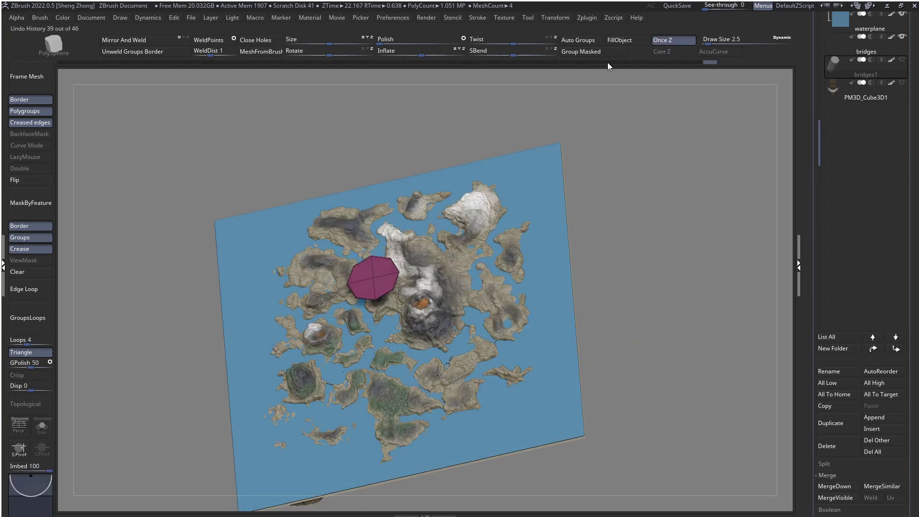
click(569, 50)
ctrl+shift+click(598, 140)
ctrl+right_drag(598, 139, 598, 225)
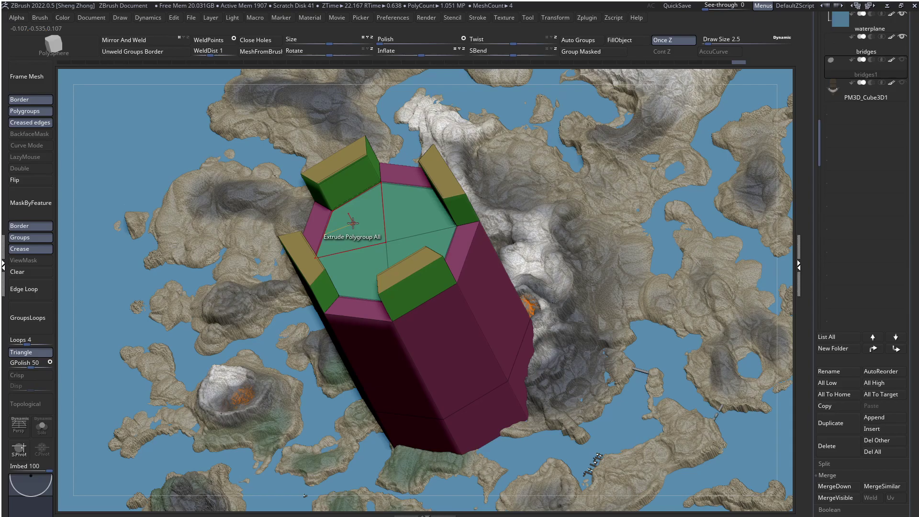
Select the Zeth_MapDoodads insert mesh brush and append the battlemented tower to it as another mesh
key(ctrl+shift+z)
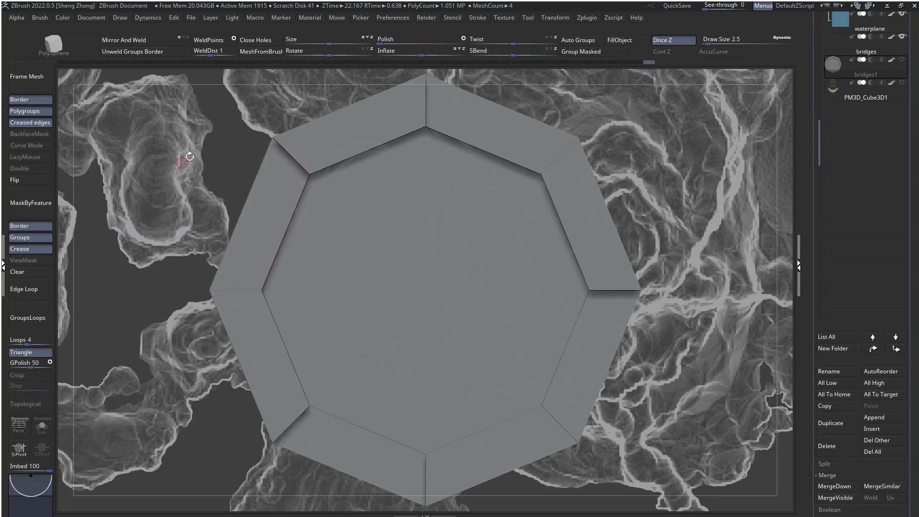
key(space)
click(176, 175)
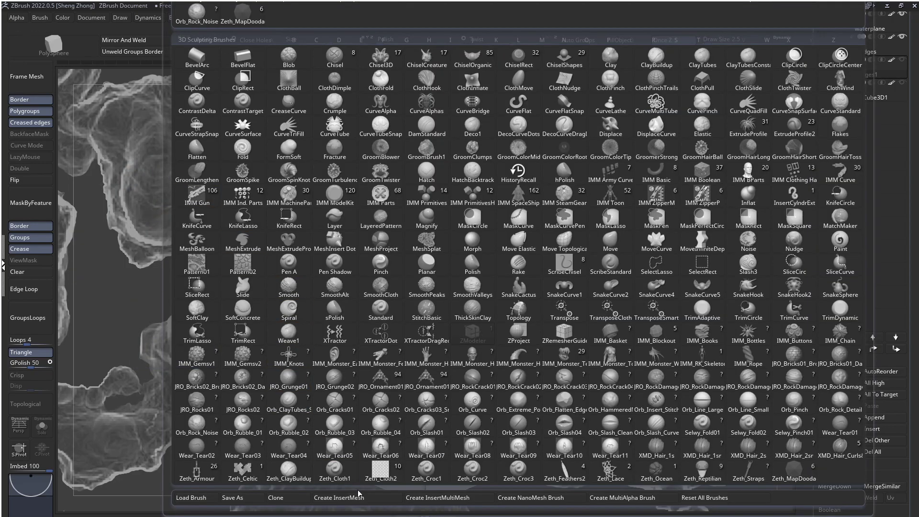
key(z)
click(793, 471)
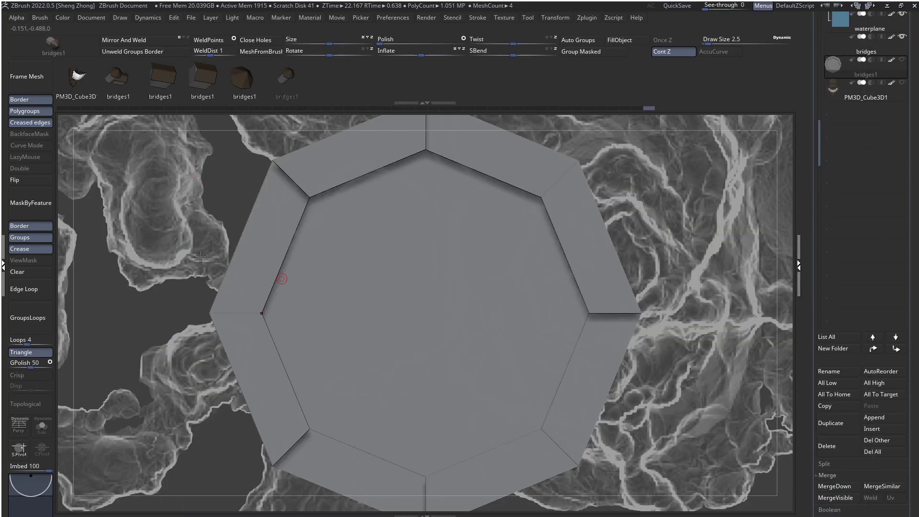
key(space)
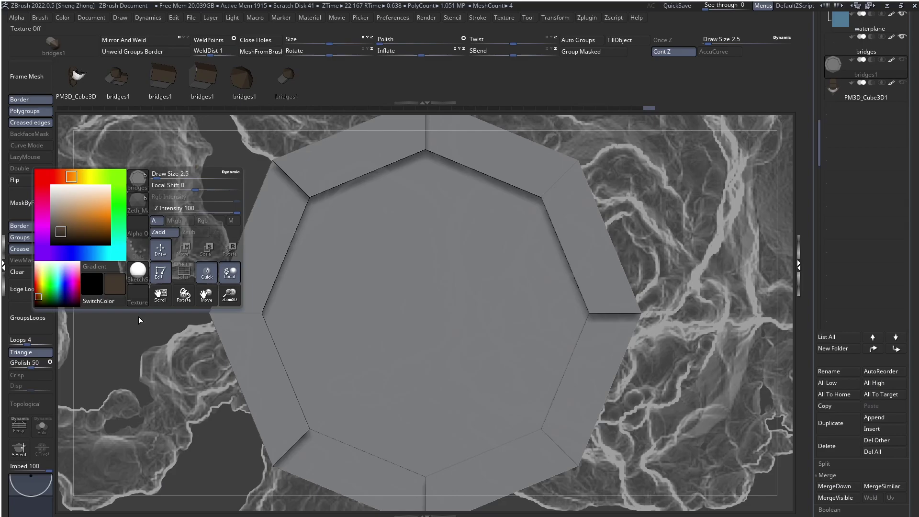
click(138, 209)
click(319, 497)
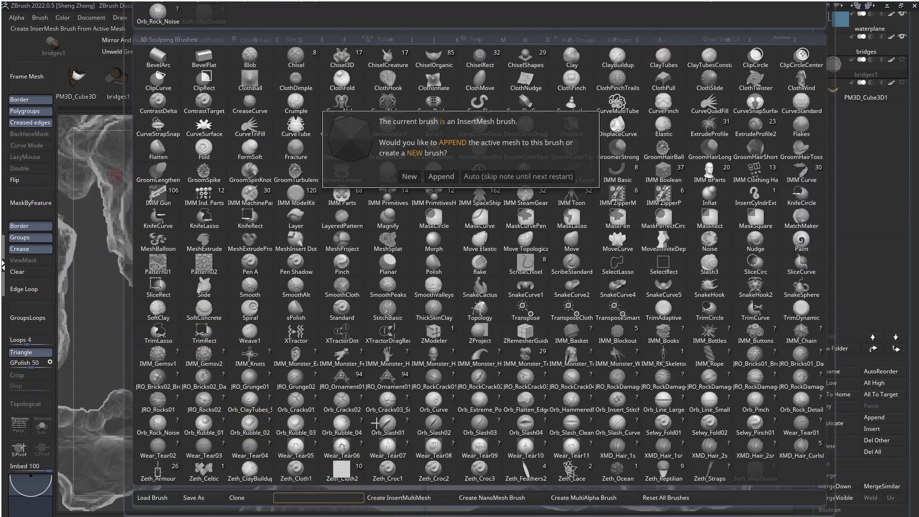
click(440, 177)
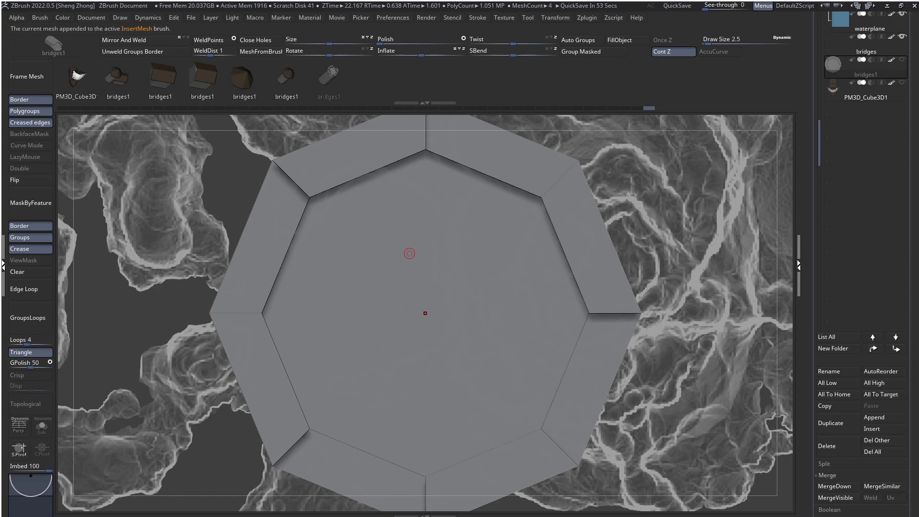
Step the tower's undo history back to its plain version without battlements, and redo forward to the battlemented version
right_drag(195, 247, 196, 158)
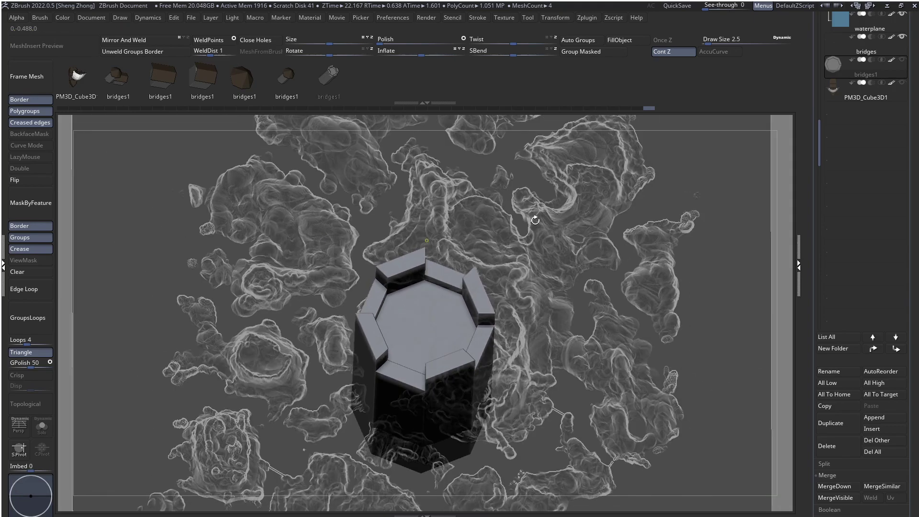
ctrl+right_drag(283, 268, 474, 341)
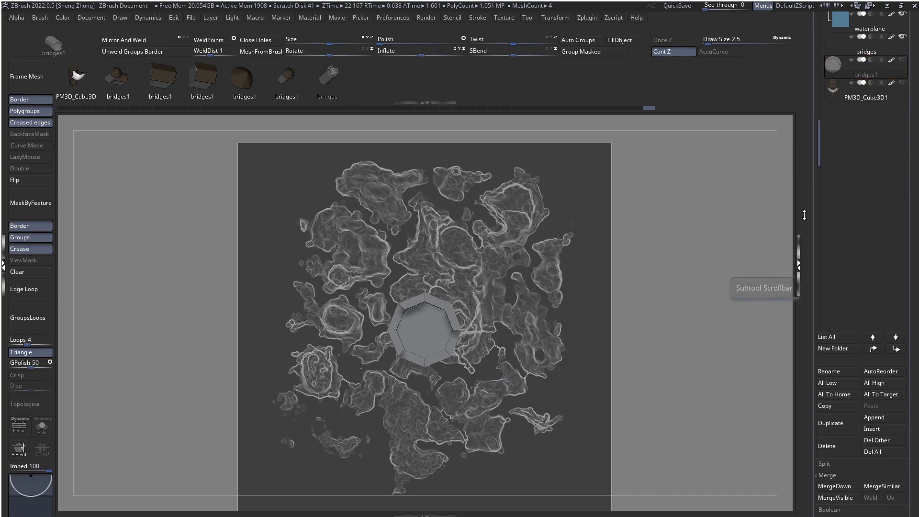
right_drag(635, 333, 664, 318)
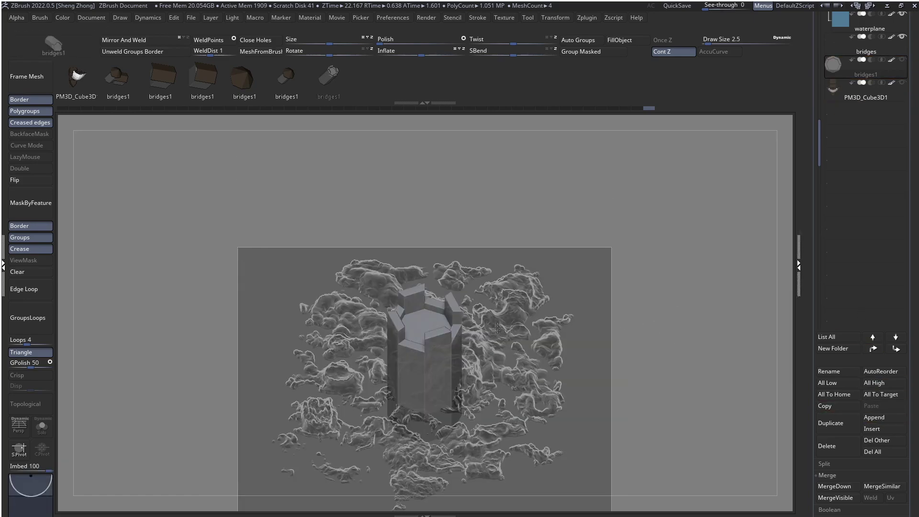
right_drag(557, 336, 497, 290)
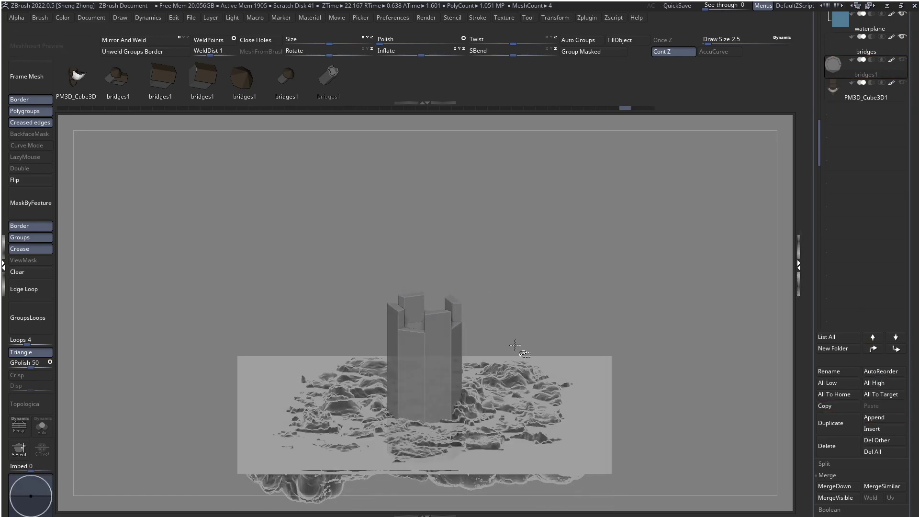
key(ctrl+z)
key(ctrl+z)
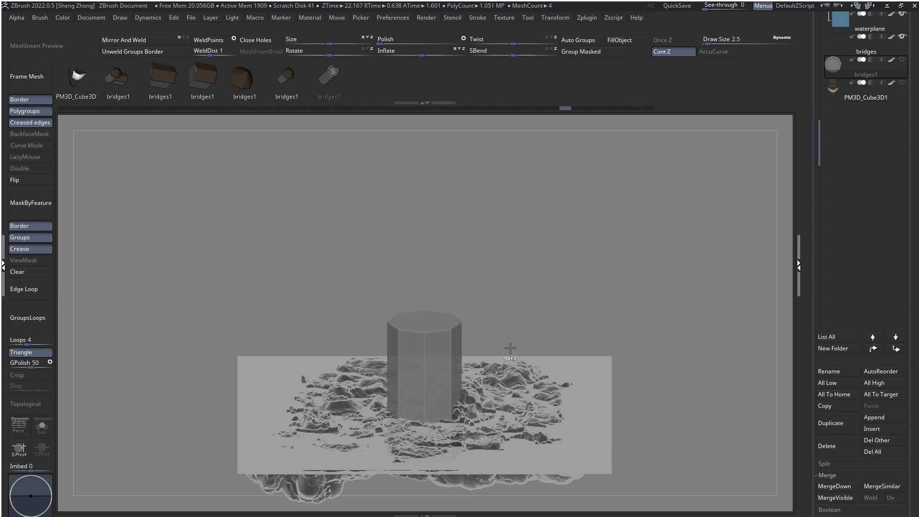
key(ctrl+z)
key(ctrl+shift+z)
key(ctrl+shift+z)
key(ctrl+shift+z)
key(ctrl+shift+z)
key(ctrl+shift+z)
key(ctrl+shift+z)
key(ctrl+shift+z)
key(ctrl+shift+z)
key(ctrl+shift+z)
key(ctrl+shift+z)
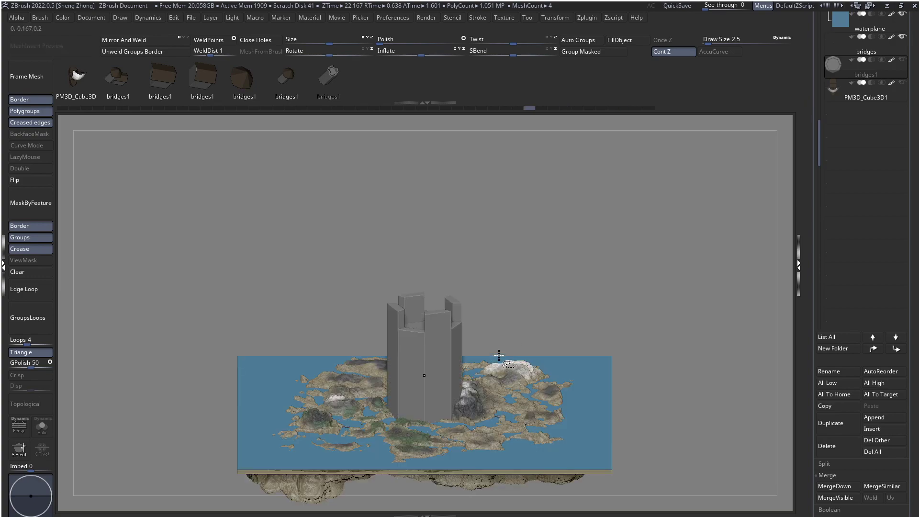
Duplicate the battlemented tower's subtool
key(ctrl+shift+d)
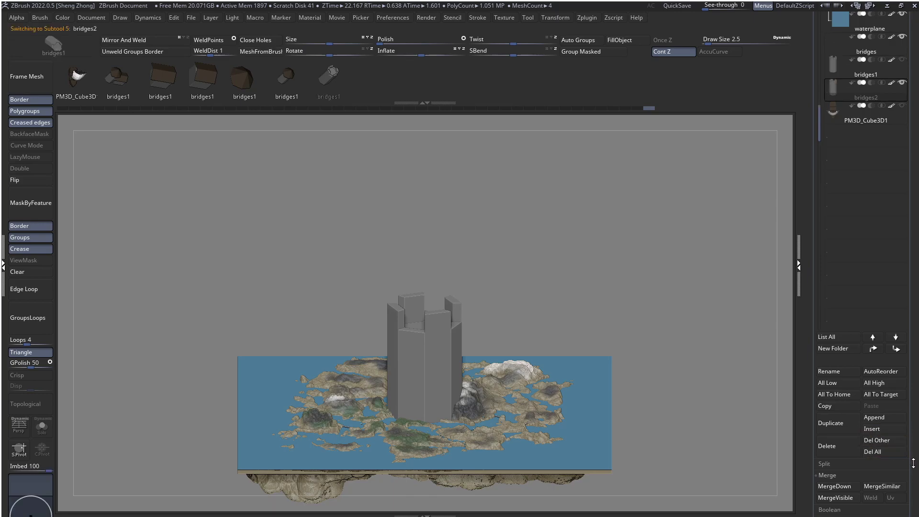
Initialize the bridges2 subtool as a 2 x 2 x 2 QCube and show its polyframe
drag(904, 441, 904, 345)
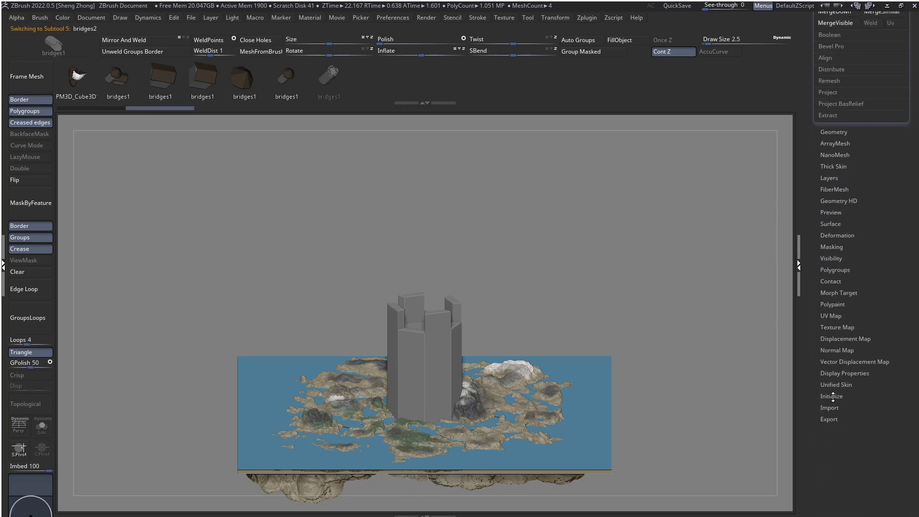
click(832, 396)
click(841, 288)
right_drag(478, 364, 303, 329)
key(shift+f)
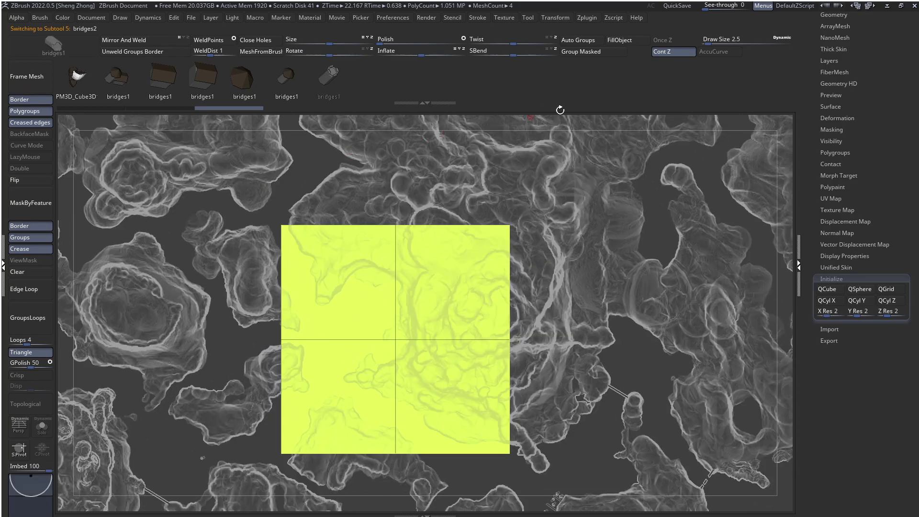
Isolate the front-facing side of the cube by hiding the other faces, and give it its own polygroup
click(607, 54)
right_drag(395, 309, 392, 339)
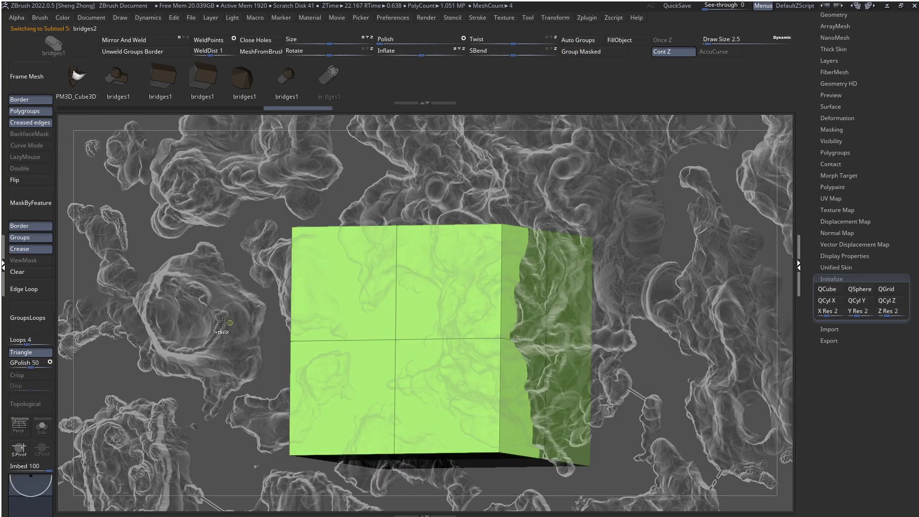
mouse_move(348, 344)
ctrl+shift+mouse_down()
mouse_move(365, 354)
mouse_move(400, 349)
ctrl+shift+mouse_up()
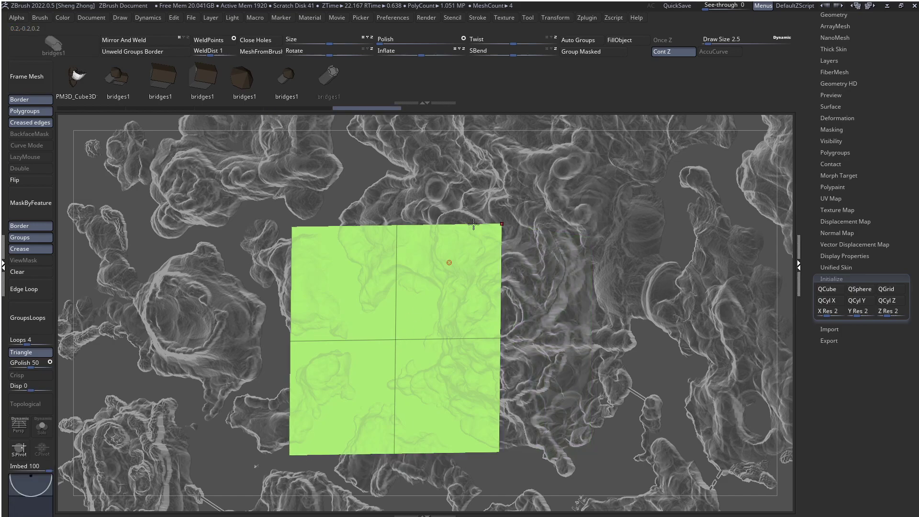
click(602, 52)
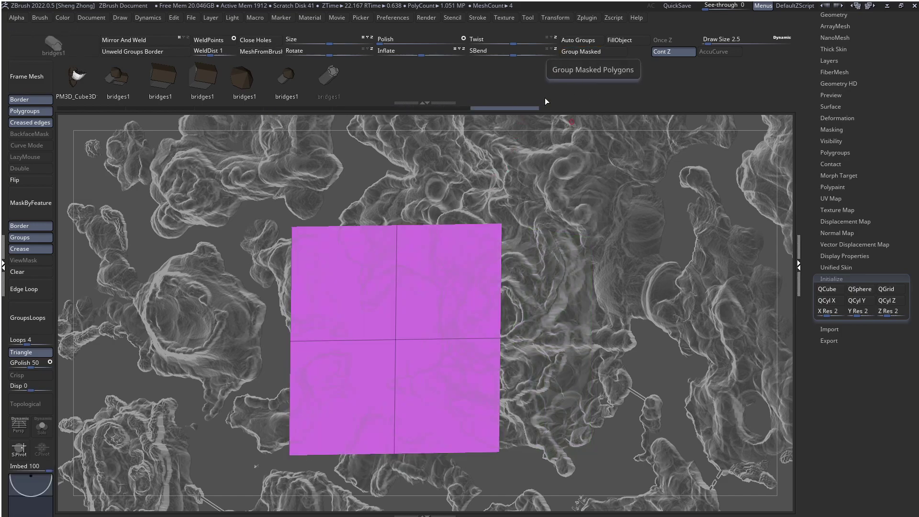
With the ZModeler brush, inset the visible square face using Inset with the Polygroup All target, leaving a narrow rim
key(space)
key(b)
key(z)
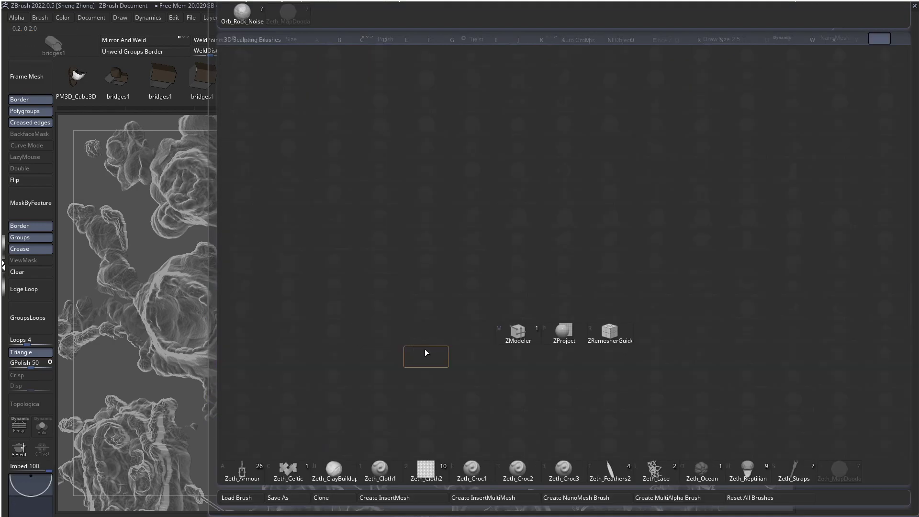
key(m)
shift+right_drag(444, 287, 426, 273)
key(space)
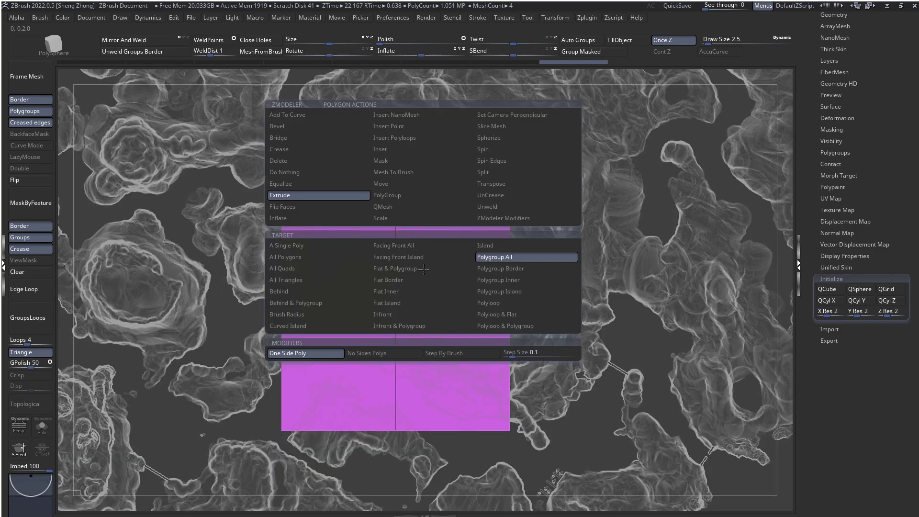
click(395, 149)
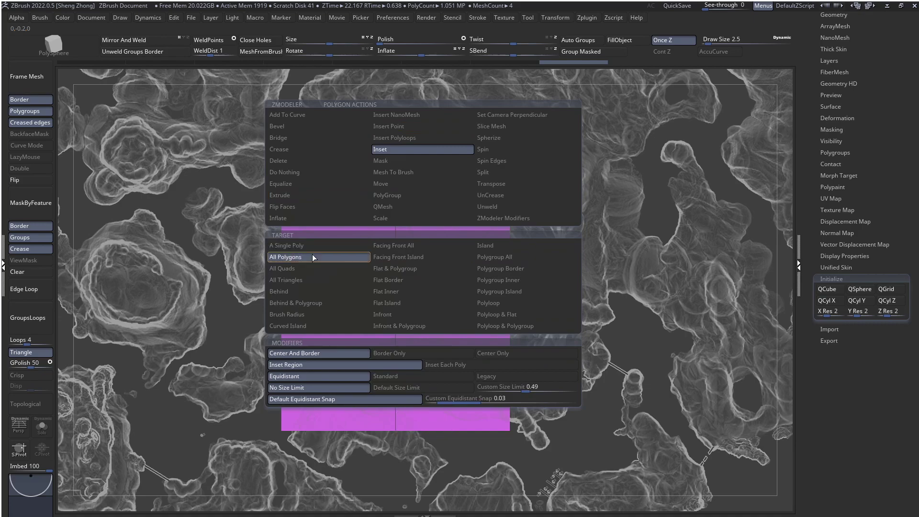
click(483, 257)
drag(370, 274, 421, 266)
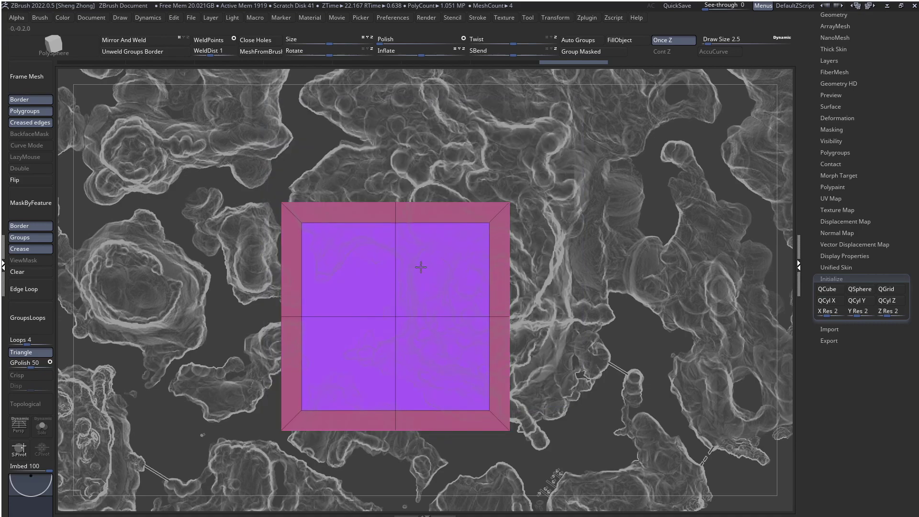
Insert multiple edge loops in both directions to divide the inner square into a 4 x 4 grid
key(space)
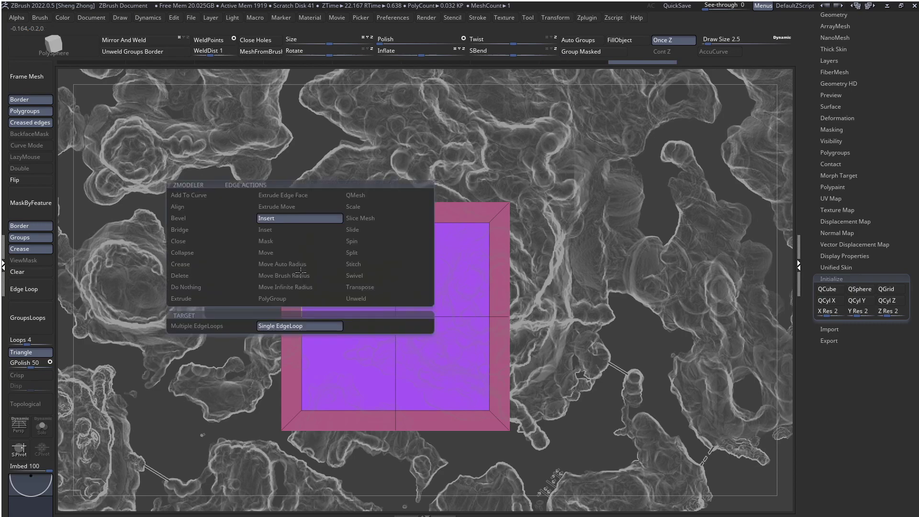
click(224, 326)
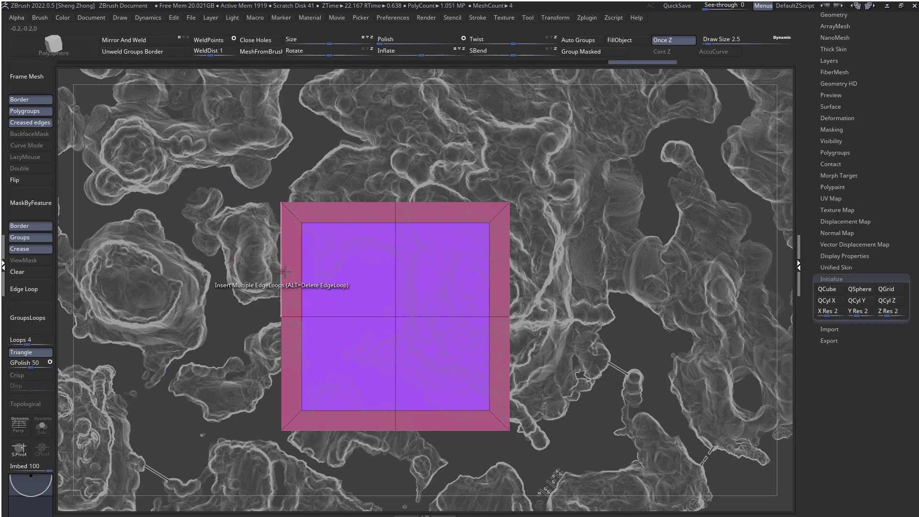
drag(284, 272, 424, 230)
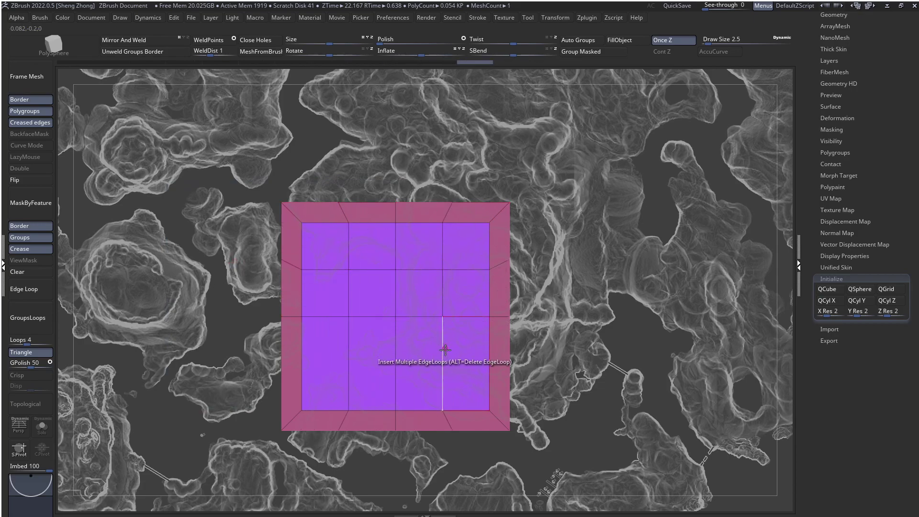
drag(443, 349, 440, 364)
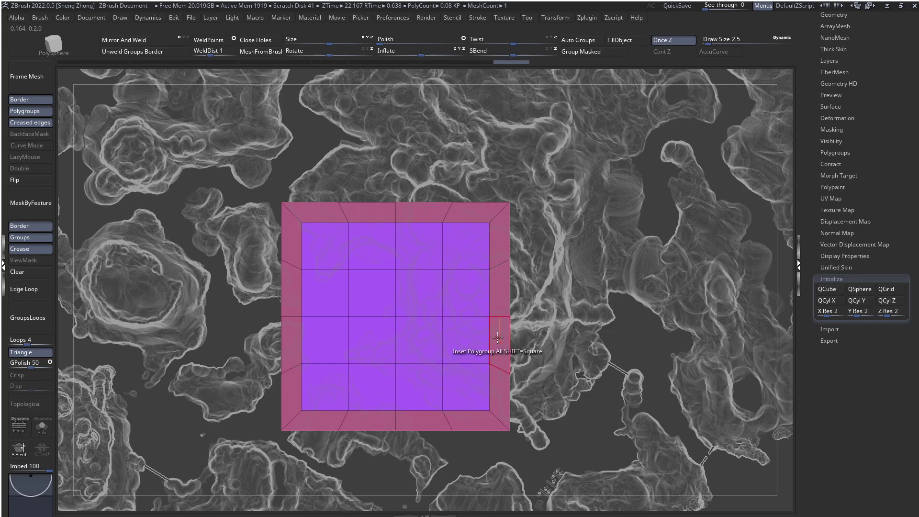
Choose the PolyGroup action for single polygons and give the inner square a new polygroup separate from the rim
key(space)
click(461, 138)
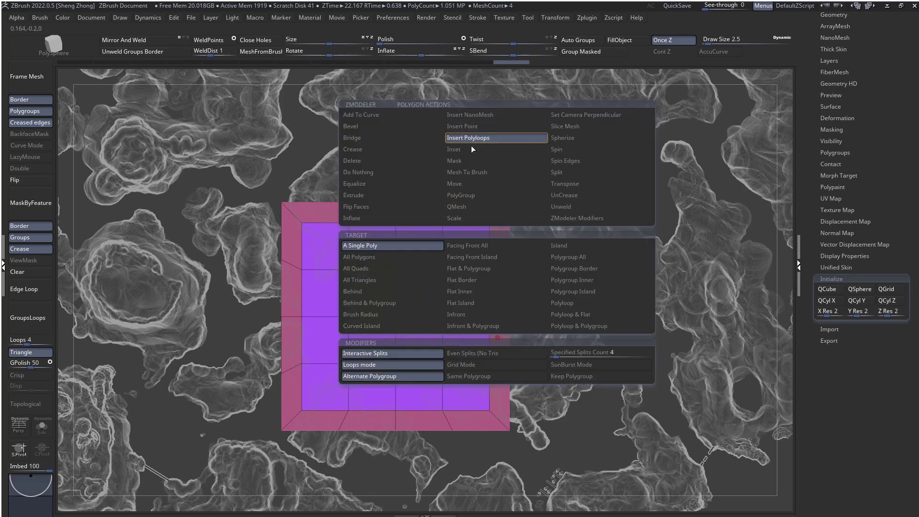
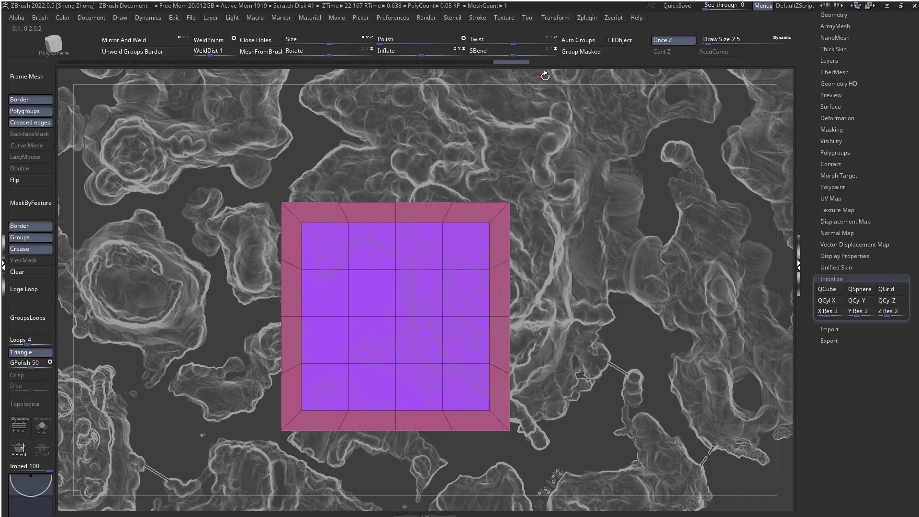
key(ctrl+shift)
key(ctrl+z)
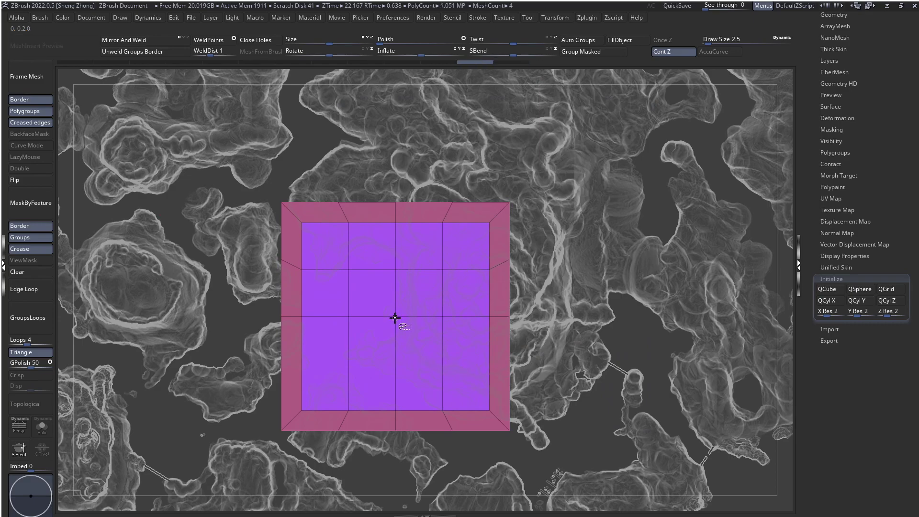
ctrl+shift+click(395, 318)
ctrl+shift+click(395, 317)
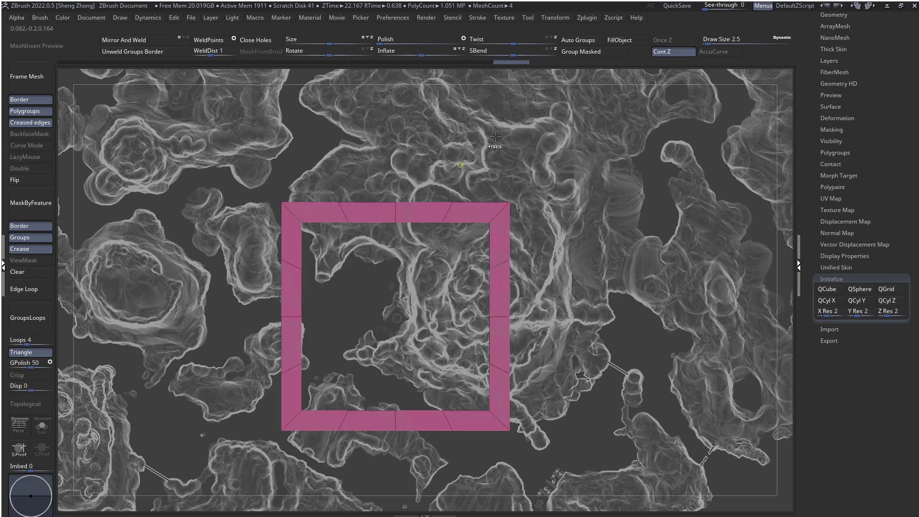
click(609, 53)
key(ctrl+z)
ctrl+shift+click(370, 266)
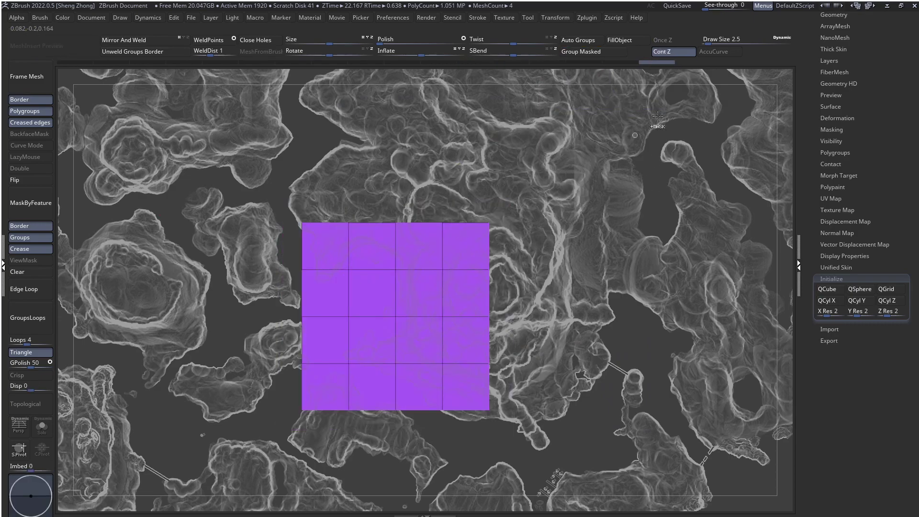
click(581, 52)
ctrl+shift+click(430, 167)
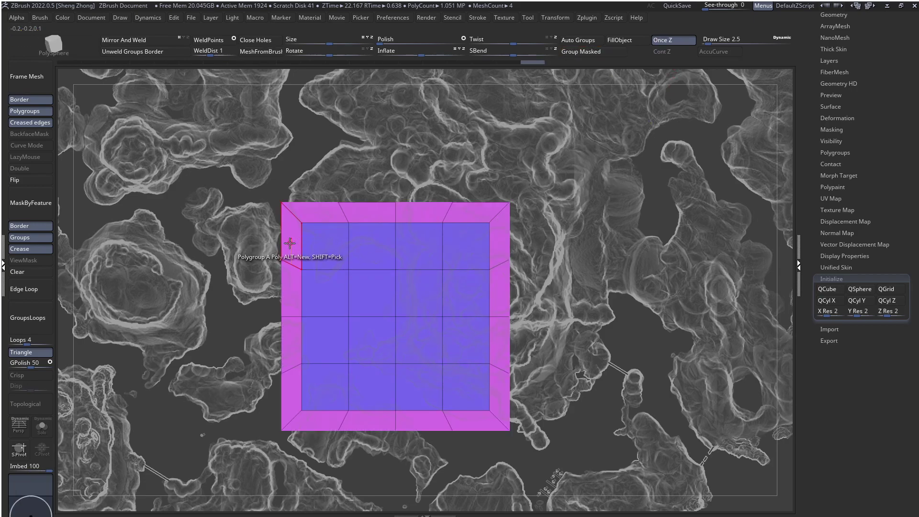
Try assigning every second polygon of the rim to a new polygroup, and undo the changes
click(290, 240)
click(291, 341)
click(324, 420)
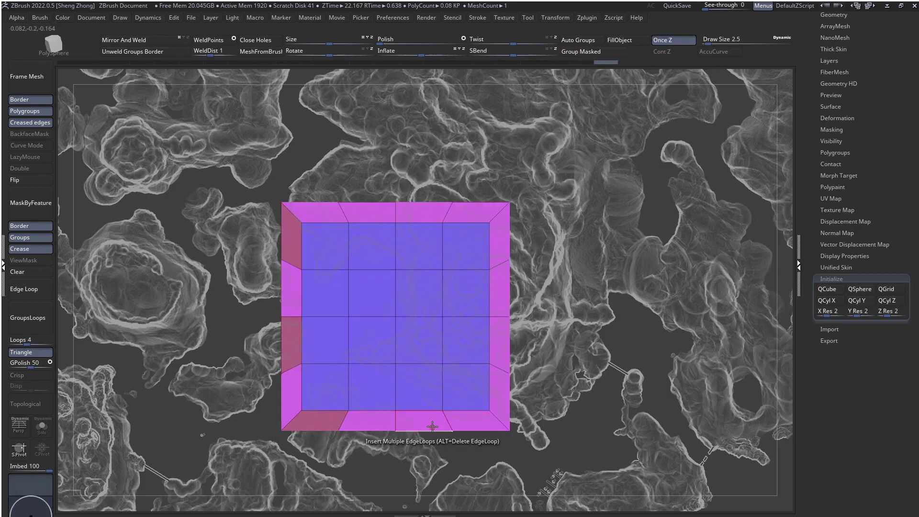
click(424, 421)
click(499, 345)
click(503, 235)
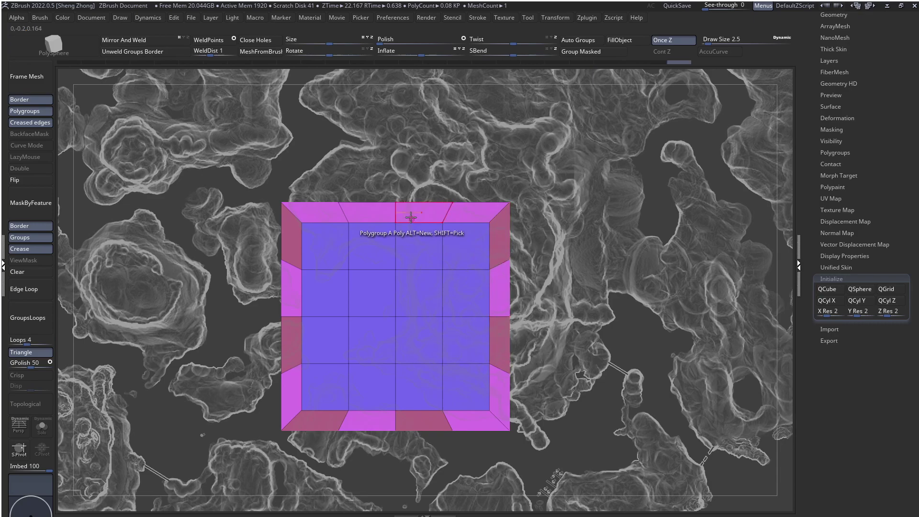
click(410, 217)
right_drag(334, 232, 336, 208)
key(ctrl+z)
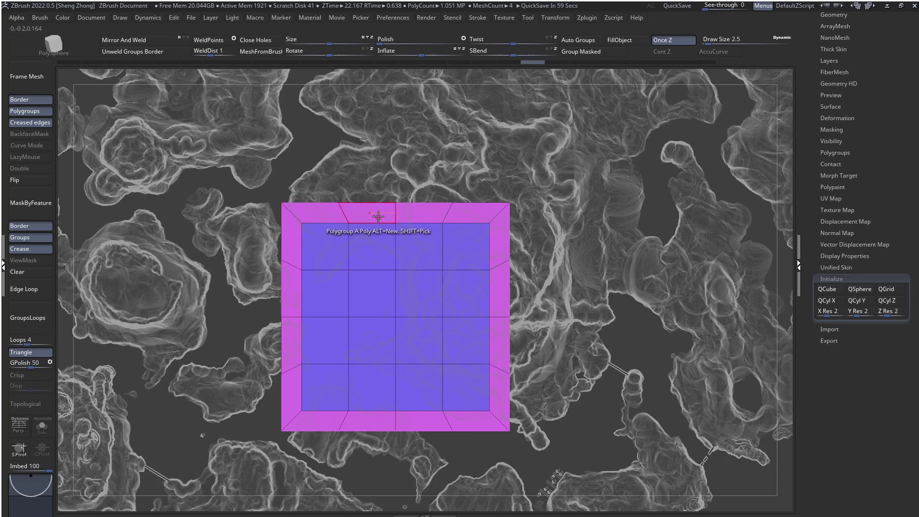
Try assigning the rim's corner polygons to a new polygroup, and undo the changes
click(315, 212)
click(291, 244)
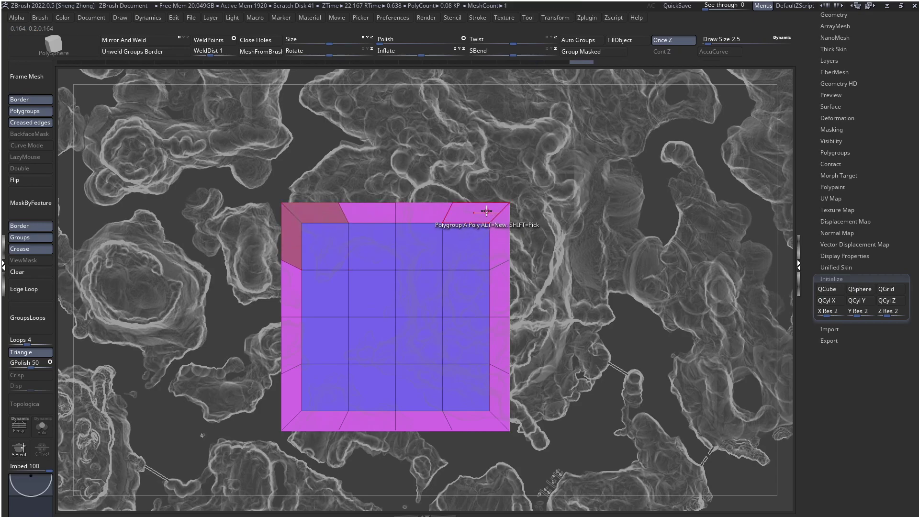
click(469, 212)
key(ctrl+z)
key(ctrl+z)
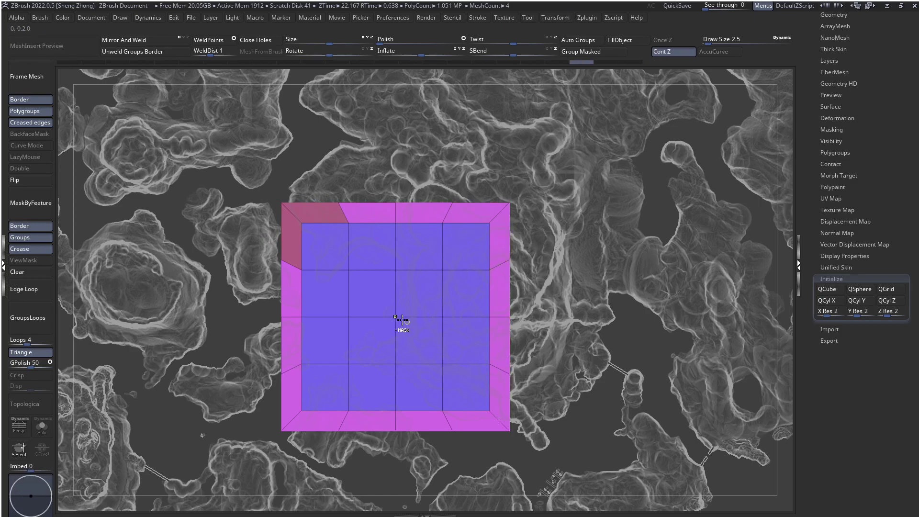
key(ctrl+z)
Bevel the central horizontal and vertical edge loops with Bevel EdgeLoop Complete to form two crossing strips
key(space)
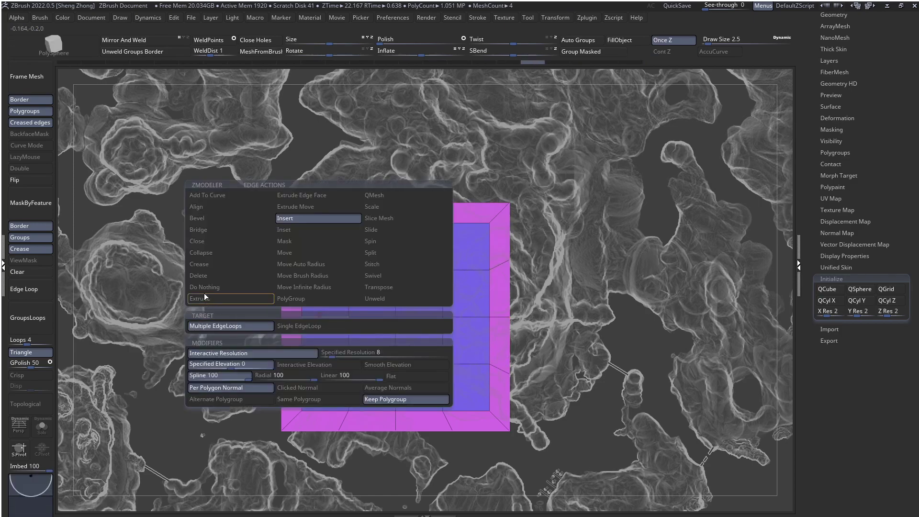
click(204, 219)
click(202, 229)
click(203, 218)
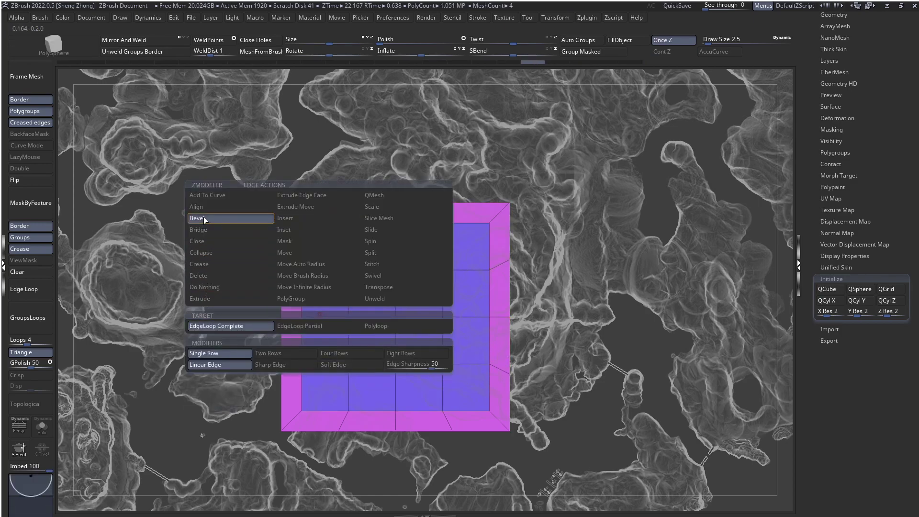
drag(314, 314, 314, 294)
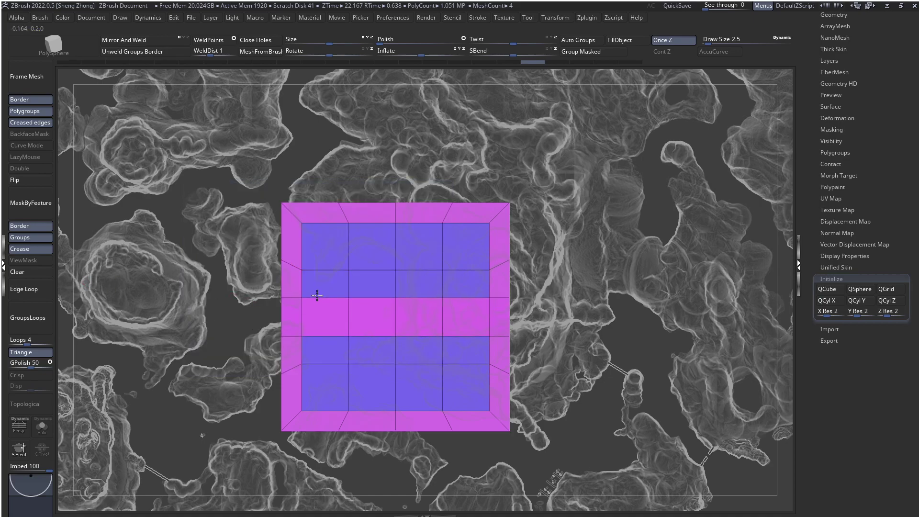
mouse_move(395, 239)
mouse_down()
mouse_move(417, 231)
mouse_move(410, 233)
mouse_up()
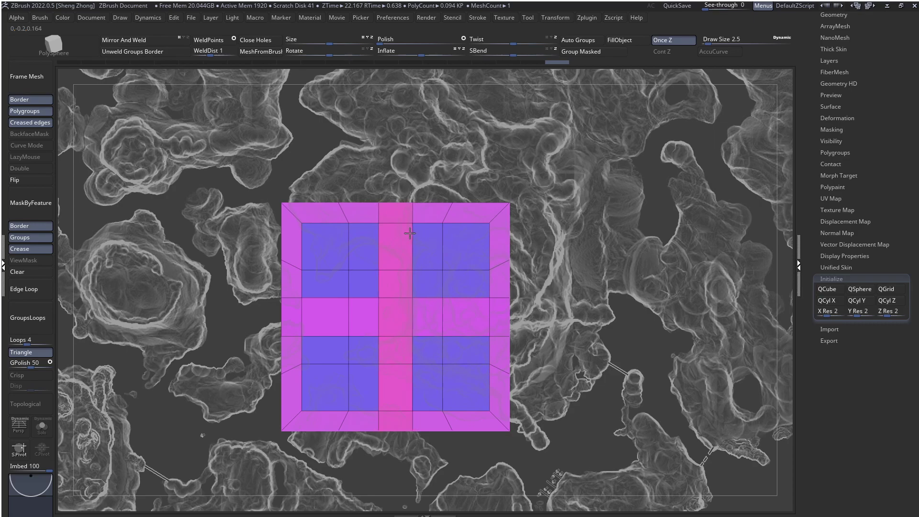
key(ctrl+z)
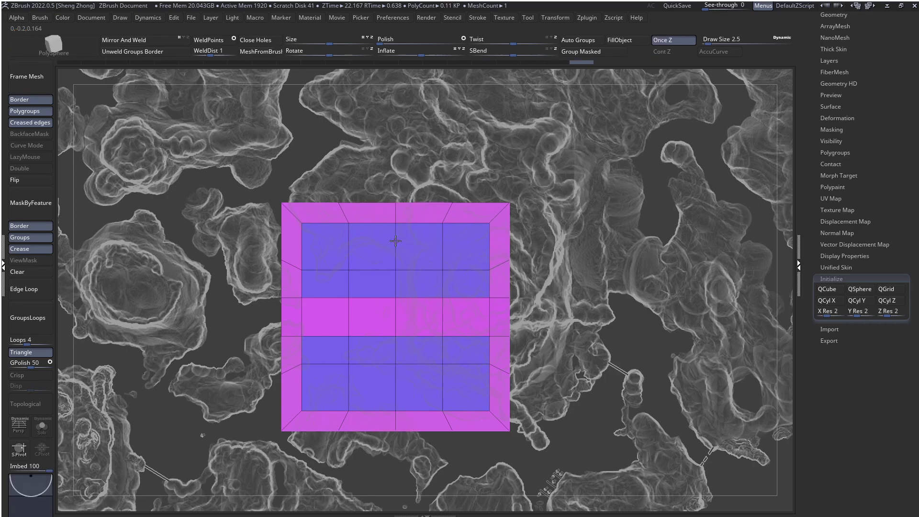
click(395, 240)
click(296, 215)
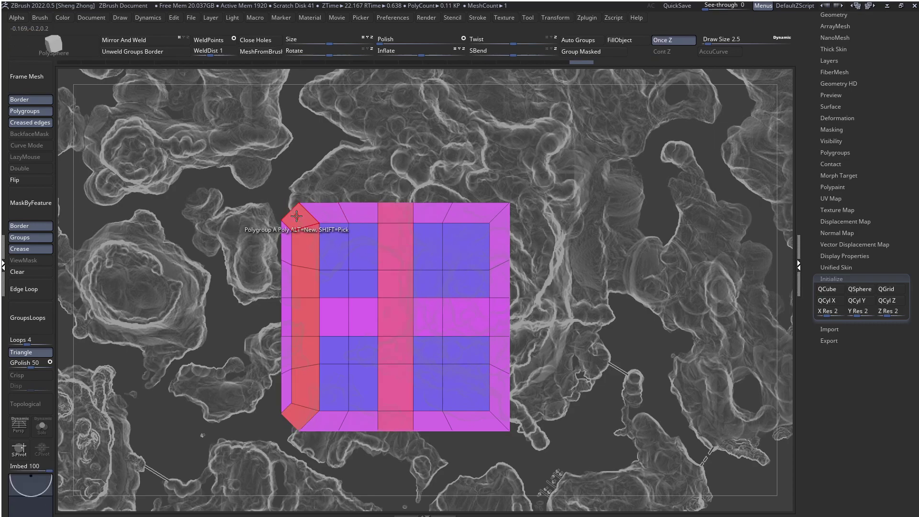
key(ctrl+z)
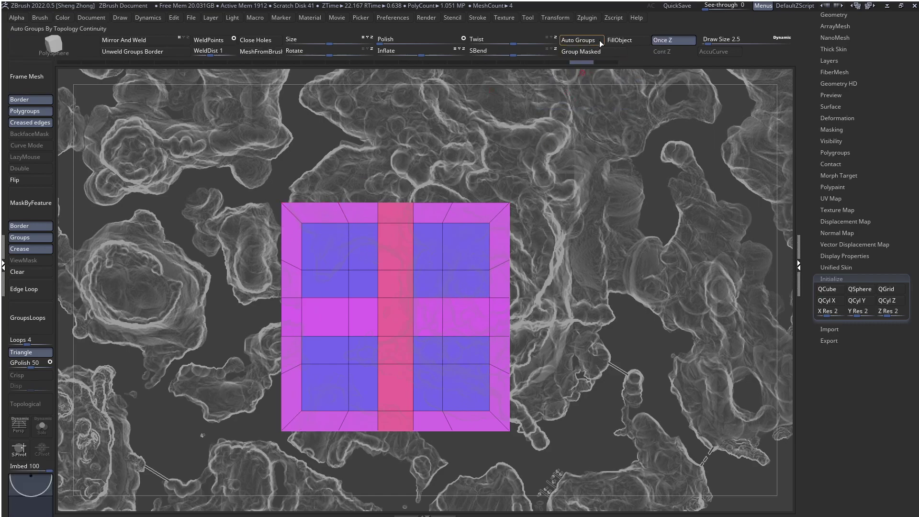
Merge the polygroups with Auto Groups and assign the rim's corner and mid-side polygons to a new polygroup, leaving gaps between them
click(578, 40)
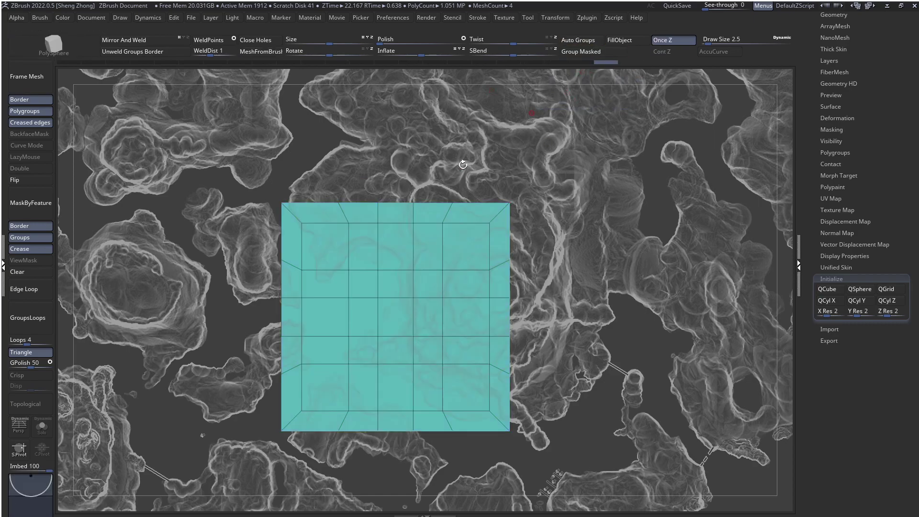
click(311, 213)
click(291, 241)
click(395, 212)
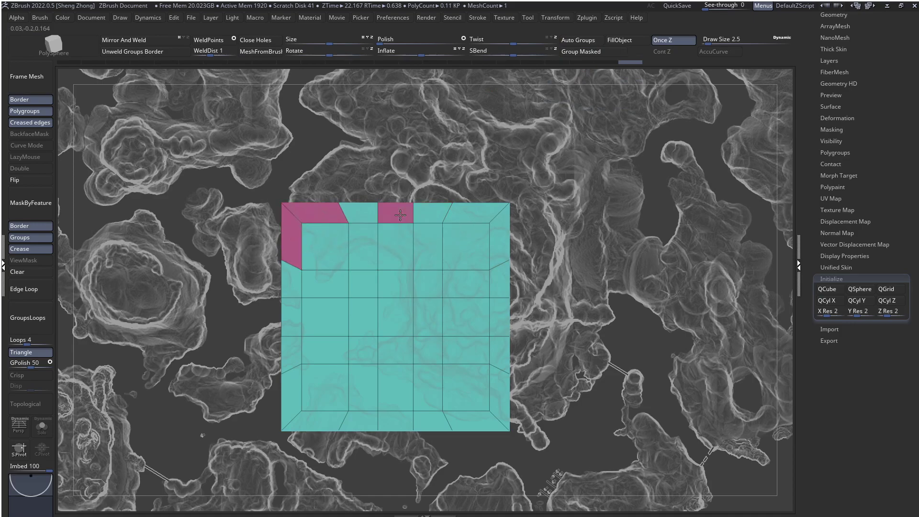
click(466, 216)
click(497, 234)
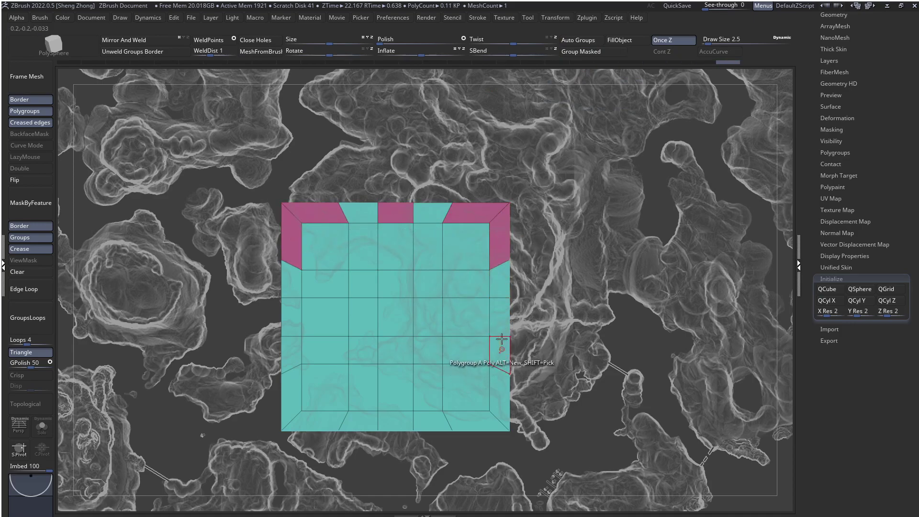
click(497, 313)
click(496, 407)
click(471, 421)
click(395, 420)
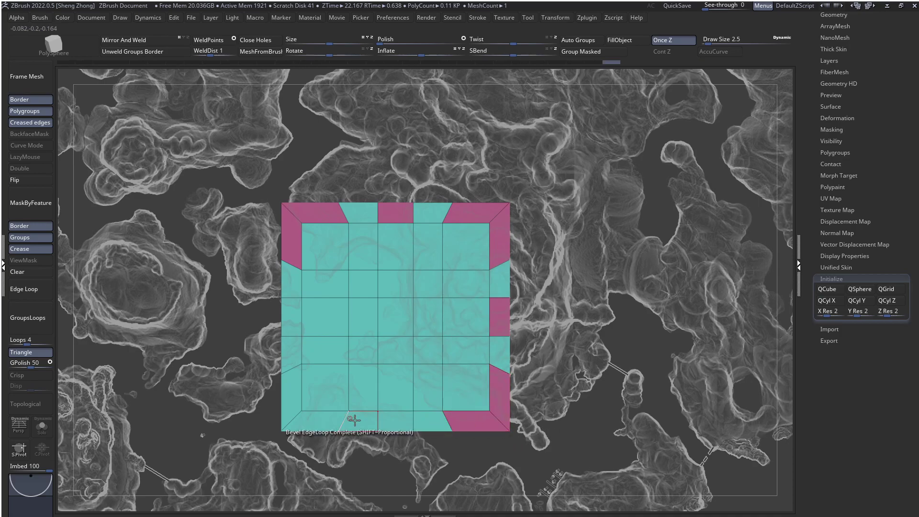
click(328, 419)
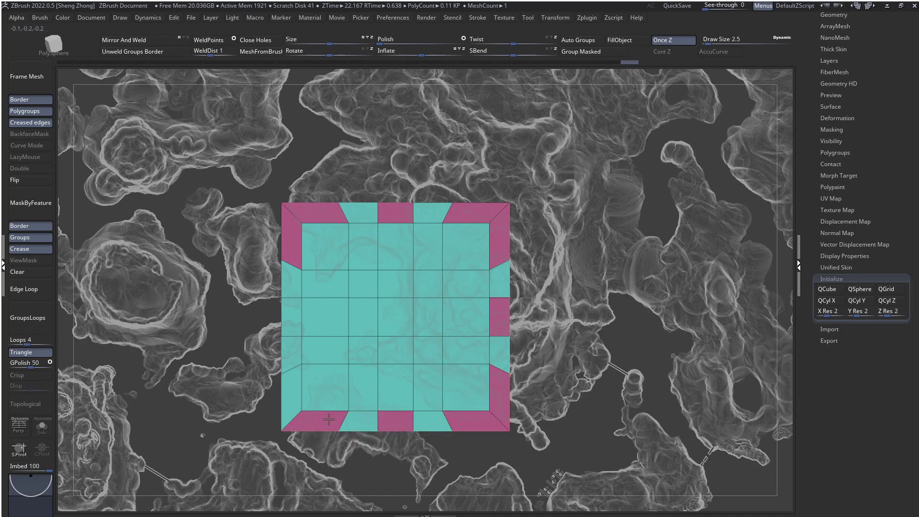
click(292, 317)
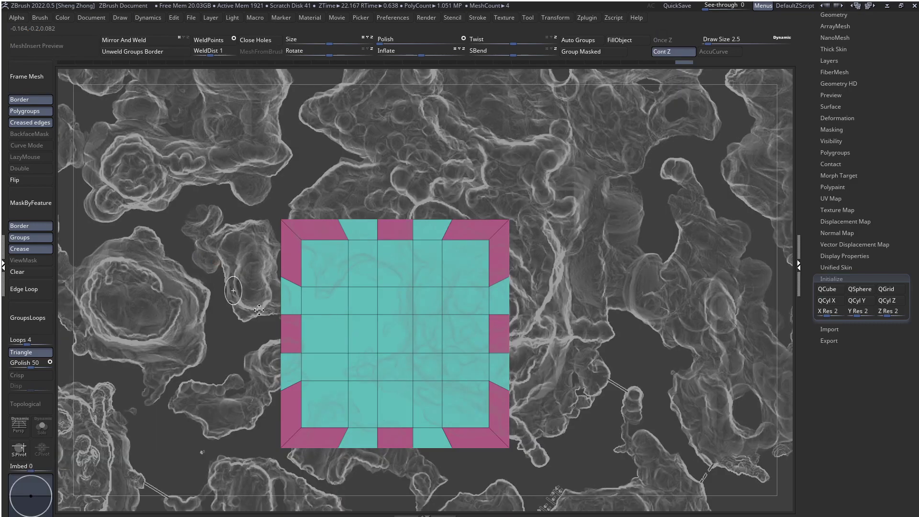
Isolate the inner square's polygons and give them their own polygroup separate from the rim and walls
ctrl+shift+drag(352, 302, 462, 397)
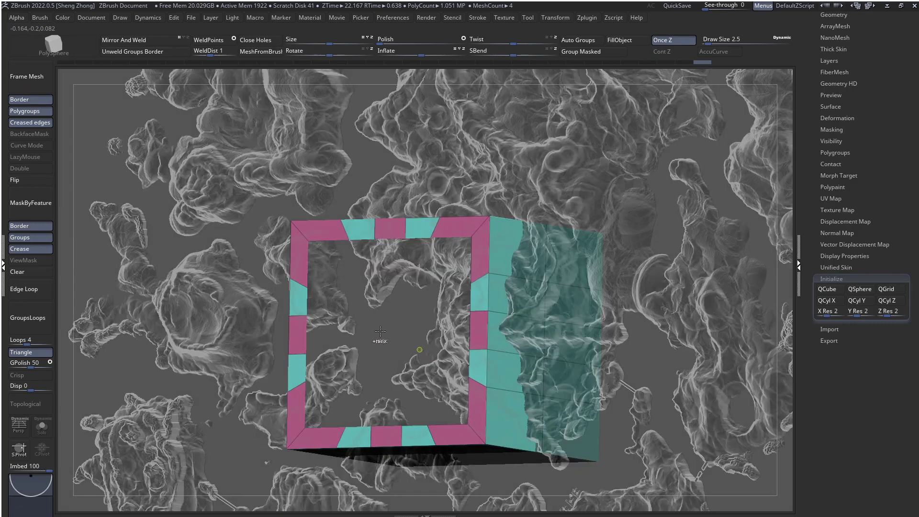
ctrl+shift+drag(161, 268, 167, 275)
drag(297, 282, 268, 270)
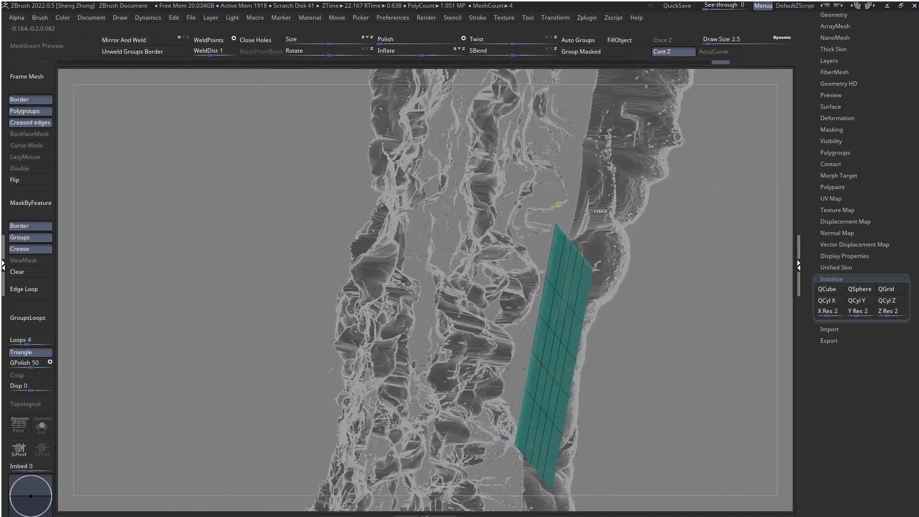
ctrl+shift+drag(632, 197, 508, 439)
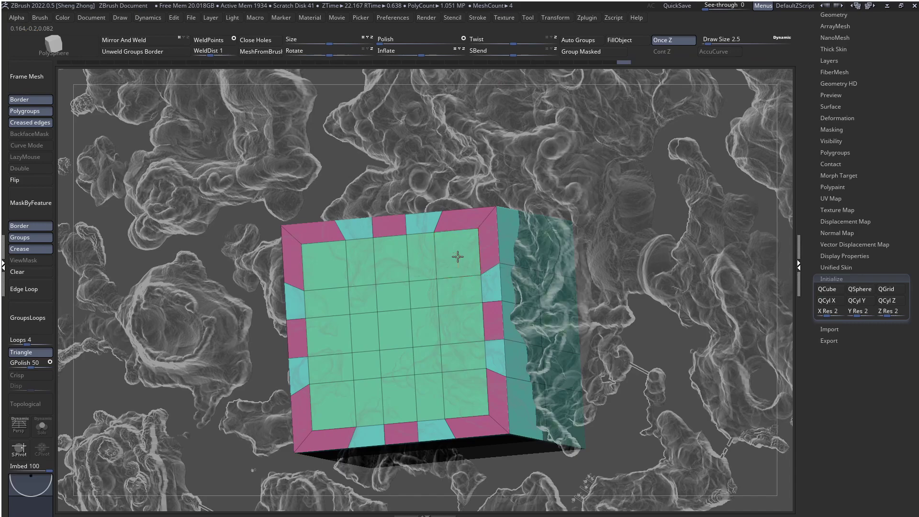
Using Extrude with the Polygroup All target, sink the inner square and raise the rim's corner and mid-side polygons into battlements
key(space)
click(324, 195)
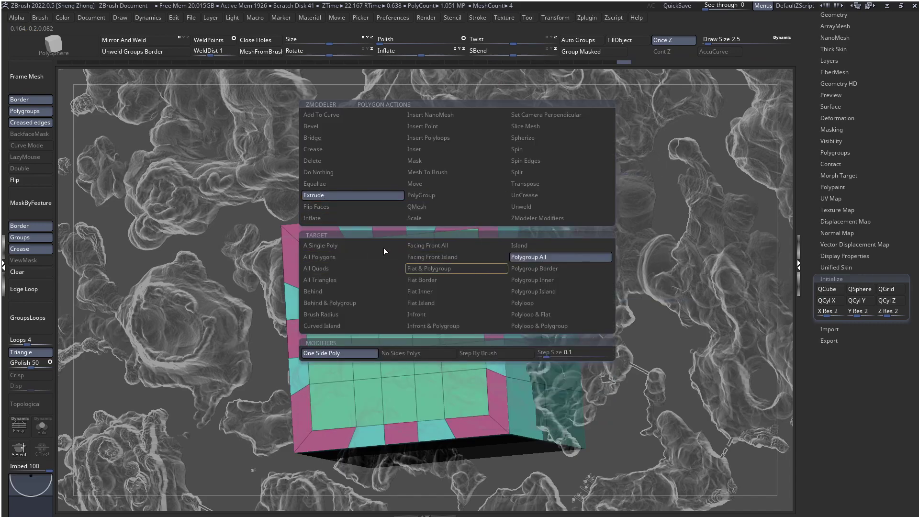
right_drag(392, 320, 392, 289)
drag(392, 269, 411, 296)
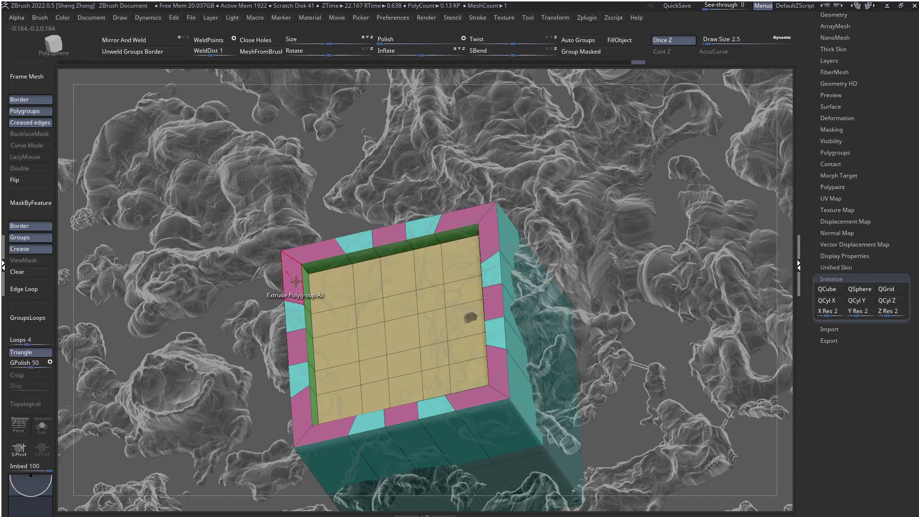
drag(295, 282, 242, 236)
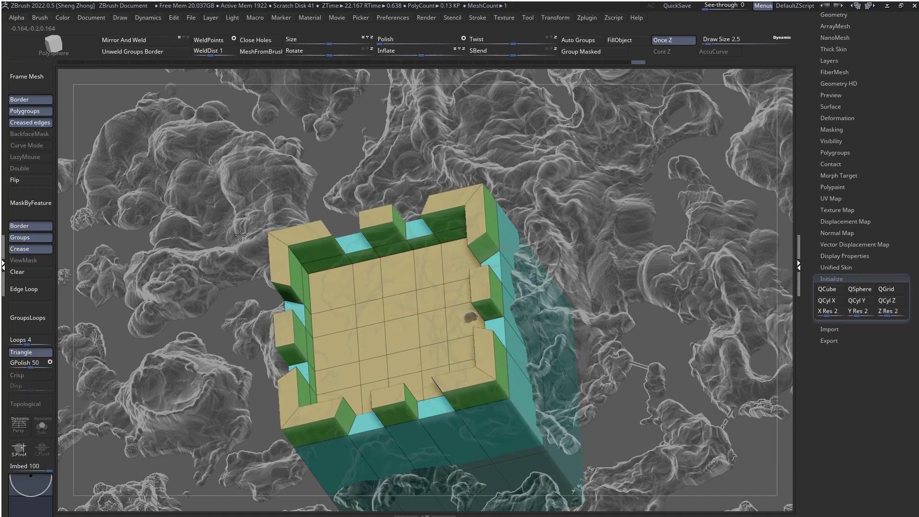
Mask the tower below the battlements and push the battlements slightly outward with the Inflate deformation
shift+right_drag(281, 271, 345, 272)
ctrl+drag(203, 227, 570, 308)
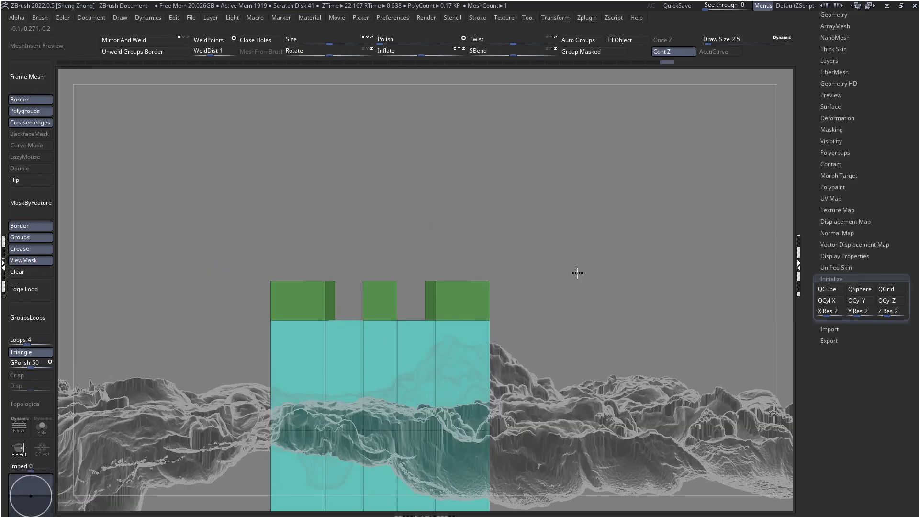
ctrl+click(577, 273)
right_drag(576, 273, 541, 311)
drag(423, 55, 428, 56)
right_drag(450, 280, 397, 306)
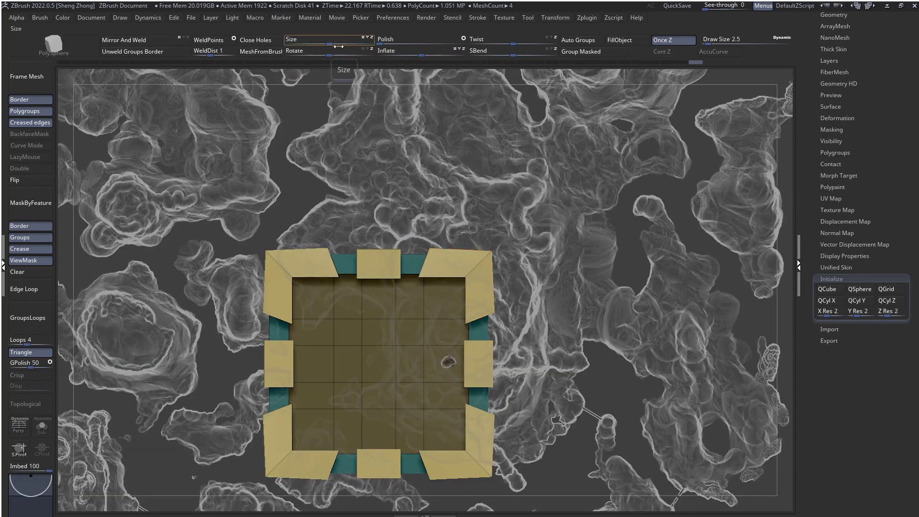
Try enlarging the unmasked battlements with the Size deformation, first at 22 and again by a smaller amount, and undo both changes
drag(331, 43, 338, 45)
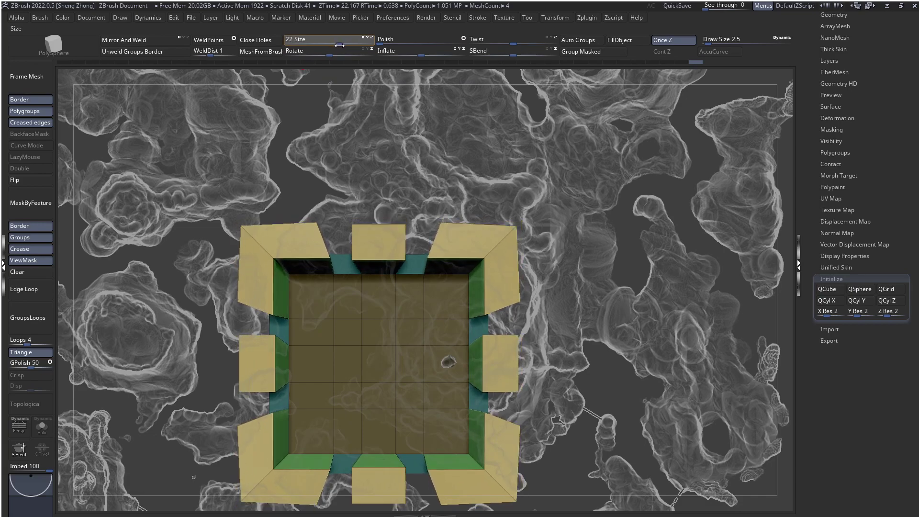
right_drag(340, 209, 327, 193)
key(ctrl+z)
drag(326, 193, 361, 168)
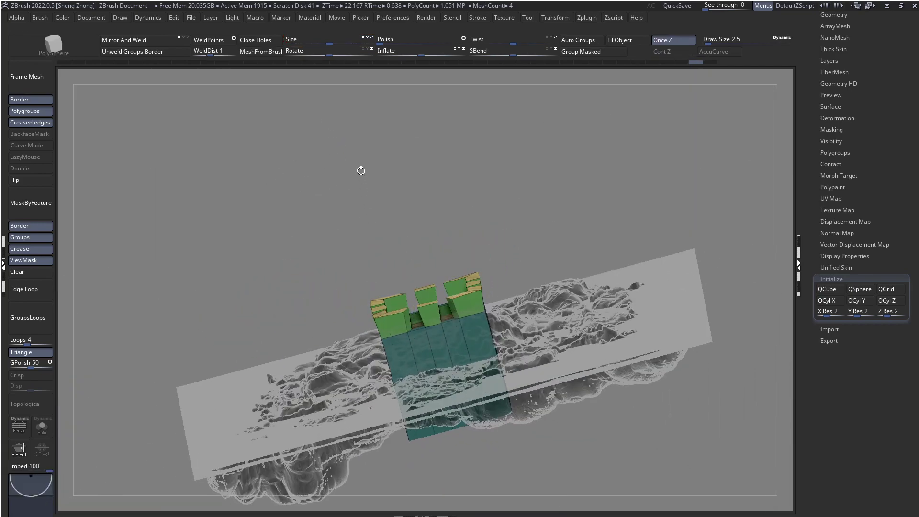
drag(330, 42, 333, 41)
key(ctrl+z)
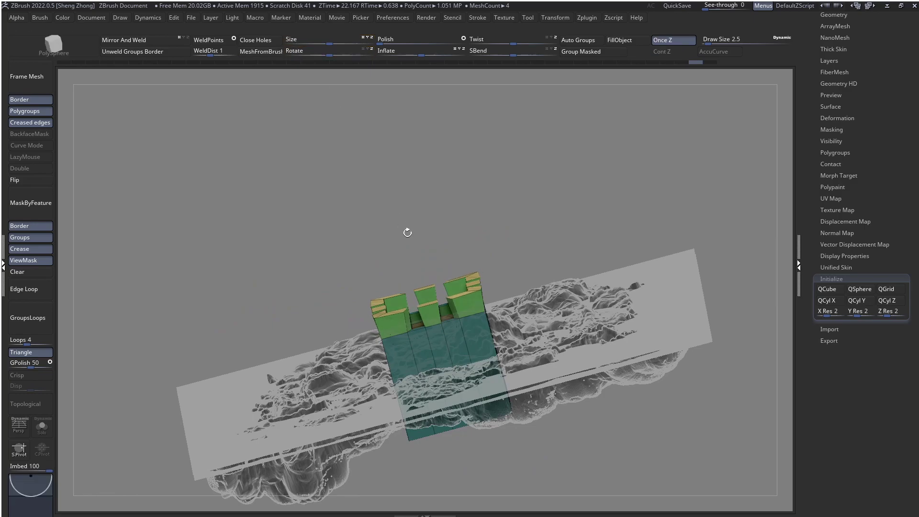
Clear the mask and frame the tower from directly above
shift+right_drag(407, 231, 408, 208)
click(35, 276)
shift+right_drag(201, 268, 237, 443)
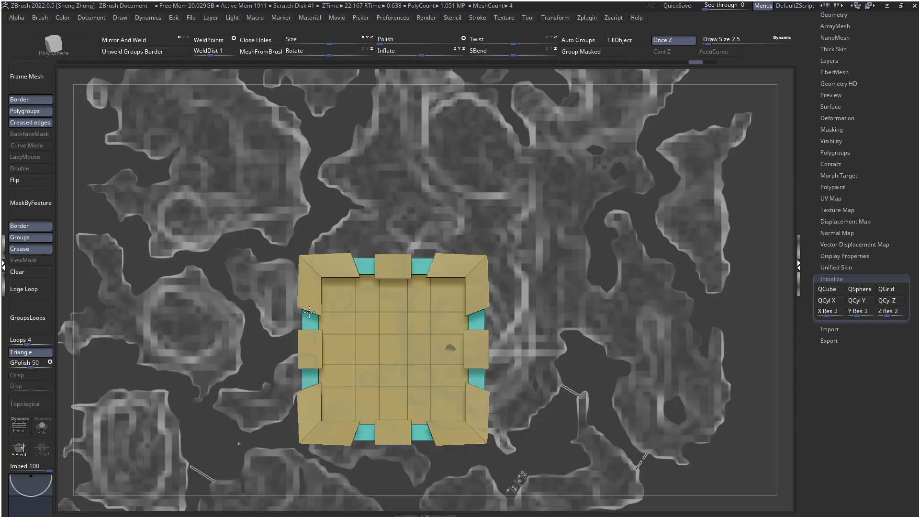
key(f)
key(f)
Append the tower mesh to the Zeth_MapDooda InsertMesh brush and try to save the updated brush
key(space)
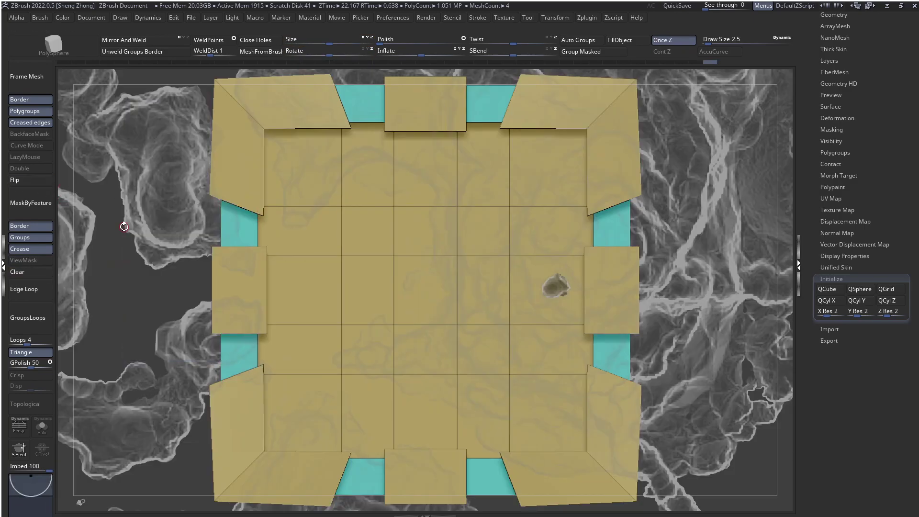
key(space)
click(131, 269)
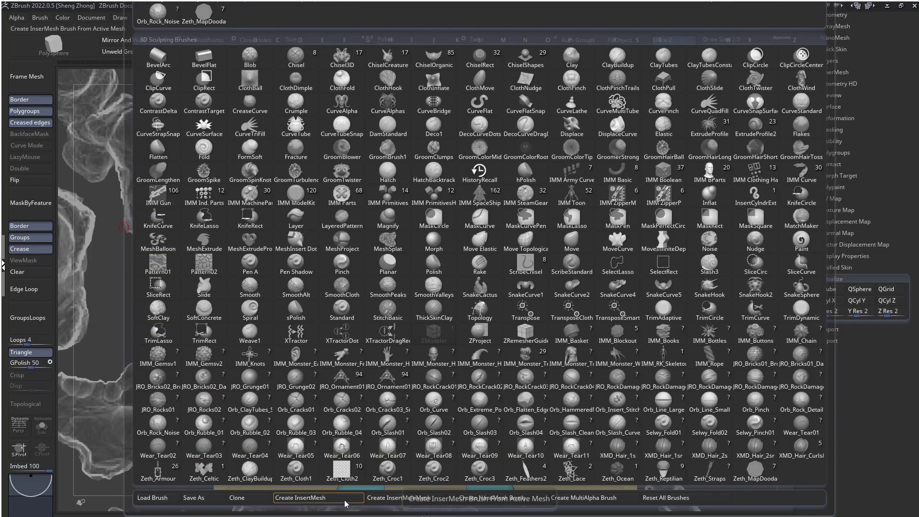
click(584, 457)
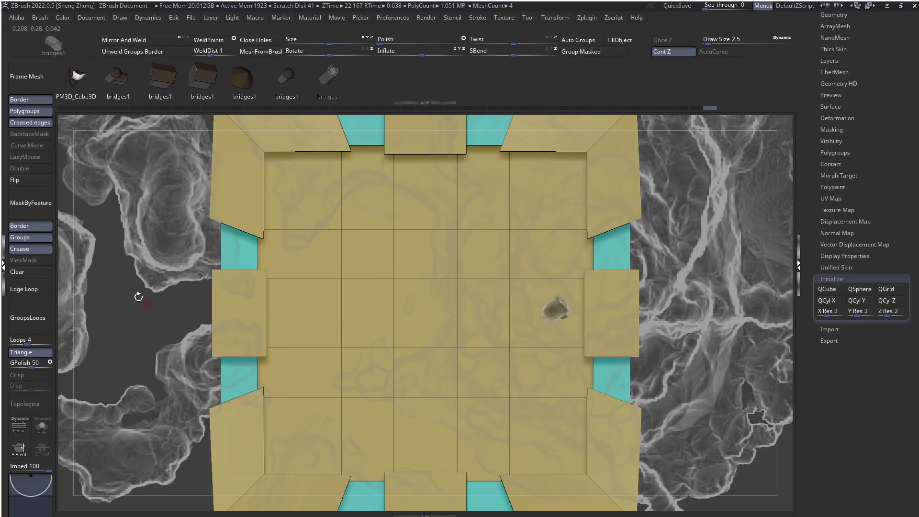
key(space)
click(144, 304)
click(316, 498)
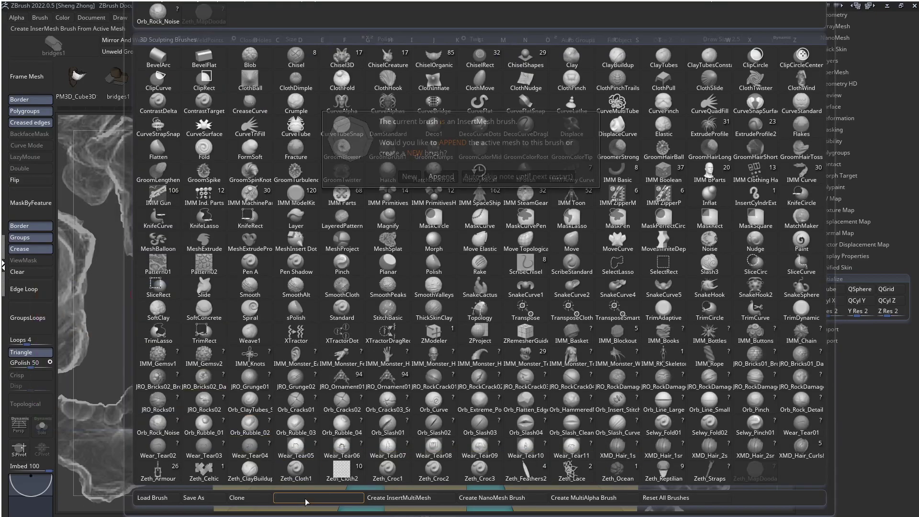
click(448, 176)
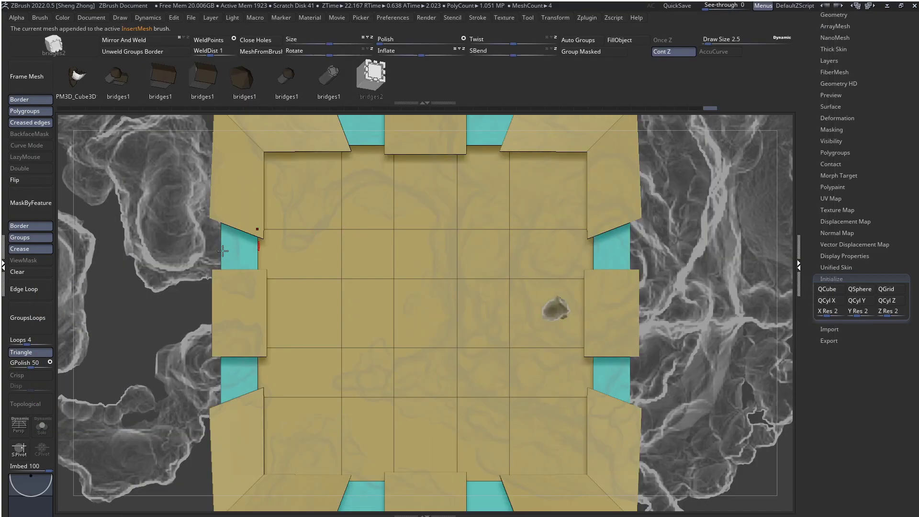
key(space)
click(186, 234)
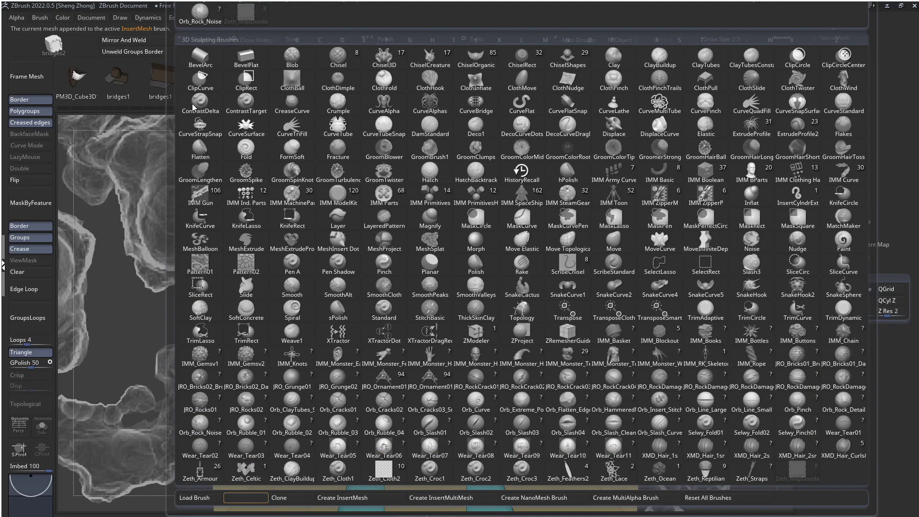
key(Escape)
Bring up the subtool list and make the waterplane subtool active
mouse_move(416, 280)
ctrl+right_down()
mouse_move(369, 170)
mouse_move(374, 177)
ctrl+right_up()
key(shift+f)
key(shift+f)
drag(871, 115, 861, 175)
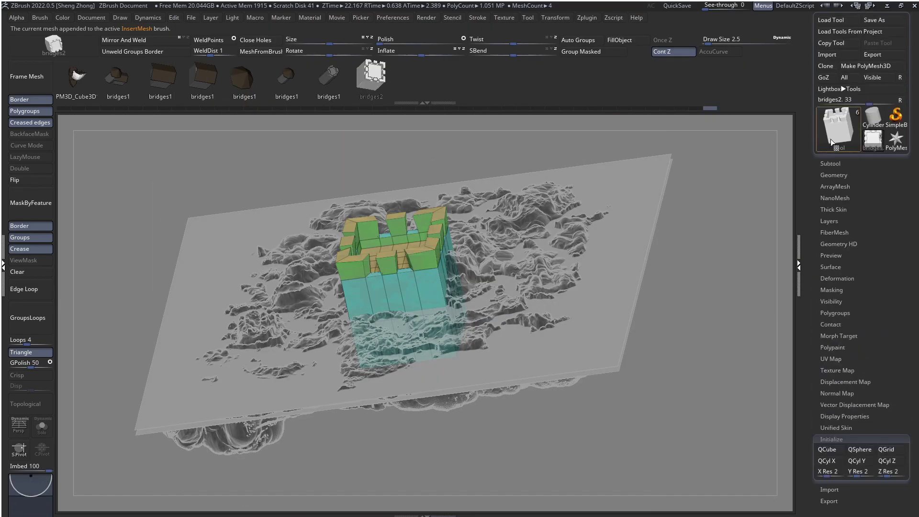
click(830, 164)
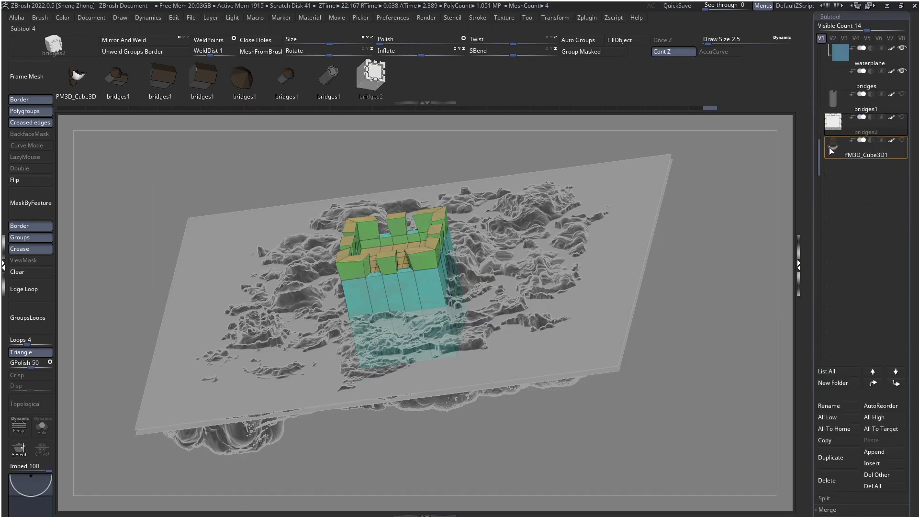
click(843, 61)
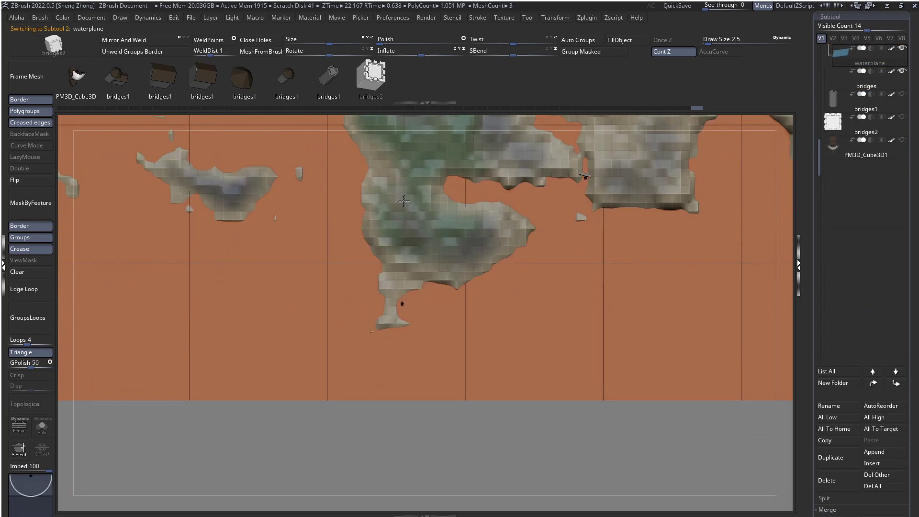
Try inserting the last bridges1 mesh on the island beside the narrow coastal neck, and undo the insertion
right_drag(403, 201, 598, 375)
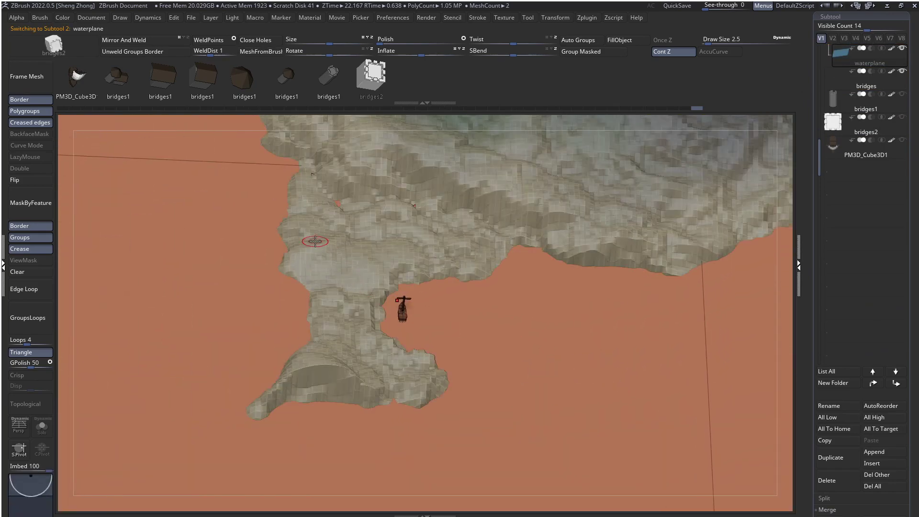
right_drag(351, 195, 329, 117)
alt+right_drag(400, 212, 357, 268)
key(shift+f)
key(shift+f)
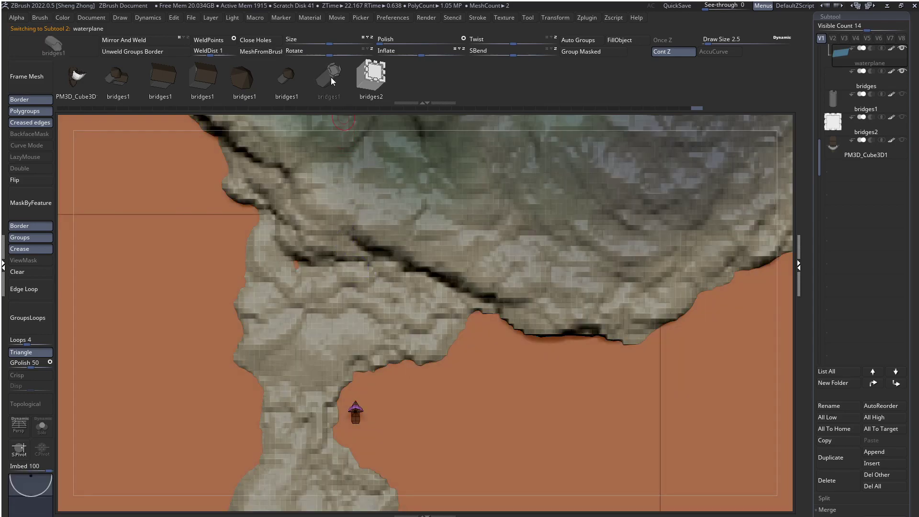
drag(328, 77, 409, 81)
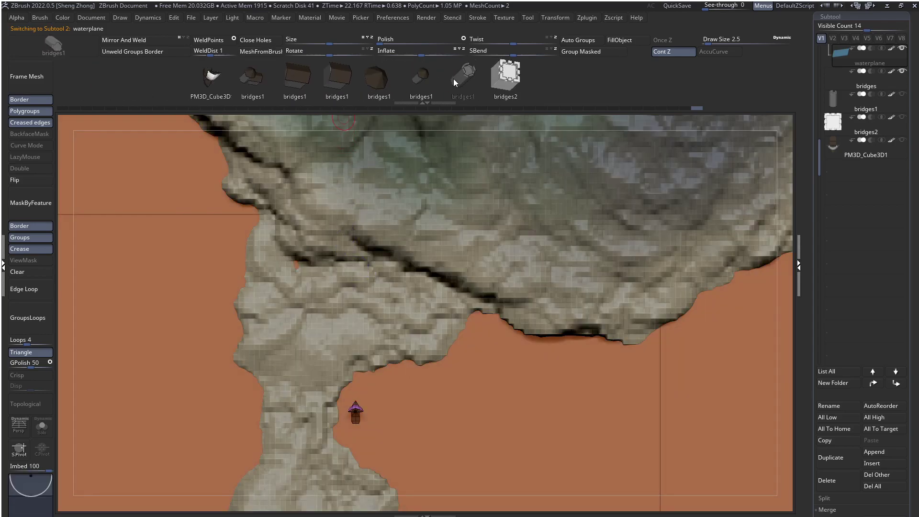
right_drag(395, 225, 569, 80)
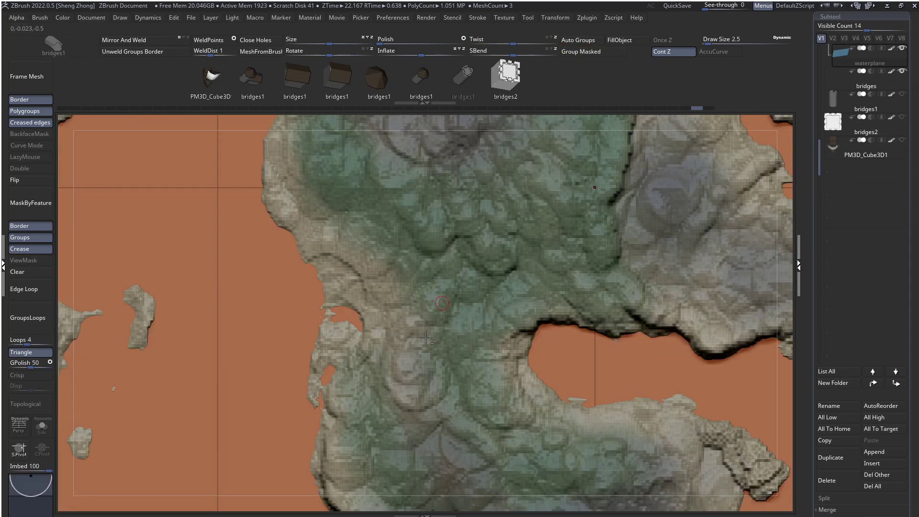
alt+right_drag(447, 503, 374, 257)
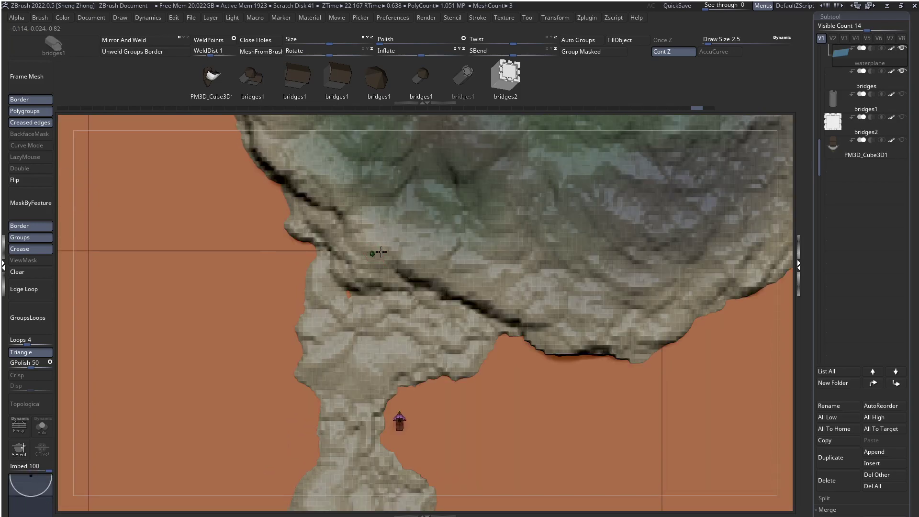
drag(381, 251, 405, 255)
key(ctrl+z)
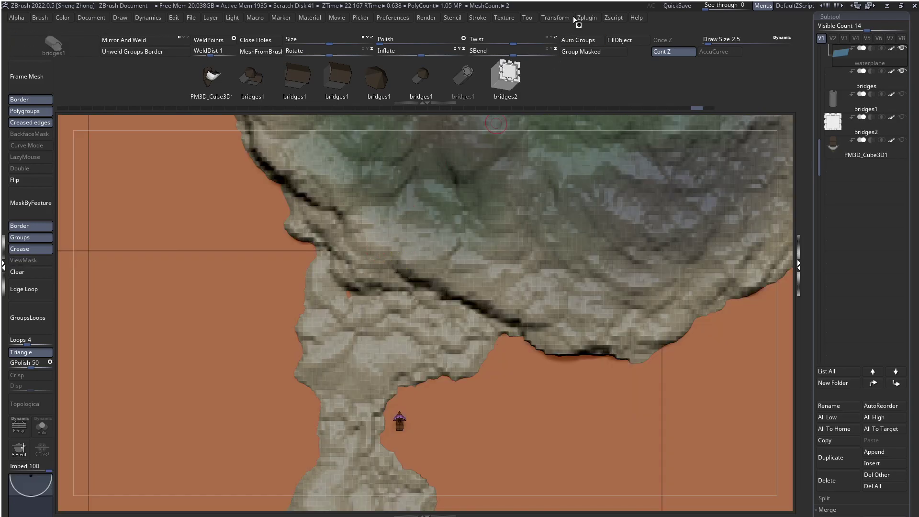
Check the symmetry activation option and show the surrounding subtools as ghosted transparency
click(566, 19)
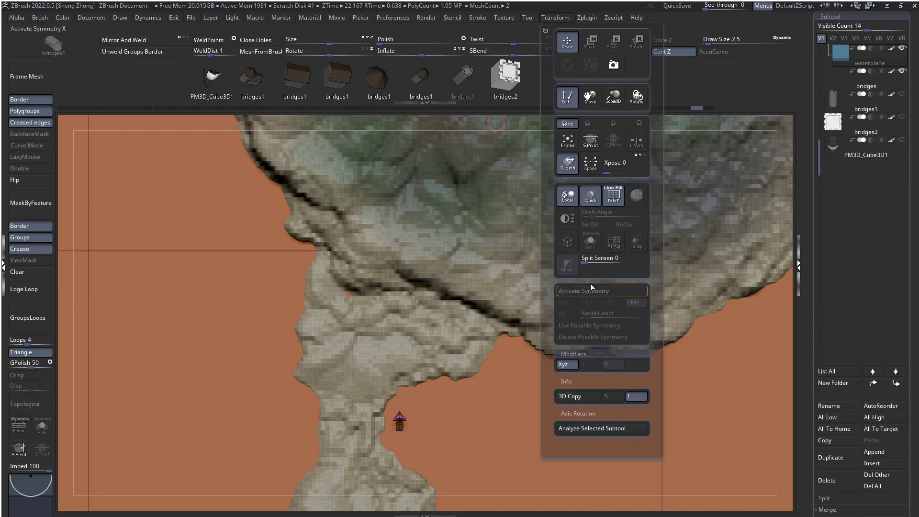
key(shift+t)
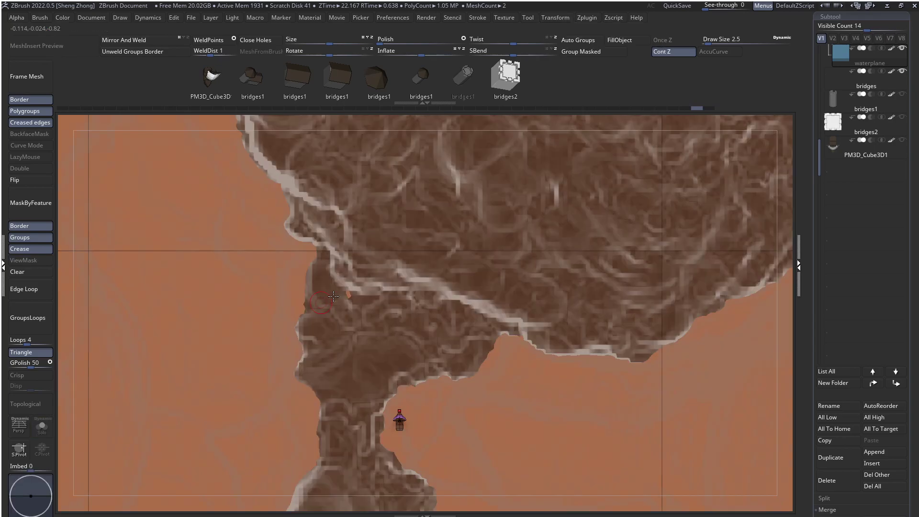
Try inserting the last bridges1 mesh on the ridge above the coastal neck, and undo the insertion
drag(376, 257, 388, 265)
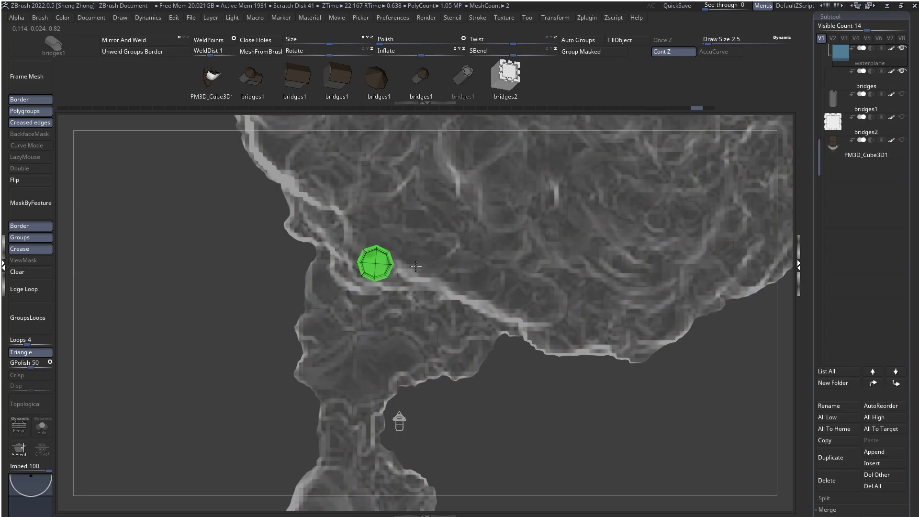
right_drag(418, 269, 437, 221)
key(ctrl+z)
Insert a smaller round battlemented tower on the ridge above the coastal neck, with polyframe colours displayed
key(shift+t)
right_drag(421, 402, 405, 414)
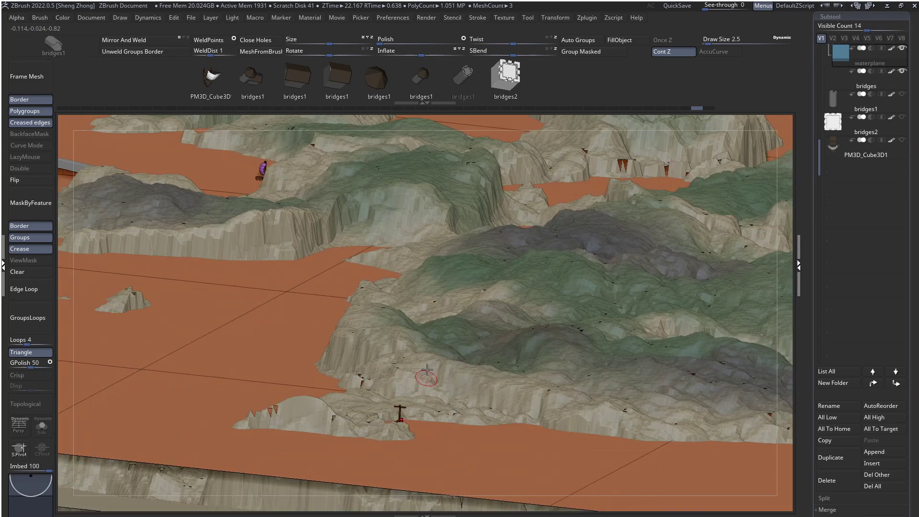
shift+right_drag(423, 370, 367, 312)
key(shift+t)
key(shift+f)
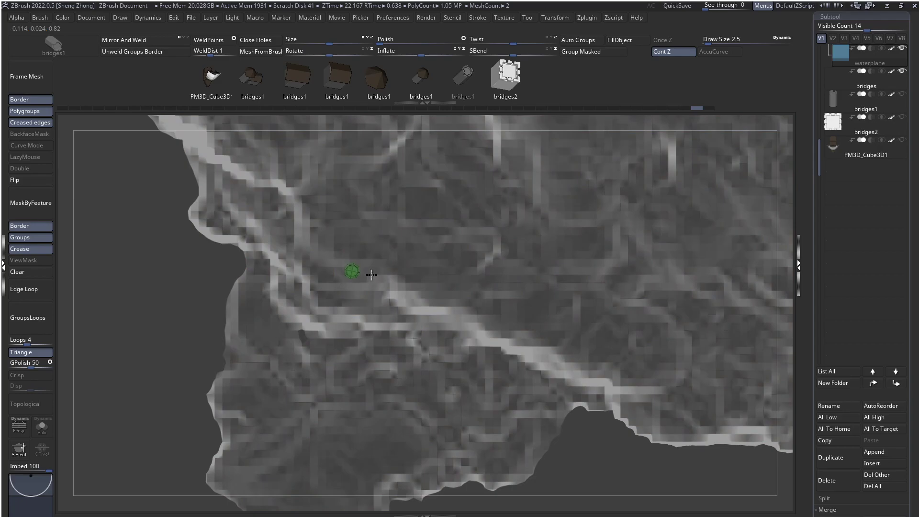
right_drag(382, 278, 349, 309)
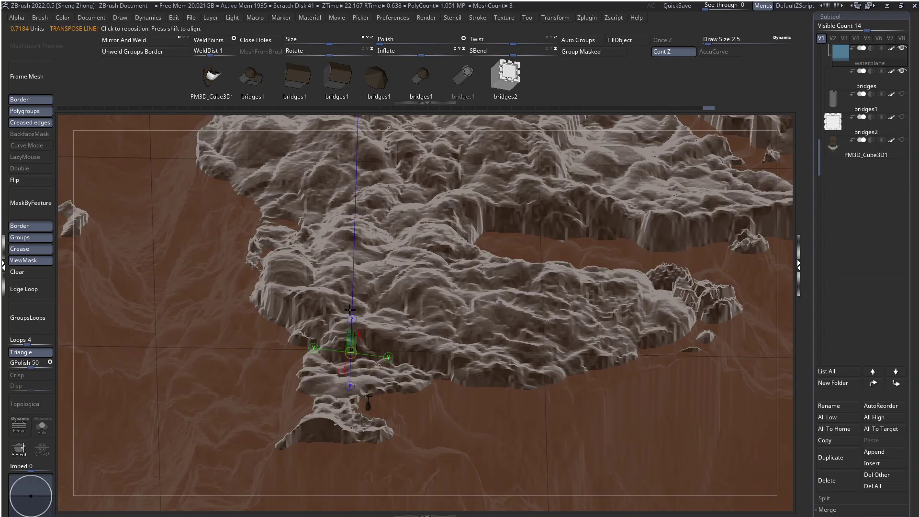
Raise the inserted round tower vertically until it stands out of the ridge terrain
right_drag(413, 338, 360, 237)
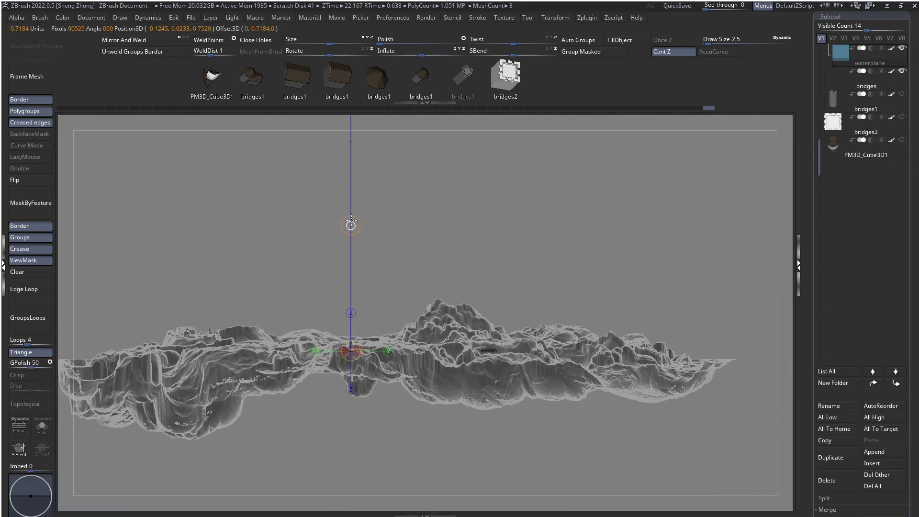
shift+drag(351, 221, 351, 218)
key(q)
mouse_move(350, 221)
ctrl+right_down()
mouse_move(375, 338)
mouse_move(458, 388)
ctrl+right_up()
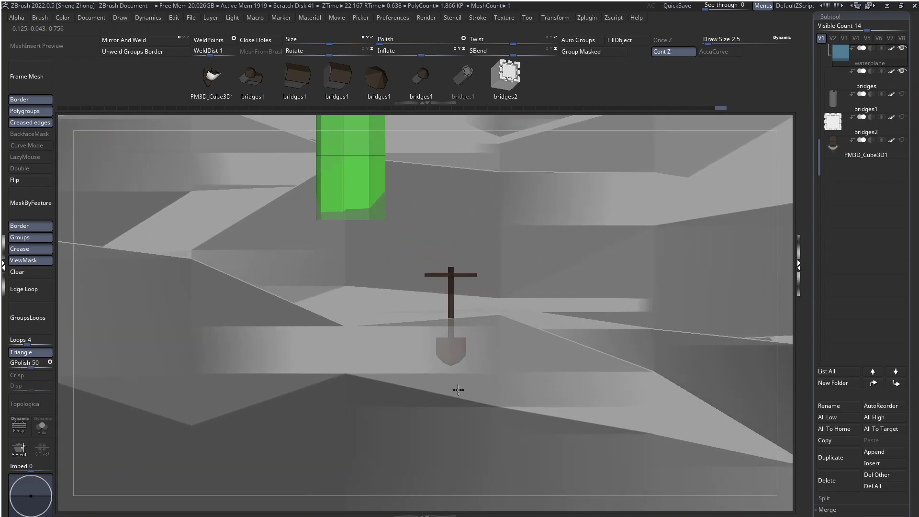
alt+right_drag(348, 243, 339, 369)
key(w)
shift+drag(364, 321, 362, 220)
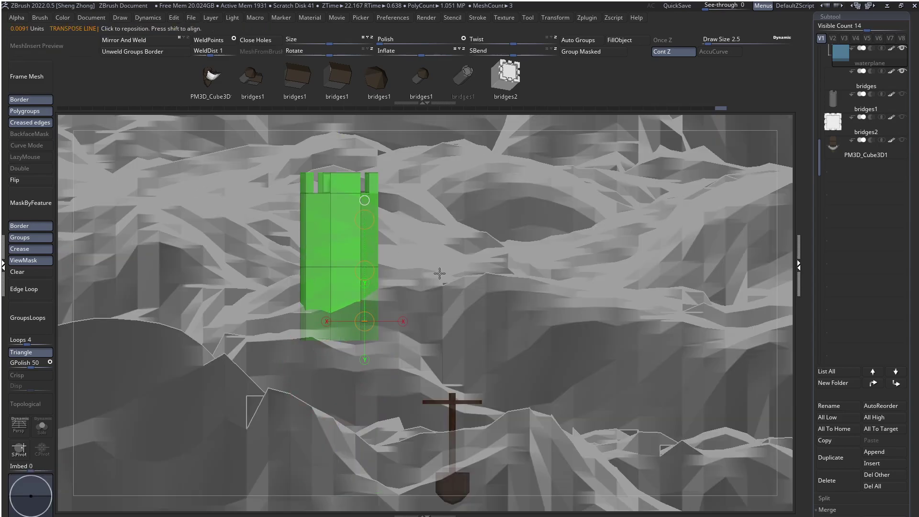
Examine the round tower's placement on the ridge from above
mouse_move(439, 273)
right_down()
mouse_move(418, 344)
mouse_move(383, 316)
mouse_move(368, 272)
mouse_move(339, 375)
mouse_move(348, 416)
mouse_move(416, 339)
mouse_move(391, 328)
right_up()
key(w)
key(q)
click(390, 329)
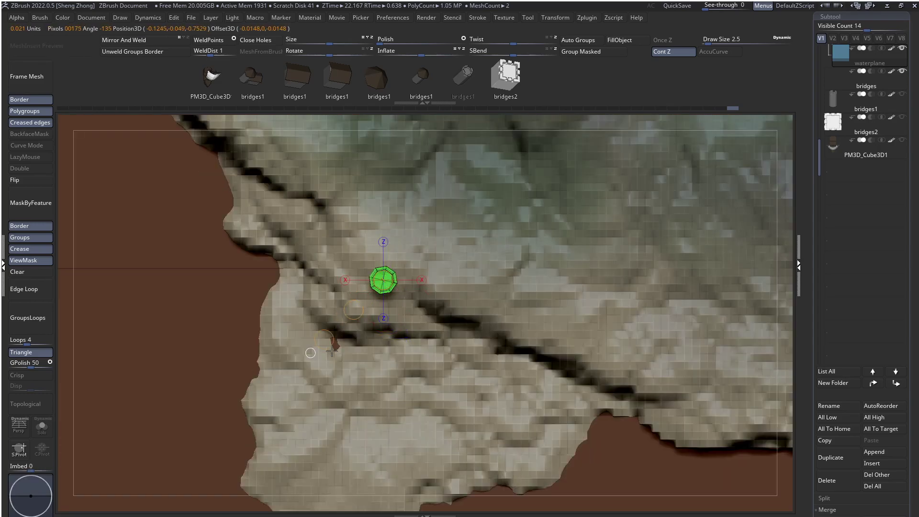
mouse_move(370, 327)
ctrl+right_down()
mouse_move(400, 431)
mouse_move(392, 390)
mouse_move(401, 352)
mouse_move(389, 312)
mouse_move(373, 407)
mouse_move(361, 334)
mouse_move(368, 343)
ctrl+right_up()
key(q)
right_drag(390, 309, 385, 275)
Insert the first bridges1 mesh, a round tower with attached house, on the flat ground above the neck, retrying its size and rotation
right_drag(359, 344, 295, 132)
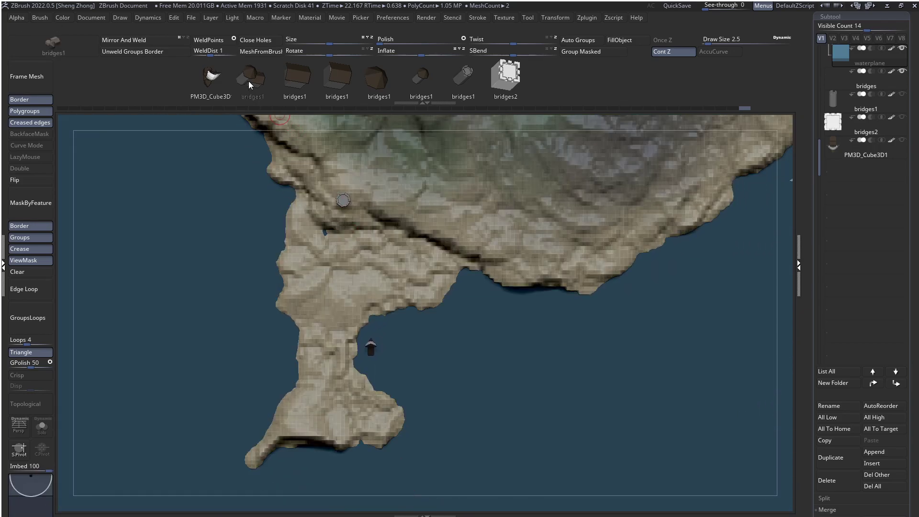
ctrl+right_drag(335, 402, 313, 321)
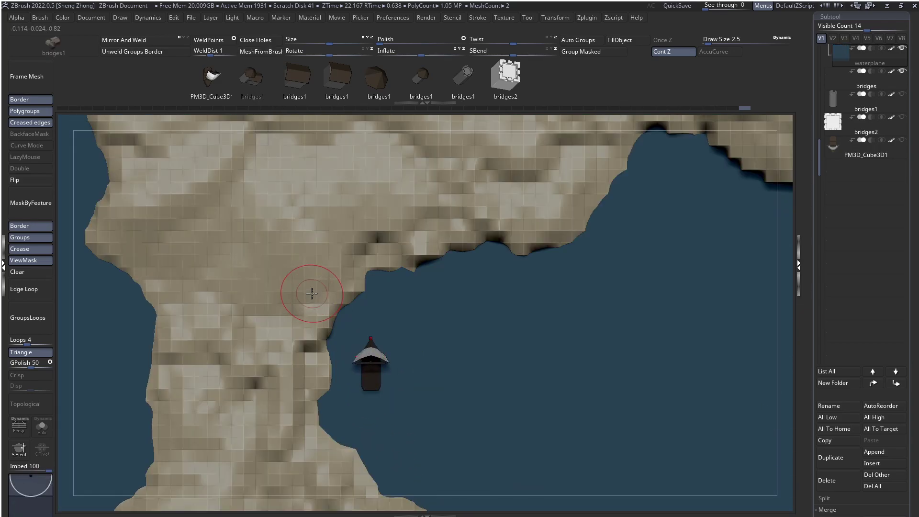
key(ctrl+z)
drag(313, 298, 315, 299)
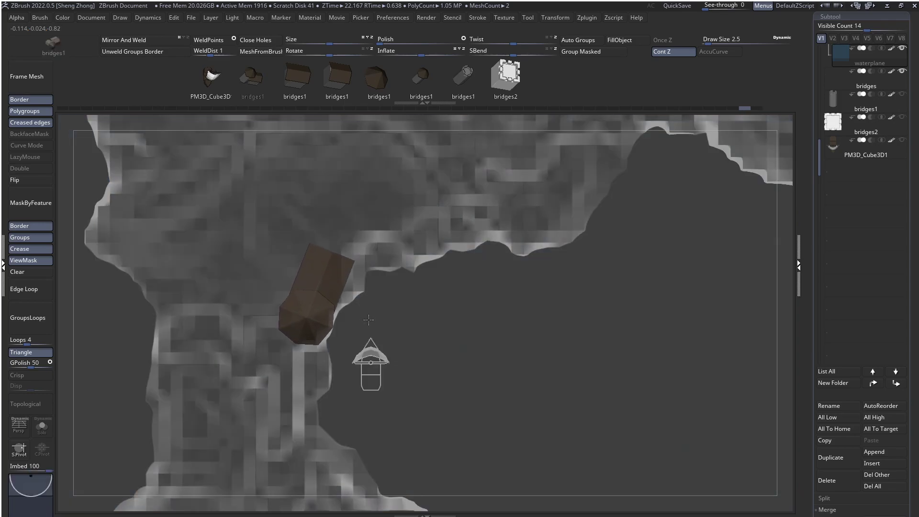
drag(352, 310, 349, 306)
right_drag(348, 306, 328, 334)
alt+click(309, 277)
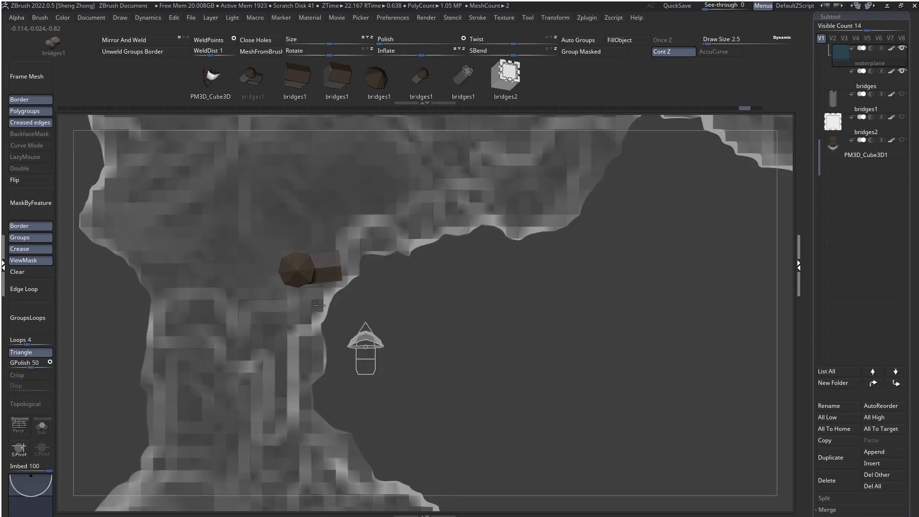
mouse_move(315, 281)
mouse_down()
mouse_move(154, 227)
mouse_move(318, 278)
mouse_up()
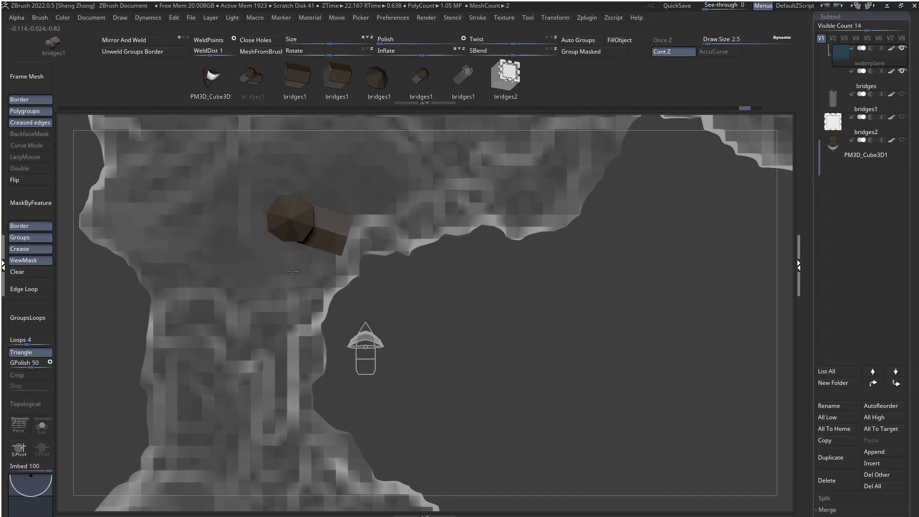
drag(299, 259, 238, 240)
Raise the round tower with attached house until it stands on the coastal ground
right_drag(238, 240, 317, 352)
key(w)
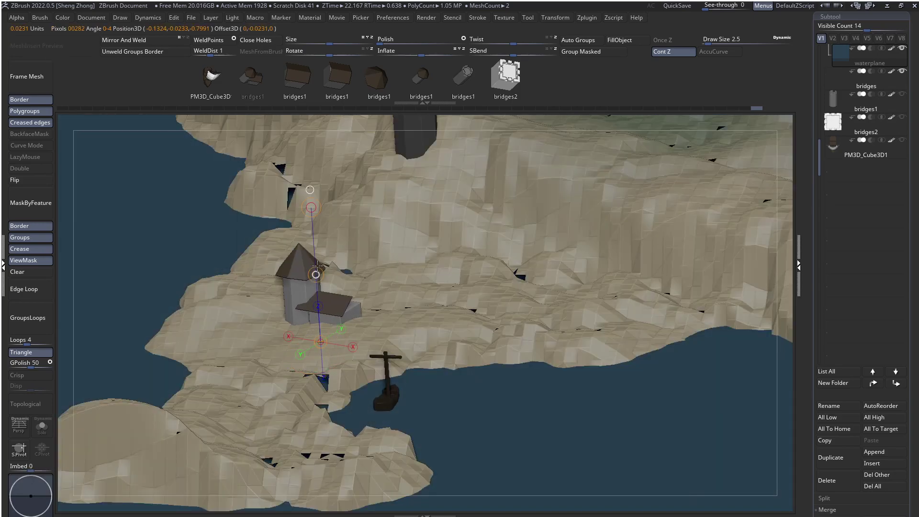
key(q)
Insert the third bridges1 mesh, a small gabled house, on the coast beside the tower house
mouse_move(311, 251)
right_down()
mouse_move(317, 315)
mouse_move(350, 312)
mouse_move(338, 277)
mouse_move(399, 340)
mouse_move(279, 306)
right_up()
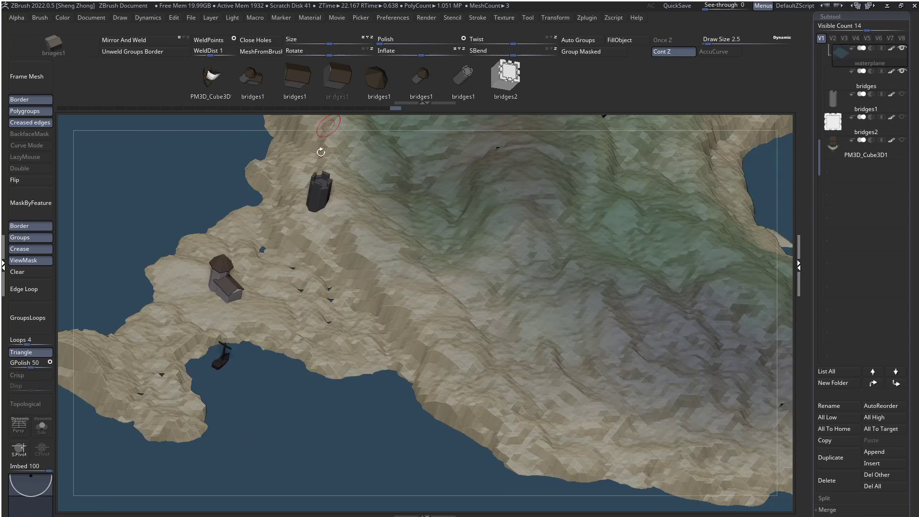
shift+right_drag(321, 247, 354, 296)
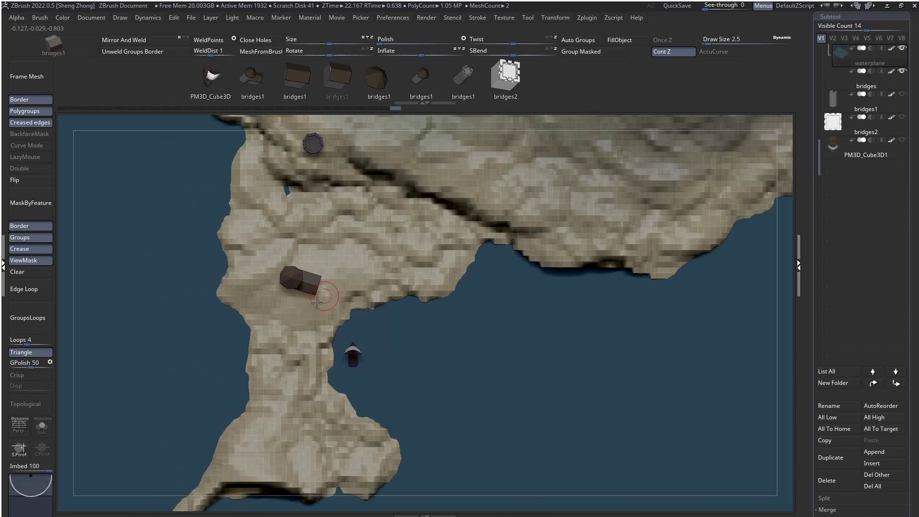
key(ctrl+z)
ctrl+right_drag(283, 328, 319, 369)
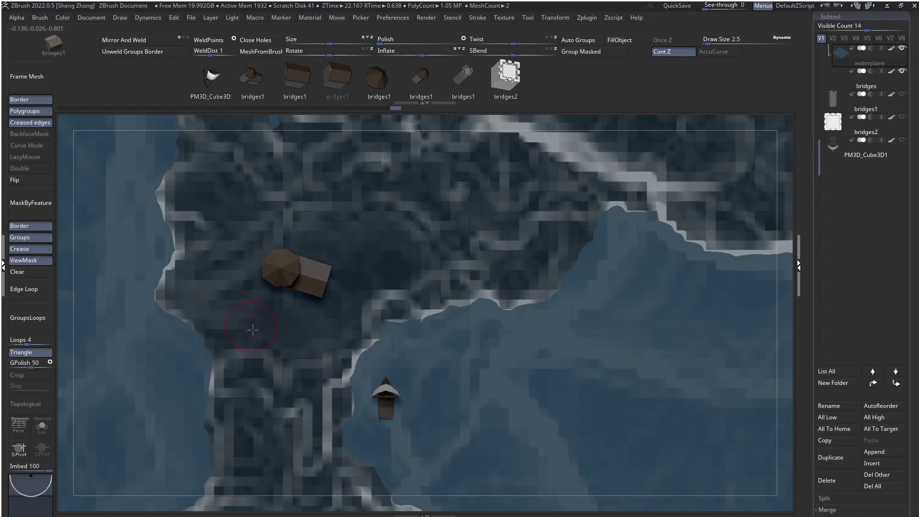
mouse_move(253, 329)
mouse_down()
mouse_move(266, 332)
mouse_move(243, 318)
mouse_up()
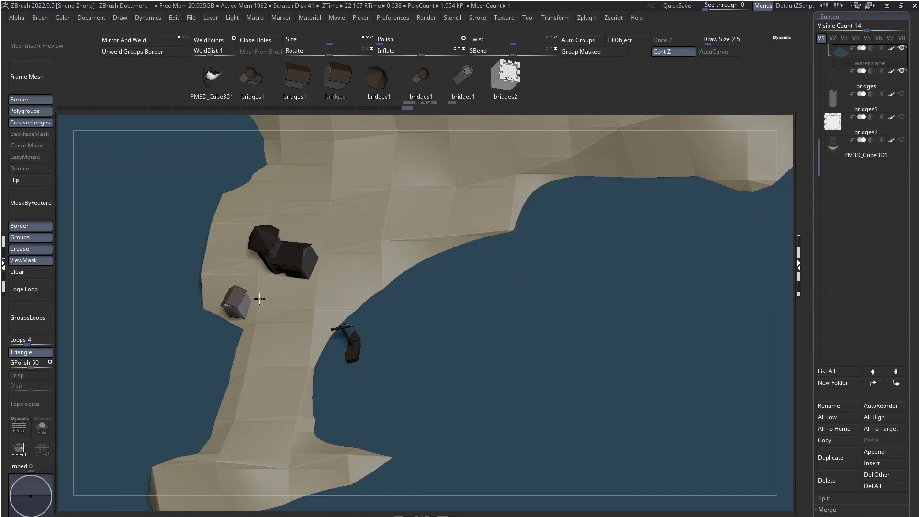
Insert another small gabled house at the start of the coastal neck and raise it above the ground
drag(268, 316, 285, 331)
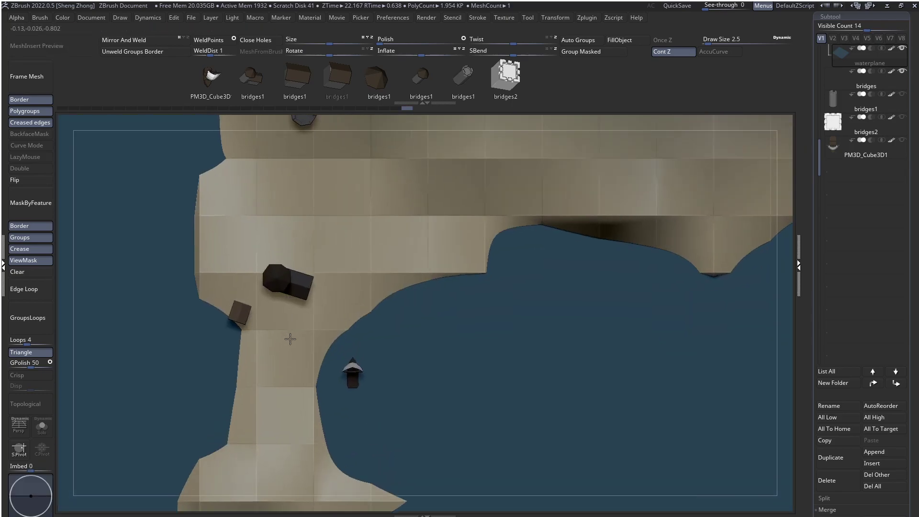
mouse_move(292, 334)
mouse_down()
mouse_move(274, 364)
mouse_move(282, 348)
mouse_move(256, 344)
mouse_move(284, 339)
mouse_up()
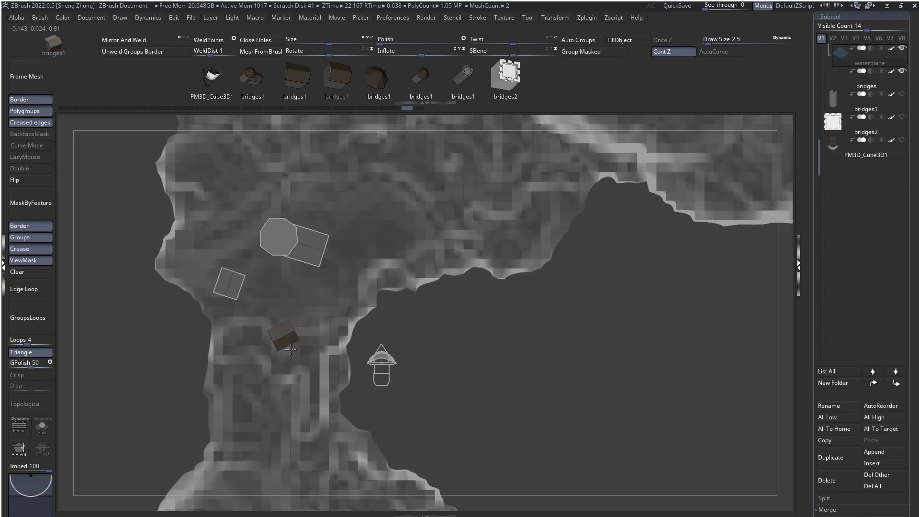
right_drag(290, 349, 264, 322)
key(w)
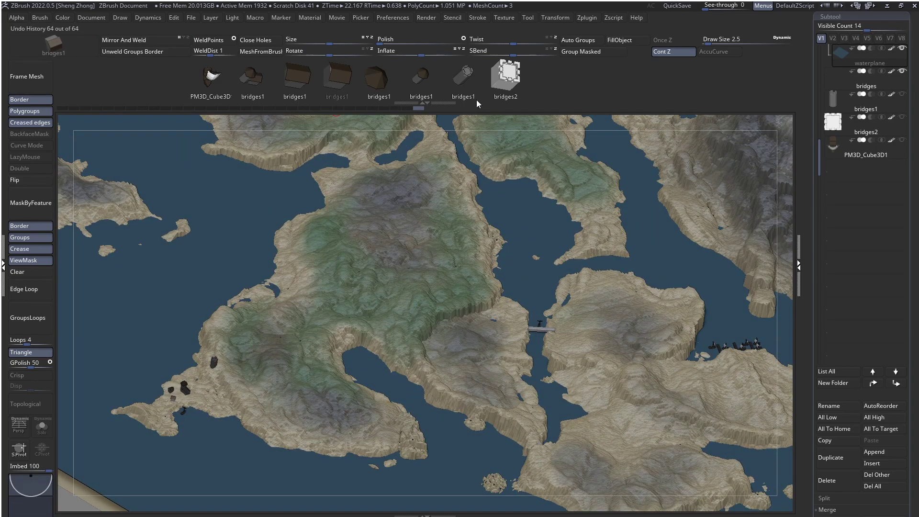
Insert the bridges2 castle tower on the shore beside the wooden docks and moored boats
right_drag(390, 231, 368, 278)
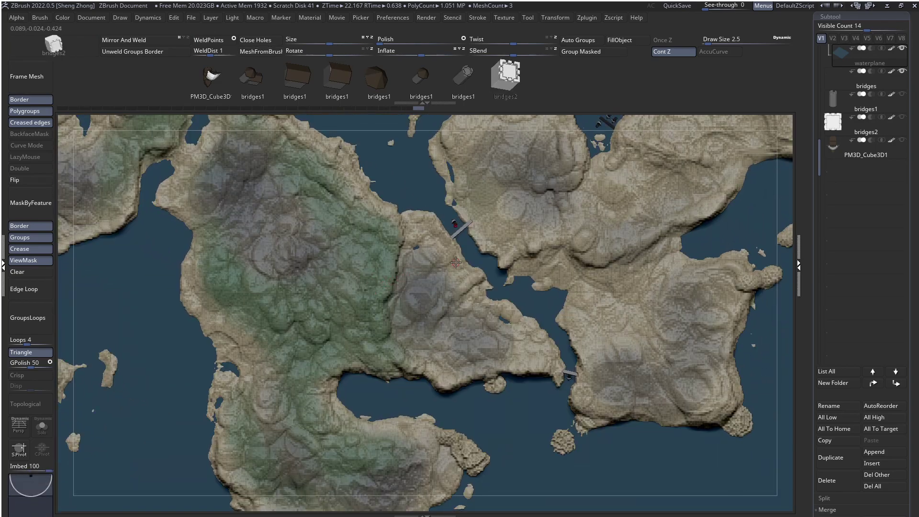
ctrl+right_drag(456, 262, 405, 277)
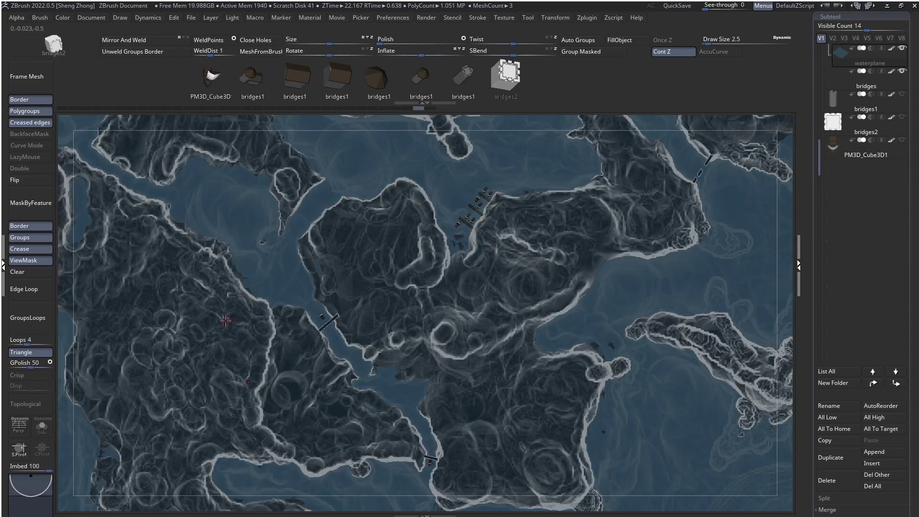
key(u)
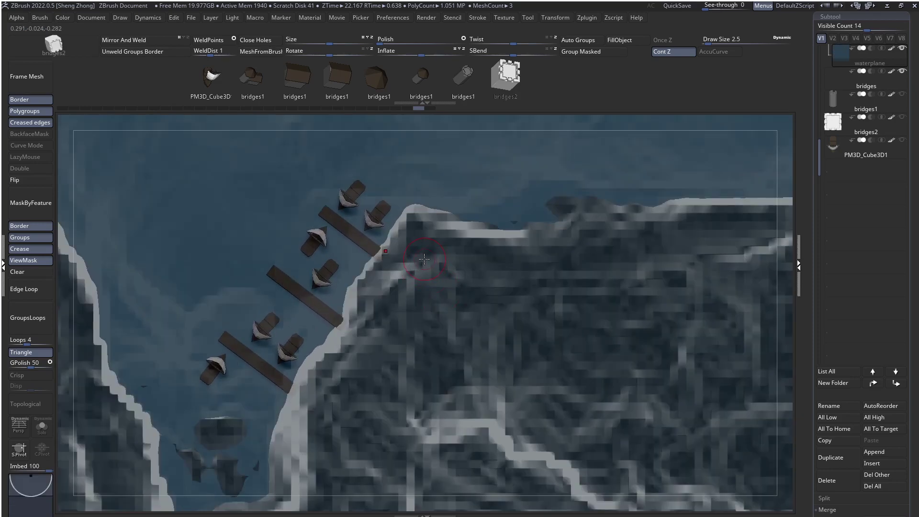
mouse_move(424, 259)
mouse_down()
mouse_move(411, 292)
mouse_move(399, 290)
mouse_up()
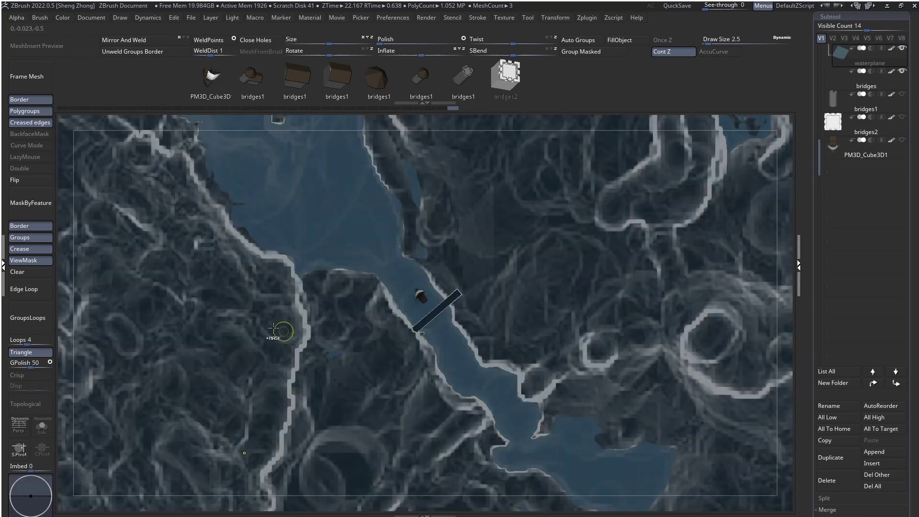
Insert the bridges2 castle tower on the slope below the volcano crater and raise it out of the terrain
alt+click(260, 298)
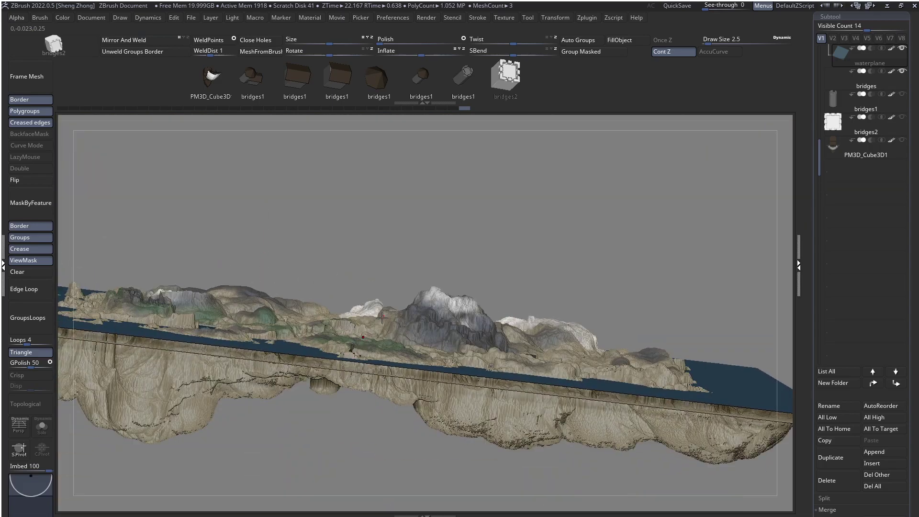
right_drag(382, 317, 292, 424)
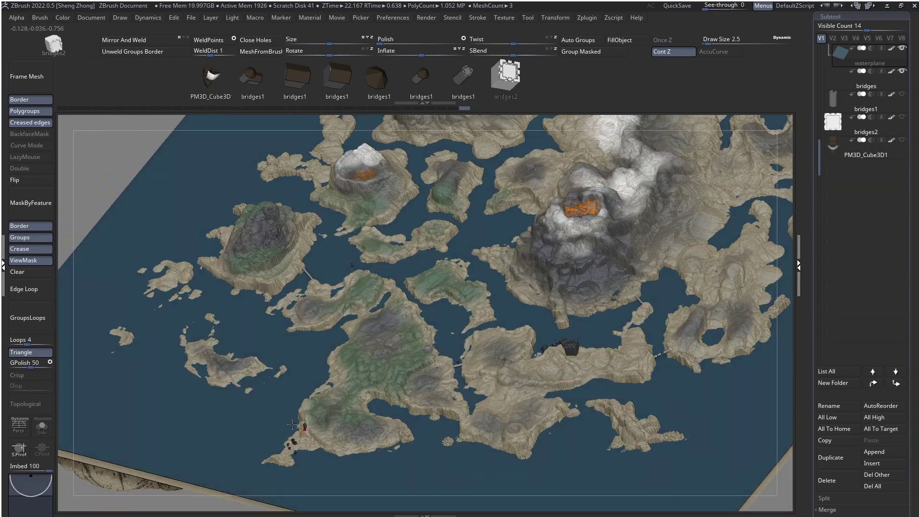
right_drag(338, 206, 365, 333)
right_drag(548, 335, 432, 304)
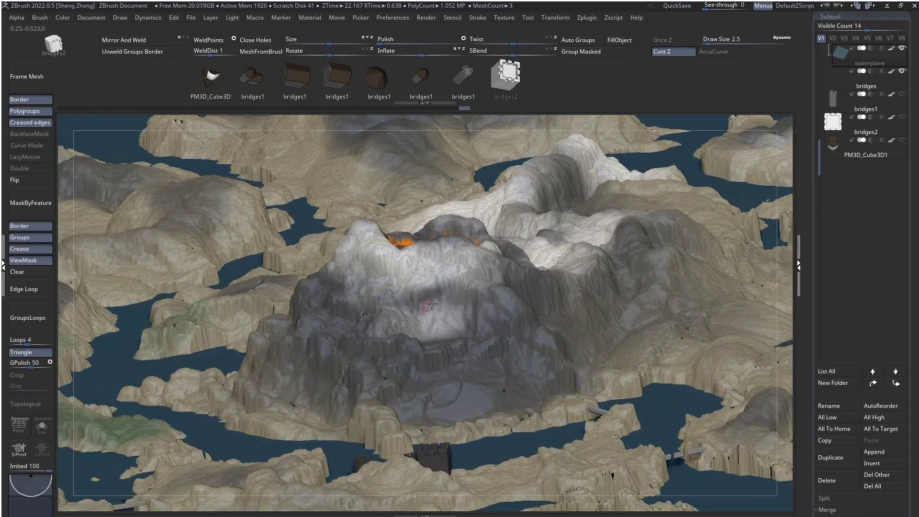
right_drag(493, 300, 457, 352)
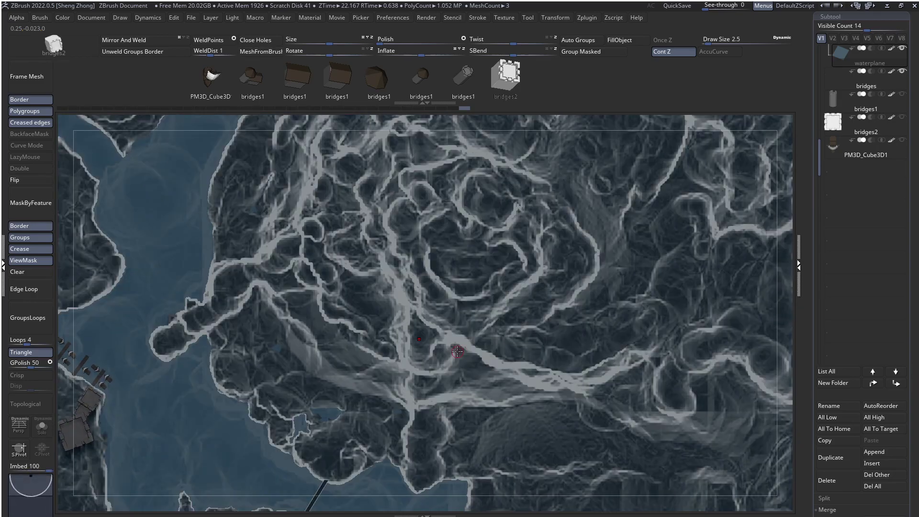
drag(457, 351, 467, 366)
right_drag(466, 366, 454, 319)
key(w)
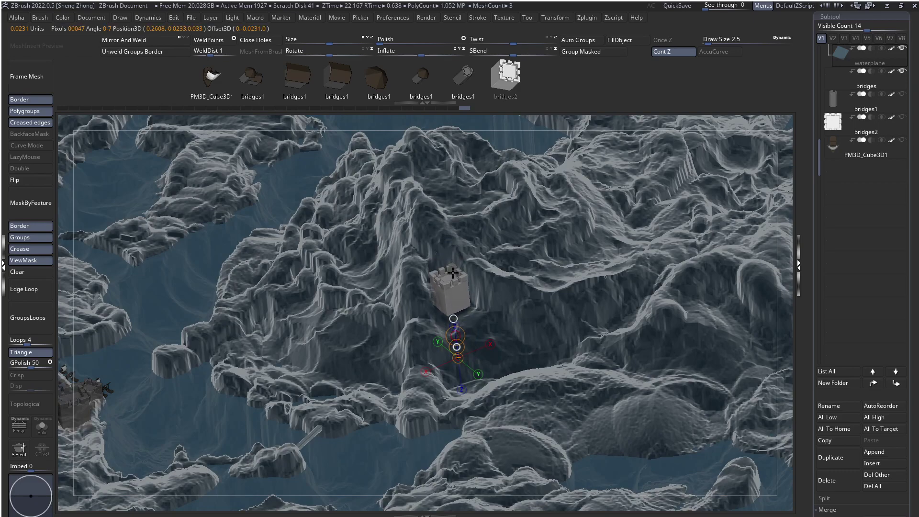
Insert the last bridges1 mesh, the round battlemented tower, on the volcano's slope and raise it above the surface
ctrl+right_drag(461, 315, 425, 127)
key(shift+t)
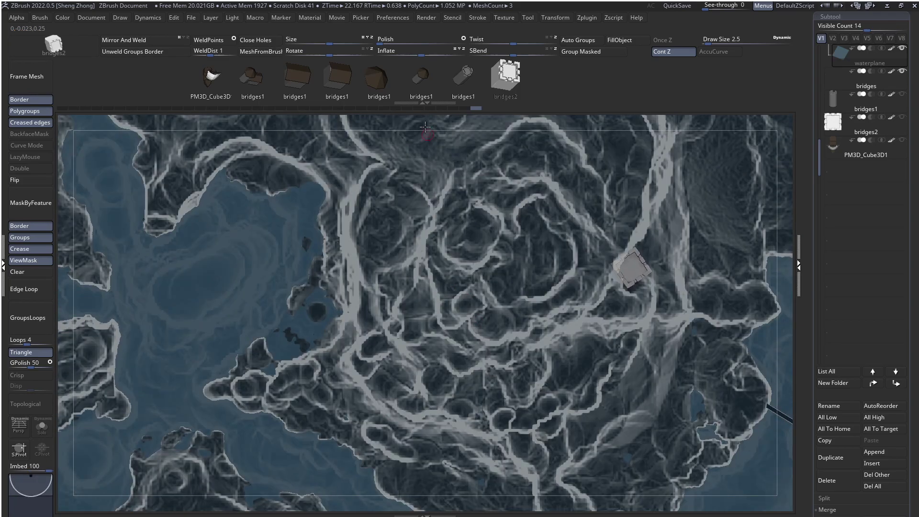
alt+click(473, 332)
drag(481, 343, 481, 342)
right_drag(474, 329, 469, 264)
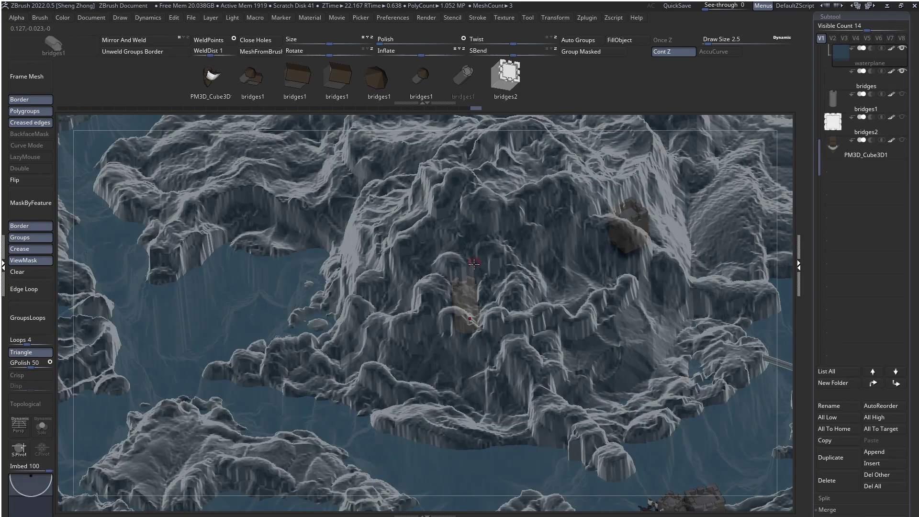
key(w)
drag(467, 308, 449, 143)
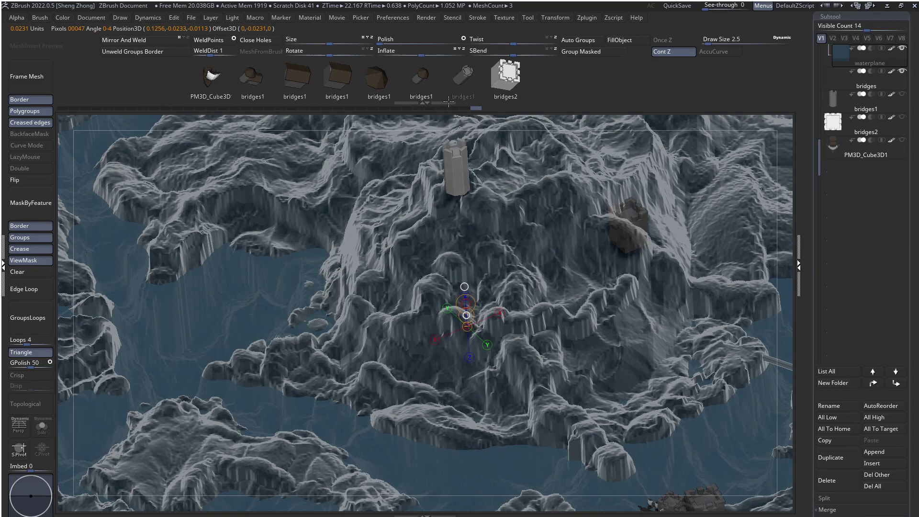
Move the round battlemented tower sideways onto the rim of the volcano's lava crater
shift+right_drag(448, 201, 438, 357)
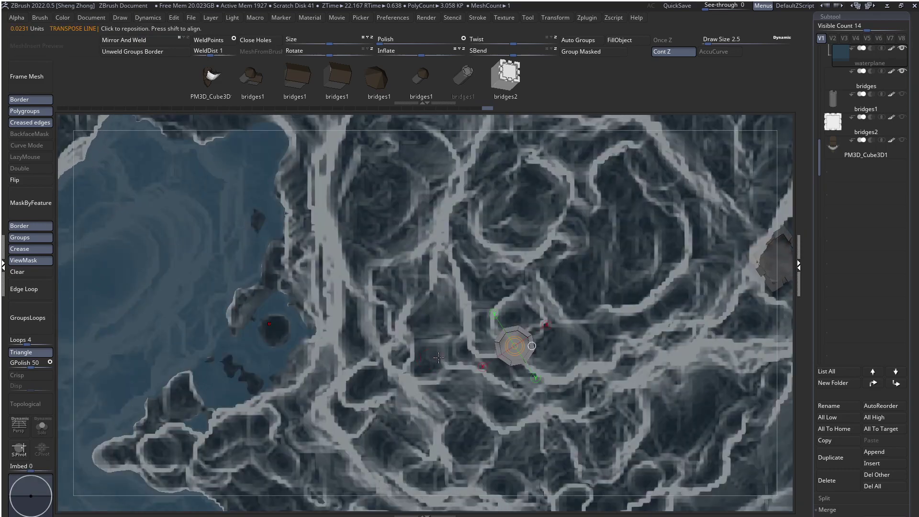
drag(504, 348, 369, 346)
drag(442, 348, 448, 321)
ctrl+right_drag(447, 322, 406, 430)
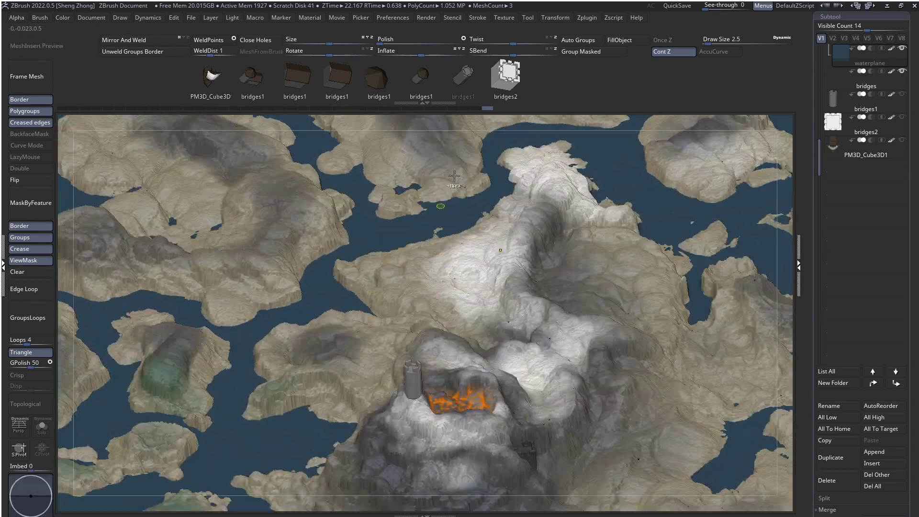
Insert the bridges2 castle tower on the volcano slope and raise it beside the round battlemented tower at the crater rim
click(505, 76)
right_drag(401, 356, 403, 397)
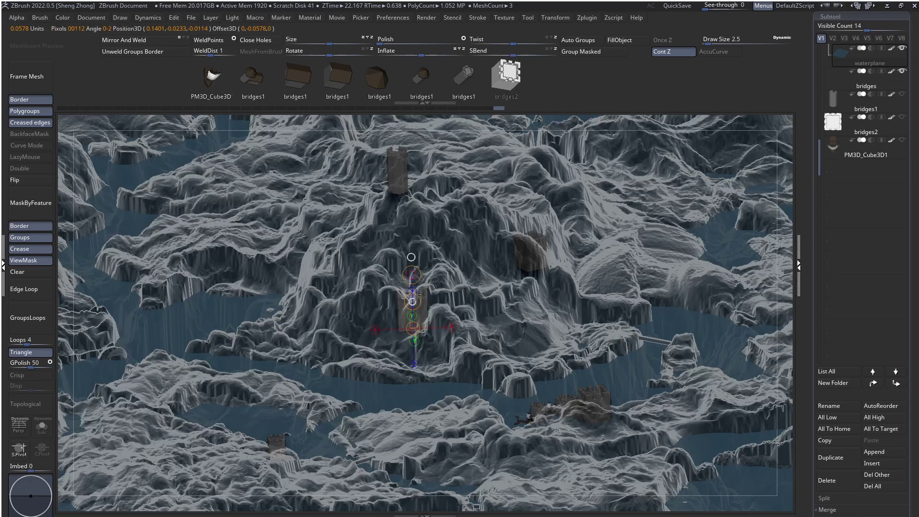
drag(416, 294, 422, 173)
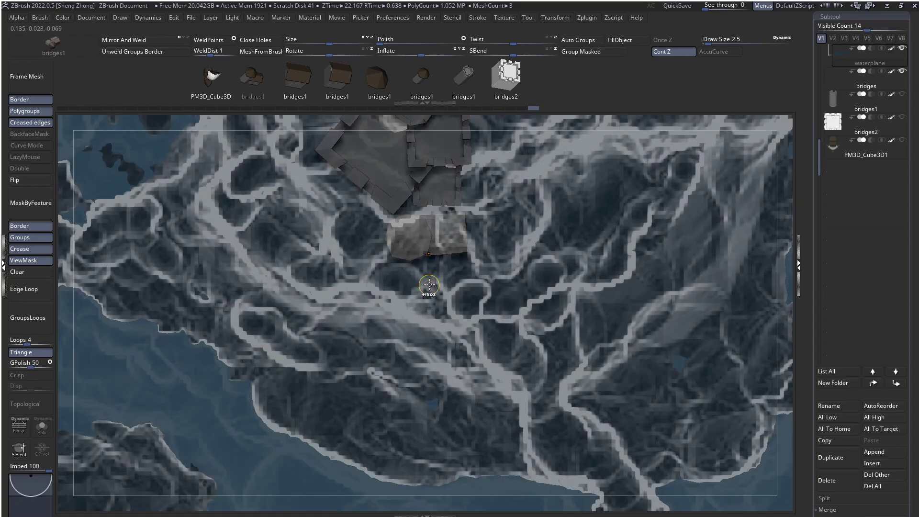
Insert the bridges1 house with the conical-roofed turret against the small square tower of the crater-rim castle
key(space)
click(469, 307)
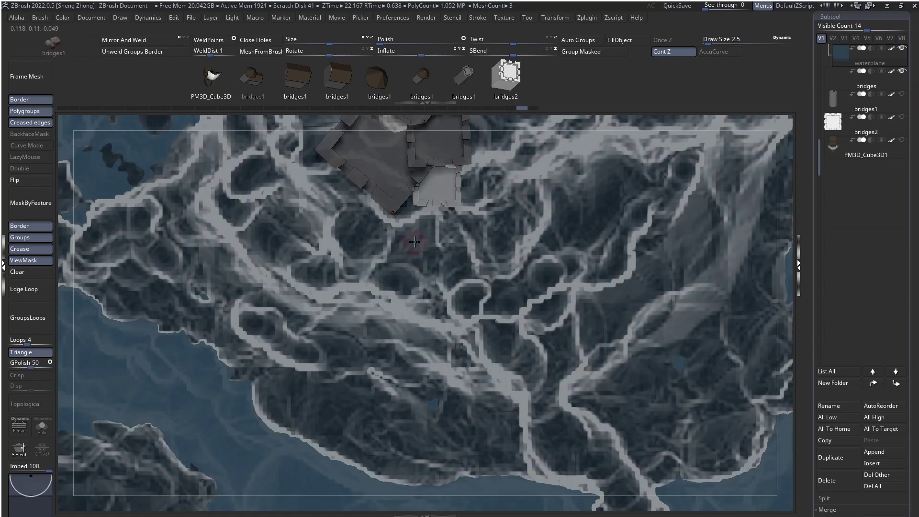
click(419, 235)
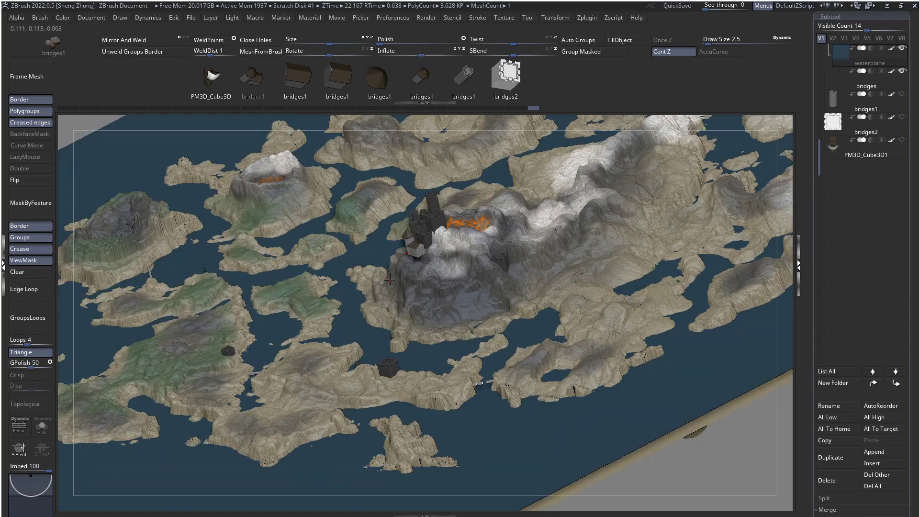
right_drag(389, 279, 432, 252)
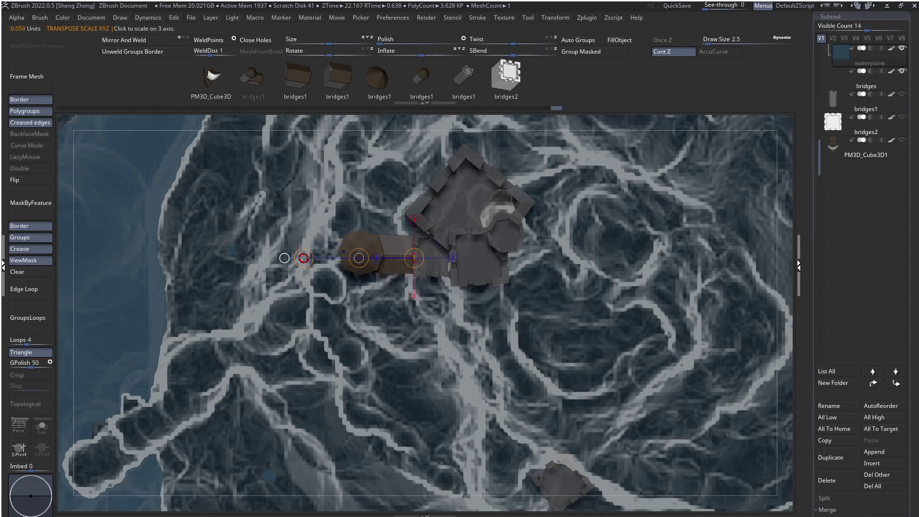
mouse_move(307, 259)
right_down()
mouse_move(424, 268)
mouse_move(426, 317)
mouse_move(349, 310)
right_up()
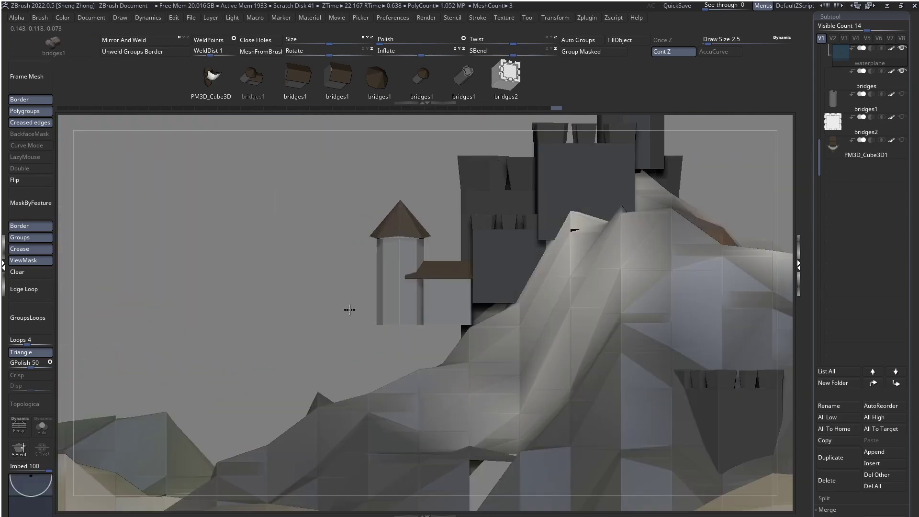
Adjust the turreted house's height against the castle wall and undo the last change
shift+drag(424, 301, 416, 203)
key(q)
mouse_move(416, 203)
ctrl+right_down()
mouse_move(246, 193)
mouse_move(498, 461)
mouse_move(398, 236)
ctrl+right_up()
right_drag(383, 268, 451, 296)
key(w)
drag(425, 271, 433, 285)
mouse_move(433, 285)
right_down()
mouse_move(498, 283)
mouse_move(430, 201)
mouse_move(459, 216)
mouse_move(428, 147)
right_up()
key(q)
key(ctrl+z)
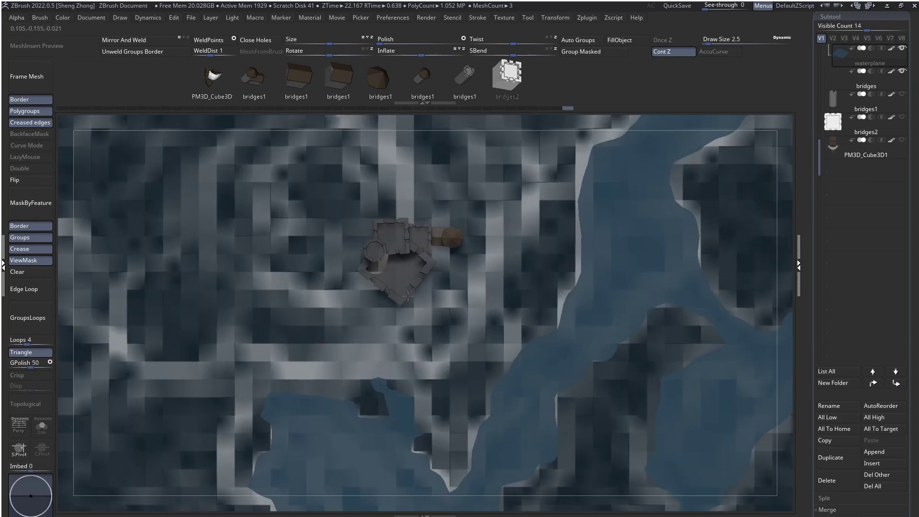
Insert the bridges2 tower below the pointed outer corner of the crater-rim castle and raise it against the corner
ctrl+right_drag(408, 296, 433, 302)
mouse_move(412, 316)
mouse_down()
mouse_move(417, 338)
mouse_move(418, 321)
mouse_move(407, 326)
mouse_up()
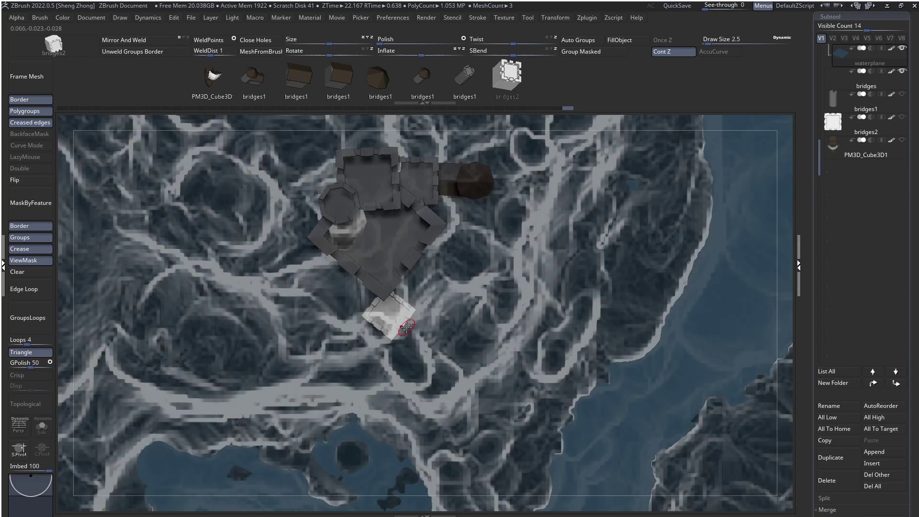
right_drag(407, 326, 393, 287)
key(ctrl+z)
right_click(383, 289)
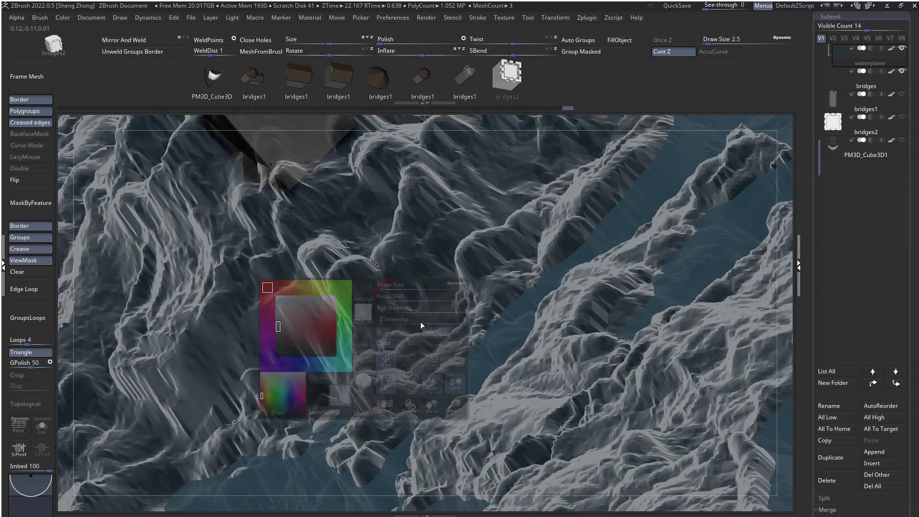
mouse_move(420, 322)
shift+right_down()
mouse_move(387, 301)
mouse_move(333, 197)
shift+right_up()
mouse_move(415, 337)
mouse_down()
mouse_move(422, 357)
mouse_move(429, 342)
mouse_up()
mouse_move(429, 342)
right_down()
mouse_move(406, 327)
mouse_move(419, 327)
right_up()
key(w)
drag(438, 329, 255, 305)
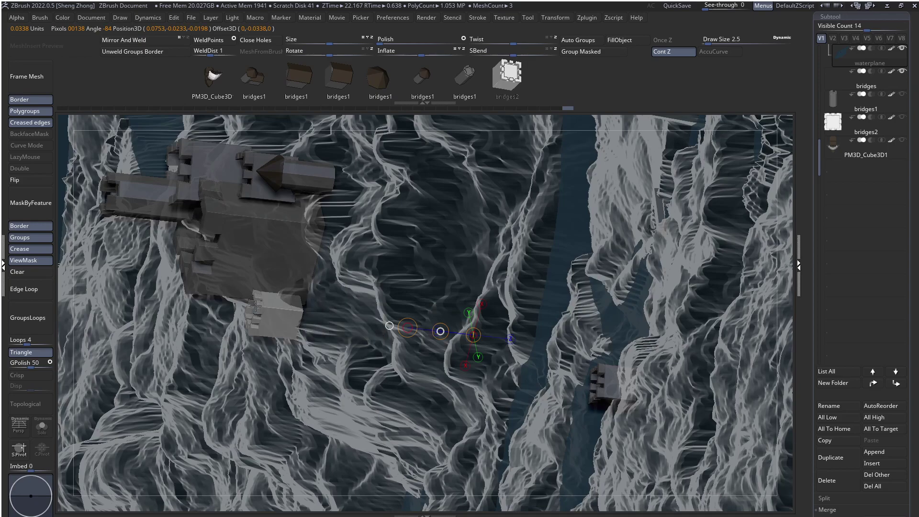
Insert another bridges2 tower near the turreted house and raise it against the adjoining side of the castle's large keep
key(q)
mouse_move(292, 293)
right_down()
mouse_move(330, 258)
mouse_move(337, 238)
right_up()
alt+click(349, 240)
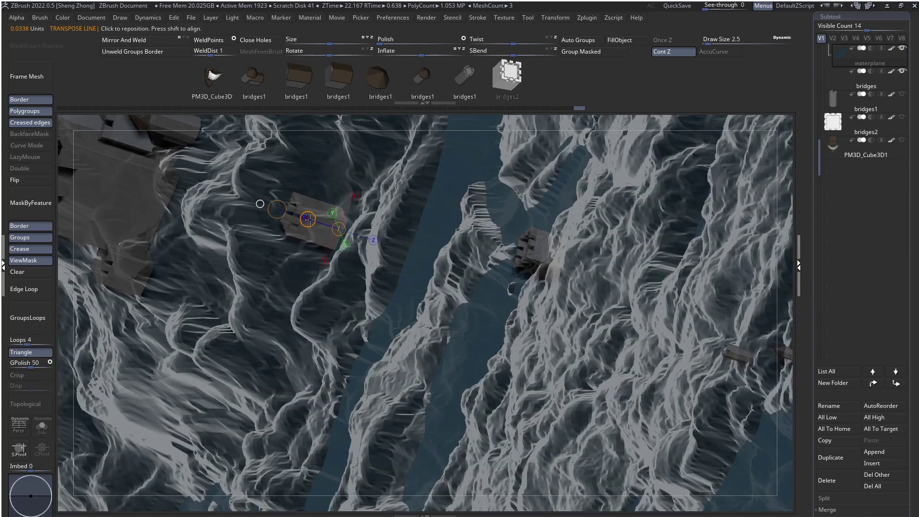
drag(309, 219, 170, 176)
key(q)
mouse_move(170, 176)
shift+right_down()
mouse_move(134, 208)
mouse_move(459, 292)
shift+right_up()
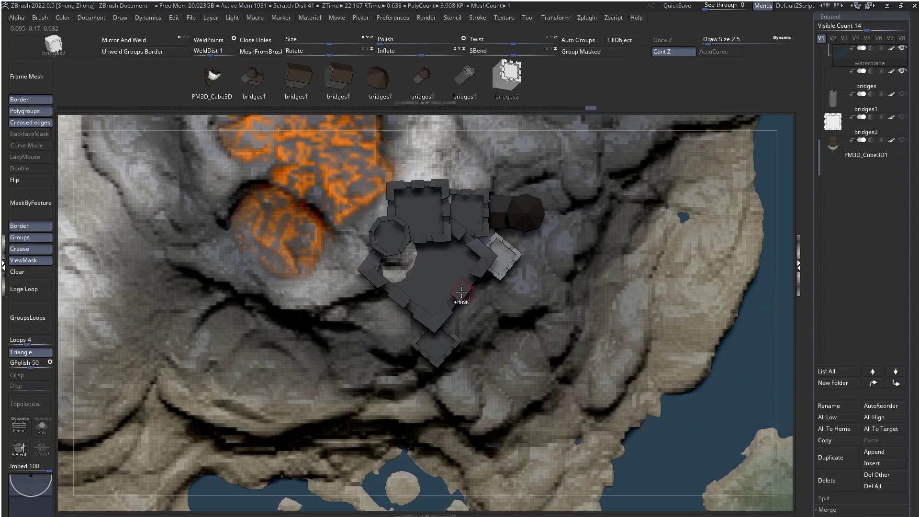
Insert a third small bridges2 tower on the castle's crater-facing side, next to the round tower, and raise it into place
ctrl+right_drag(359, 270, 357, 301)
drag(348, 282, 369, 293)
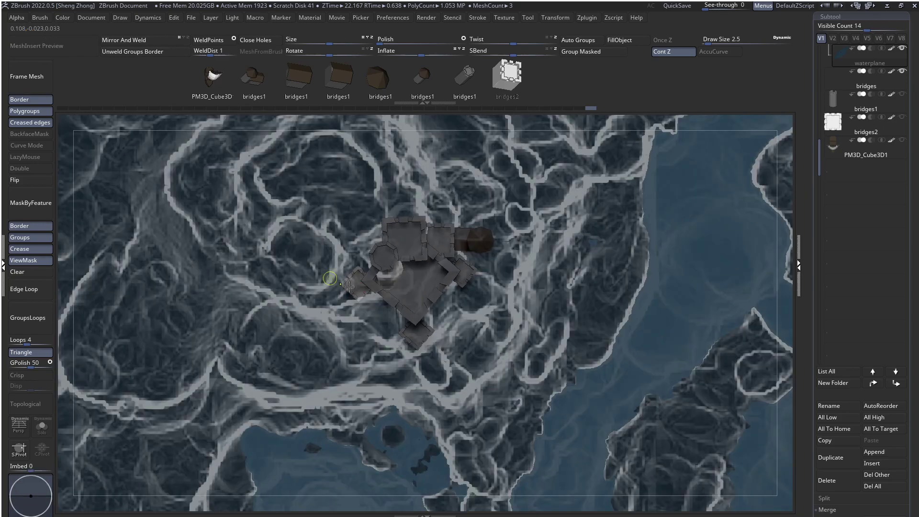
drag(352, 261, 312, 102)
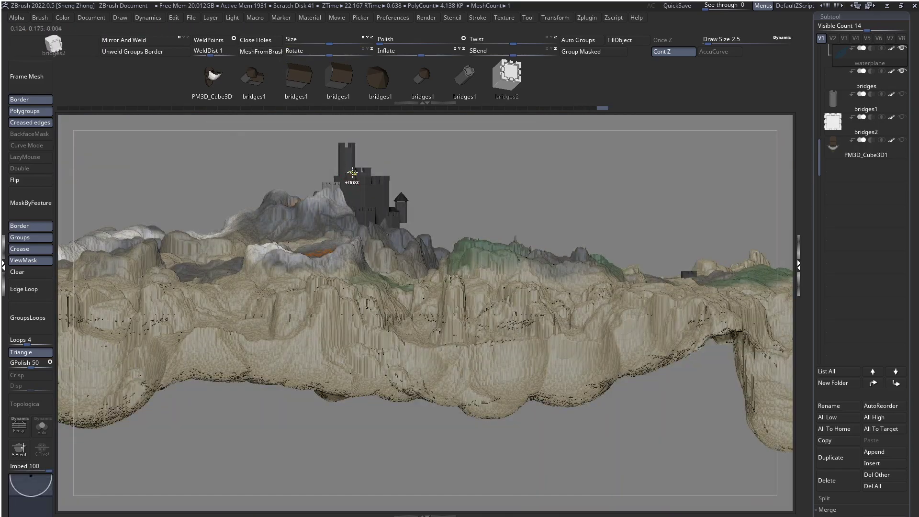
ctrl+right_drag(352, 173, 434, 263)
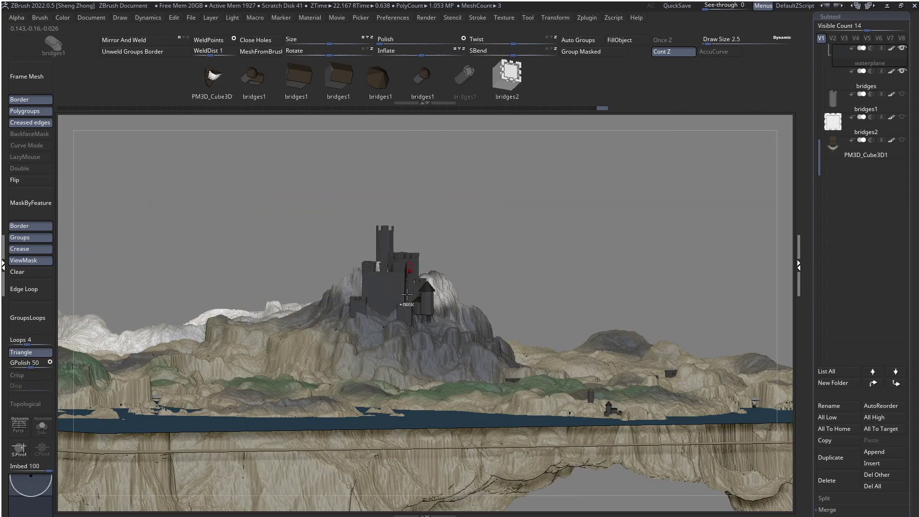
Insert the bridges1 round battlemented tower beneath the castle's turreted house and raise it up to the house
ctrl+right_drag(407, 295, 453, 406)
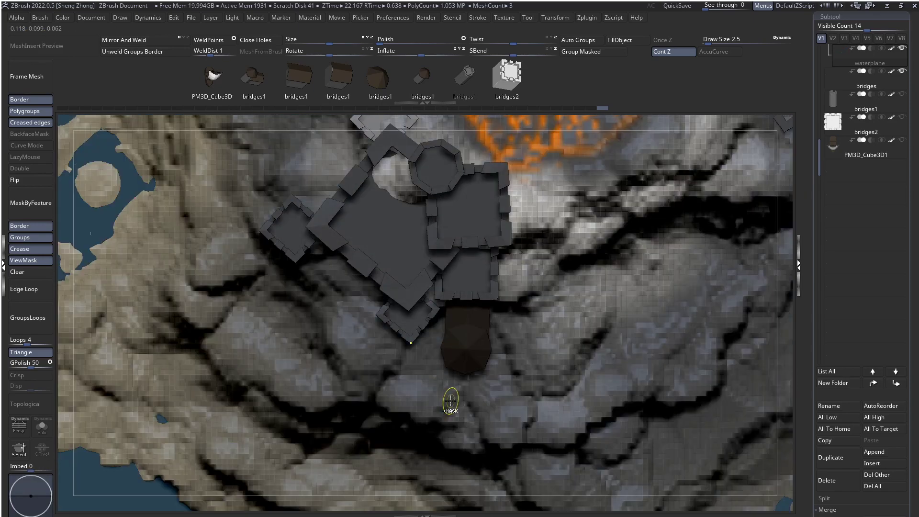
key(shift+r)
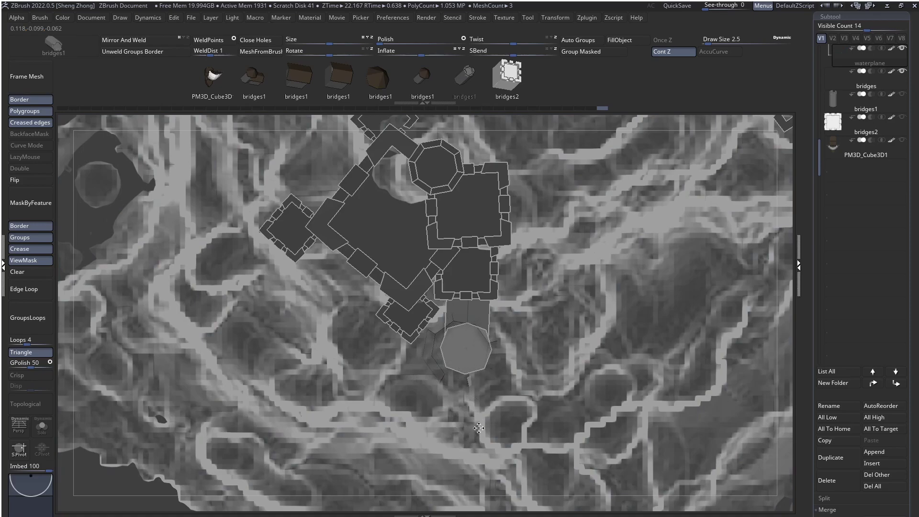
right_drag(478, 428, 355, 298)
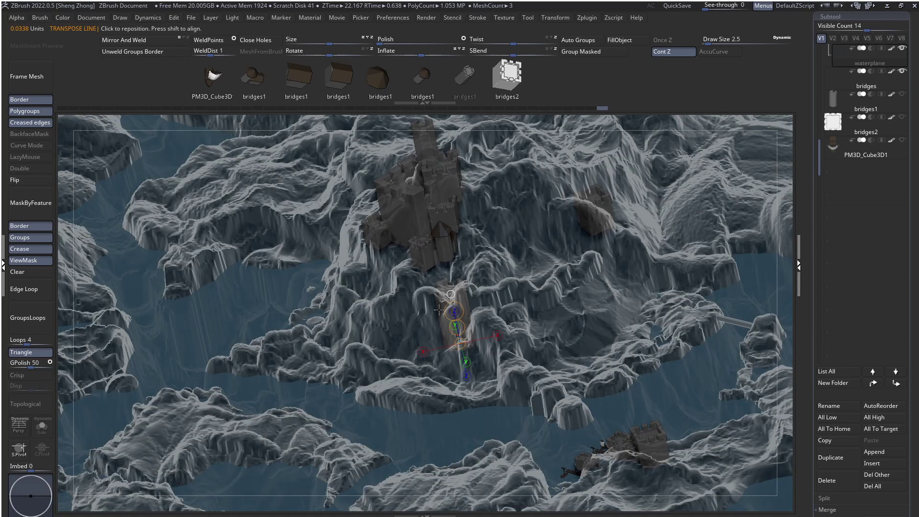
drag(457, 327, 439, 264)
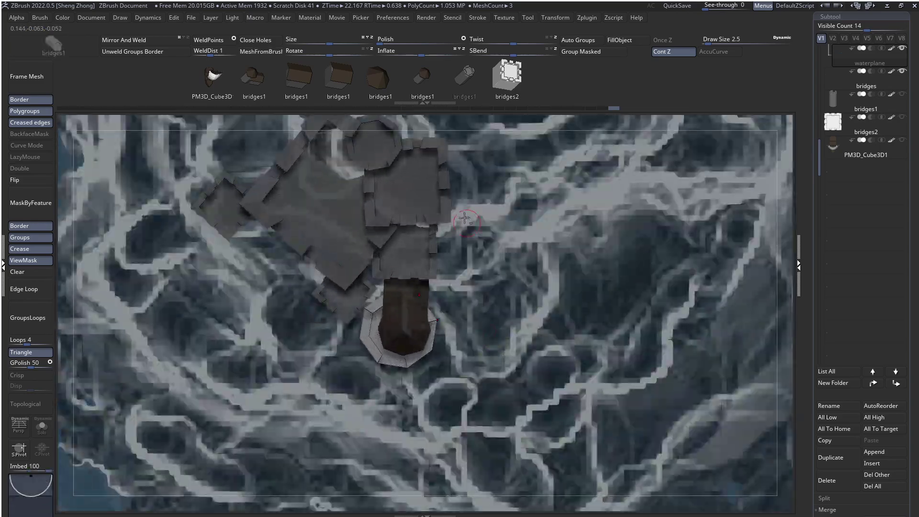
Try the round battlemented tower on the shore at one end of the broken bridge, raising it above the waterline
alt+right_drag(454, 165, 427, 273)
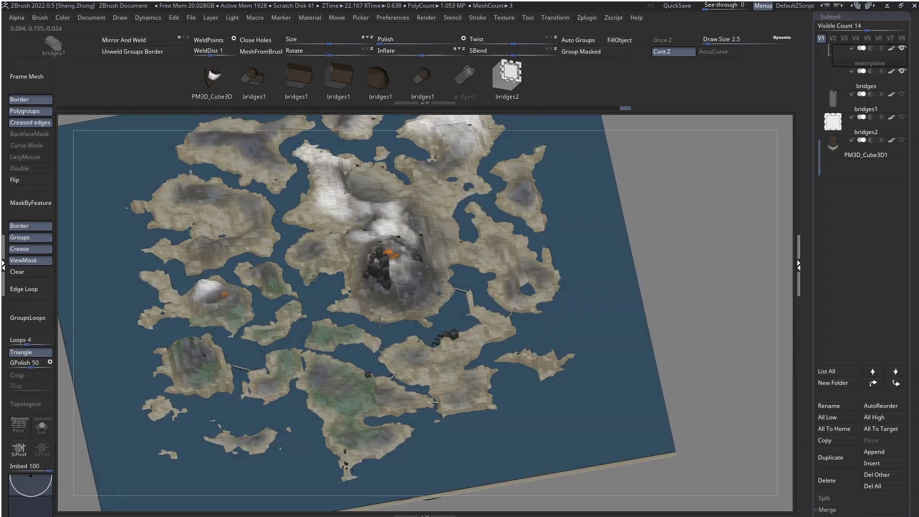
alt+right_drag(379, 322, 486, 229)
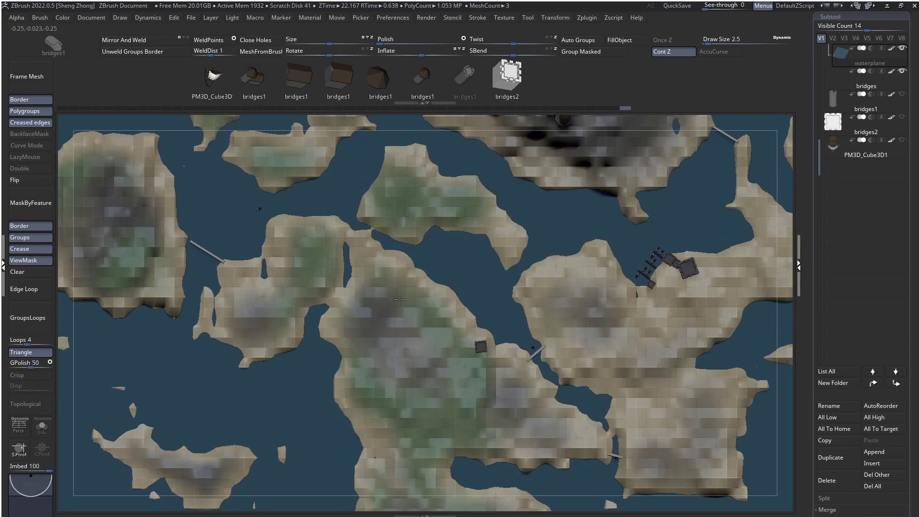
alt+right_drag(399, 299, 435, 263)
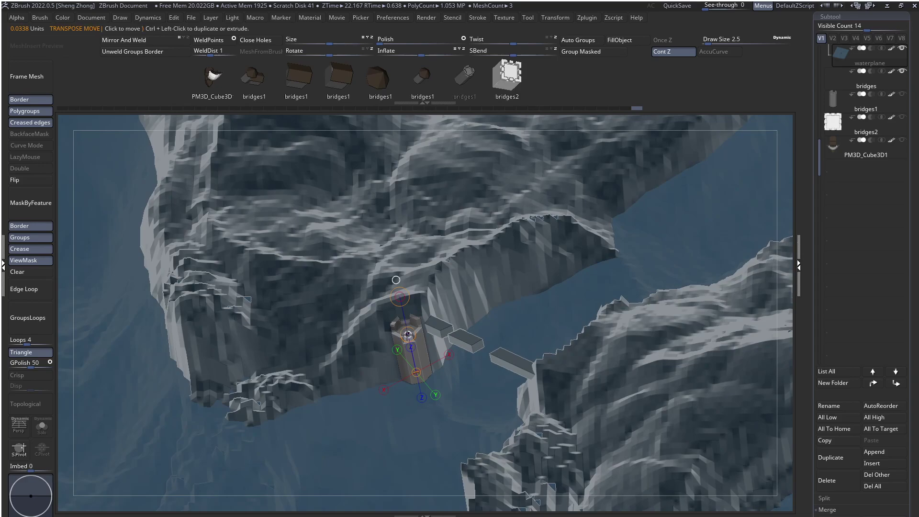
drag(407, 334, 399, 275)
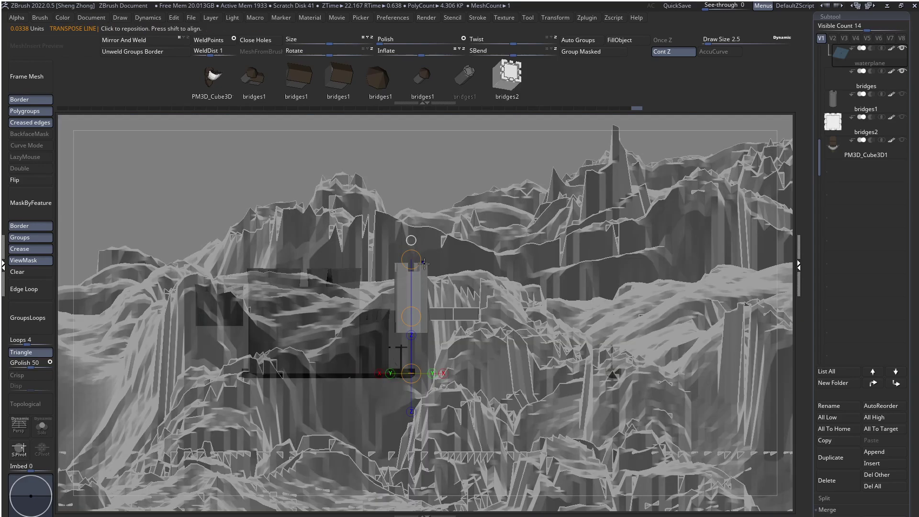
shift+drag(424, 263, 417, 318)
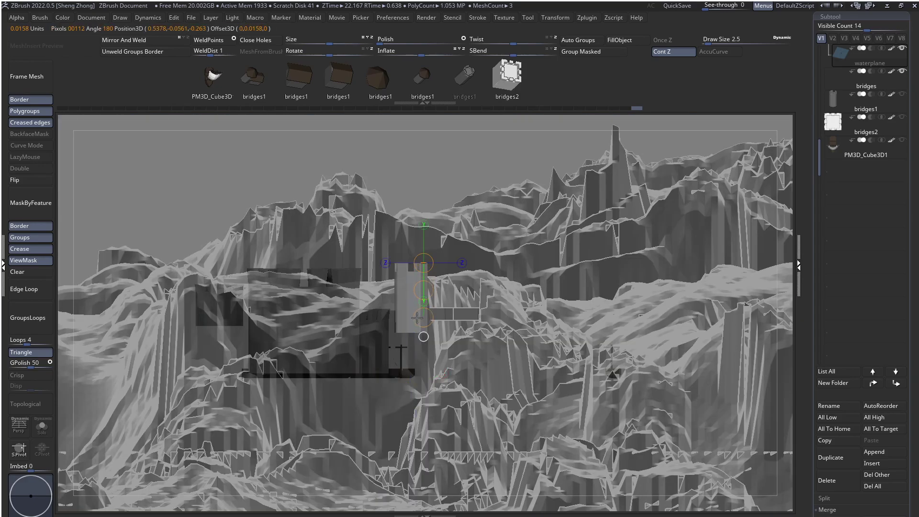
right_drag(411, 348, 454, 341)
click(420, 306)
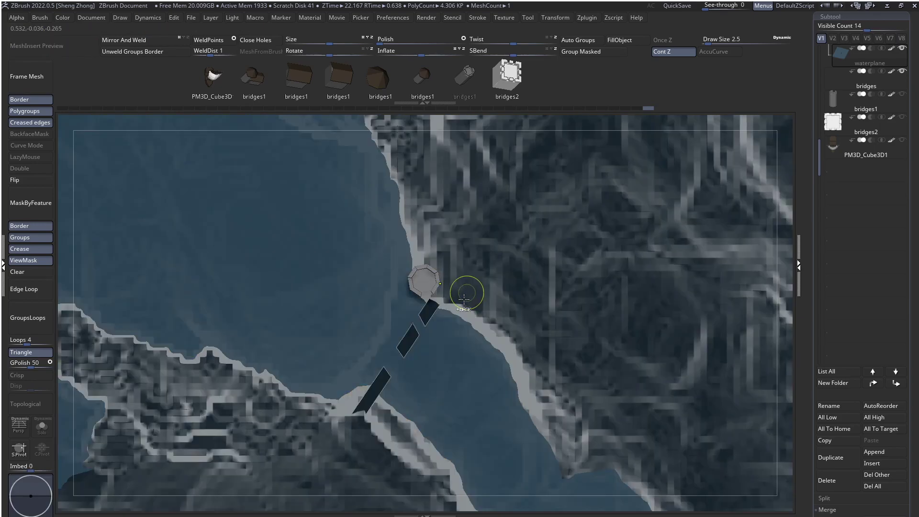
Try a second round tower on the other side of the bridge end and undo both round towers
ctrl+right_drag(467, 291, 466, 328)
drag(466, 331, 475, 351)
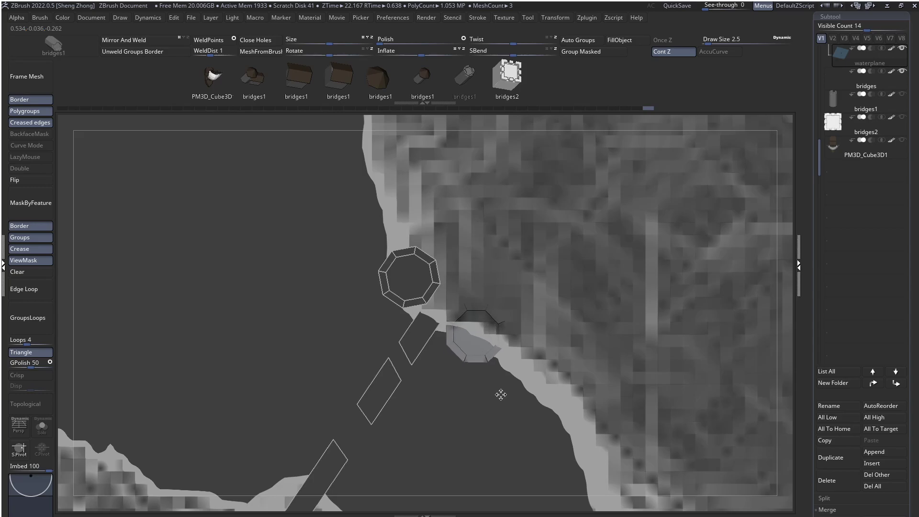
drag(499, 393, 499, 393)
key(w)
mouse_move(488, 374)
right_down()
mouse_move(449, 311)
mouse_move(443, 340)
mouse_move(459, 269)
mouse_move(488, 289)
mouse_move(463, 324)
mouse_move(478, 320)
mouse_move(441, 407)
mouse_move(488, 345)
mouse_move(343, 433)
mouse_move(337, 364)
mouse_move(363, 306)
mouse_move(364, 383)
right_up()
key(q)
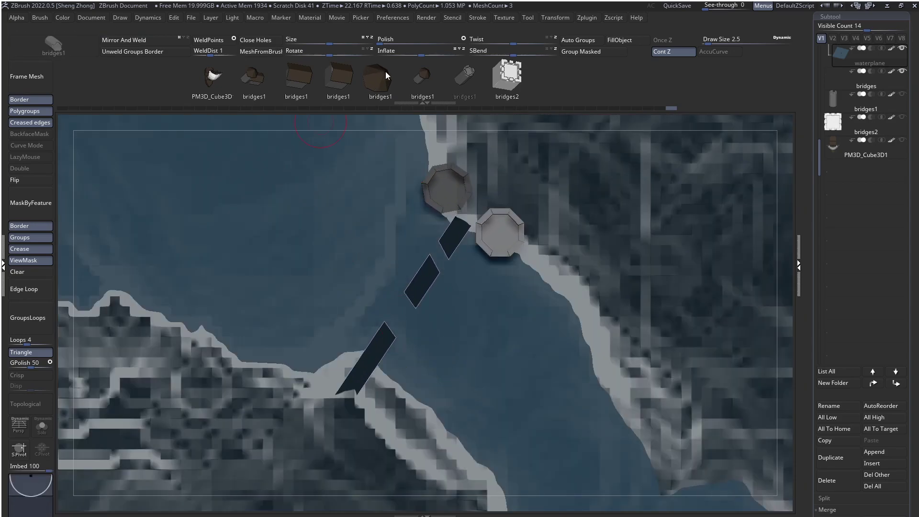
right_drag(498, 120, 422, 291)
key(ctrl+z)
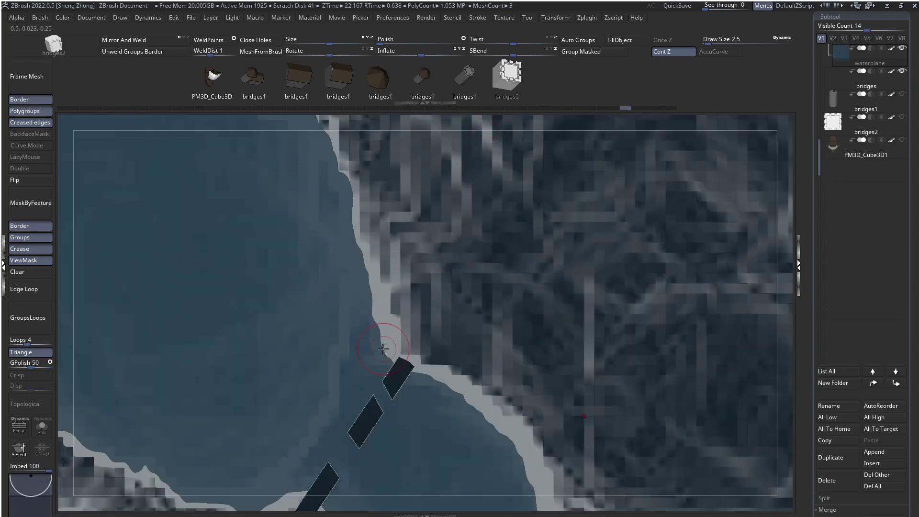
Insert a bridges2 square tower on each side of the broken bridge's shore end and raise both above the water
drag(383, 349, 398, 363)
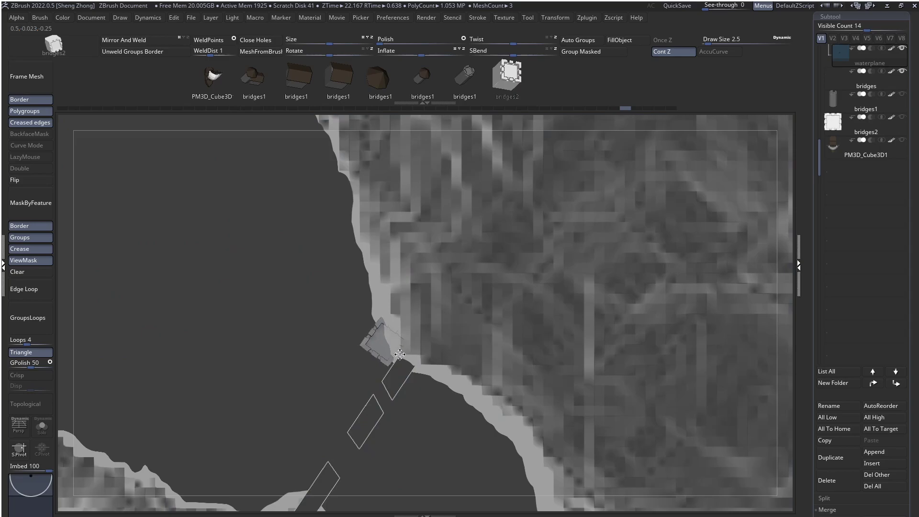
drag(397, 353, 398, 355)
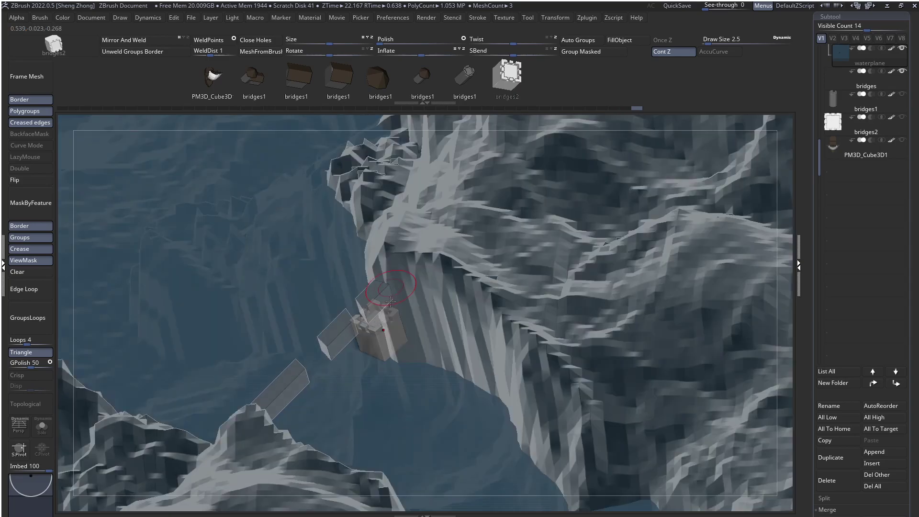
drag(368, 290, 322, 166)
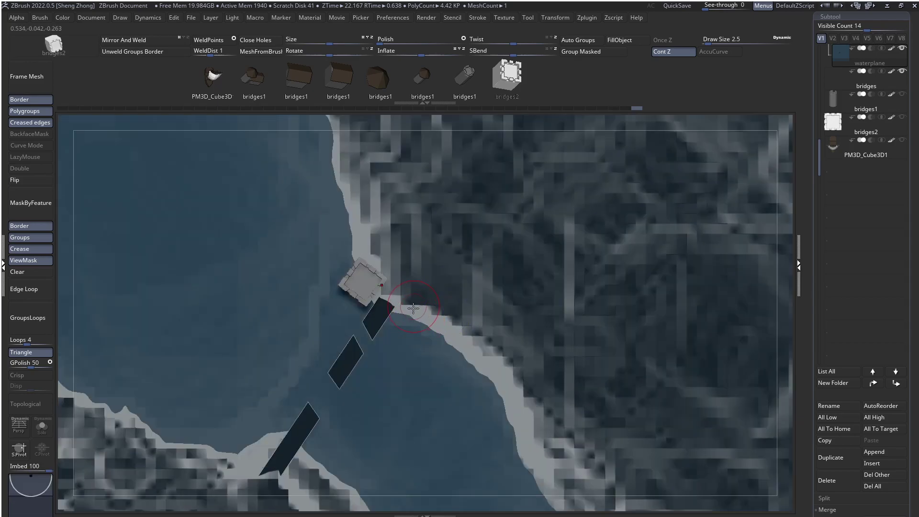
drag(413, 308, 435, 320)
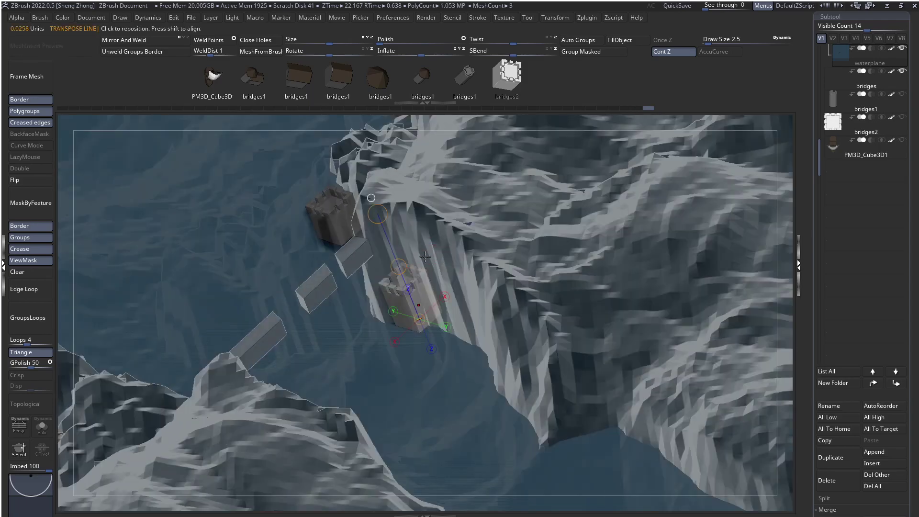
drag(397, 261, 378, 232)
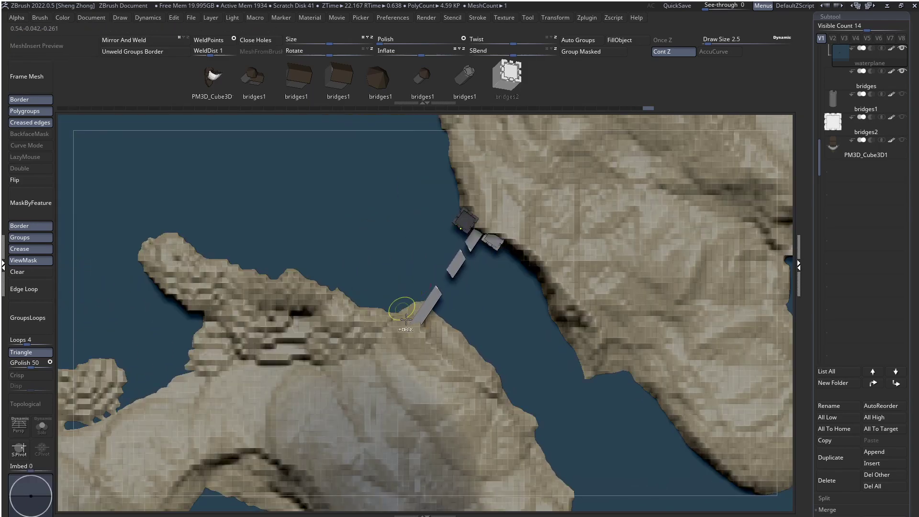
Insert a bridges2 square tower beside the opposite end of the broken bridge and raise it out of the shoreline
drag(419, 321, 367, 389)
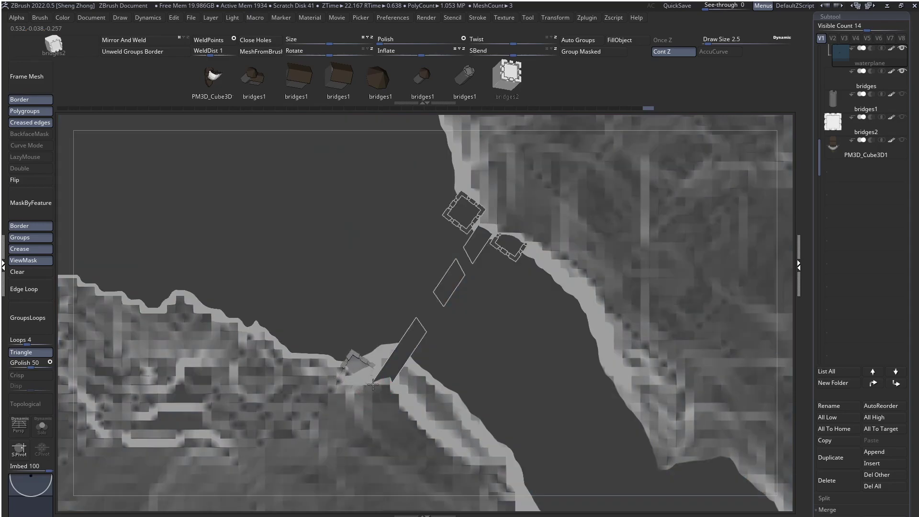
right_drag(373, 384, 340, 360)
key(w)
drag(330, 362, 258, 333)
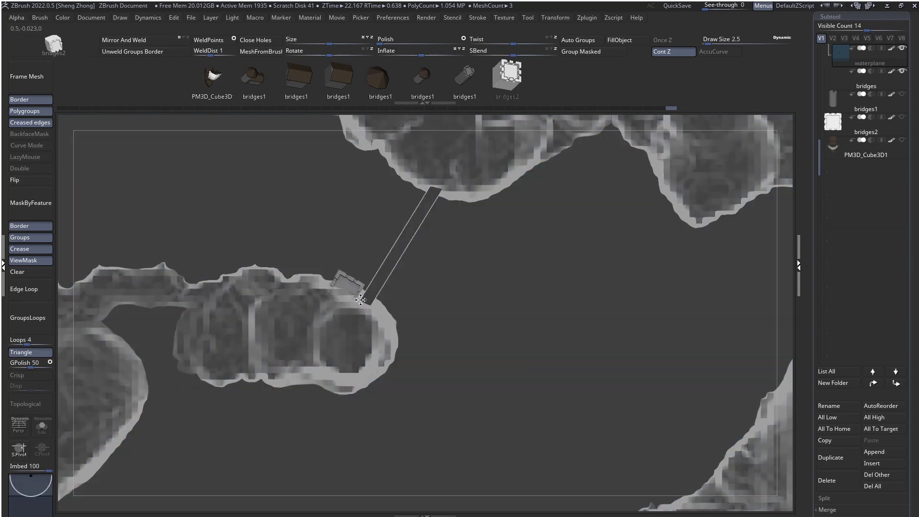
Flank the short bridge's islet end with two bridges2 square towers and raise both above the shoreline
mouse_move(360, 300)
right_down()
mouse_move(339, 301)
mouse_move(349, 320)
right_up()
key(w)
key(q)
ctrl+drag(349, 320, 375, 316)
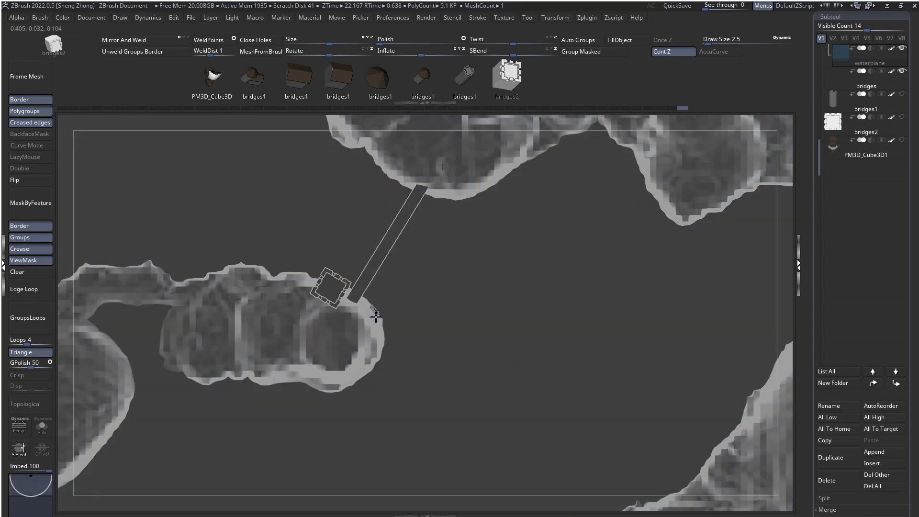
key(w)
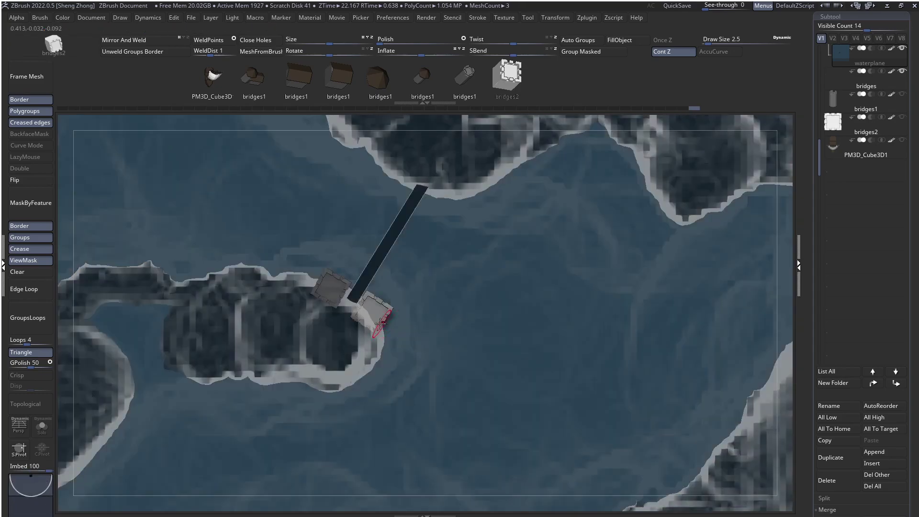
drag(365, 312, 334, 313)
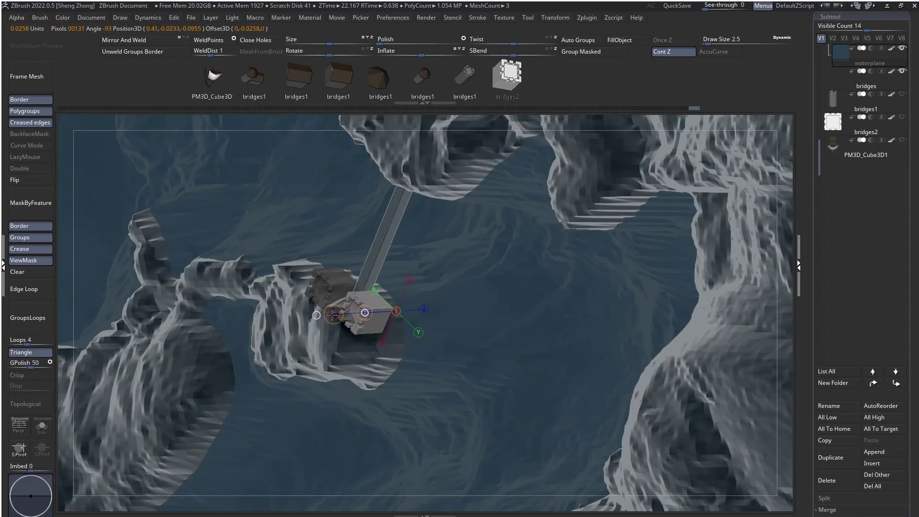
Insert a bridges2 square tower on each side of the short bridge's volcano-island end and raise both out of the terrain
key(q)
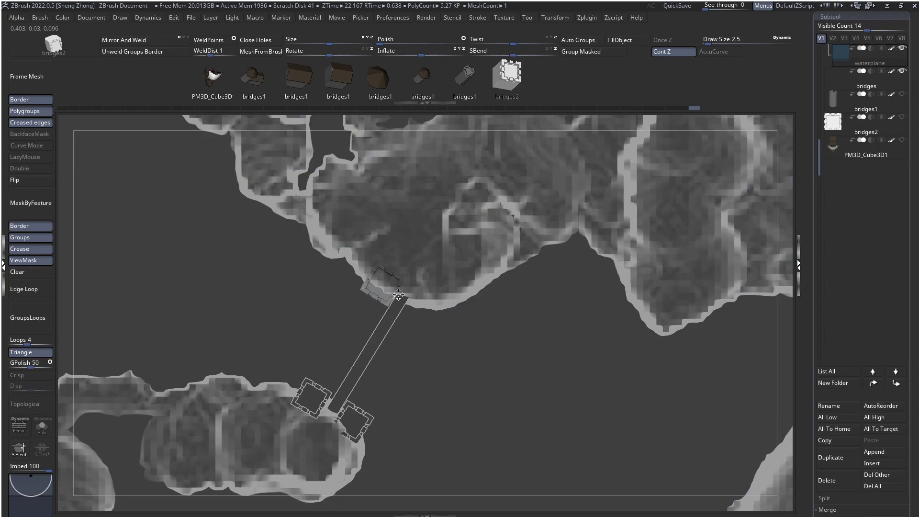
key(w)
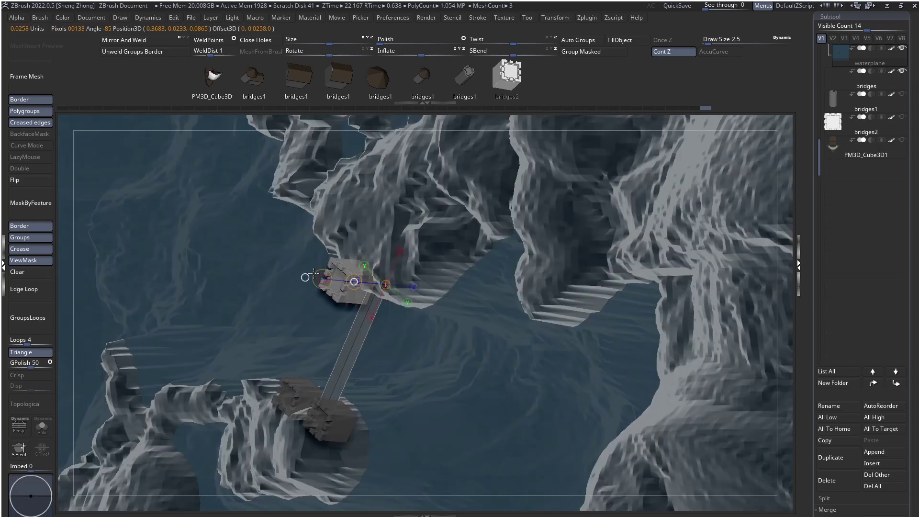
key(q)
drag(410, 301, 427, 313)
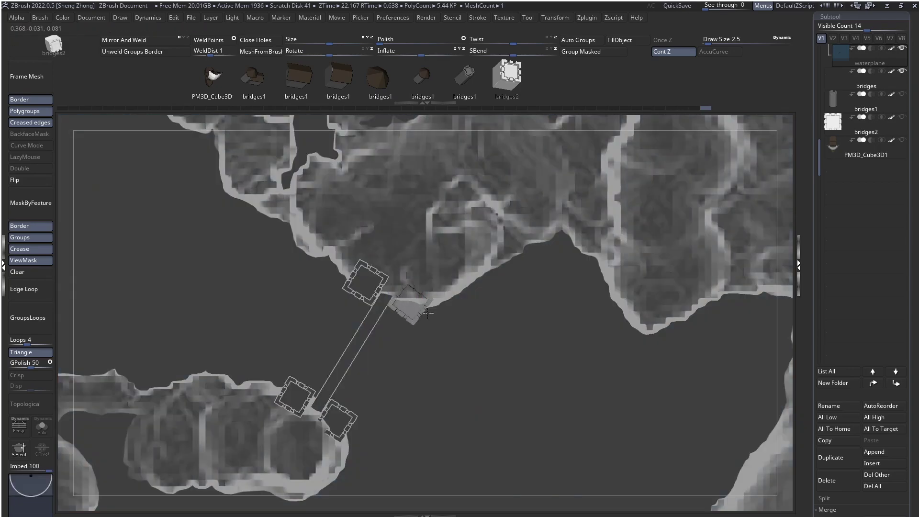
key(w)
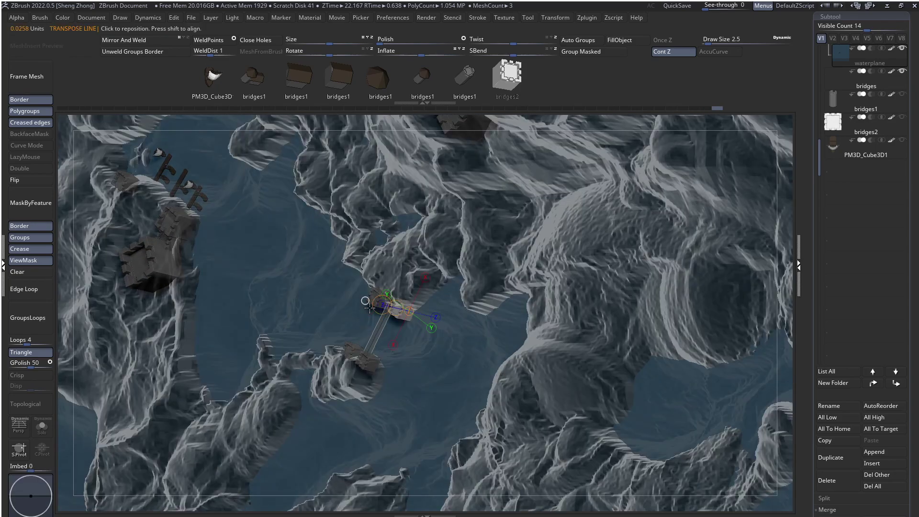
drag(396, 309, 383, 306)
Insert the bridges1 house with attached roofed tower on the volcano's lower slope above the new gate towers
key(q)
mouse_move(385, 309)
right_down()
mouse_move(396, 304)
mouse_move(364, 244)
mouse_move(360, 275)
mouse_move(368, 194)
mouse_move(410, 179)
right_up()
right_drag(457, 310, 371, 346)
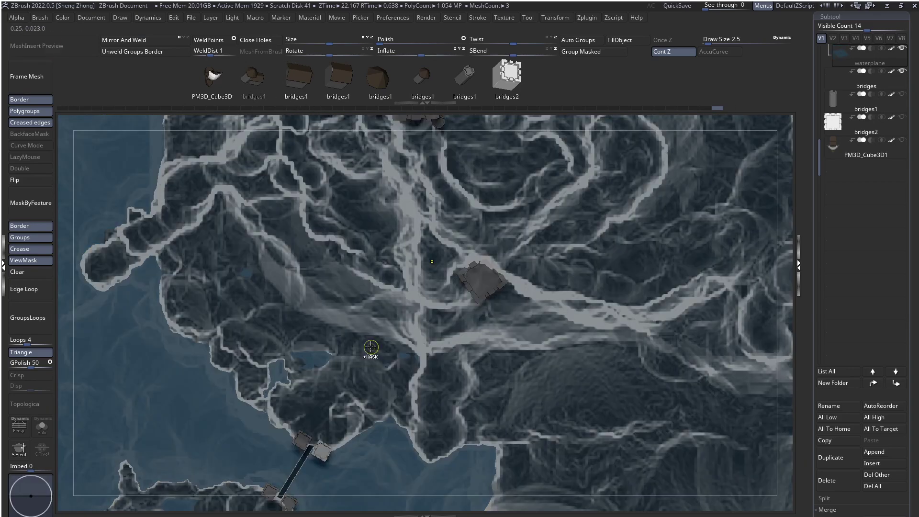
key(space)
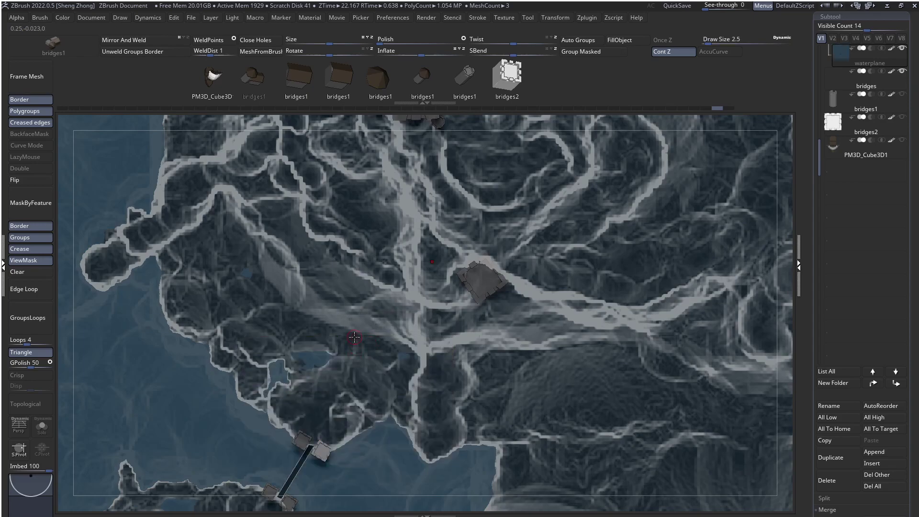
drag(354, 350, 376, 345)
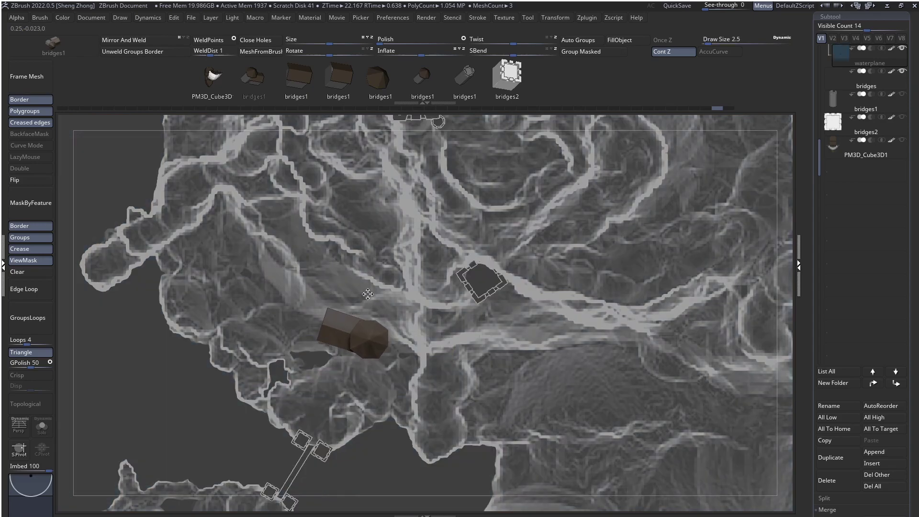
right_drag(365, 292, 353, 346)
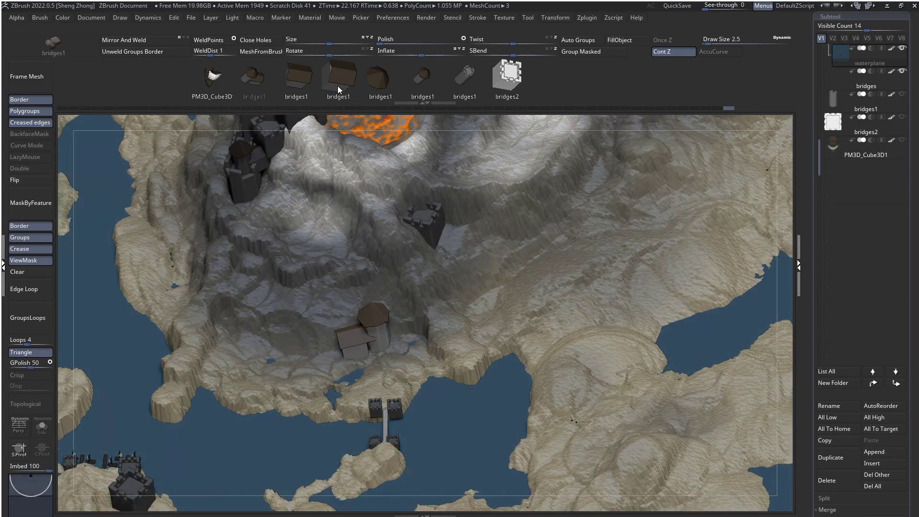
Insert the bridges1 round battlemented tower beside the house on the lower slope and raise it above the roofs
click(461, 76)
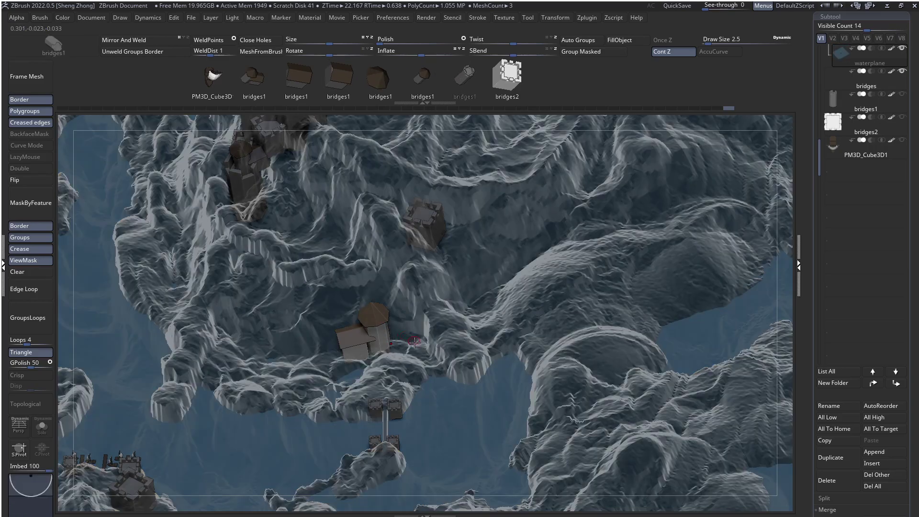
shift+right_drag(414, 343, 361, 326)
drag(375, 316, 397, 337)
right_drag(396, 337, 373, 337)
key(w)
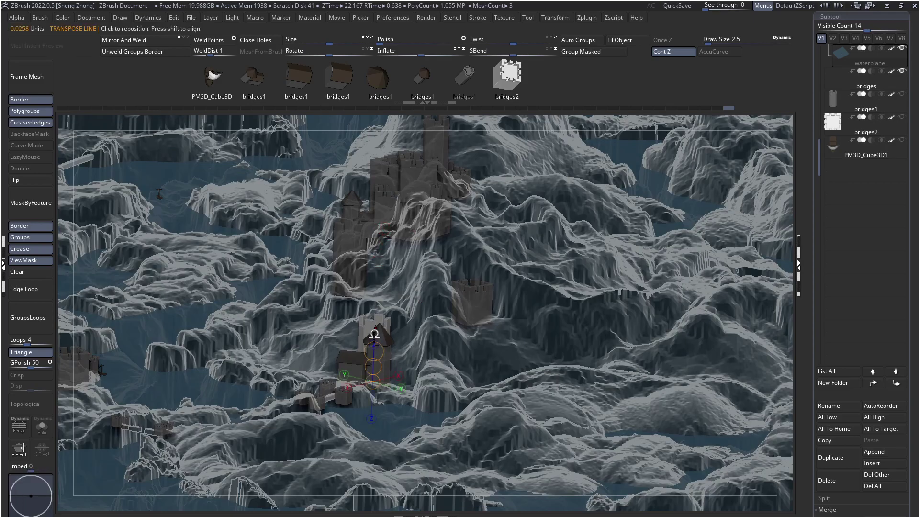
key(q)
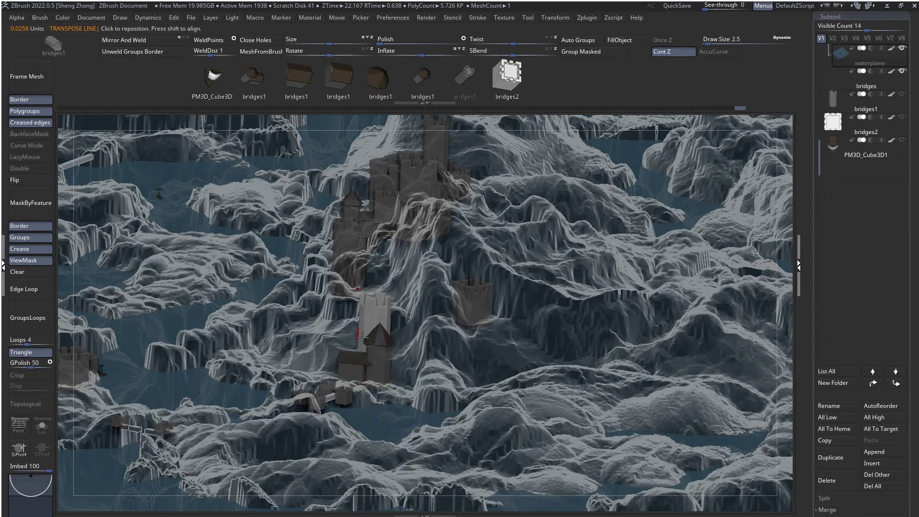
mouse_move(371, 343)
right_down()
mouse_move(408, 267)
mouse_move(395, 312)
mouse_move(402, 363)
mouse_move(417, 249)
mouse_move(442, 239)
mouse_move(451, 267)
mouse_move(423, 262)
mouse_move(430, 269)
mouse_move(430, 254)
mouse_move(421, 311)
mouse_move(402, 278)
mouse_move(380, 292)
right_up()
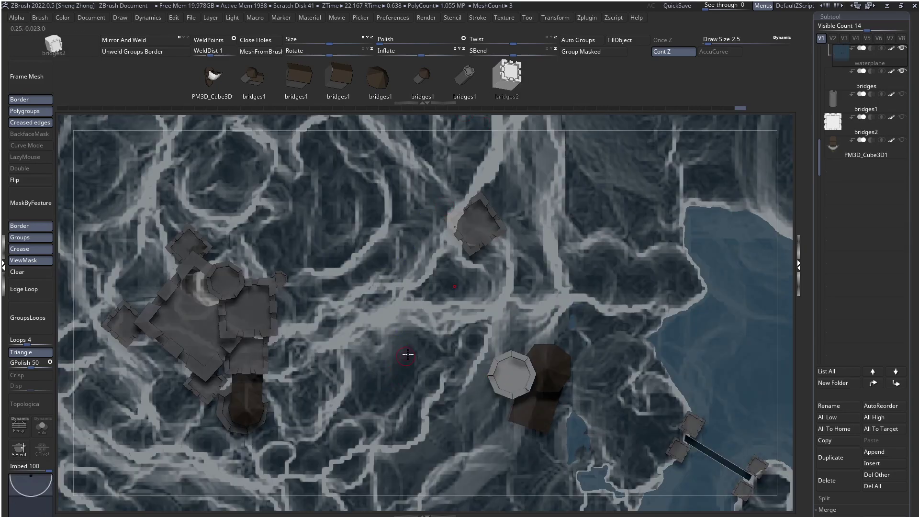
Try a small bridges2 square tower on the slope between the main castle and the round tower
drag(410, 351, 412, 361)
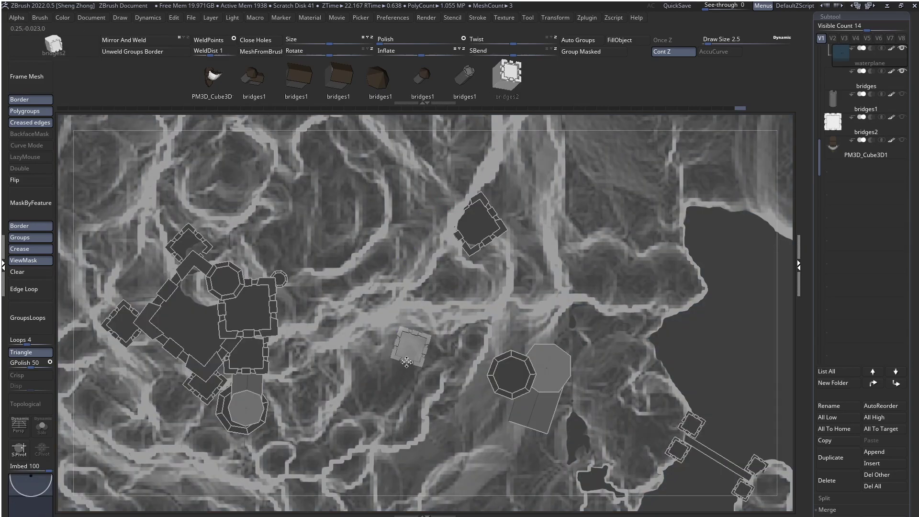
mouse_move(408, 351)
right_down()
mouse_move(422, 325)
mouse_move(415, 343)
right_up()
key(space)
key(shift+r)
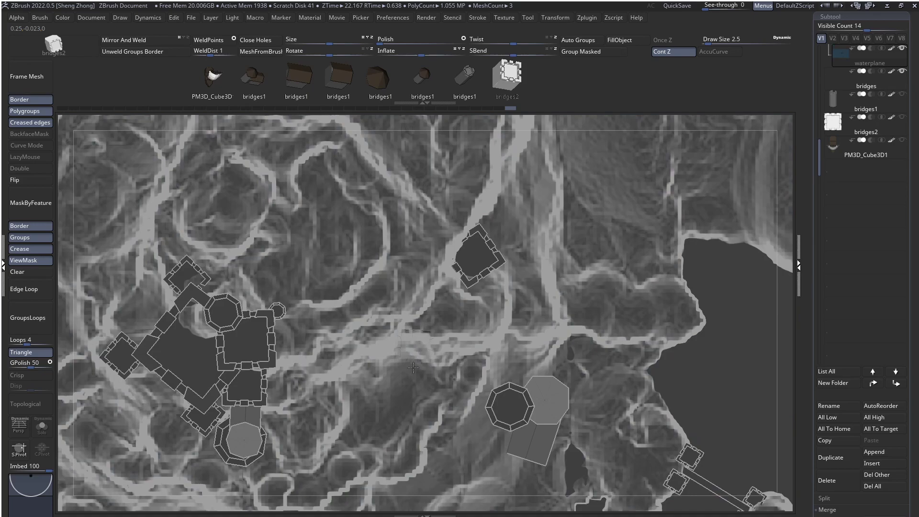
Insert a bridges2 square tower on the volcano slope between the main castle and the house, and raise it out of the terrain
right_drag(408, 366, 382, 333)
key(w)
drag(411, 339, 251, 272)
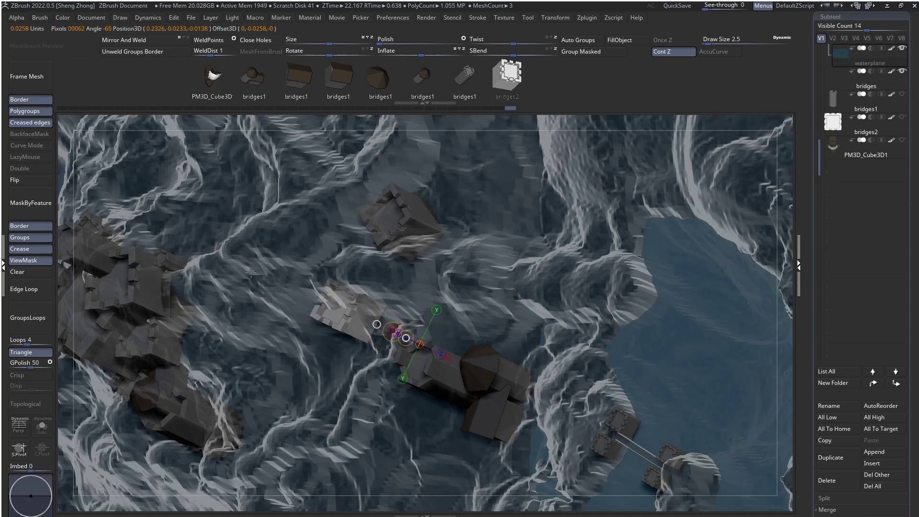
right_drag(392, 397, 352, 351)
click(348, 428)
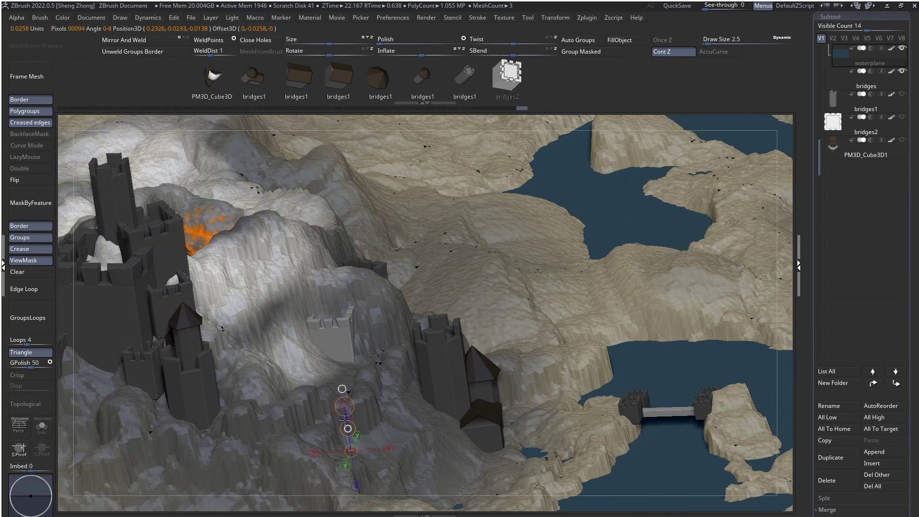
drag(345, 420, 343, 414)
key(q)
Try repositioning the new square tower on the slope from above and undo the change
ctrl+right_drag(360, 359, 478, 420)
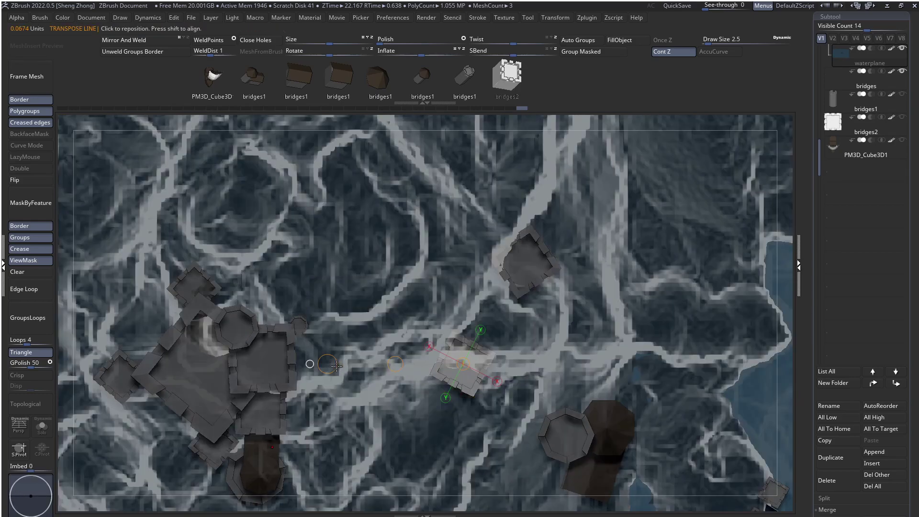
drag(327, 364, 338, 400)
key(ctrl+z)
Clear the mask and isolate the water plane, splitting the hidden buildings off into a separate subtool
shift+drag(467, 377, 325, 374)
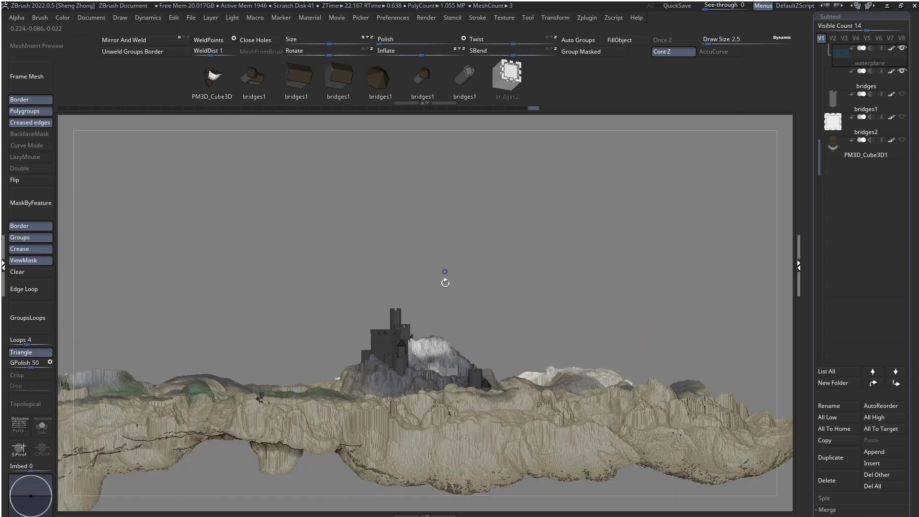
drag(444, 279, 453, 407)
right_drag(453, 407, 445, 270)
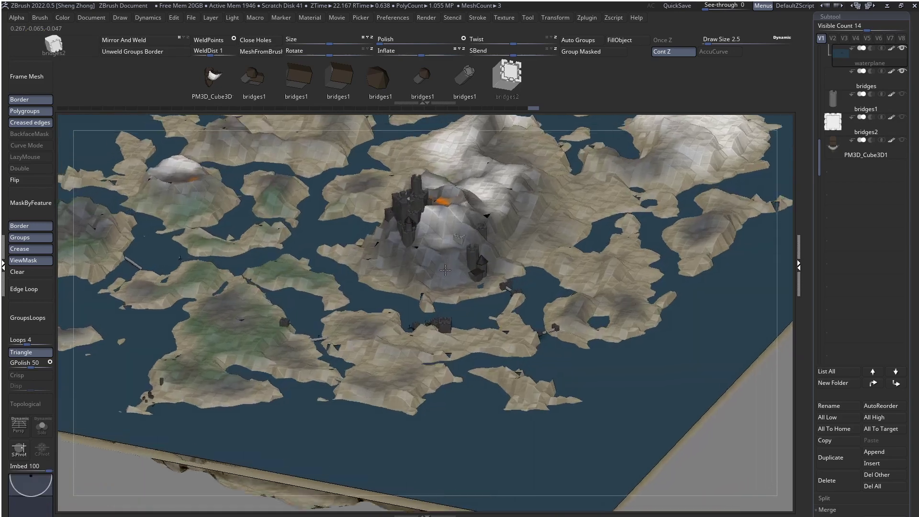
drag(445, 269, 287, 339)
right_drag(238, 312, 246, 372)
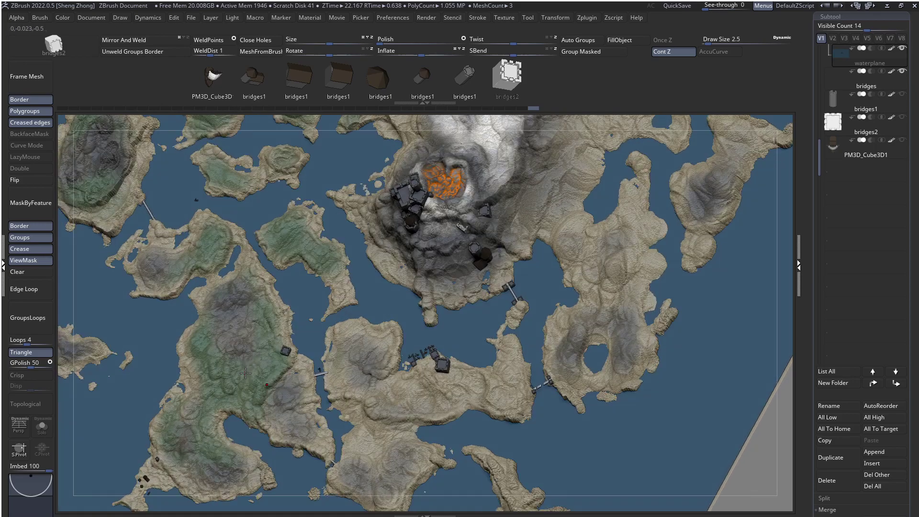
alt+right_drag(277, 316, 280, 349)
click(17, 271)
mouse_move(292, 297)
ctrl+right_down()
mouse_move(298, 315)
mouse_move(400, 343)
mouse_move(394, 320)
mouse_move(294, 306)
ctrl+right_up()
ctrl+shift+drag(518, 394, 523, 393)
ctrl+shift+click(523, 394)
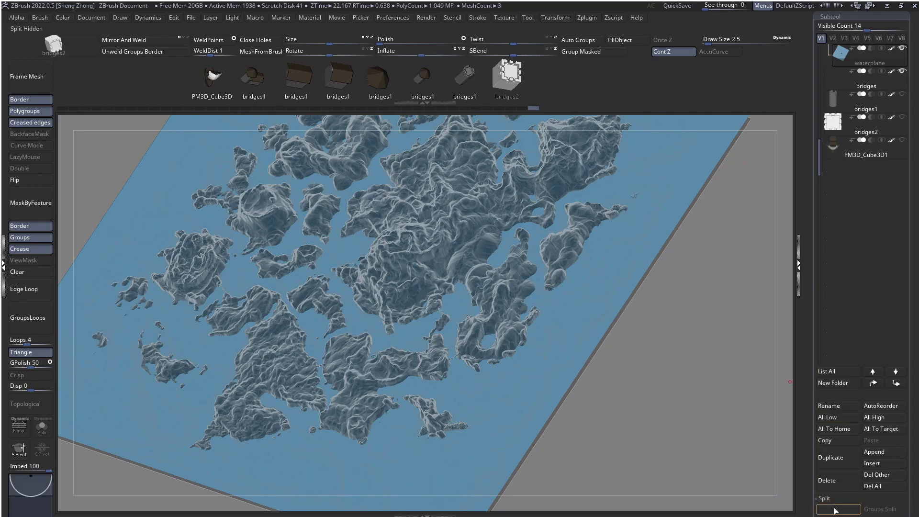
click(834, 510)
Look over the islands, castles and bridges from above with the wireframe toggled
mouse_move(311, 282)
right_down()
mouse_move(352, 283)
mouse_move(356, 247)
mouse_move(360, 272)
mouse_move(462, 319)
mouse_move(394, 302)
right_up()
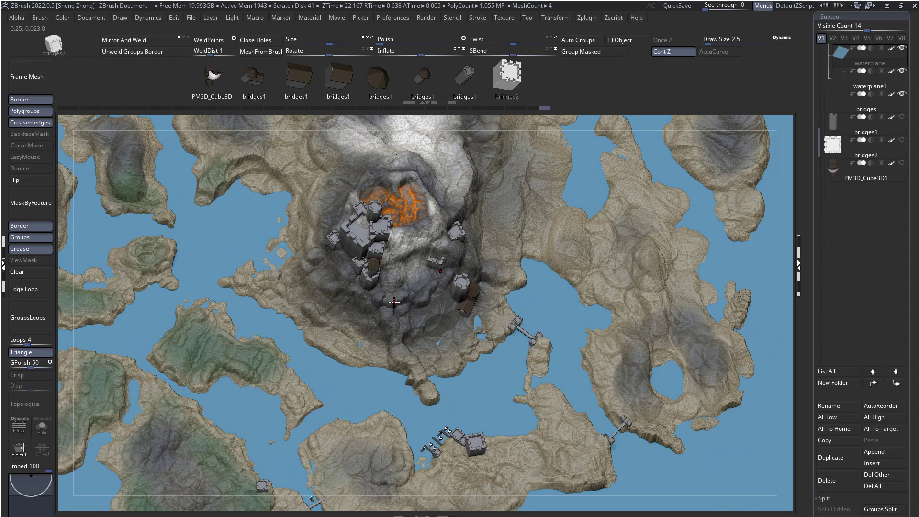
ctrl+right_drag(396, 345, 470, 335)
key(shift+f)
key(shift+f)
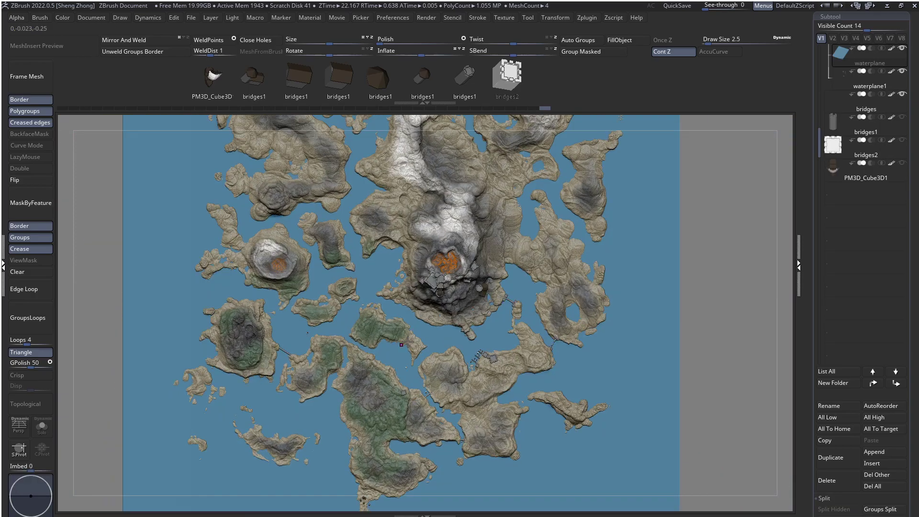
right_drag(517, 354, 518, 342)
ctrl+right_drag(543, 383, 582, 377)
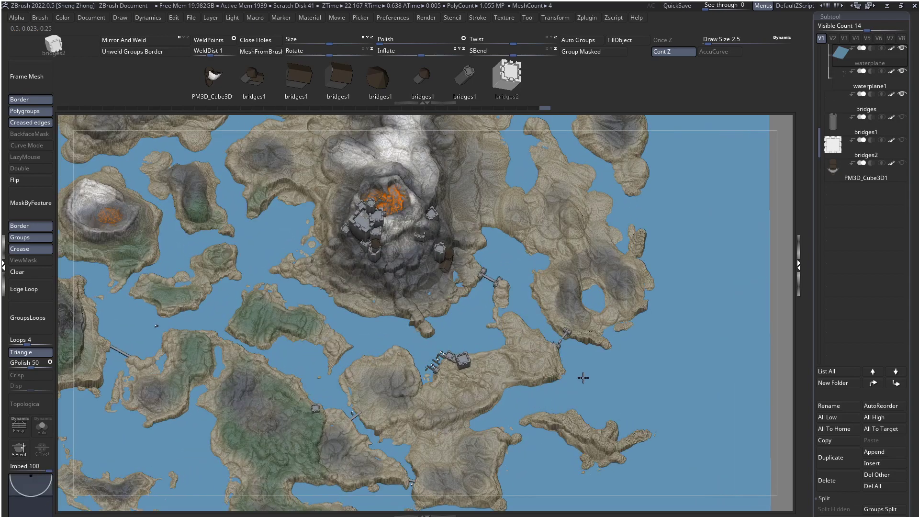
right_click(582, 377)
Darken the water plane's polypaint with Adjust Colors by lowering HSV Intensity to about -0.84
scroll(847, 405, down, 10)
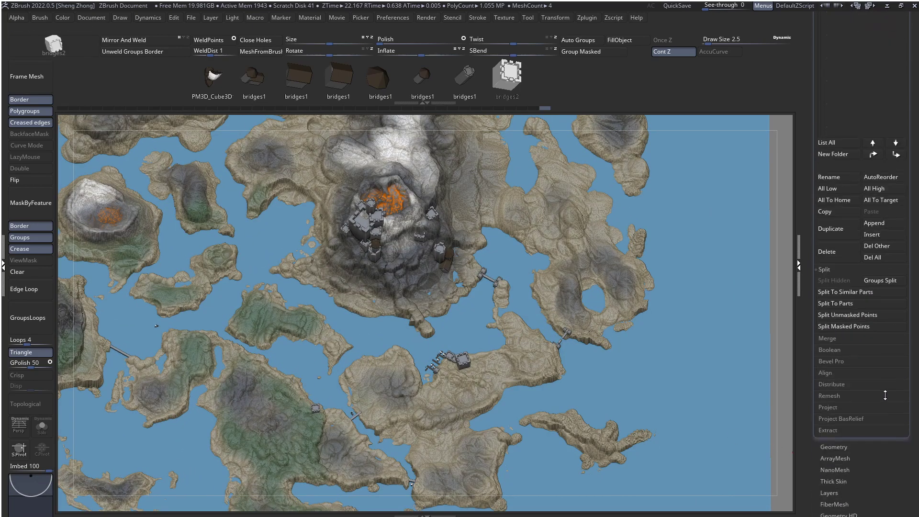
scroll(840, 438, down, 1)
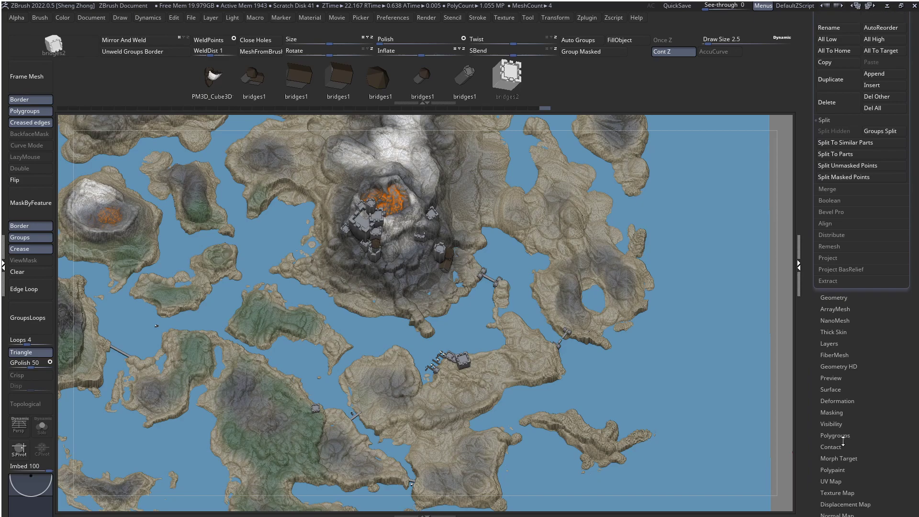
click(844, 470)
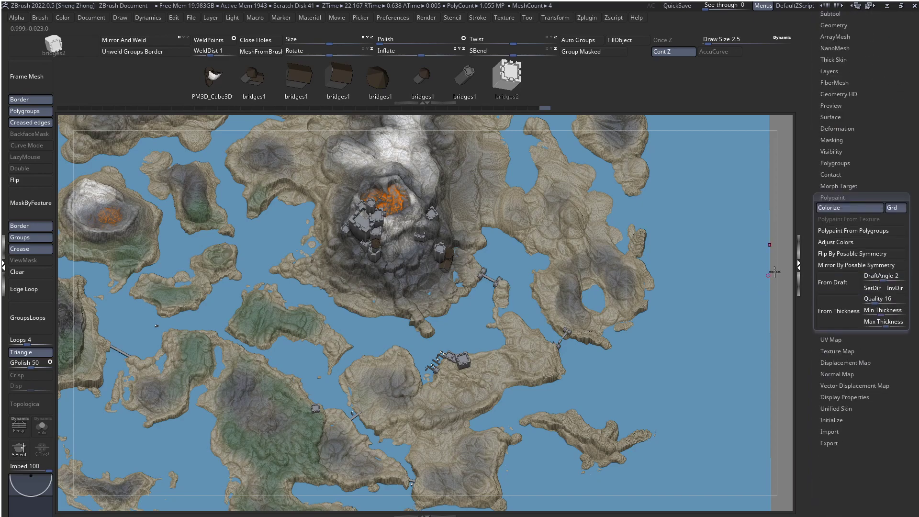
click(848, 245)
drag(560, 449, 527, 453)
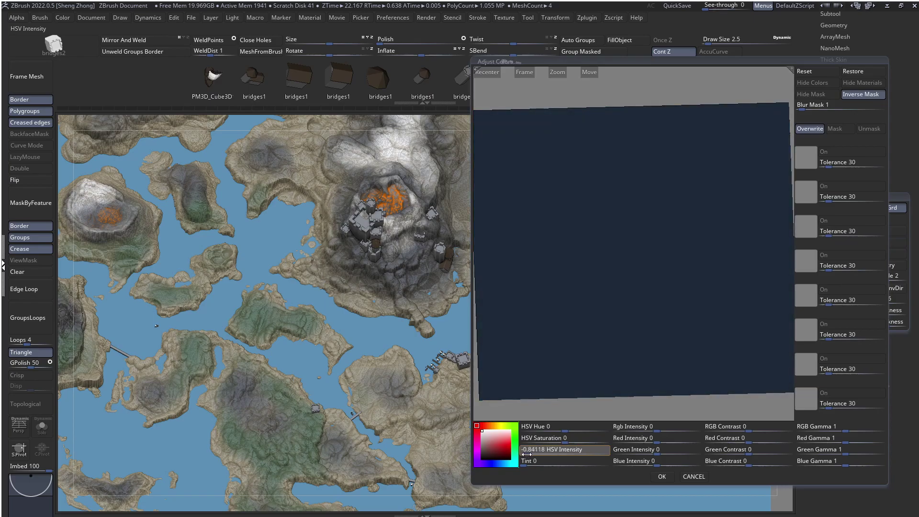
click(662, 476)
Readjust the water plane's polypaint with Adjust Colors, applying HSV Intensity of about 0.10 and then HSV Saturation of about 0.89
key(f)
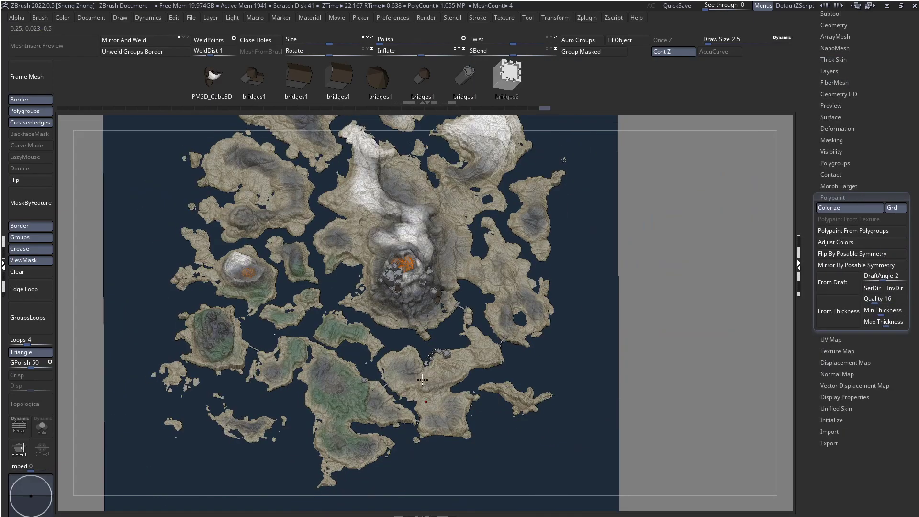
ctrl+right_drag(349, 354, 419, 371)
alt+right_drag(441, 337, 473, 331)
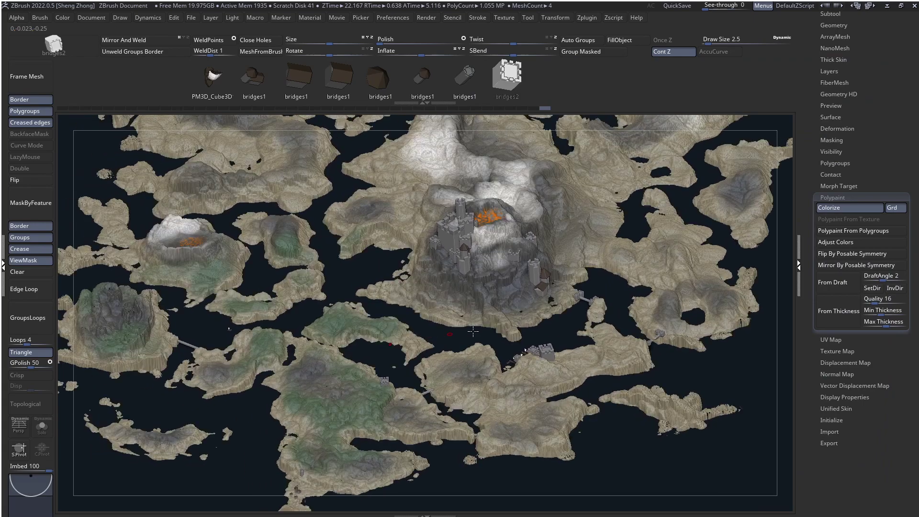
click(852, 242)
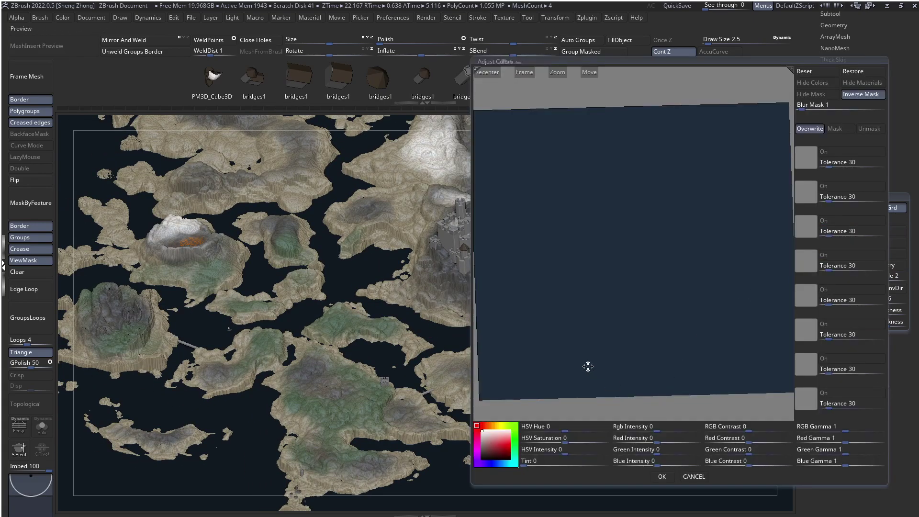
drag(575, 451, 577, 452)
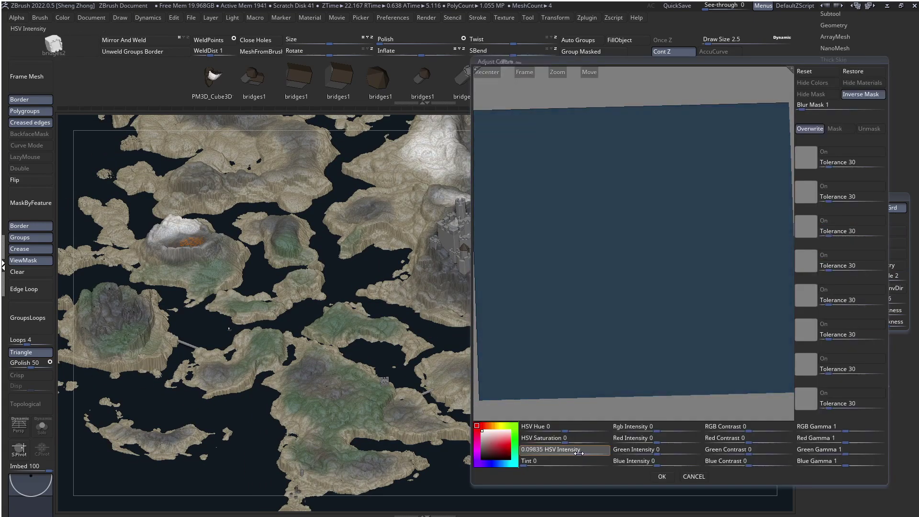
click(660, 476)
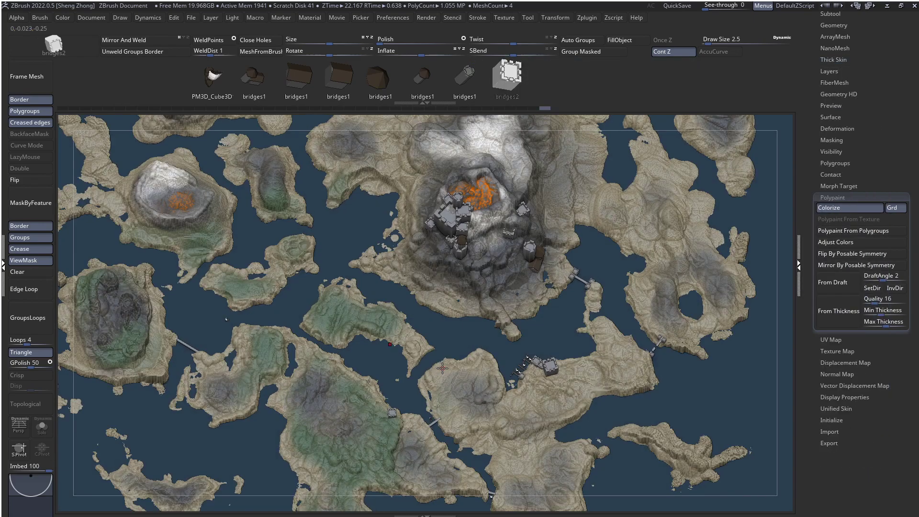
click(823, 242)
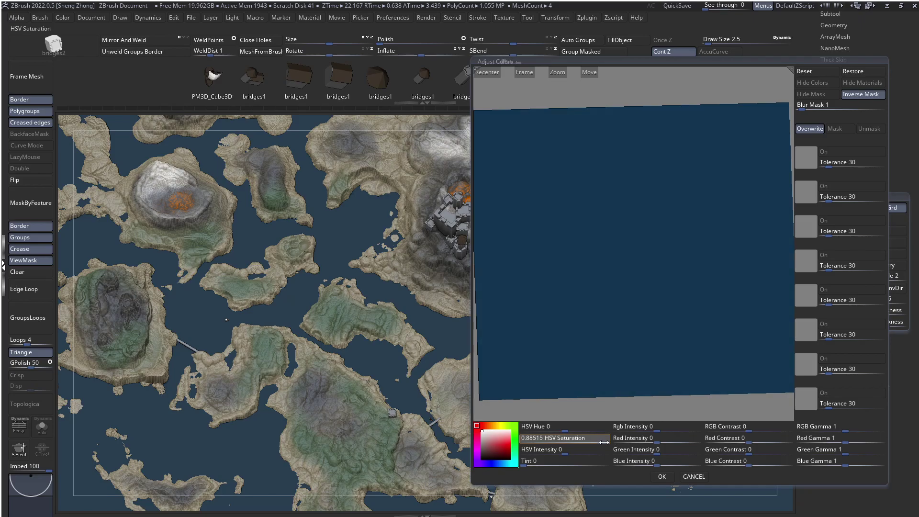
click(661, 476)
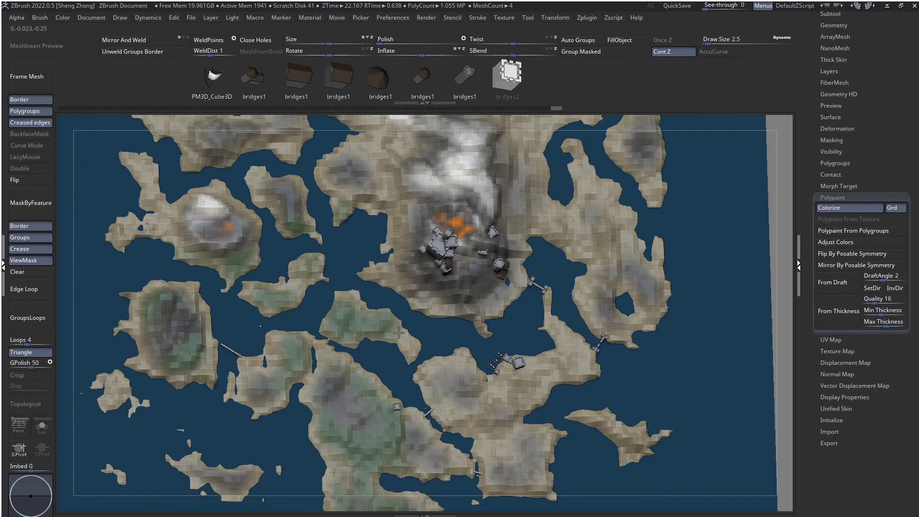
Select the heightmap terrain and adjust its polypaint colors to HSV Intensity of about -0.19 and HSV Saturation of about 0.07
mouse_move(399, 333)
ctrl+right_down()
mouse_move(399, 287)
mouse_move(398, 344)
ctrl+right_up()
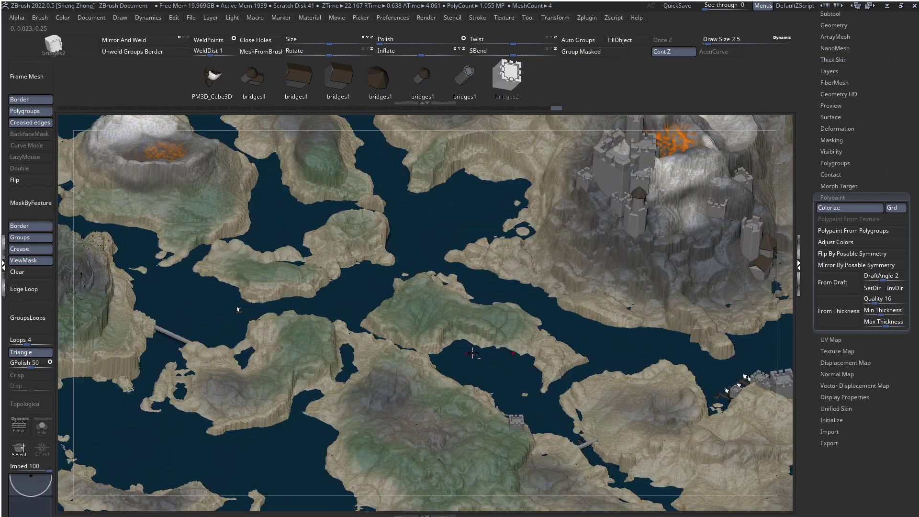
alt+right_drag(460, 311, 387, 315)
alt+click(387, 315)
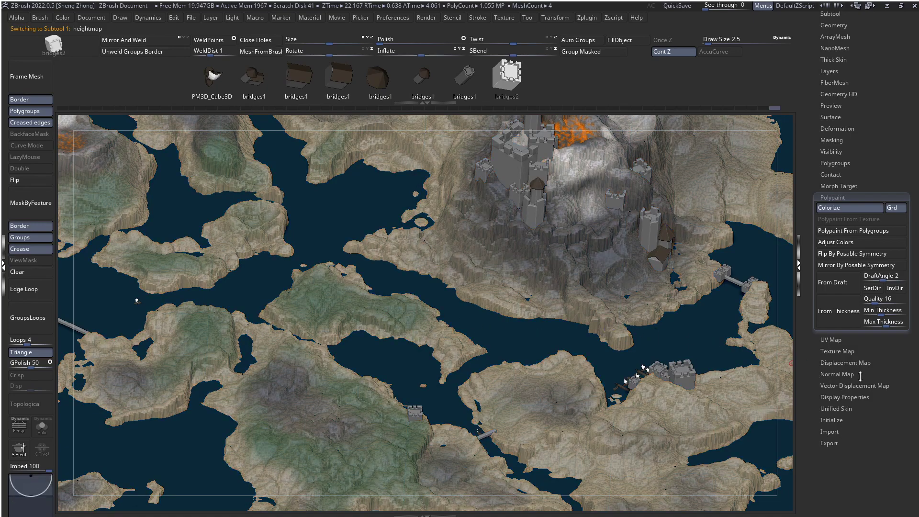
scroll(860, 376, up, 5)
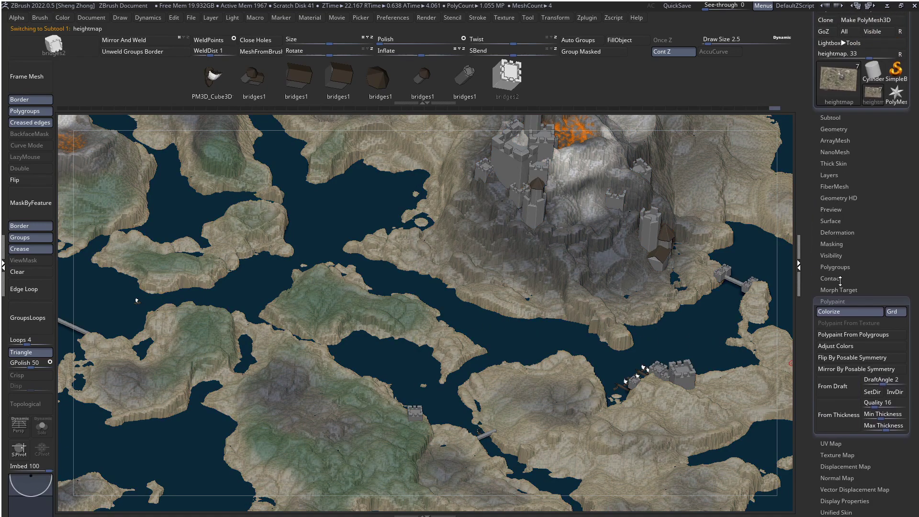
scroll(859, 276, up, 1)
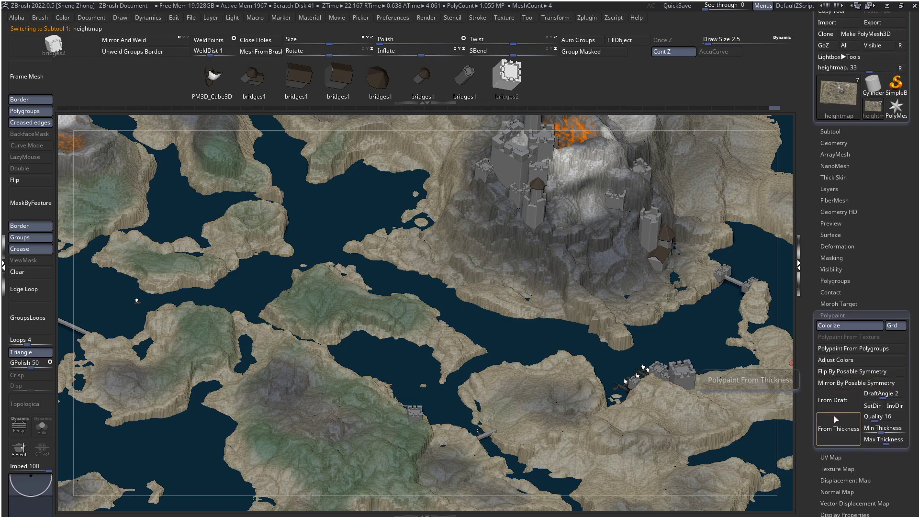
click(835, 360)
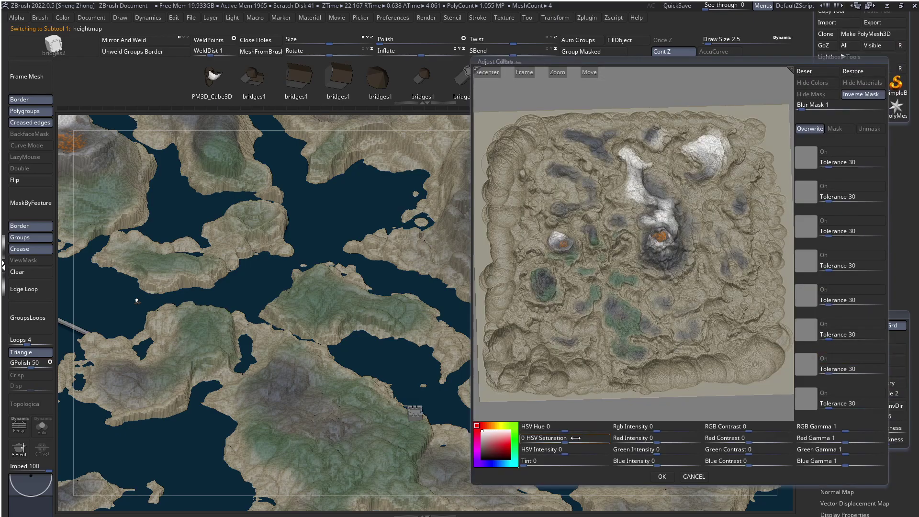
drag(555, 452, 589, 446)
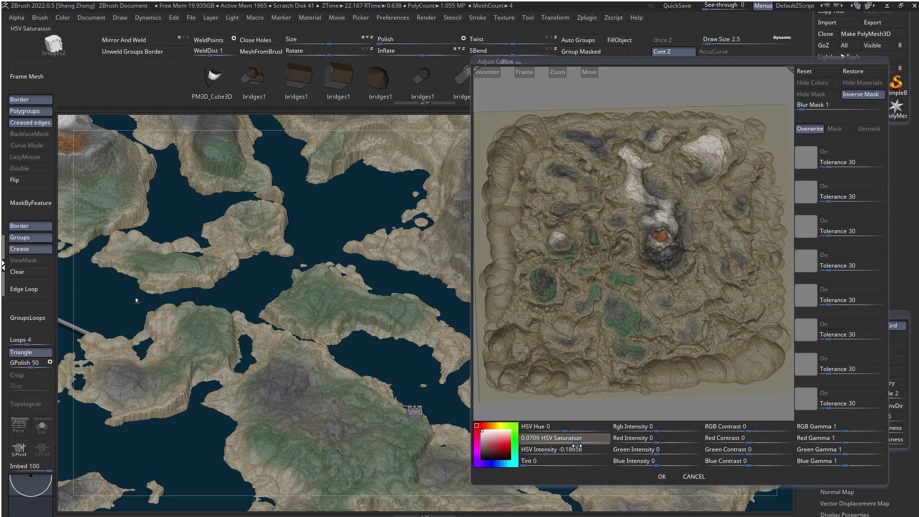
click(662, 476)
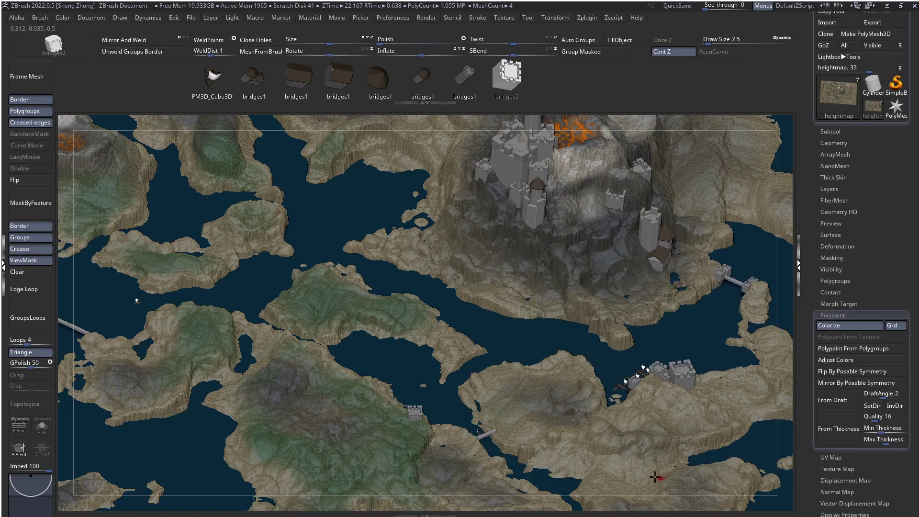
Switch to the Standard brush for the terrain around the volcano castle and set its Draw Size to about 3.67
right_drag(357, 328, 495, 330)
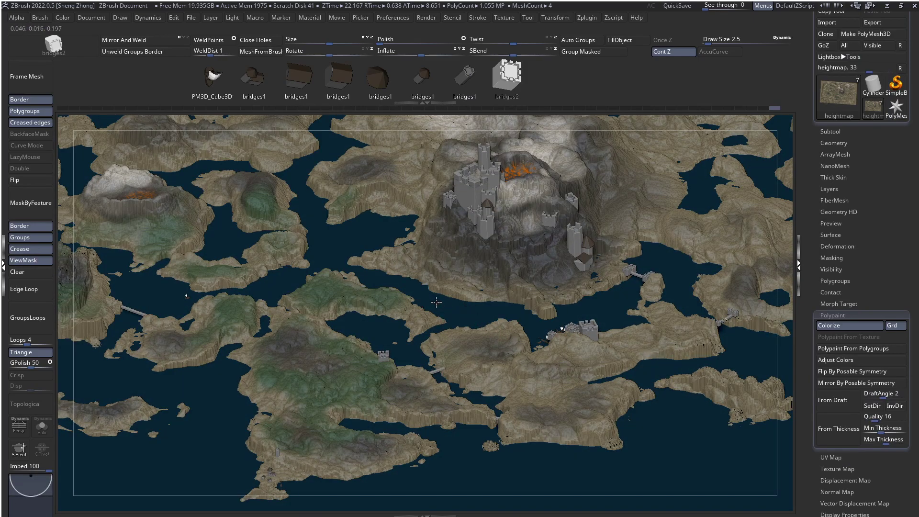
right_drag(436, 302, 356, 300)
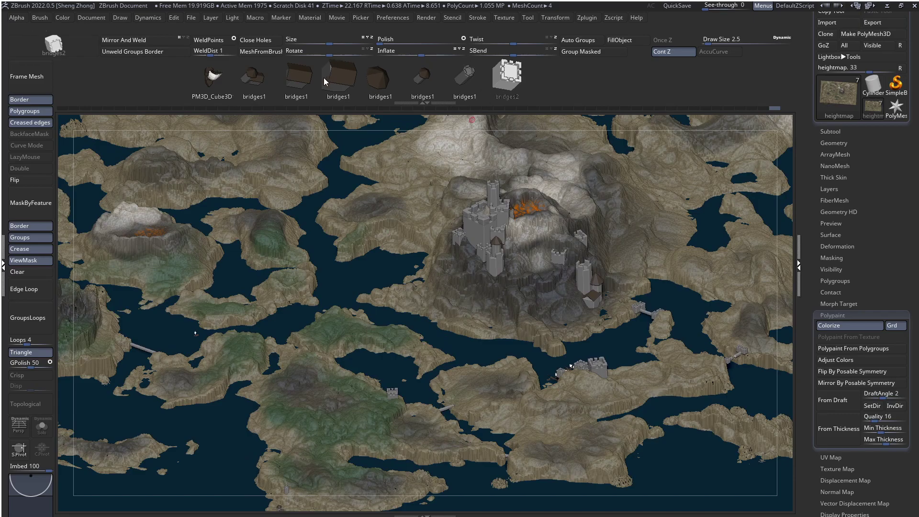
click(220, 86)
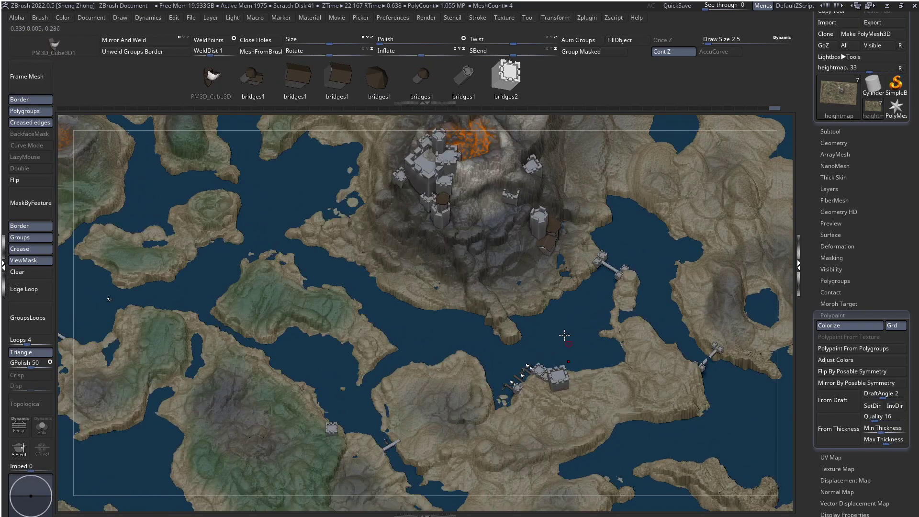
shift+right_drag(564, 335, 414, 323)
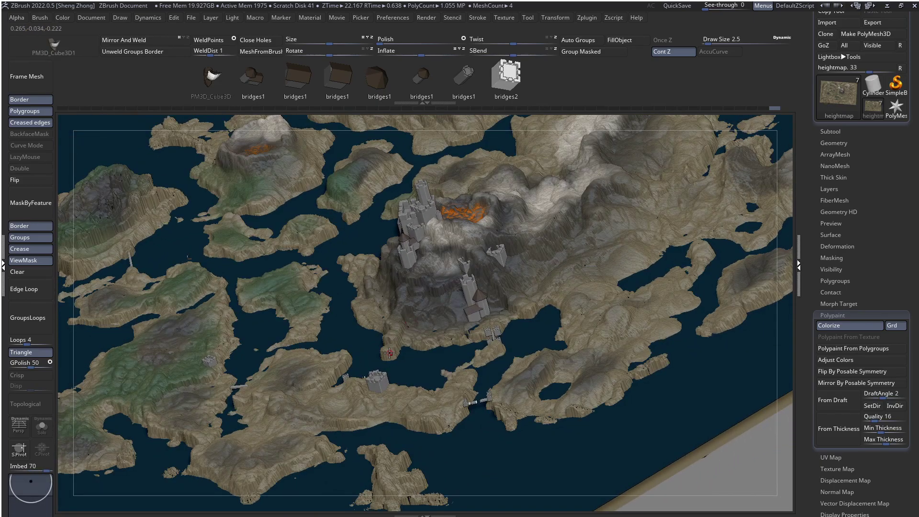
mouse_move(389, 353)
right_down()
mouse_move(414, 331)
mouse_move(390, 424)
mouse_move(436, 350)
mouse_move(436, 286)
mouse_move(426, 303)
mouse_move(399, 310)
mouse_move(399, 329)
right_up()
key(b)
key(s)
key(t)
key(space)
drag(410, 267, 414, 267)
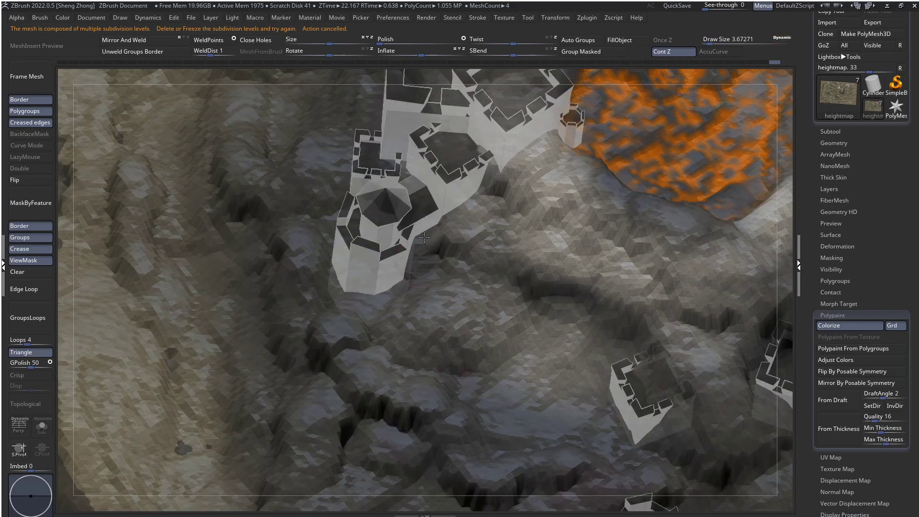
Sculpt the rocky terrain against the bases of the roofed tower and the castle's outer walls below the lava crater
click(555, 17)
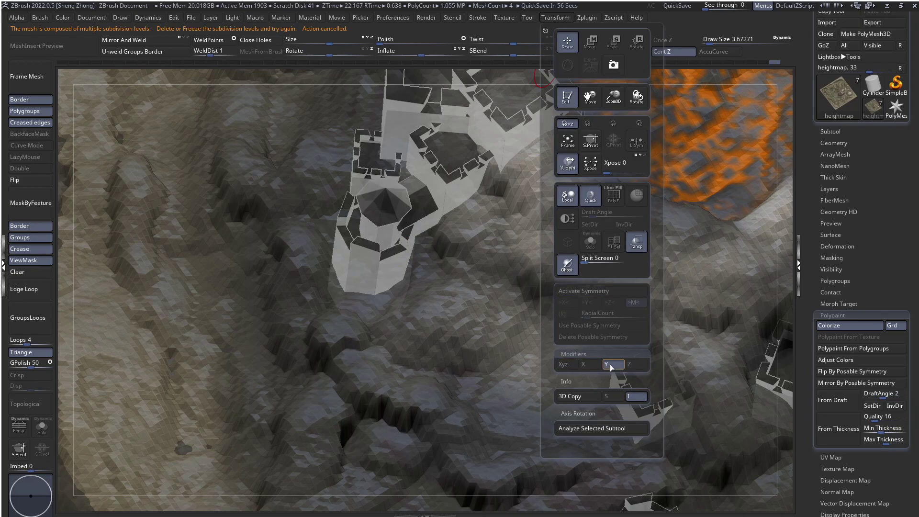
right_drag(409, 238, 406, 266)
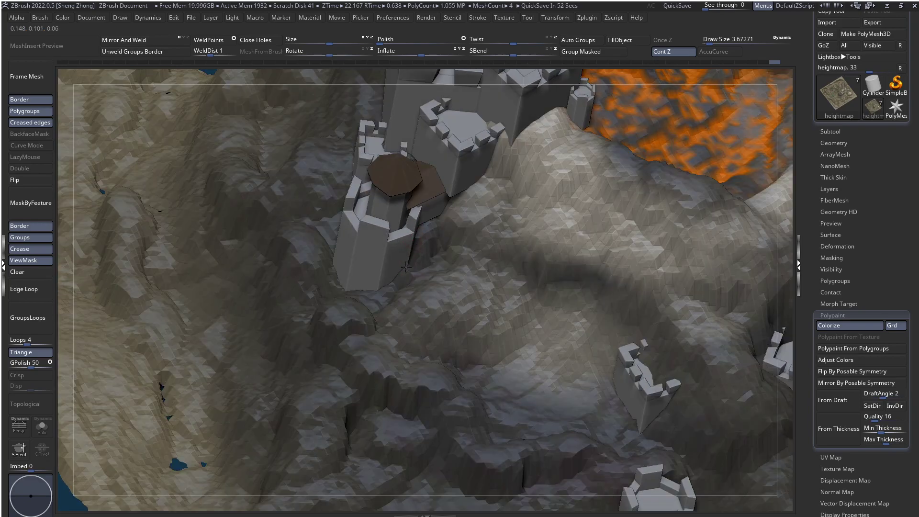
right_drag(344, 283, 336, 239)
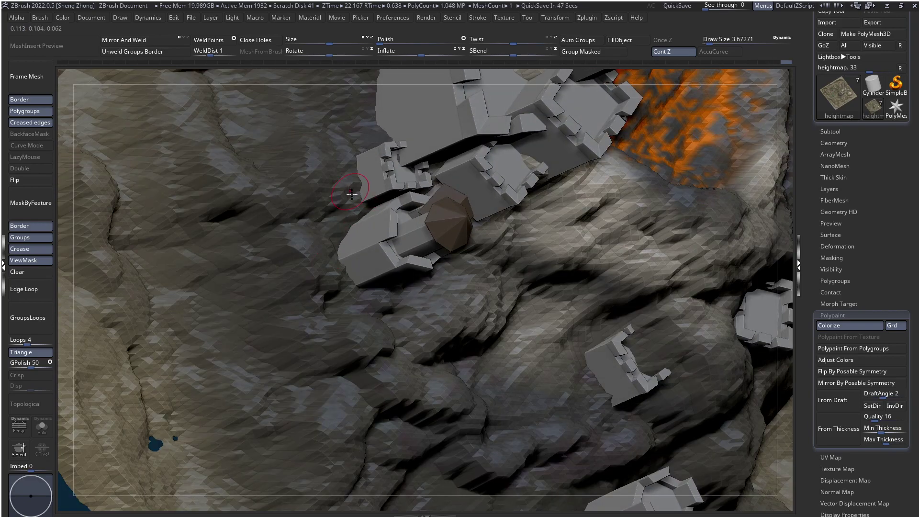
right_drag(356, 176, 359, 248)
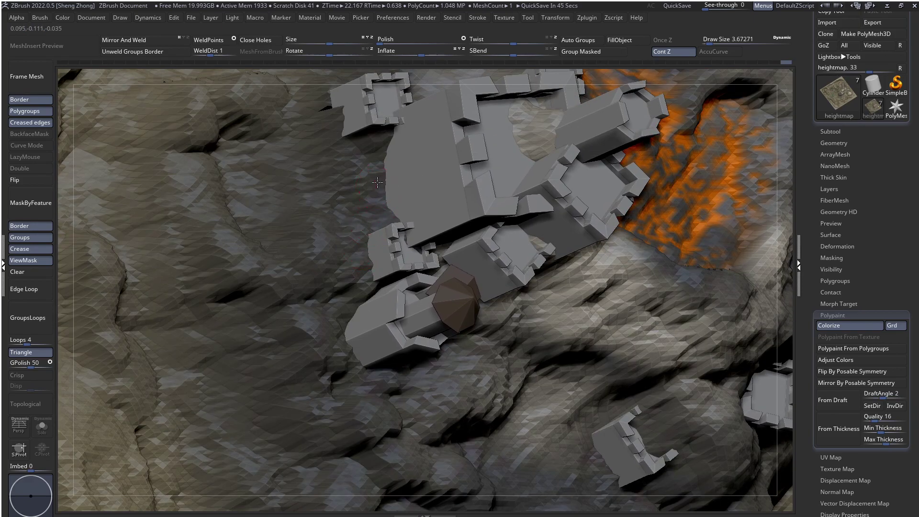
right_drag(379, 152, 389, 172)
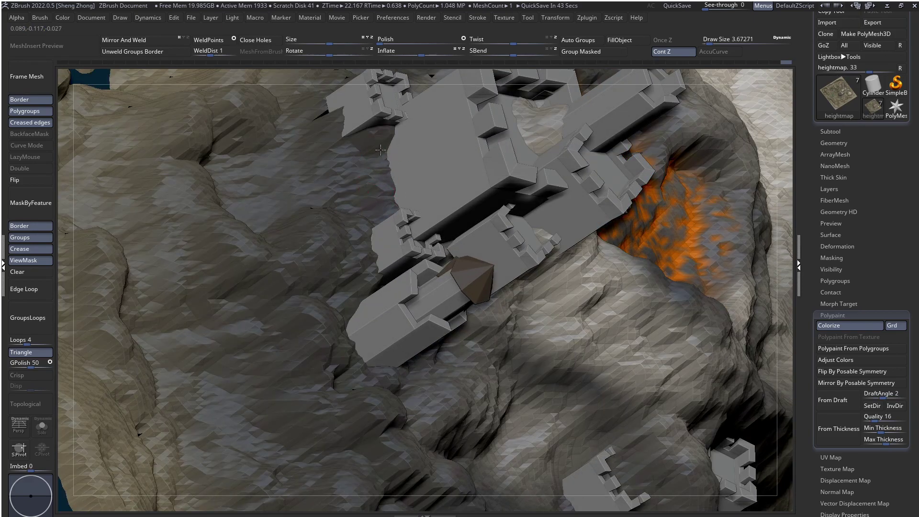
right_drag(328, 125, 338, 184)
right_drag(378, 244, 384, 253)
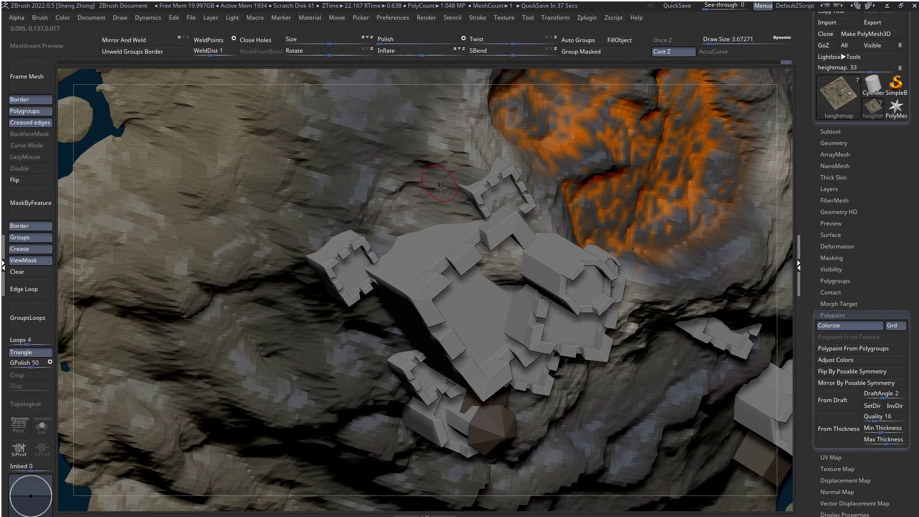
Sculpt the ground around the castle's remaining towers and in the gap between the main keep and the roofed tower
mouse_move(454, 142)
ctrl+right_down()
mouse_move(260, 156)
mouse_move(405, 215)
mouse_move(436, 200)
mouse_move(407, 225)
mouse_move(368, 215)
mouse_move(398, 216)
ctrl+right_up()
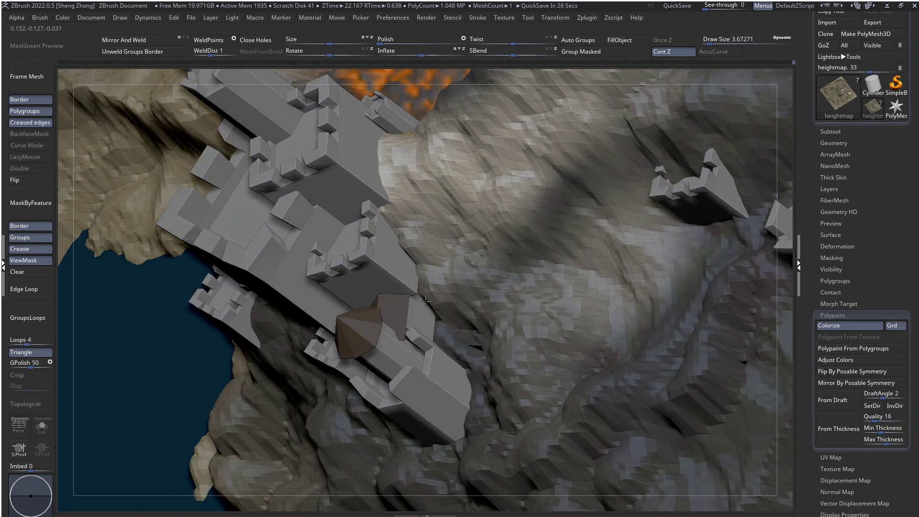
mouse_move(418, 302)
right_down()
mouse_move(425, 288)
mouse_move(400, 296)
mouse_move(443, 261)
right_up()
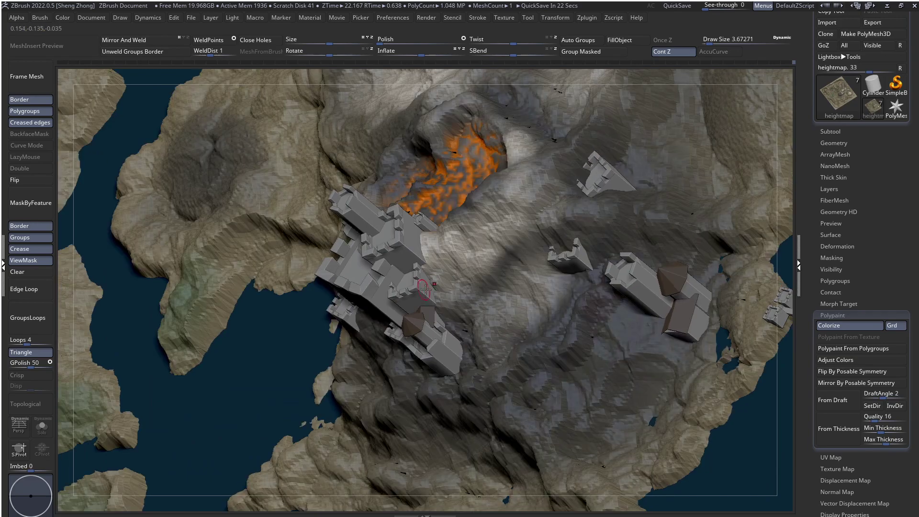
right_drag(440, 325, 449, 350)
mouse_move(455, 361)
mouse_down()
mouse_move(457, 383)
mouse_move(447, 364)
mouse_move(489, 413)
mouse_up()
drag(438, 355, 426, 359)
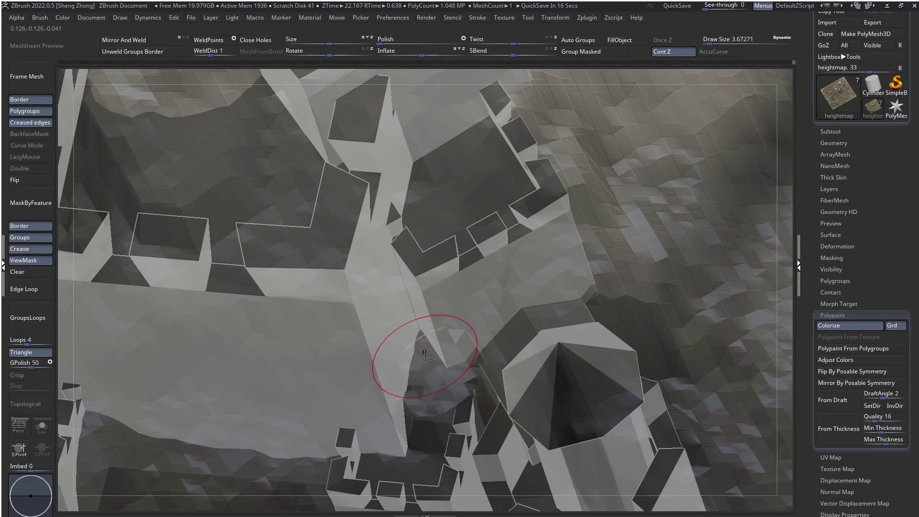
Examine the whole island map, castles, bridges and water plane from the side, at an angle and from above
mouse_move(439, 361)
ctrl+right_down()
mouse_move(436, 323)
mouse_move(417, 328)
ctrl+right_up()
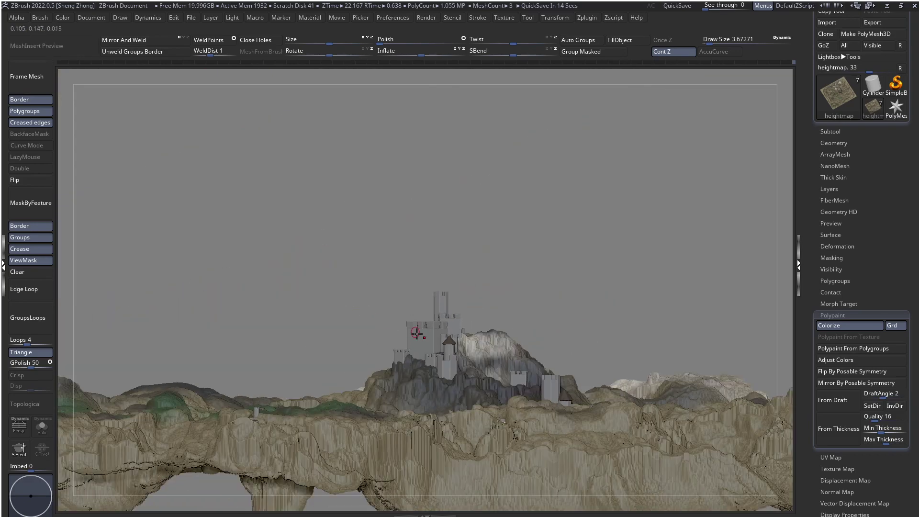
ctrl+right_drag(465, 348, 432, 292)
right_drag(432, 292, 537, 316)
right_drag(477, 345, 480, 359)
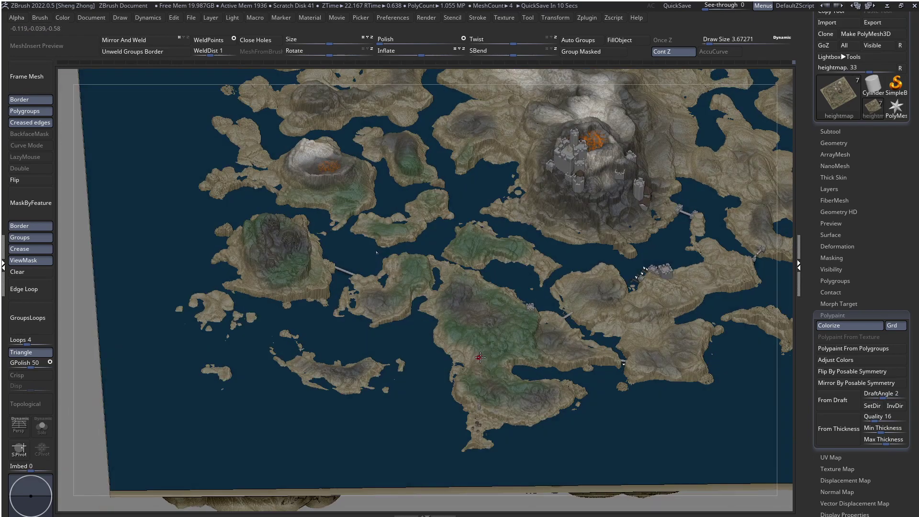
alt+right_drag(513, 284, 478, 339)
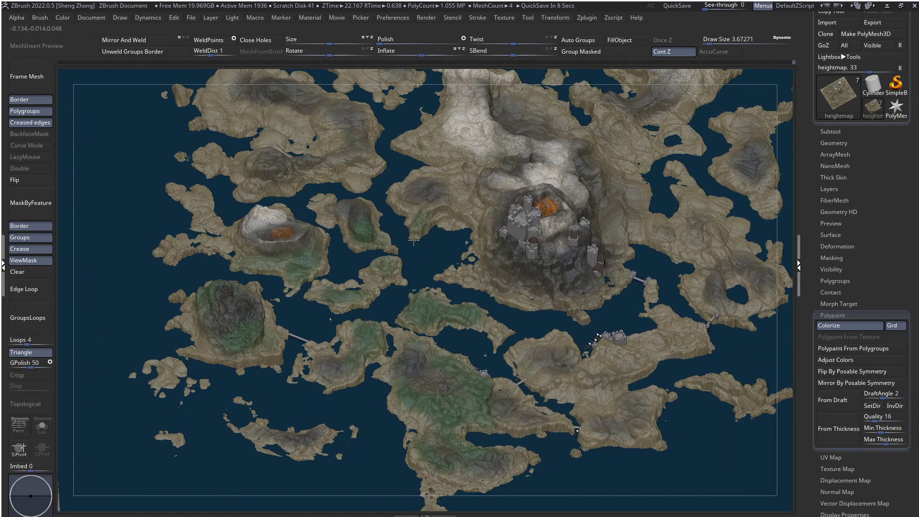
right_drag(411, 241, 475, 268)
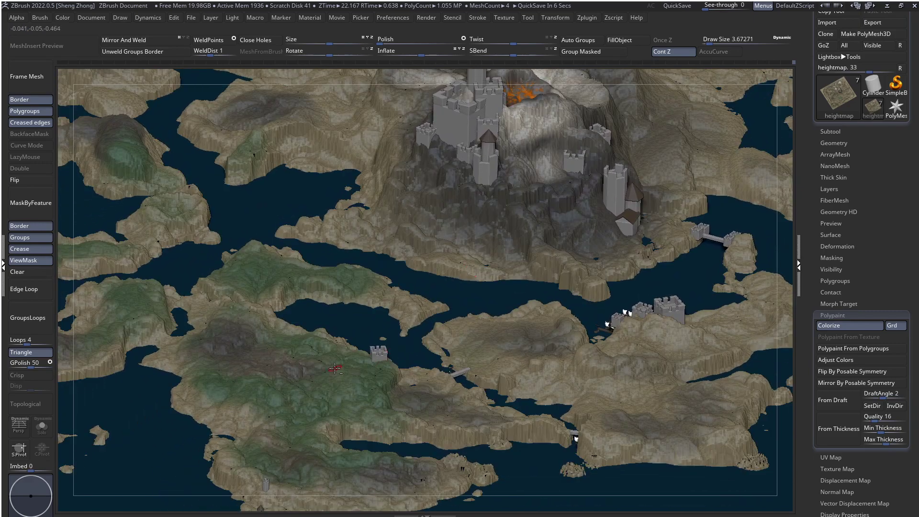
alt+right_drag(334, 368, 431, 300)
right_drag(431, 300, 394, 293)
right_click(450, 325)
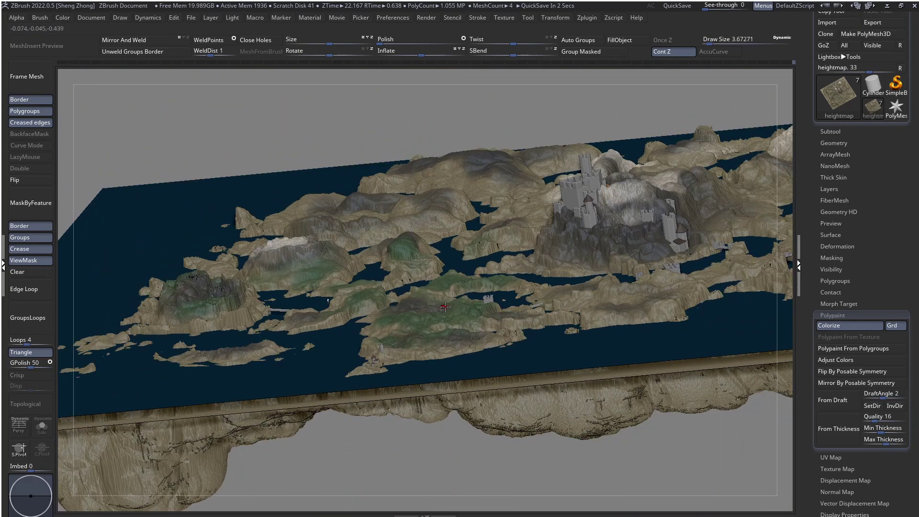
right_drag(447, 314, 446, 325)
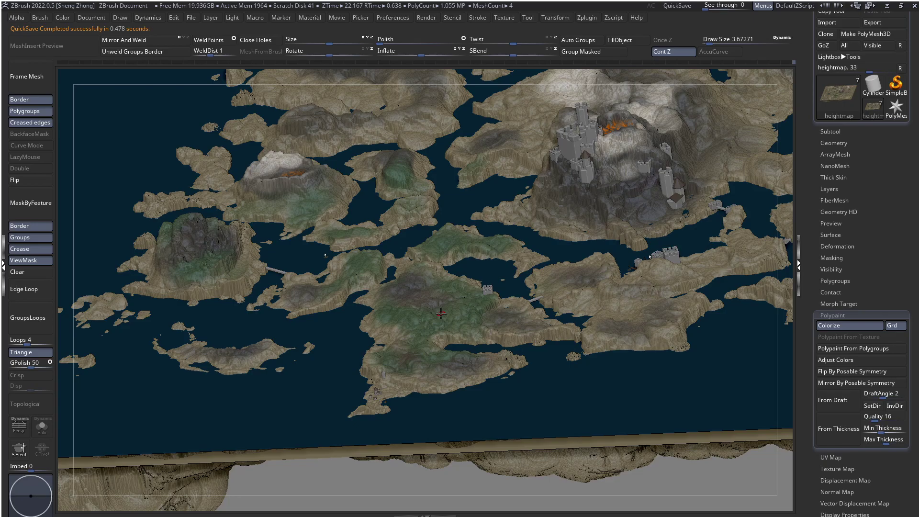
right_drag(401, 191, 286, 500)
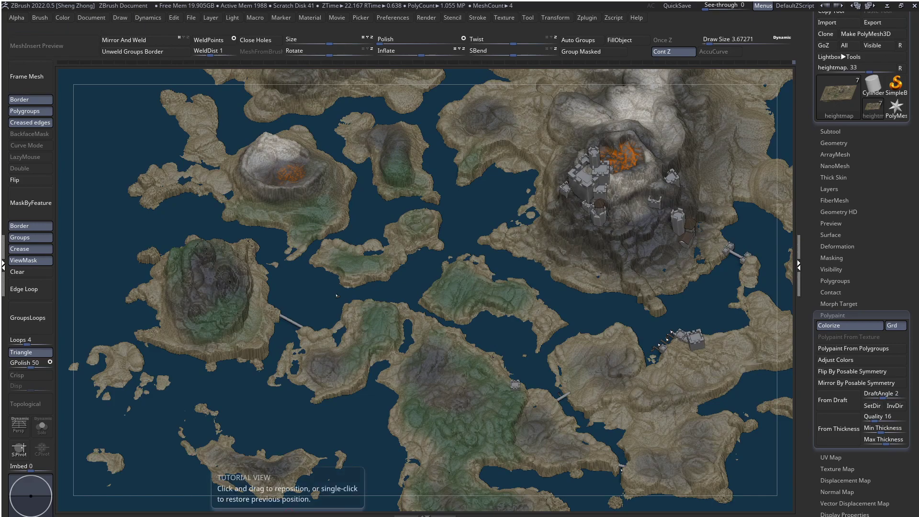
Turn on perspective for the view and inspect the island map from above and from the side
click(336, 296)
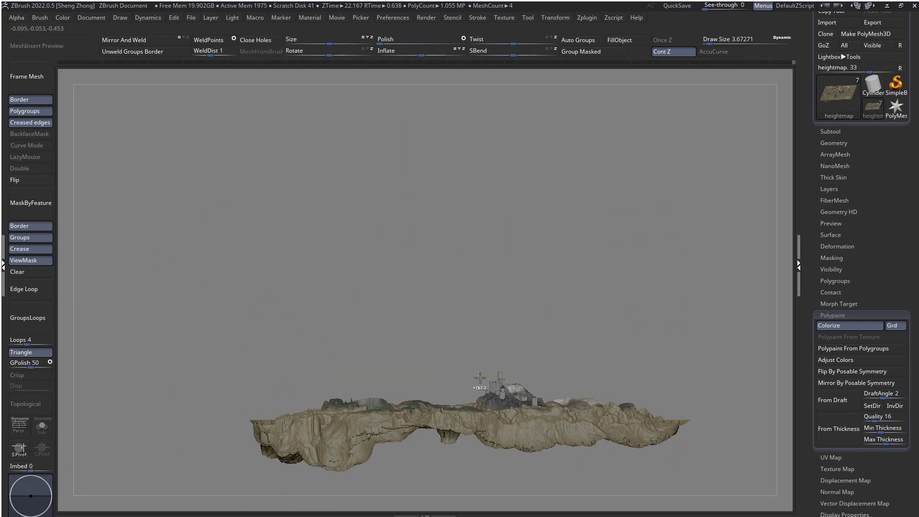
alt+right_drag(520, 403, 470, 389)
right_drag(372, 311, 306, 284)
key(p)
right_drag(398, 397, 419, 366)
ctrl+right_drag(415, 322, 428, 400)
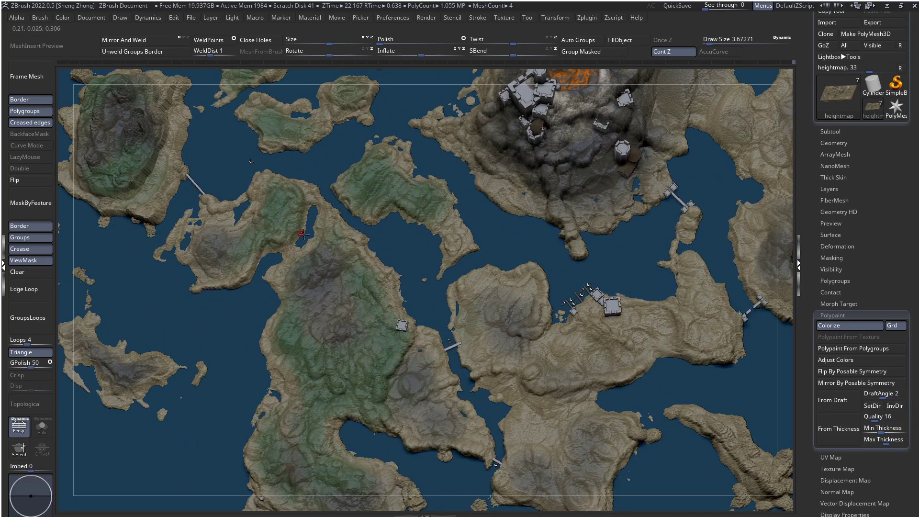
ctrl+right_drag(437, 355, 418, 330)
Create a new 3D text reading "that's all for today! bye!" and change its color to white
click(589, 17)
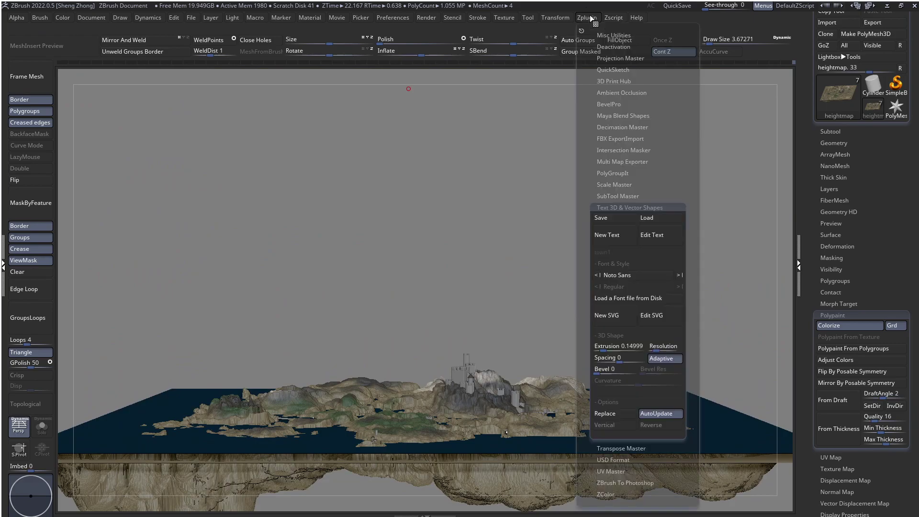
click(613, 239)
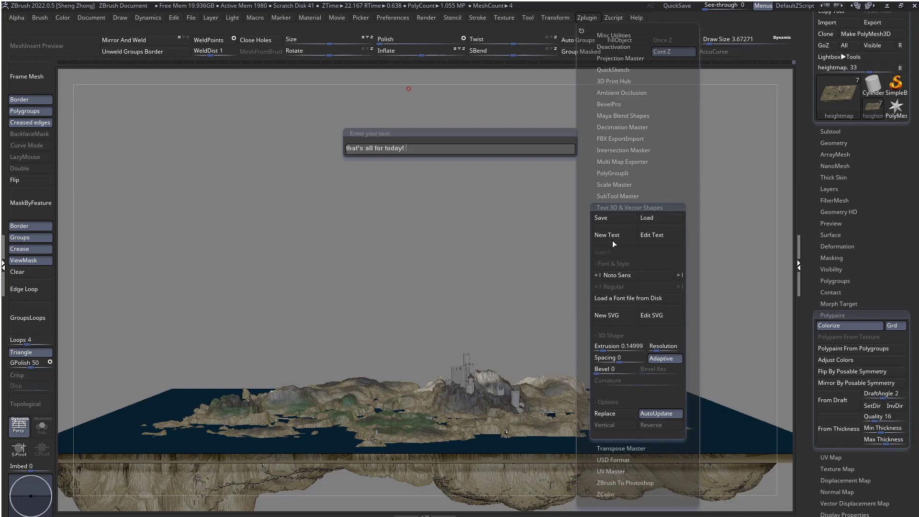
key(Return)
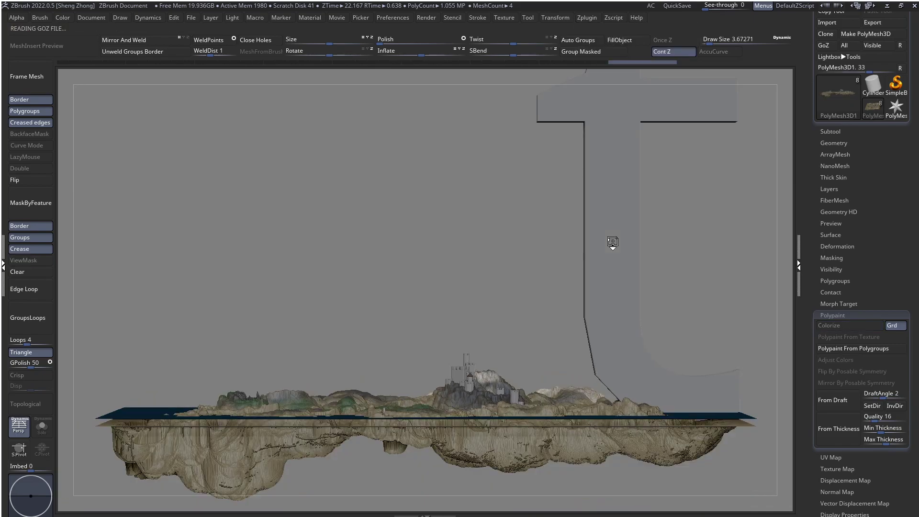
ctrl+right_drag(388, 305, 294, 252)
key(space)
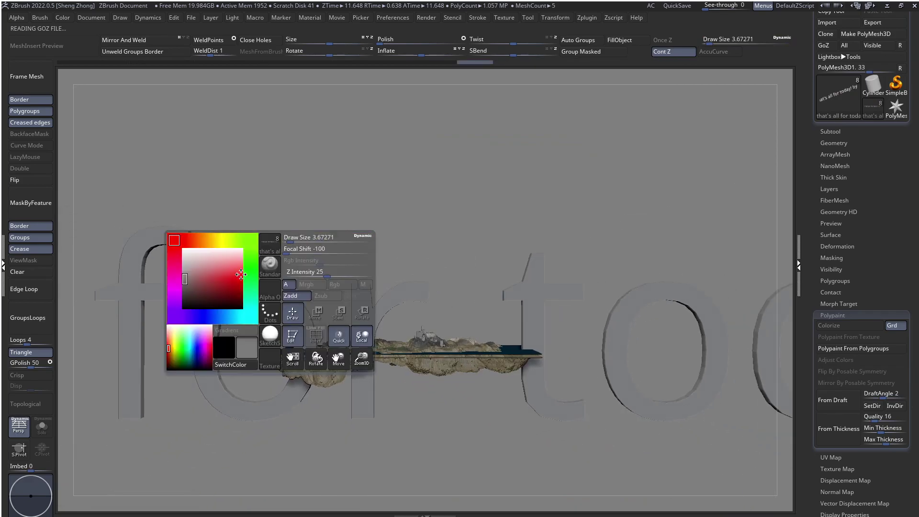
drag(188, 258, 175, 241)
ctrl+right_drag(435, 299, 202, 247)
Move the white text straight up above the island model using a vertical transpose line, and return to draw mode
key(w)
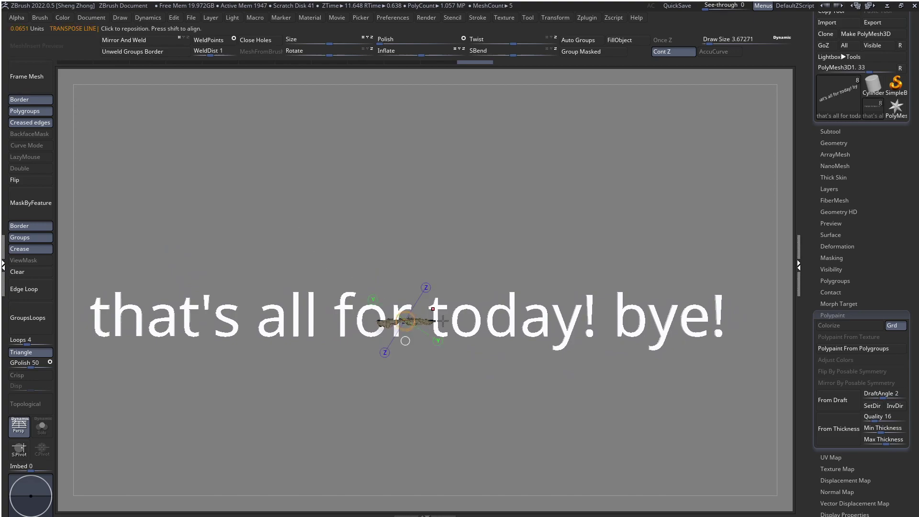
shift+drag(433, 310, 432, 221)
drag(432, 266, 426, 230)
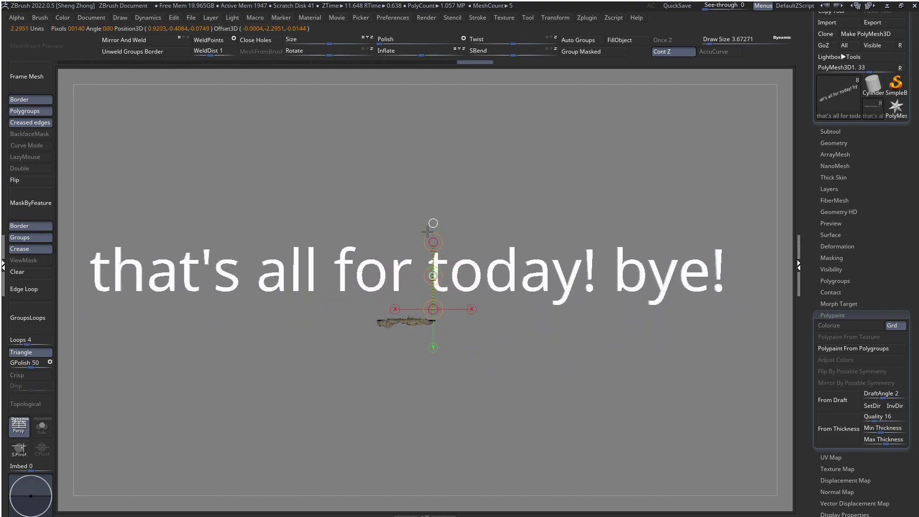
key(q)
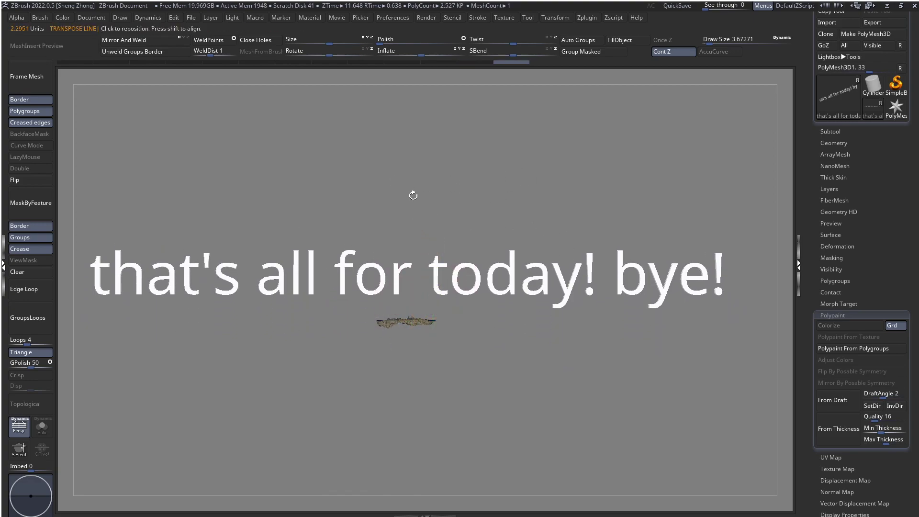